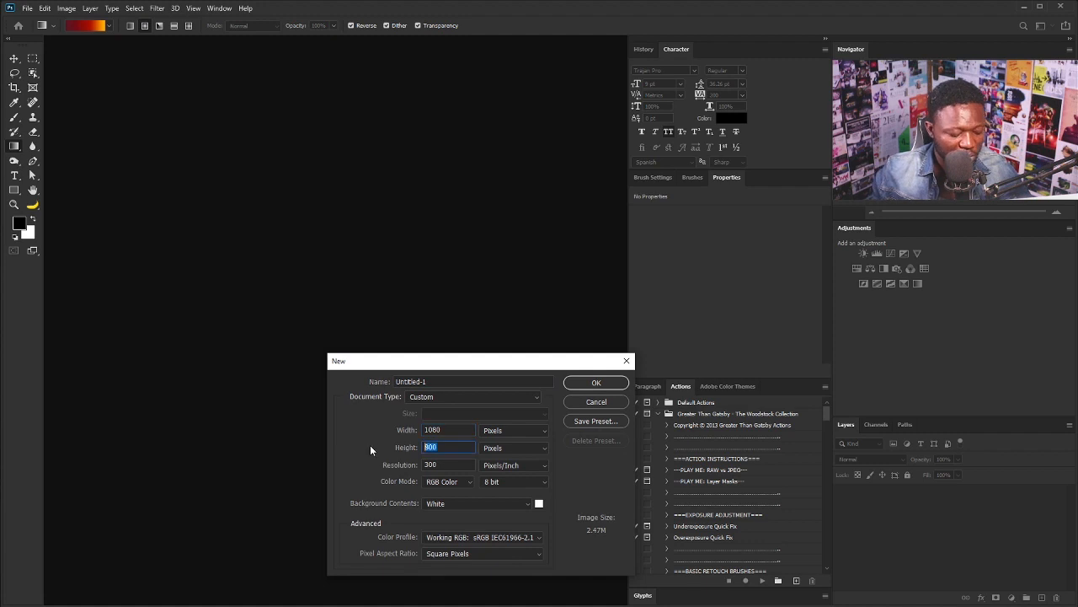
- Create a white document named Mov_P, 1080 x 1350 pixels at a resolution of 120 pixels/inch
text(1350)
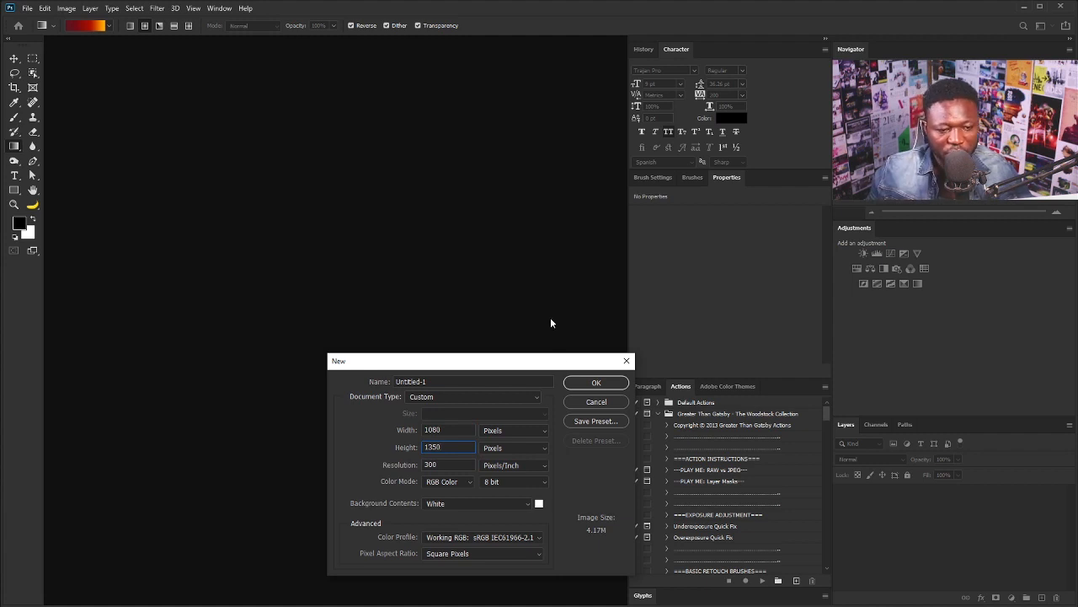
click(437, 382)
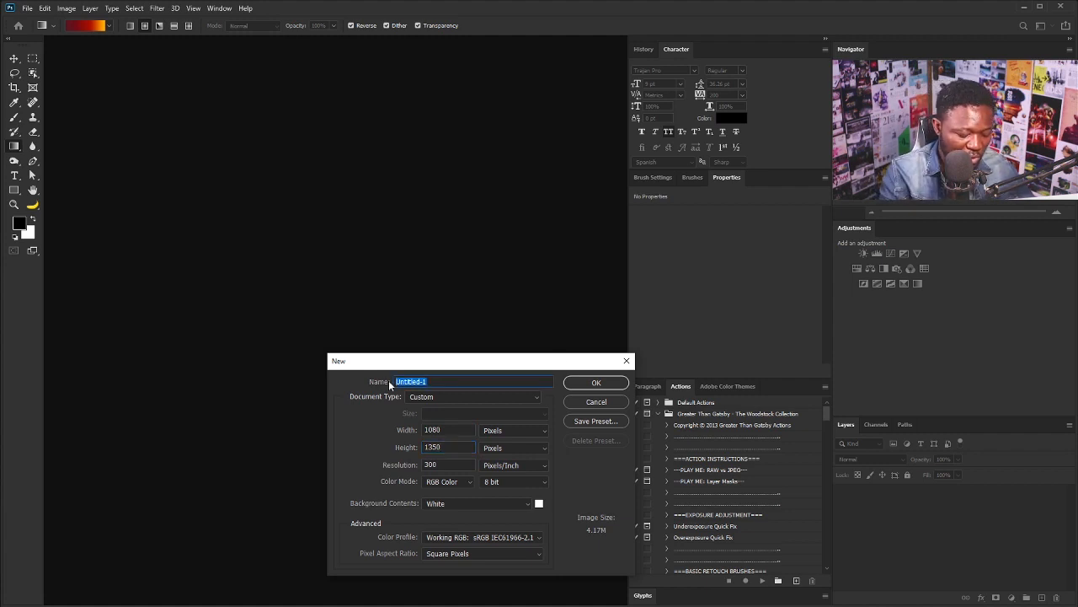
text(Mov_P)
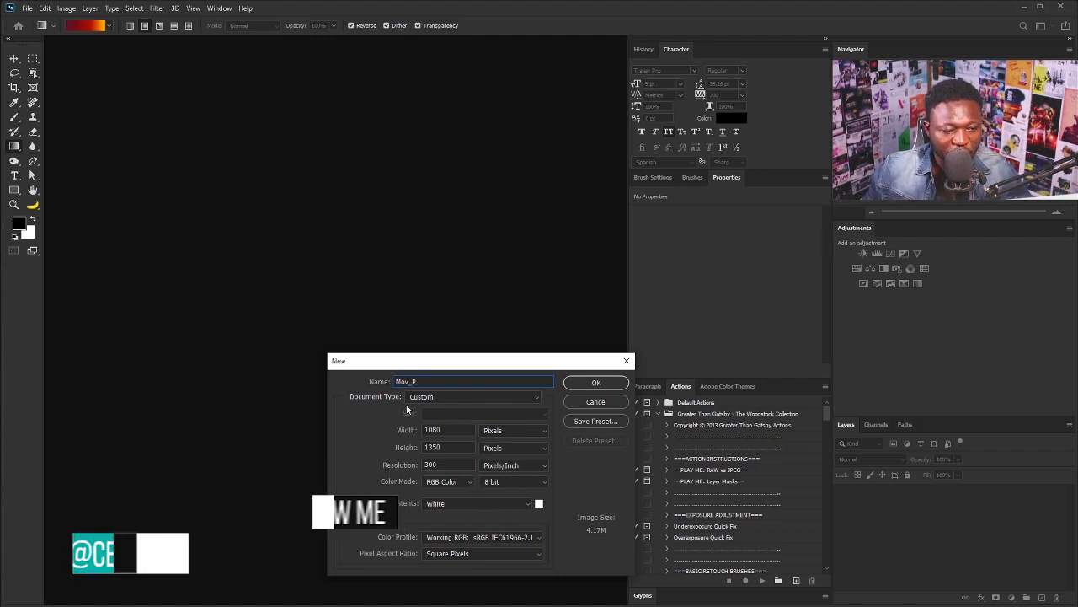
click(411, 466)
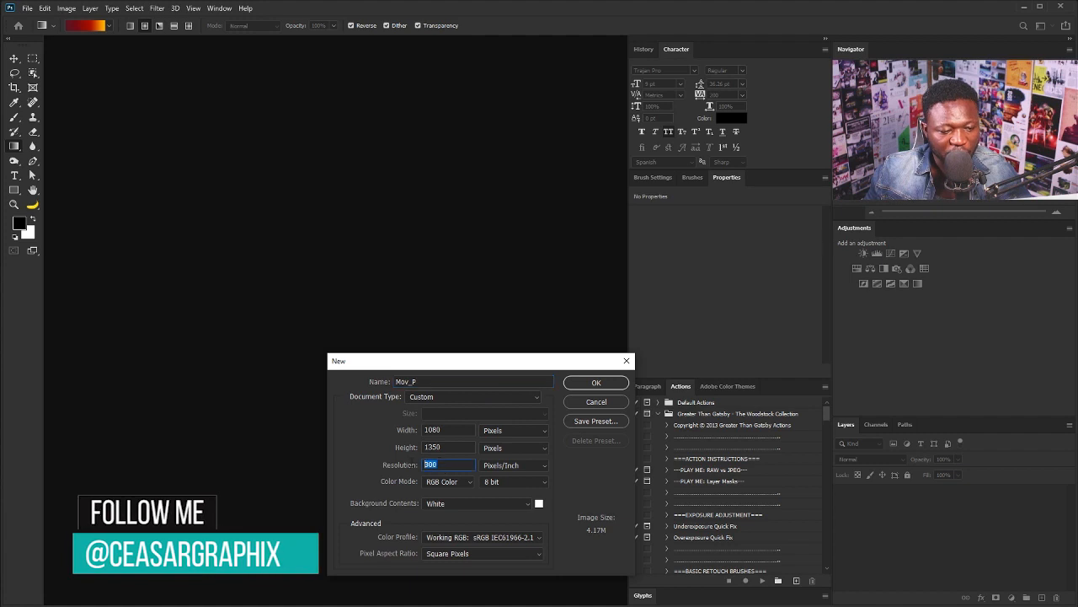
text(120)
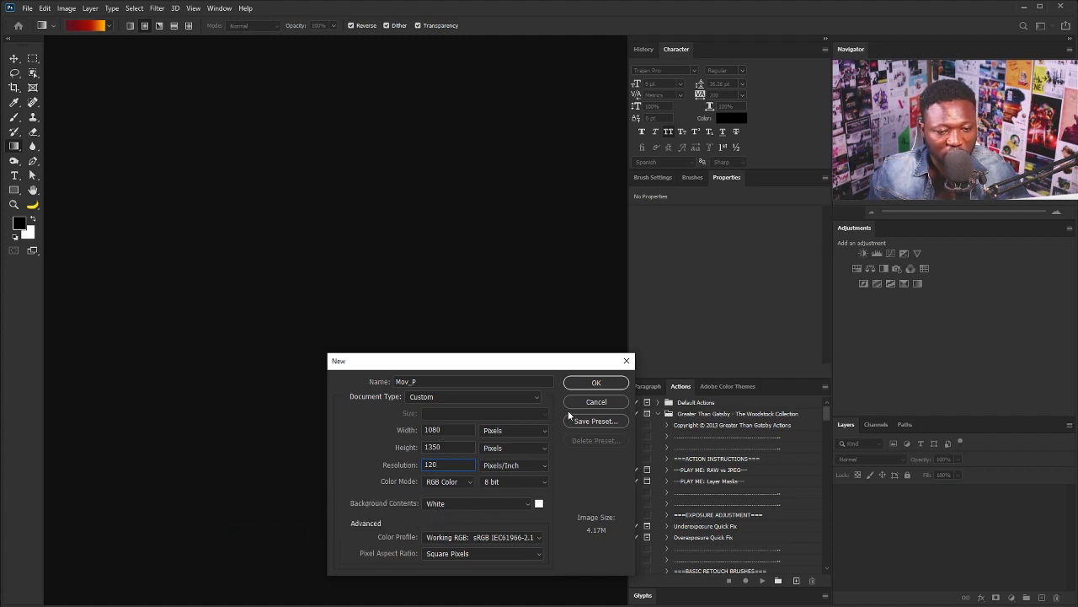
click(586, 386)
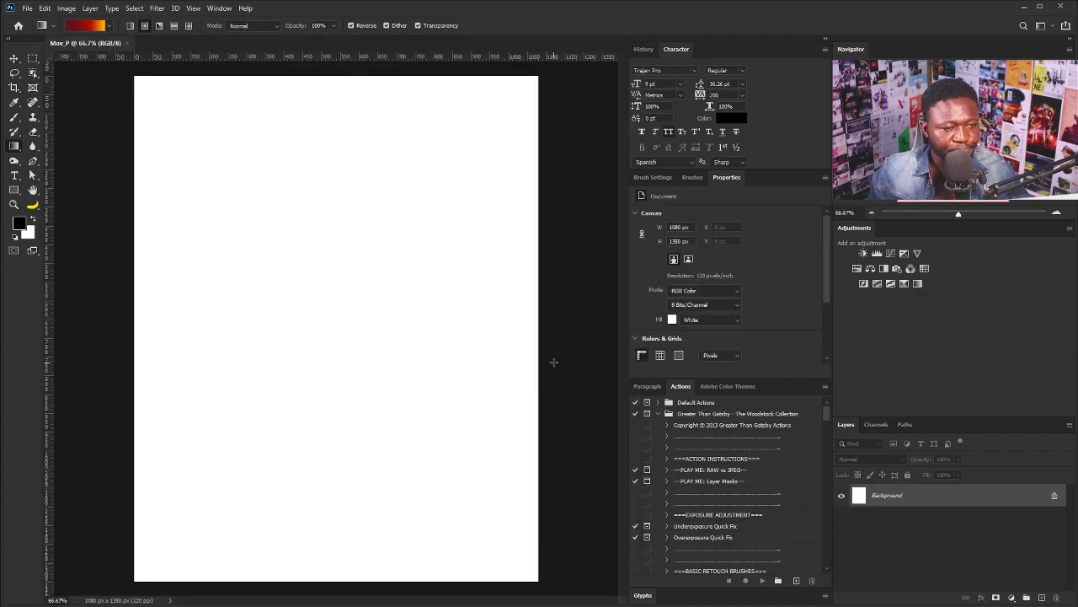
- Place the road image, enlarge it past the canvas width and position it over the lower part of the canvas
key(v)
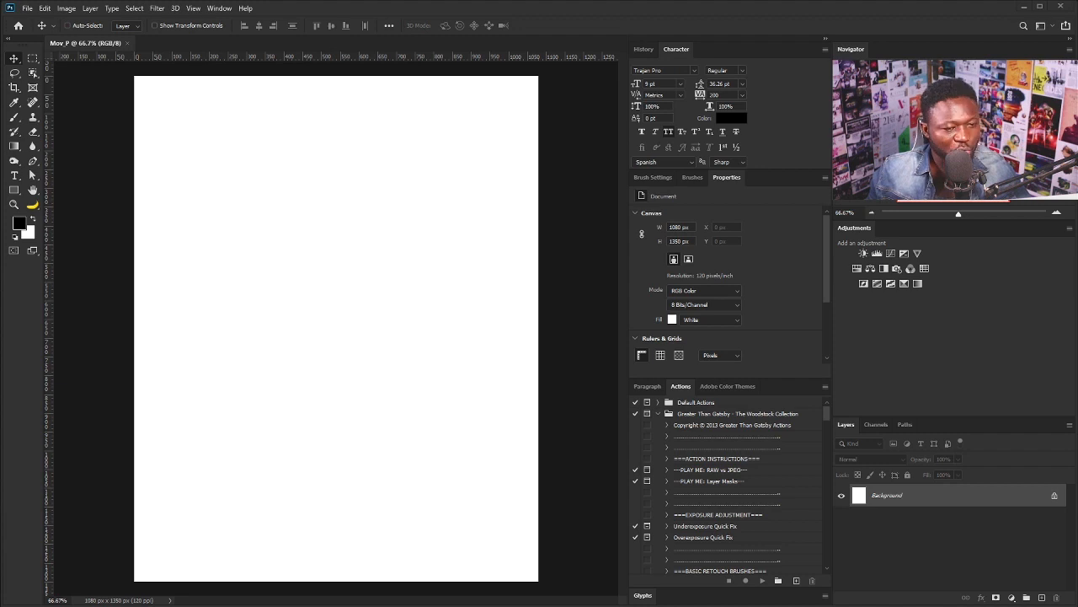
drag(509, 279, 403, 343)
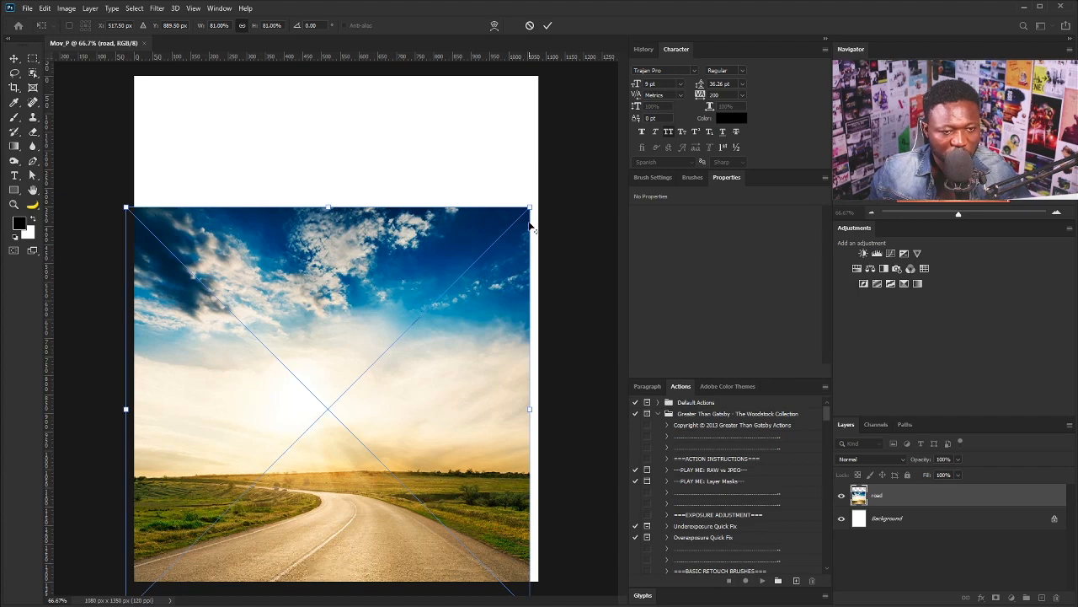
drag(530, 208, 551, 188)
mouse_move(407, 416)
mouse_down()
mouse_move(416, 370)
mouse_move(410, 402)
mouse_up()
key(Return)
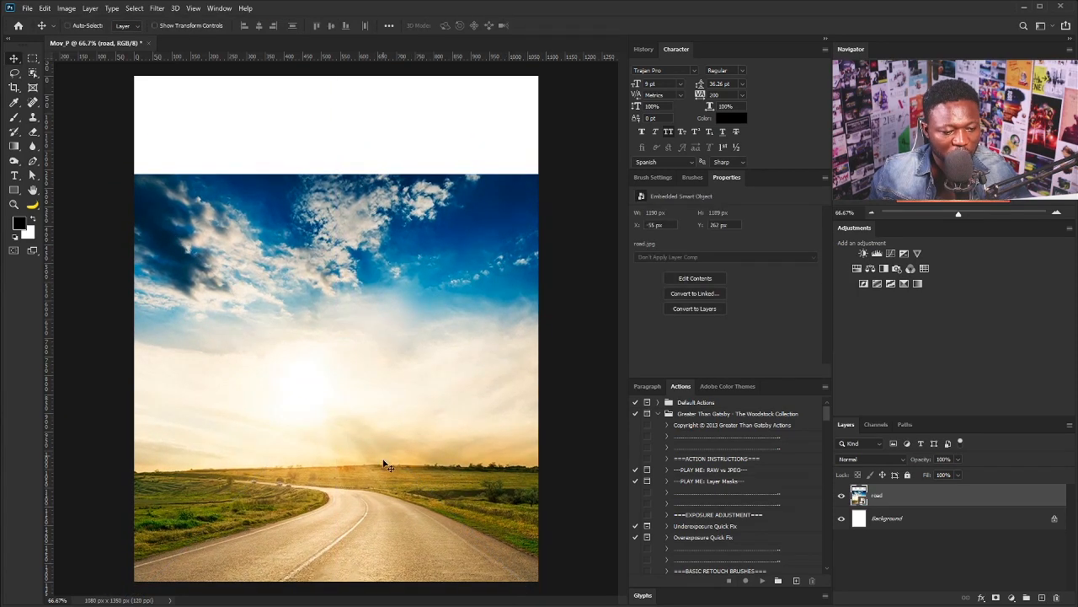
mouse_move(381, 461)
mouse_down()
mouse_move(381, 470)
mouse_move(369, 465)
mouse_up()
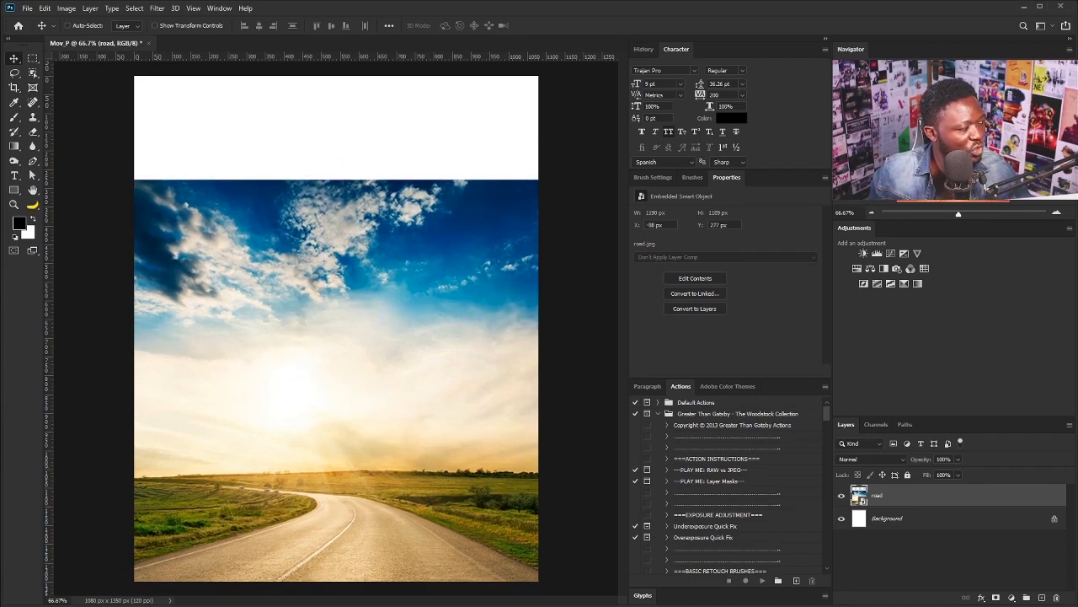
- Place the cutout of the woman and boy walking, scale it to about 21.6% and position it in the middle of the road
drag(0, 337, 338, 429)
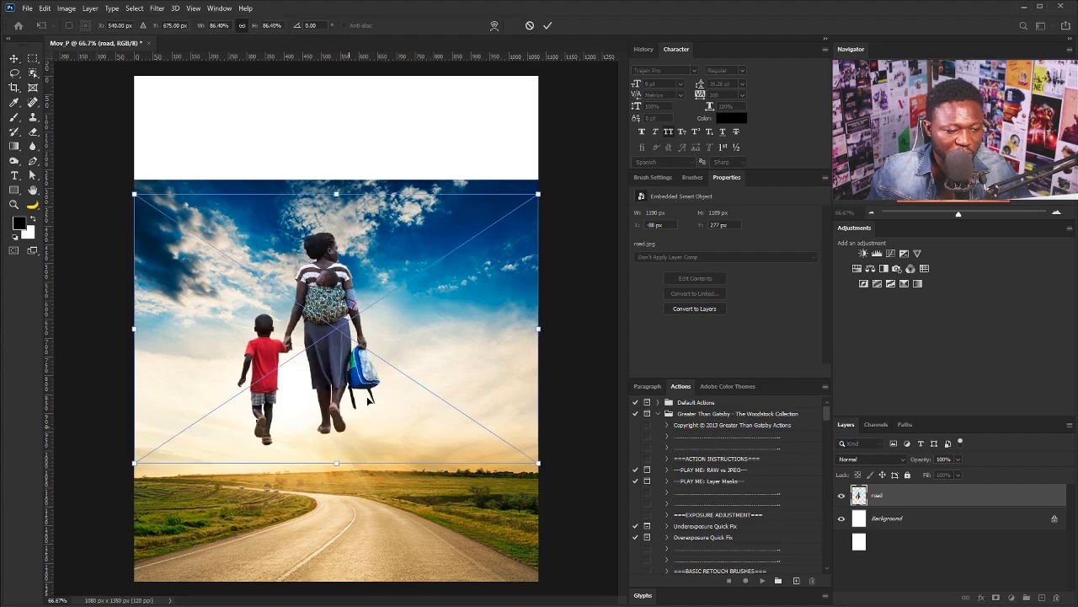
drag(303, 371, 349, 471)
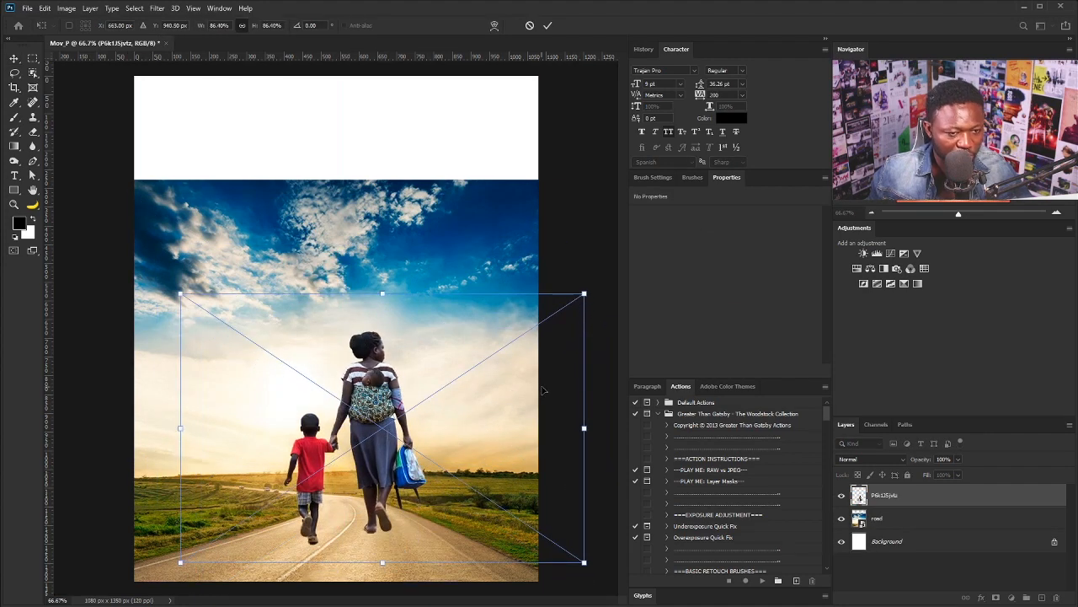
drag(587, 299, 459, 380)
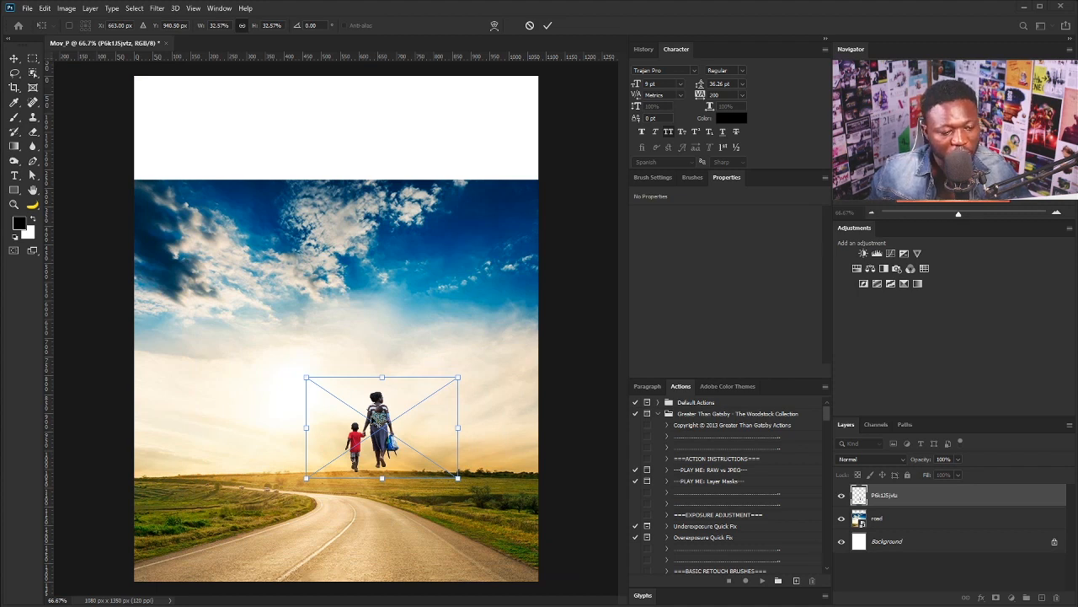
drag(403, 442, 392, 507)
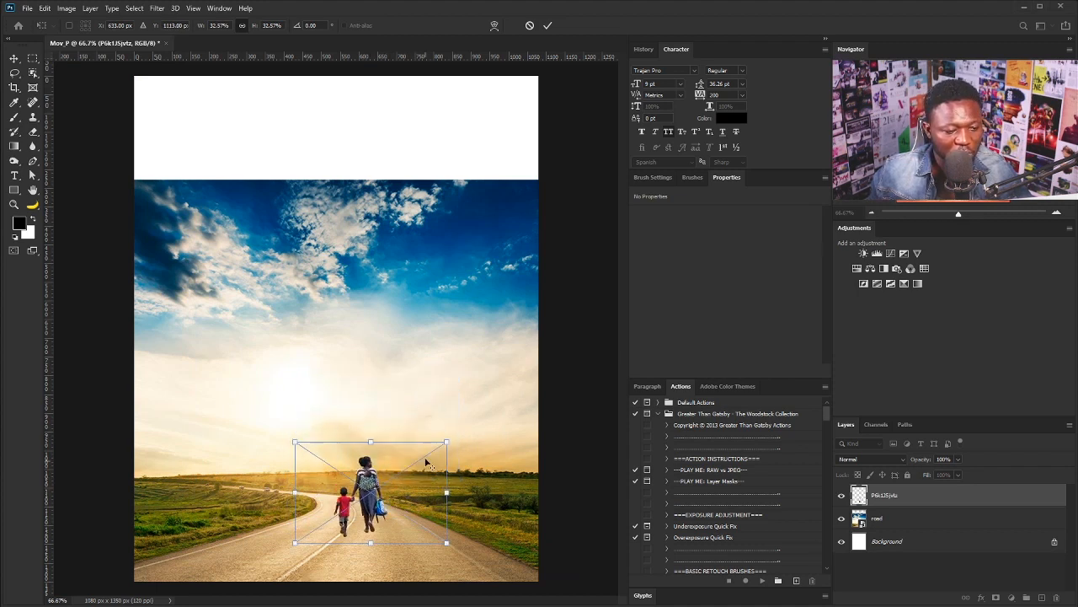
drag(445, 444, 433, 452)
drag(374, 498, 369, 505)
drag(428, 460, 425, 461)
drag(384, 495, 362, 508)
drag(405, 478, 384, 488)
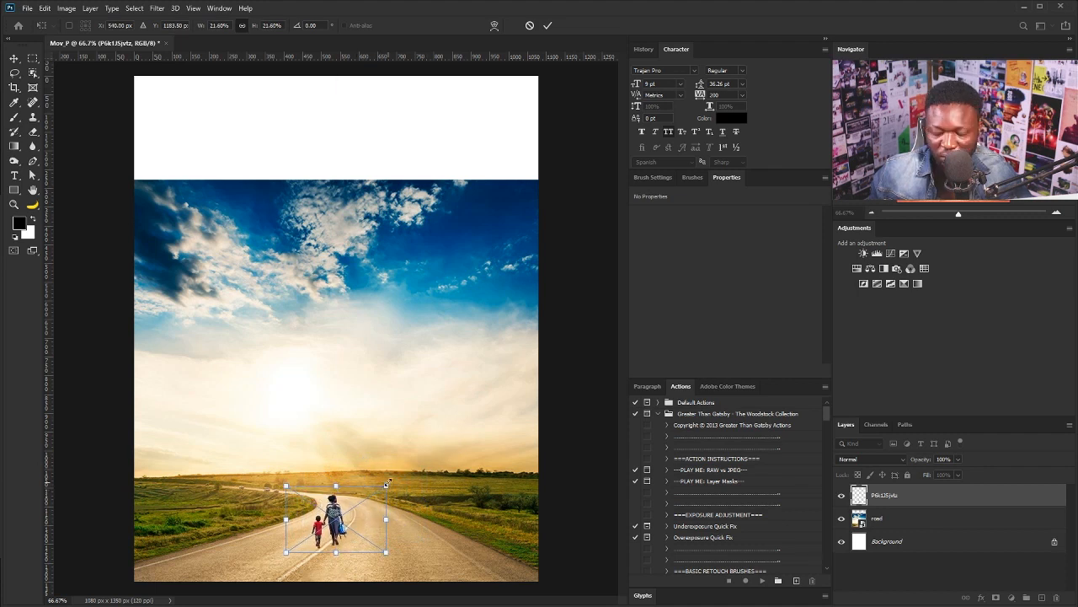
drag(361, 527, 360, 525)
key(Return)
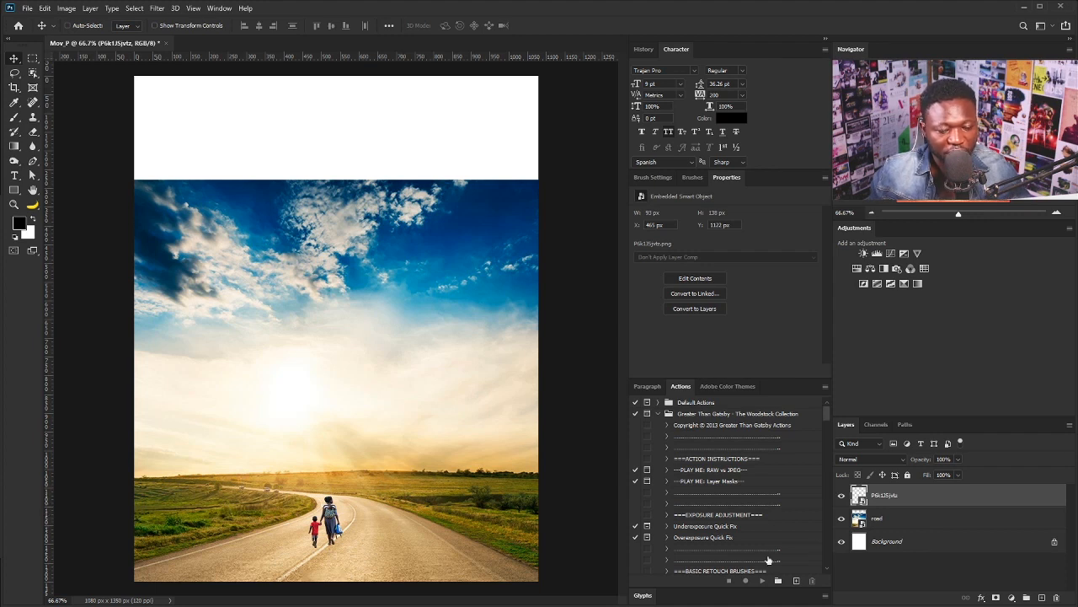
- Lasso the road and its grassy verges on the road layer and mask out everything above them
click(889, 520)
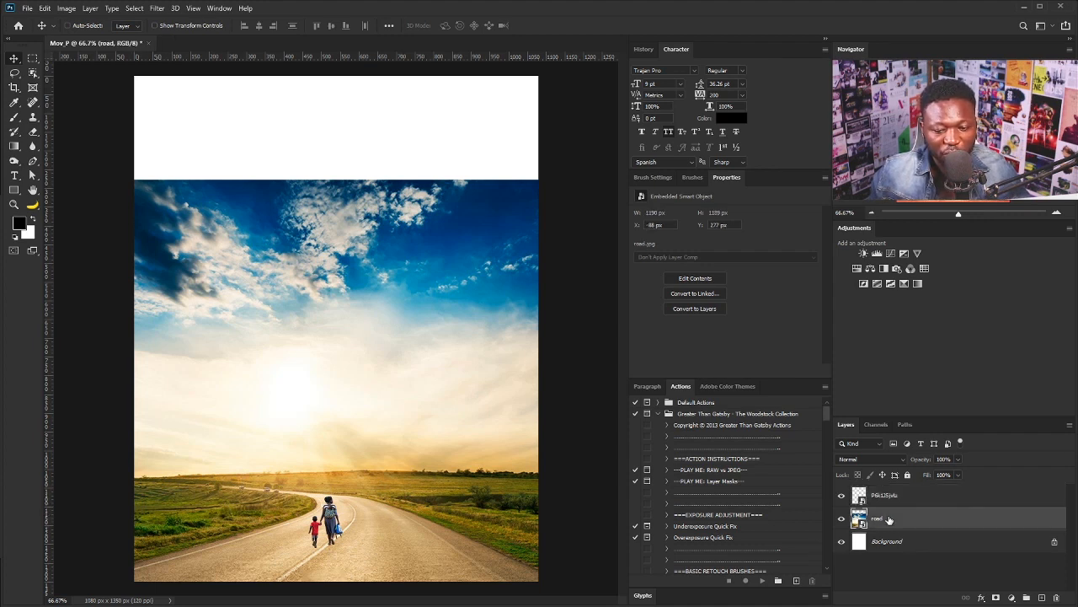
click(14, 74)
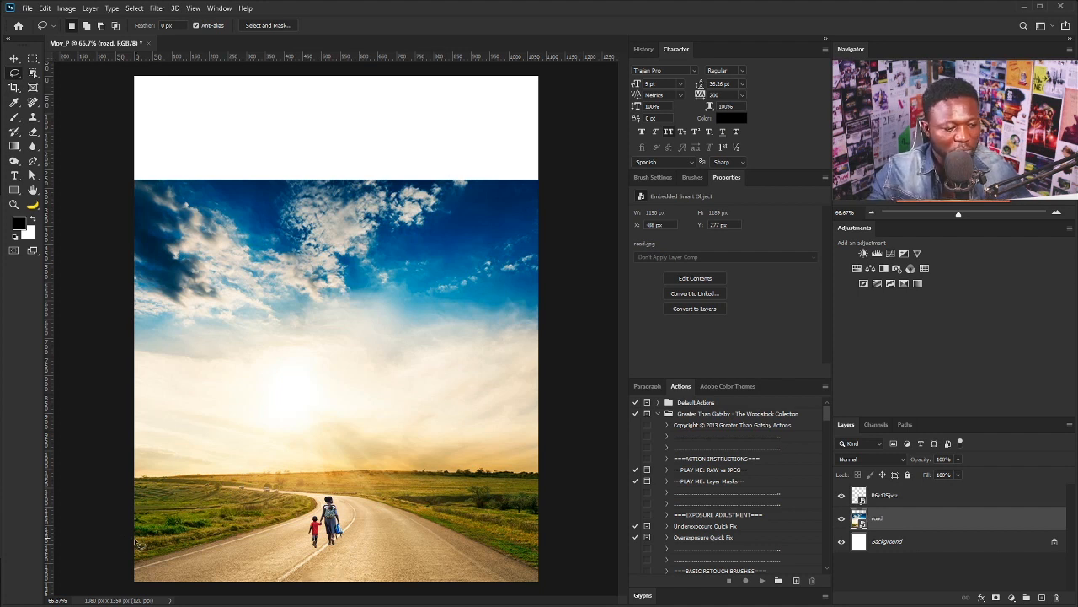
mouse_move(119, 540)
mouse_down()
mouse_move(182, 497)
mouse_move(359, 488)
mouse_move(548, 521)
mouse_move(582, 554)
mouse_move(116, 586)
mouse_move(120, 545)
mouse_up()
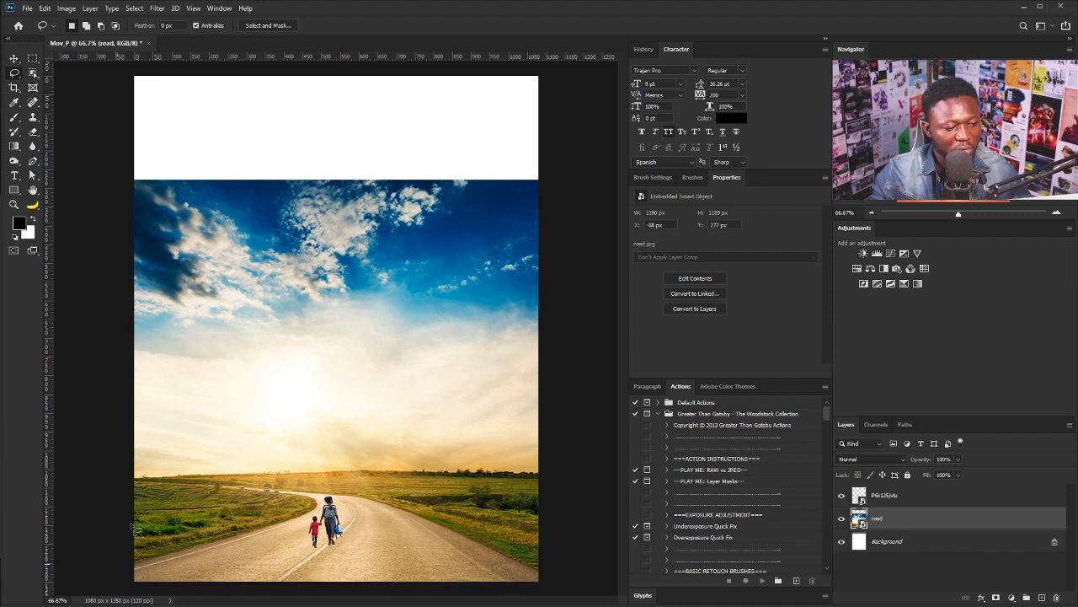
click(996, 597)
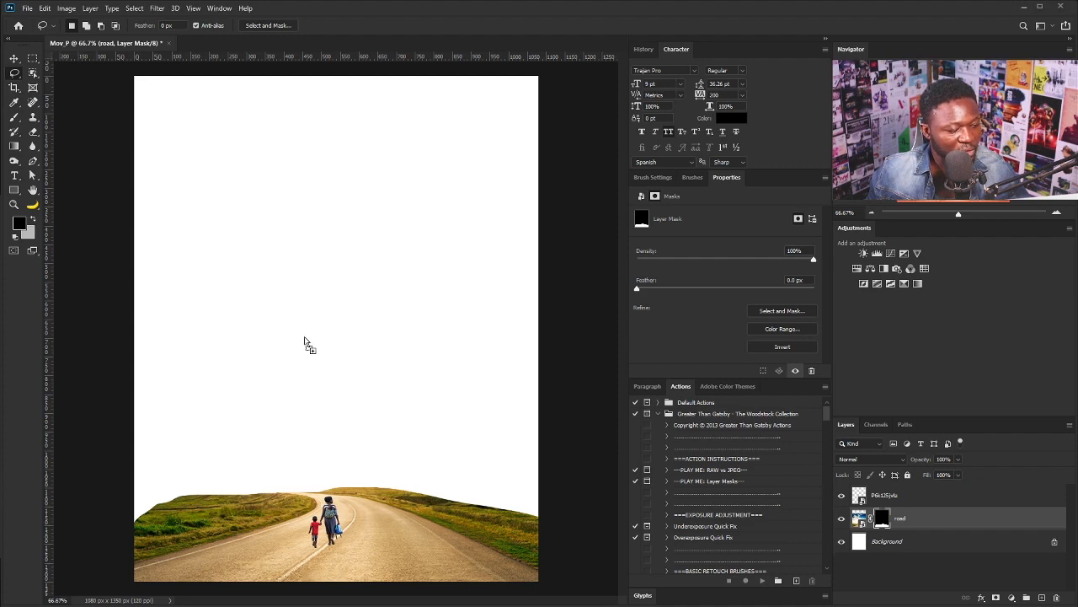
- Place the hillside village photo across the lower half of the canvas and move its layer beneath the road layer
drag(305, 340, 396, 386)
drag(451, 347, 452, 453)
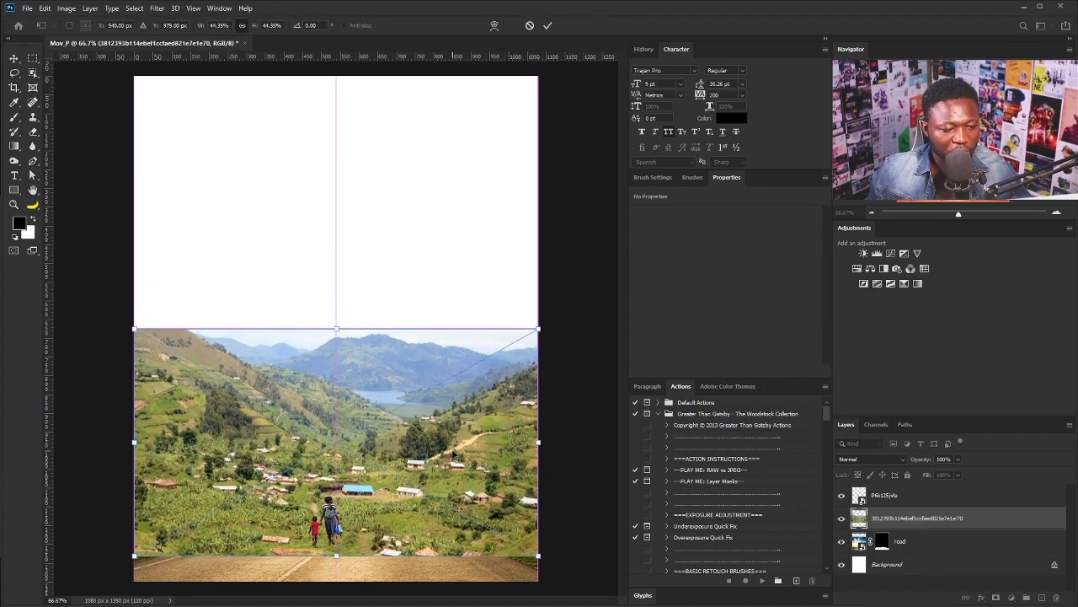
key(Return)
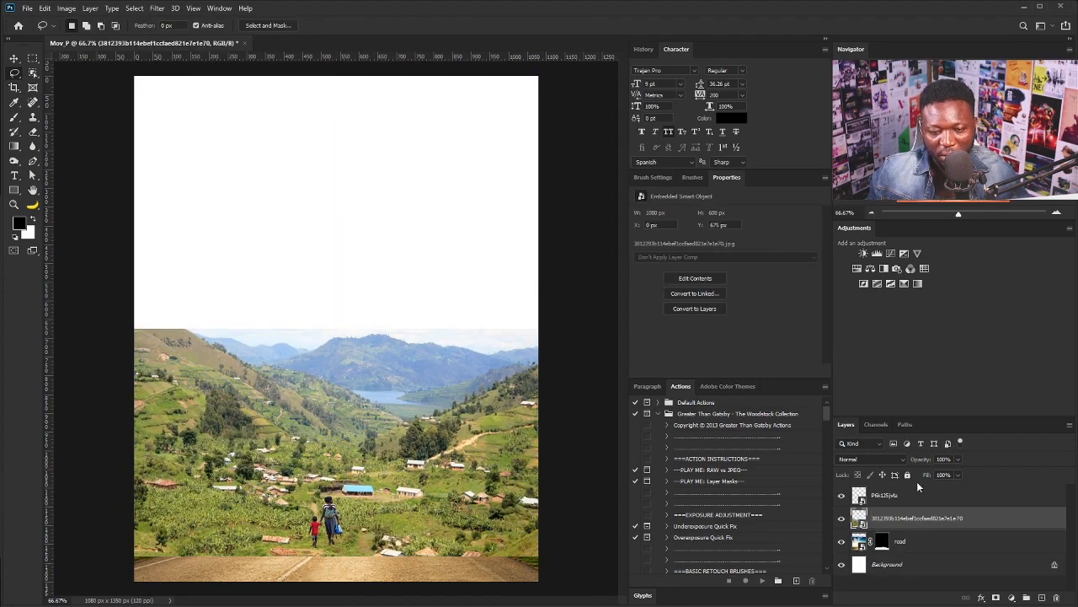
drag(912, 514, 916, 553)
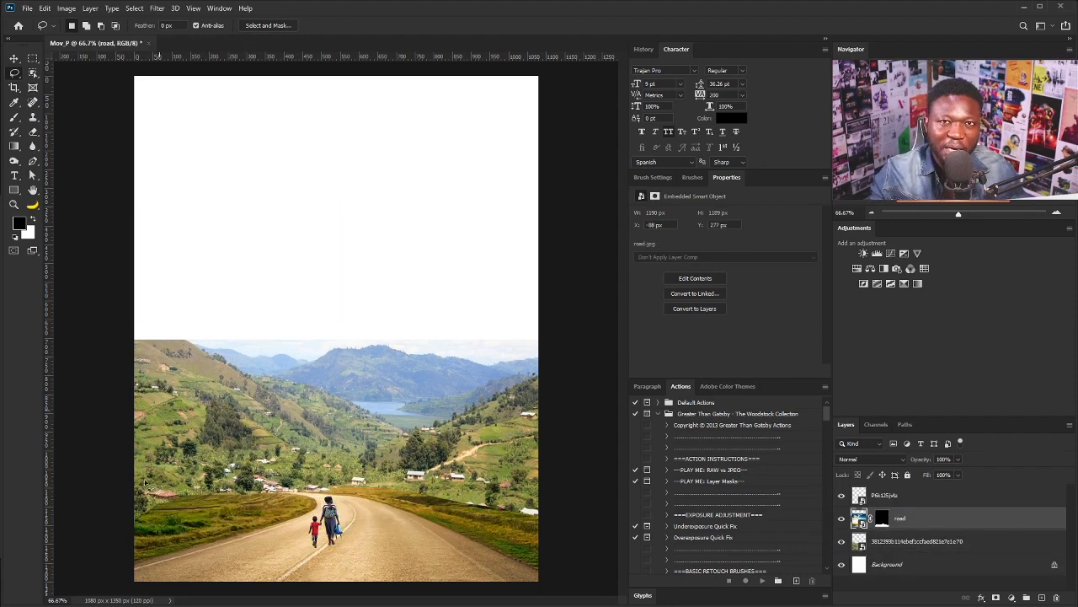
- Target the road layer's mask and drop the lasso selection drawn around the hillside above the road
mouse_move(128, 527)
mouse_down()
mouse_move(324, 493)
mouse_move(472, 400)
mouse_move(125, 498)
mouse_up()
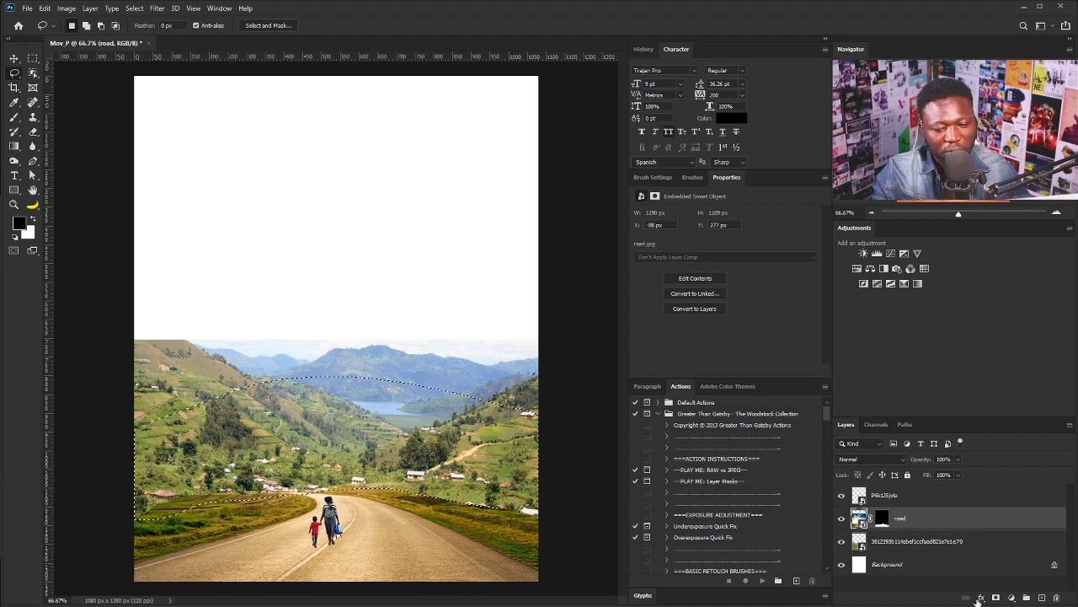
click(882, 519)
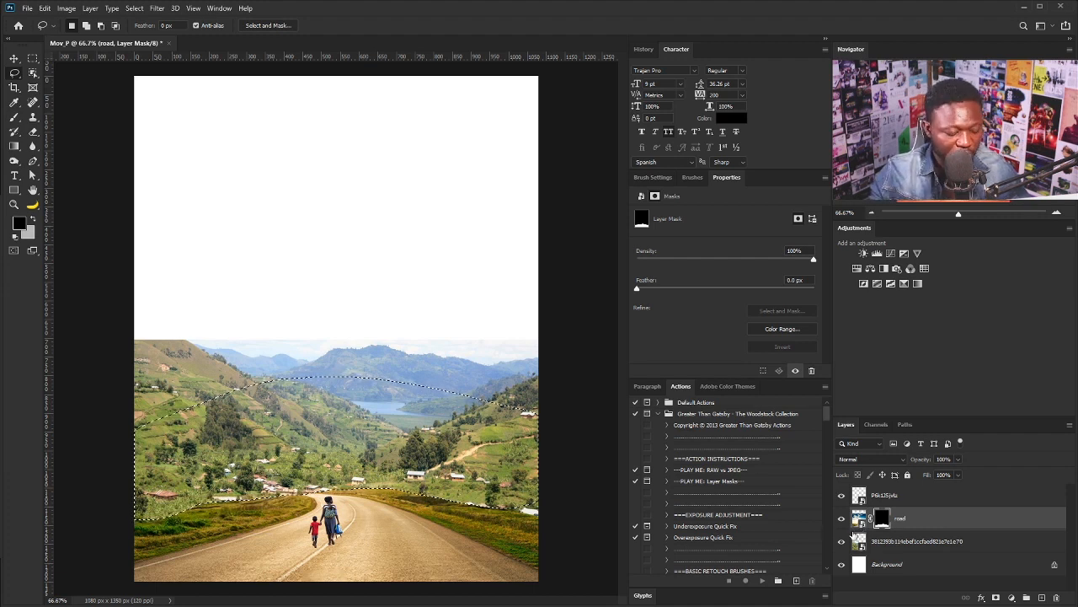
key(ctrl+d)
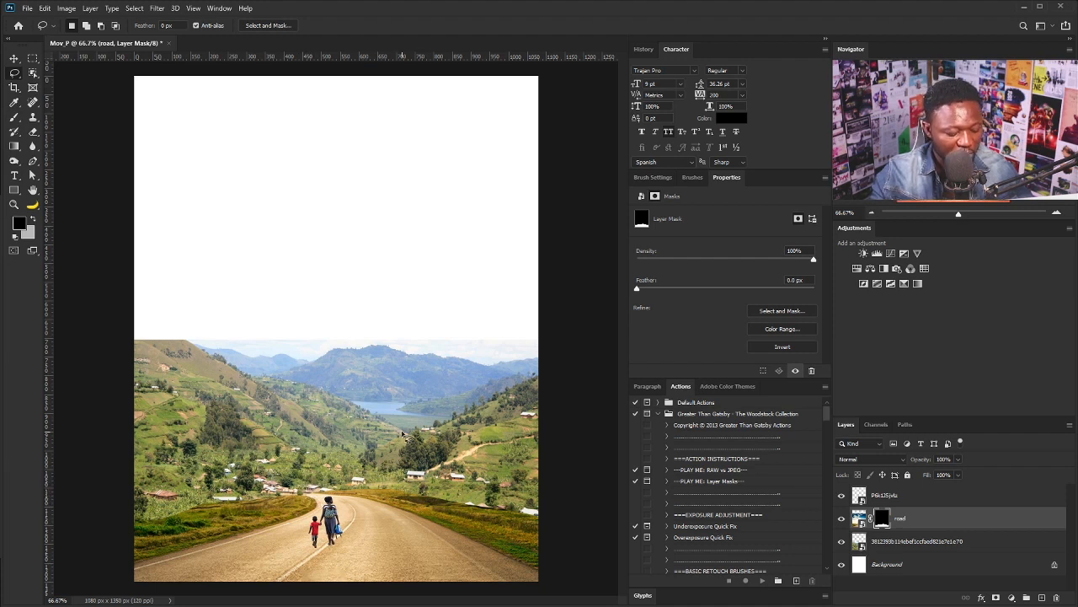
- Choose the textured 284 px brush tip for the Brush tool and set its spacing to 1%
key(v)
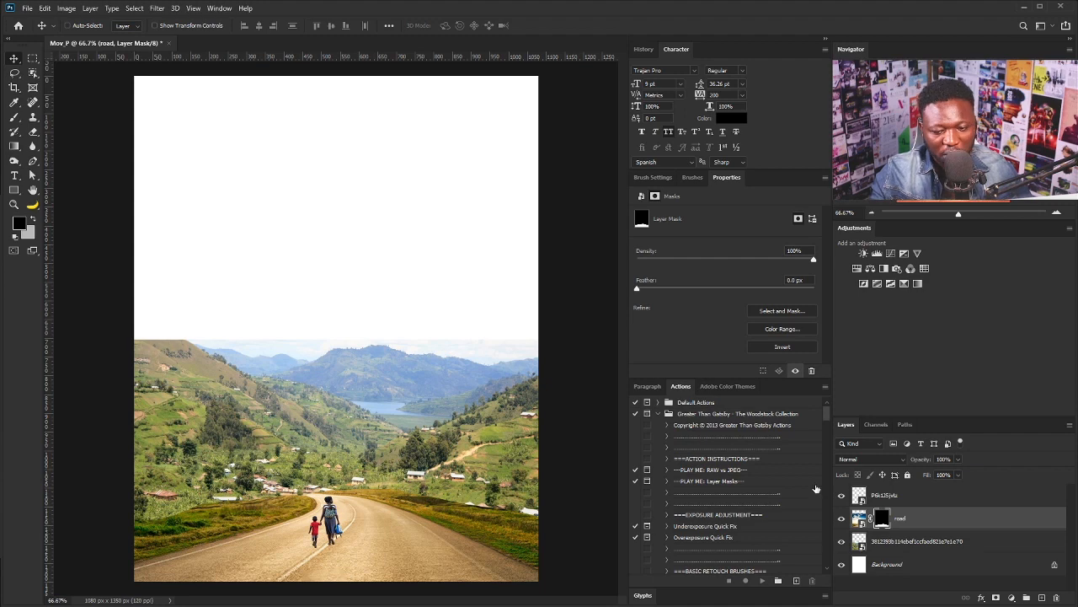
key(ctrl+plus)
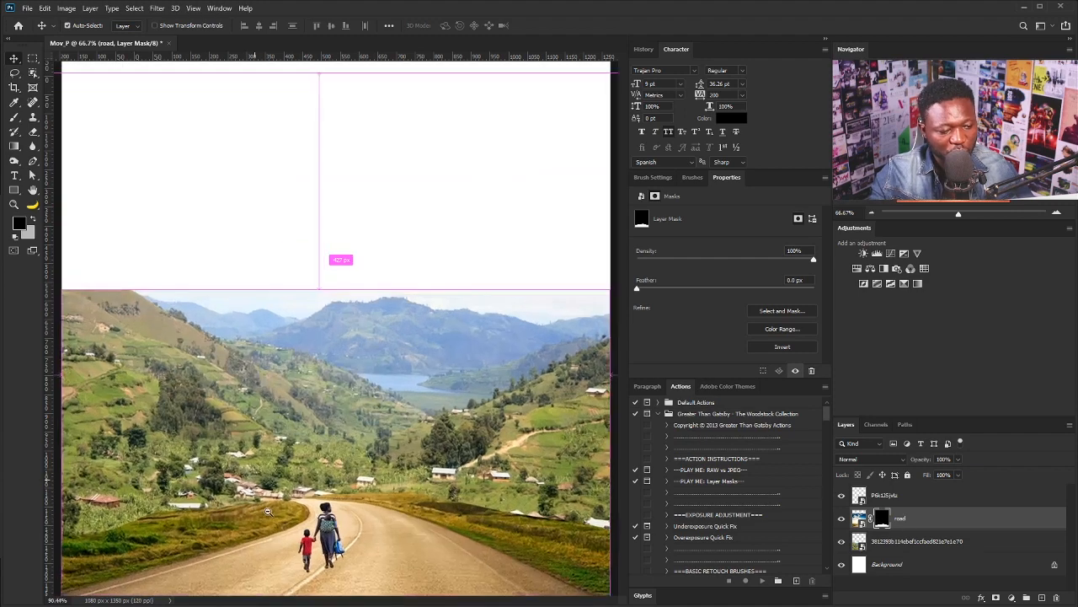
drag(248, 489, 307, 475)
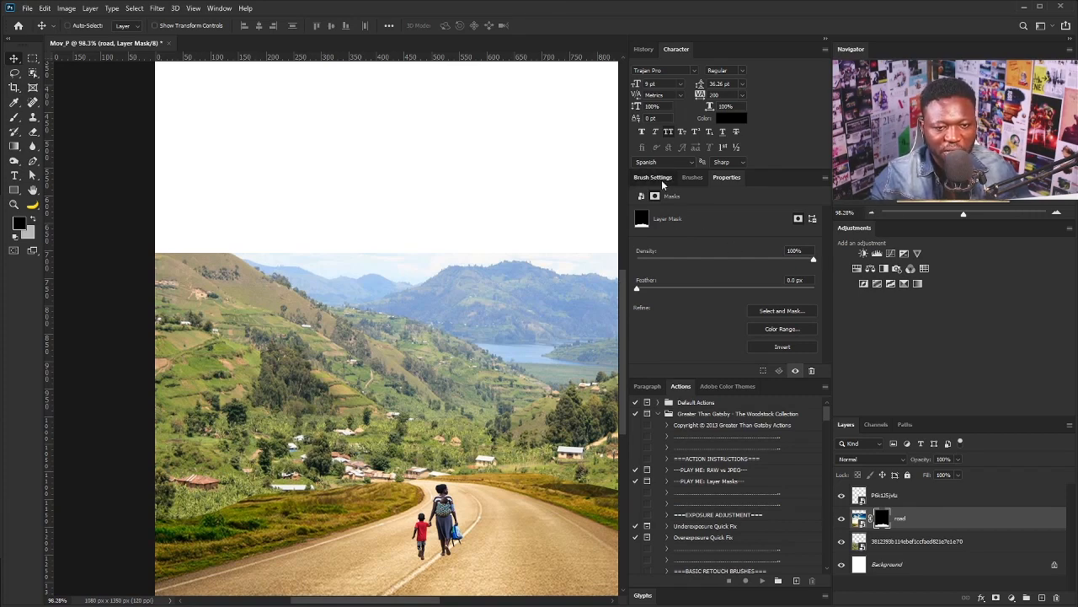
click(663, 178)
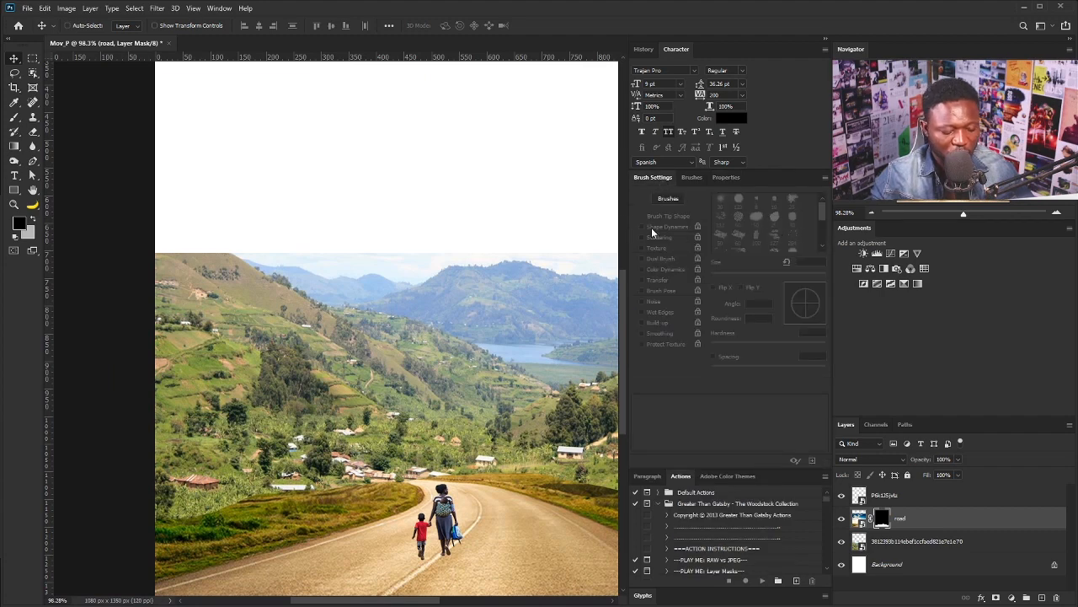
key(b)
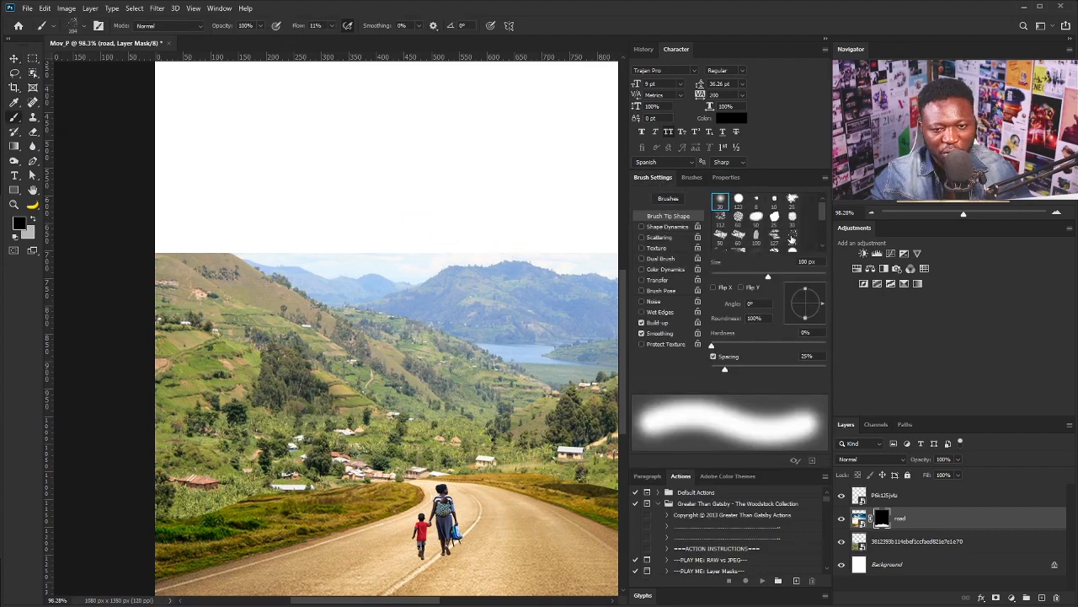
click(792, 238)
drag(724, 369, 696, 359)
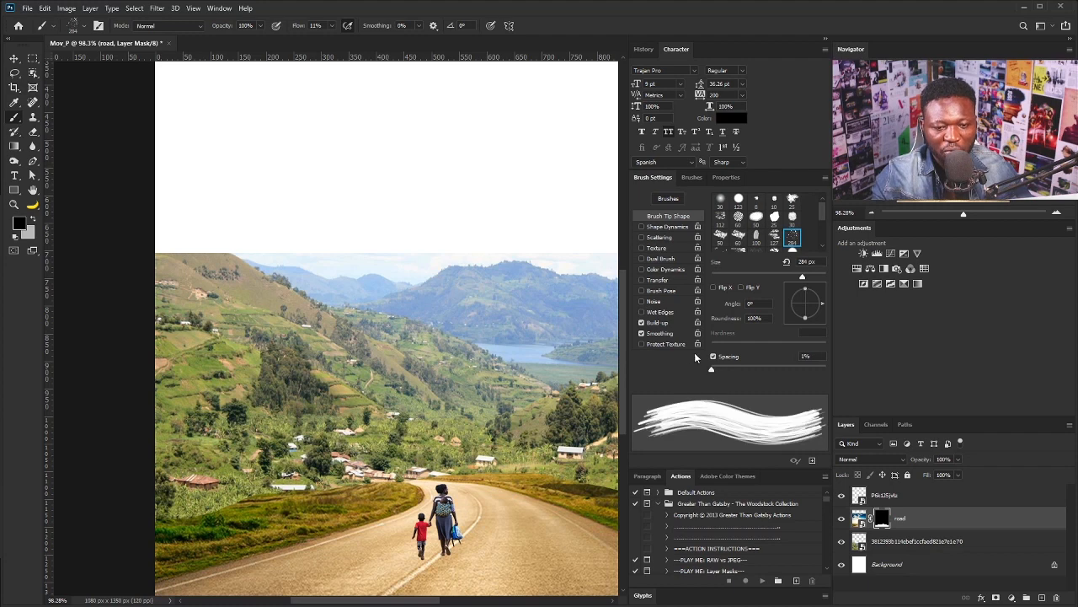
- Reduce the textured brush to 20 px and raise its flow to 100%
drag(802, 278, 736, 278)
scroll(177, 516, up, 1)
drag(164, 505, 213, 509)
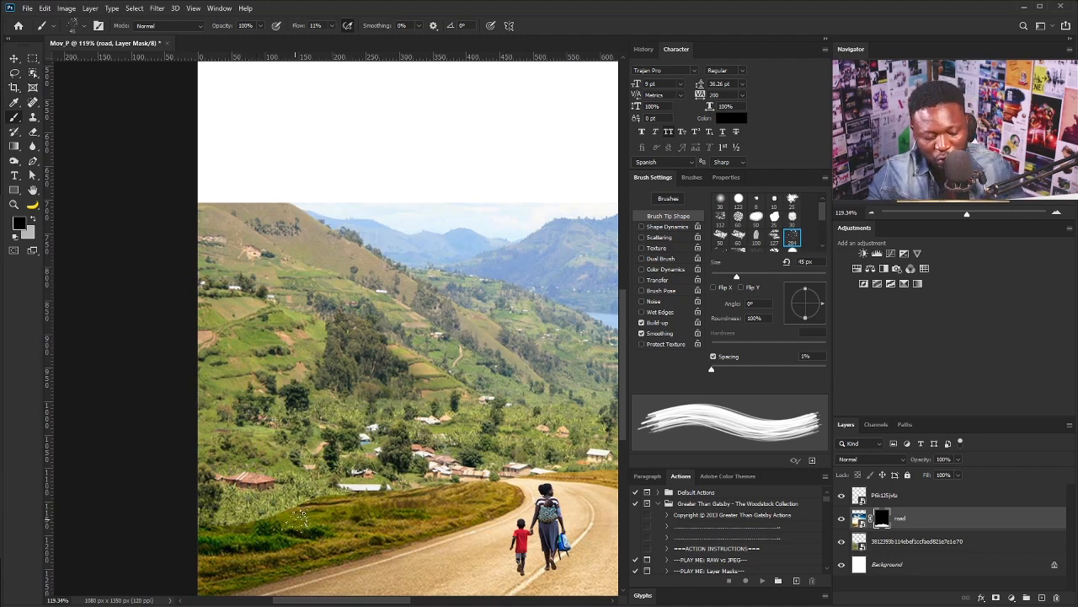
key(bracketleft)
key(bracketleft)
key(bracketleft)
key(bracketleft)
key(bracketleft)
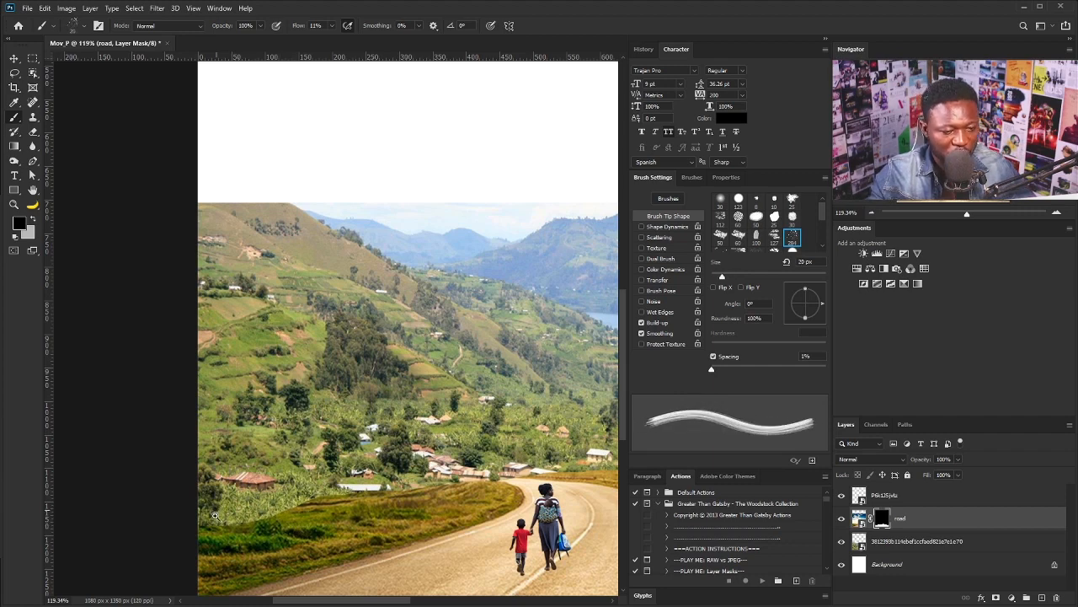
scroll(214, 517, up, 3)
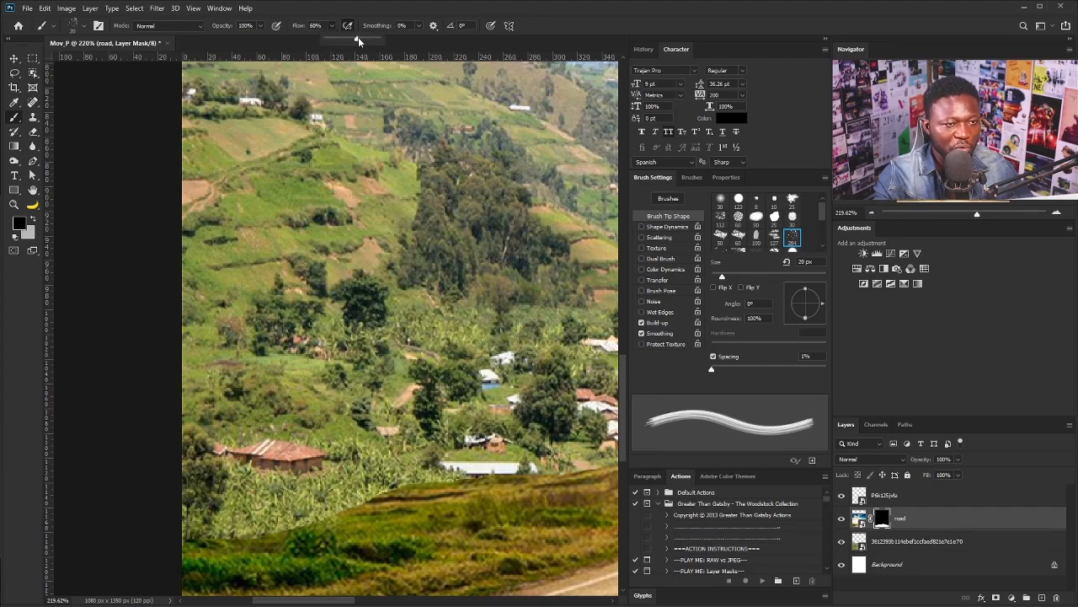
drag(358, 40, 404, 38)
- Paint black on the road mask along the upper edge of the left grassy verge to roughen its cut line
click(348, 509)
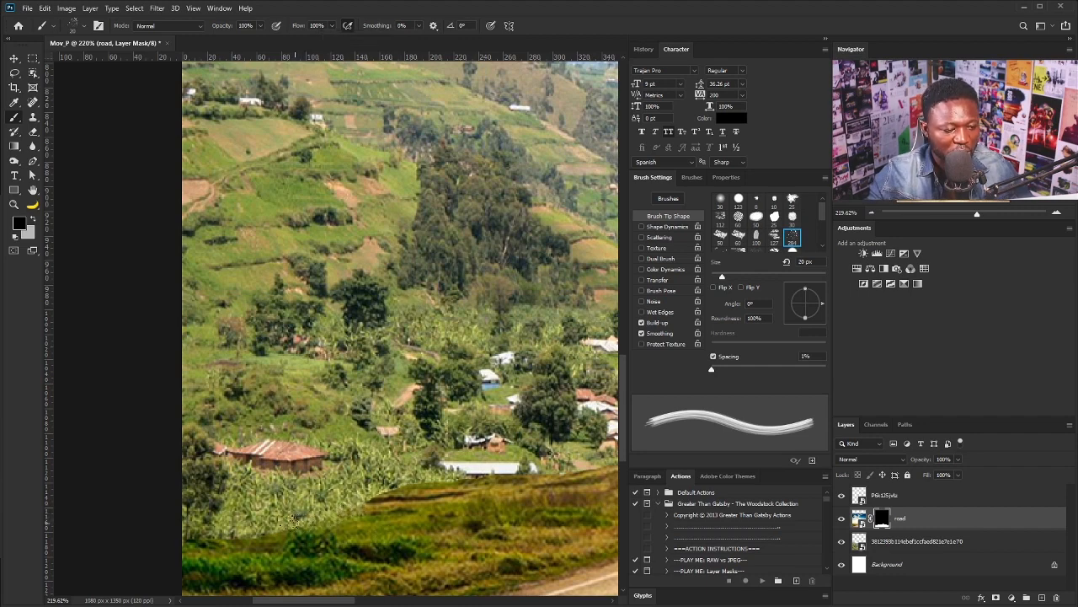
drag(300, 535, 187, 538)
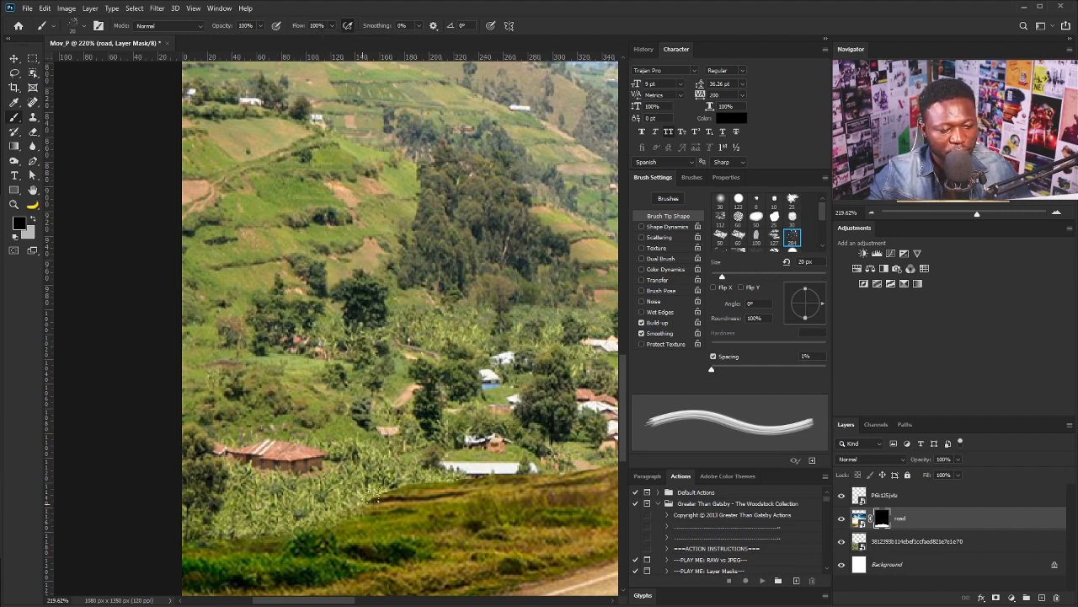
mouse_move(377, 497)
mouse_down()
mouse_move(413, 490)
mouse_move(249, 504)
mouse_up()
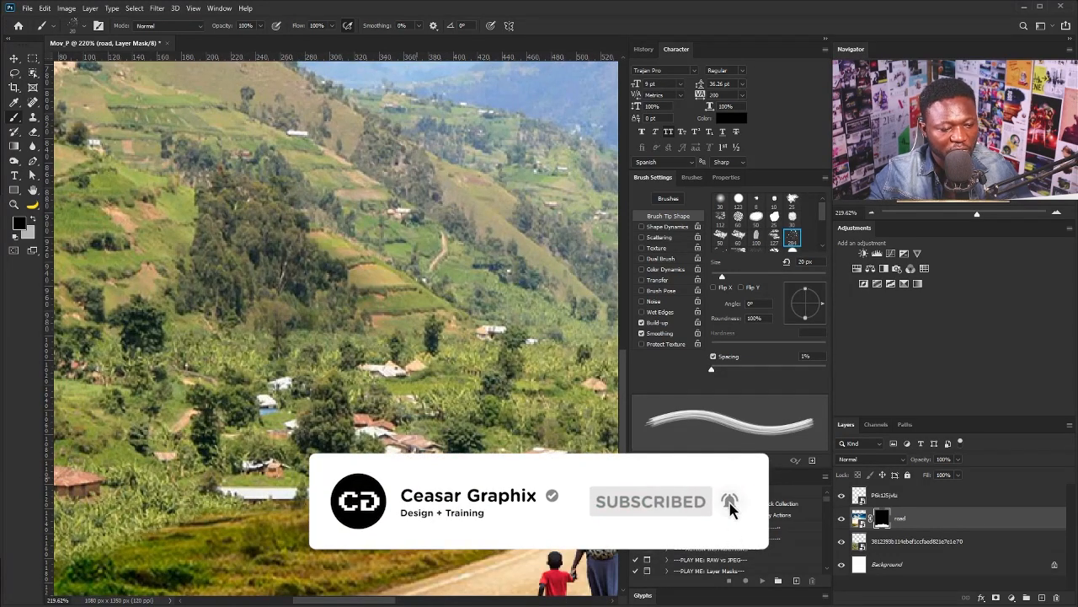
drag(514, 396, 166, 455)
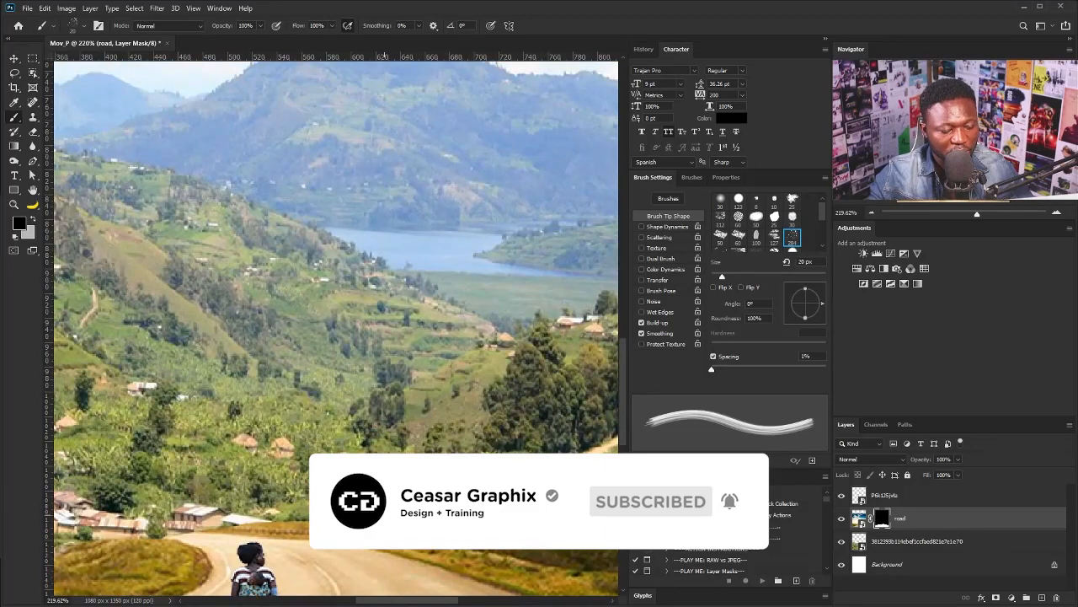
- Roughen the mask edge along the right-hand verge and where the road curves past the village houses
mouse_move(565, 531)
mouse_down()
mouse_move(422, 506)
mouse_move(446, 520)
mouse_move(577, 538)
mouse_up()
mouse_move(588, 540)
mouse_down()
mouse_move(497, 530)
mouse_move(581, 549)
mouse_move(485, 519)
mouse_move(325, 508)
mouse_up()
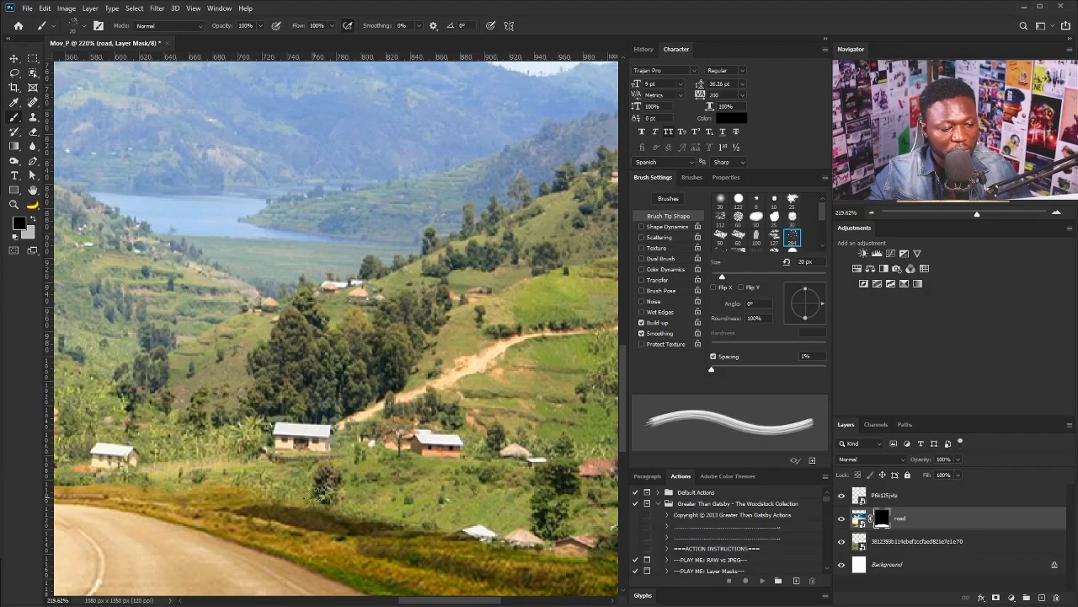
drag(434, 389, 455, 399)
scroll(401, 401, down, 4)
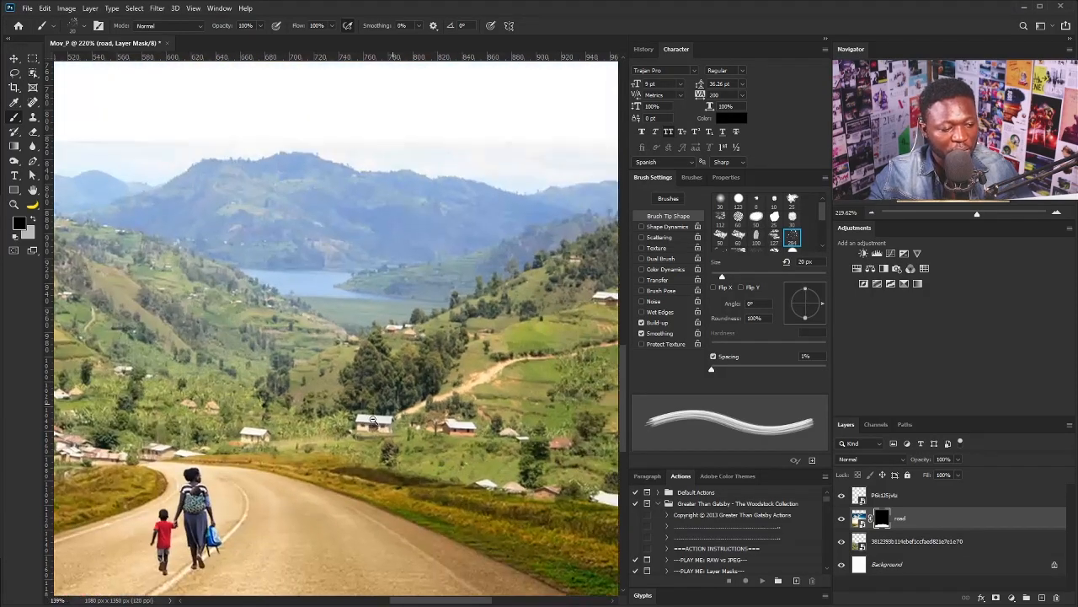
drag(284, 453, 476, 478)
scroll(364, 490, up, 5)
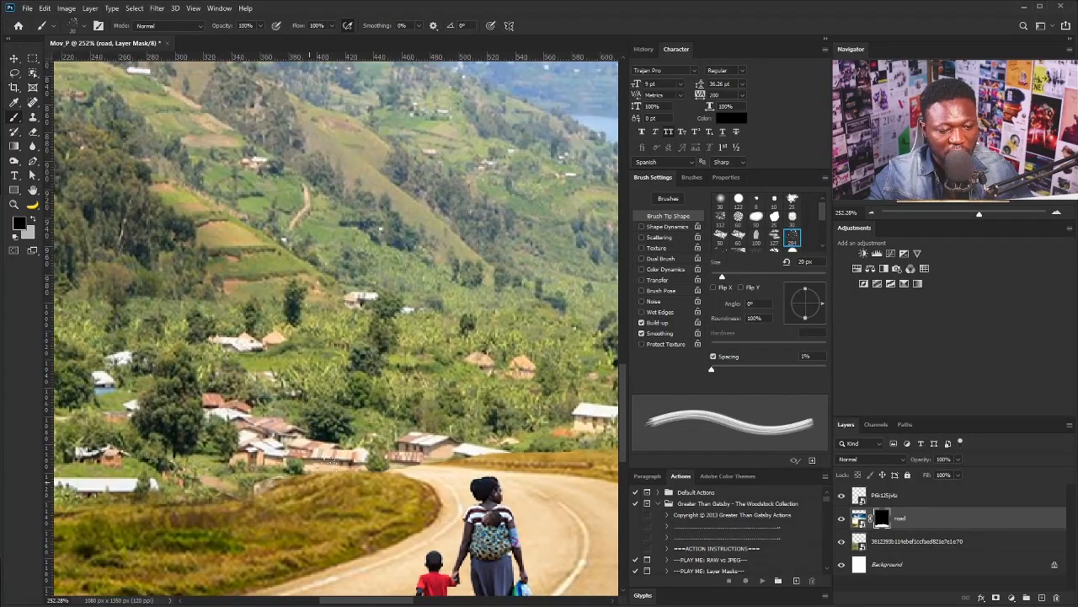
drag(498, 455, 475, 457)
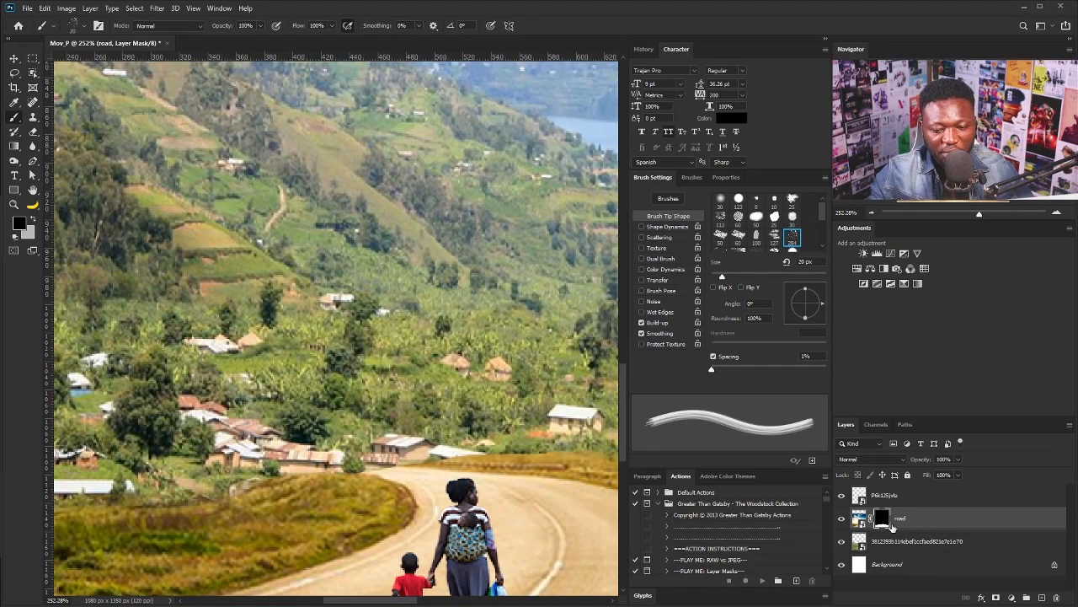
- Switch to the Blur tool and set its strength to 80%
click(32, 147)
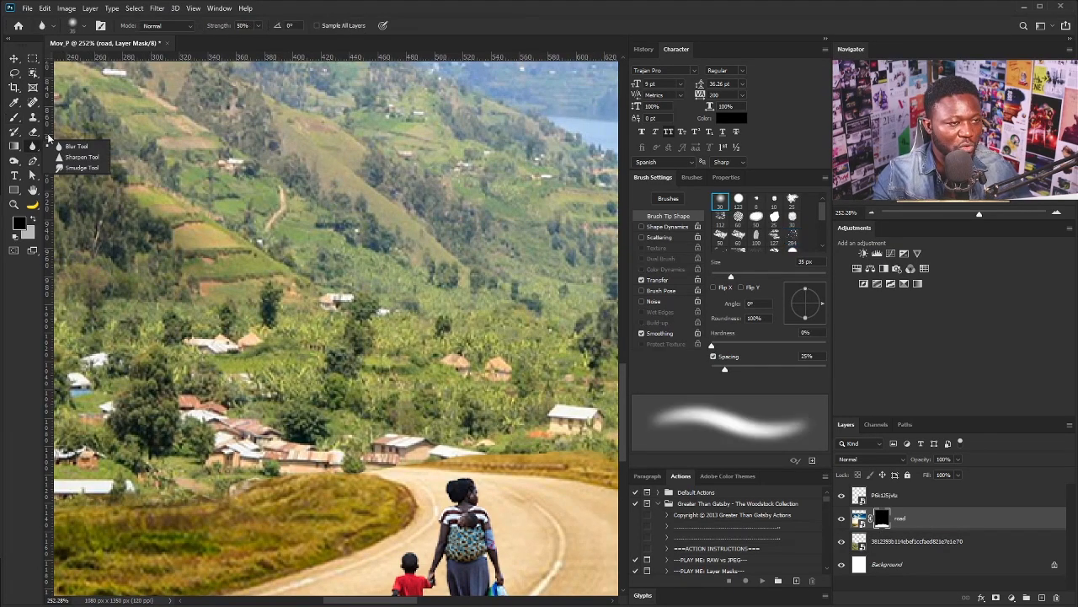
click(258, 27)
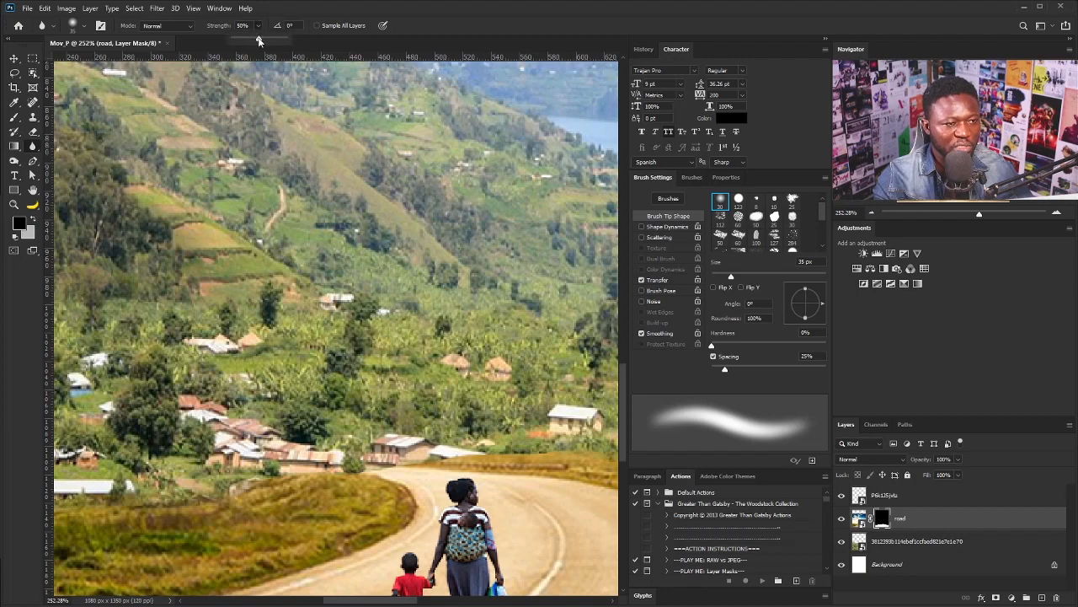
click(238, 26)
text(80)
key(Return)
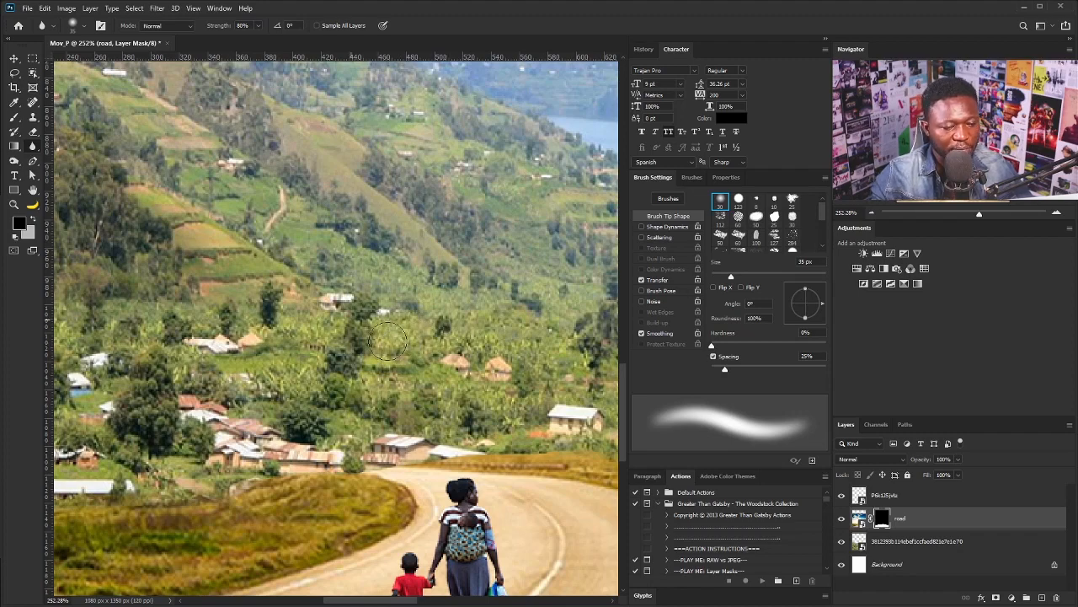
- Soften the road mask's edge along both grassy verges with a 15 px blur tip
scroll(333, 491, up, 1)
scroll(333, 491, up, 1)
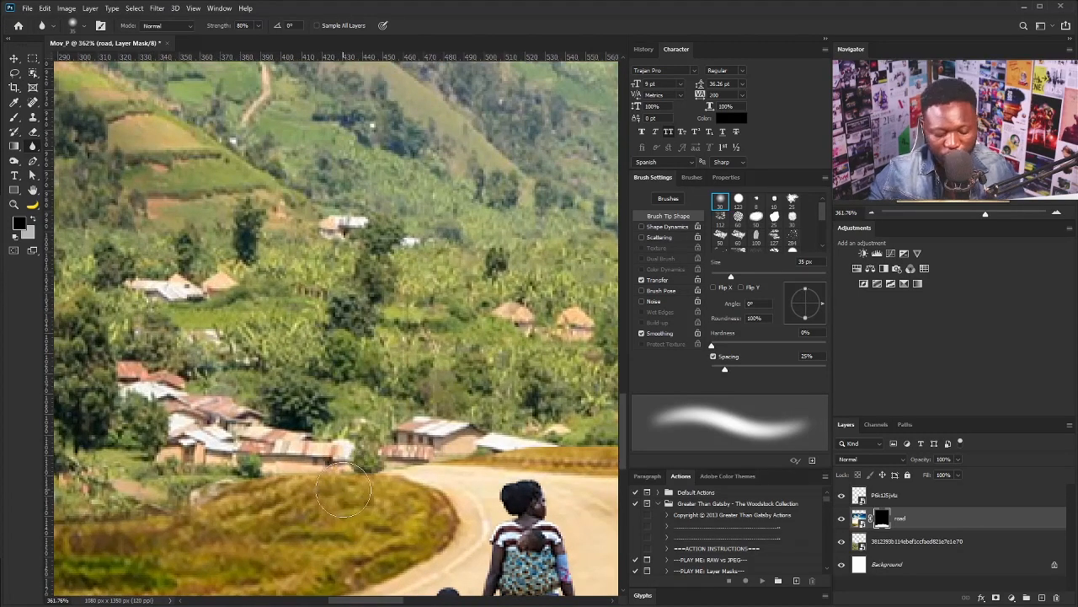
key(bracketleft)
key(bracketleft)
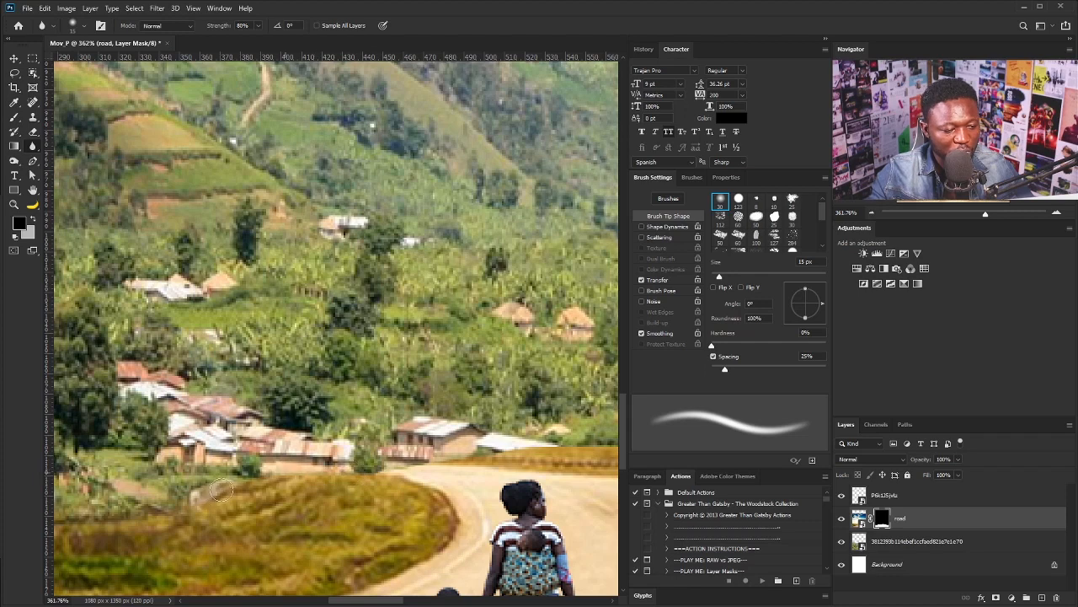
scroll(497, 455, right, 4)
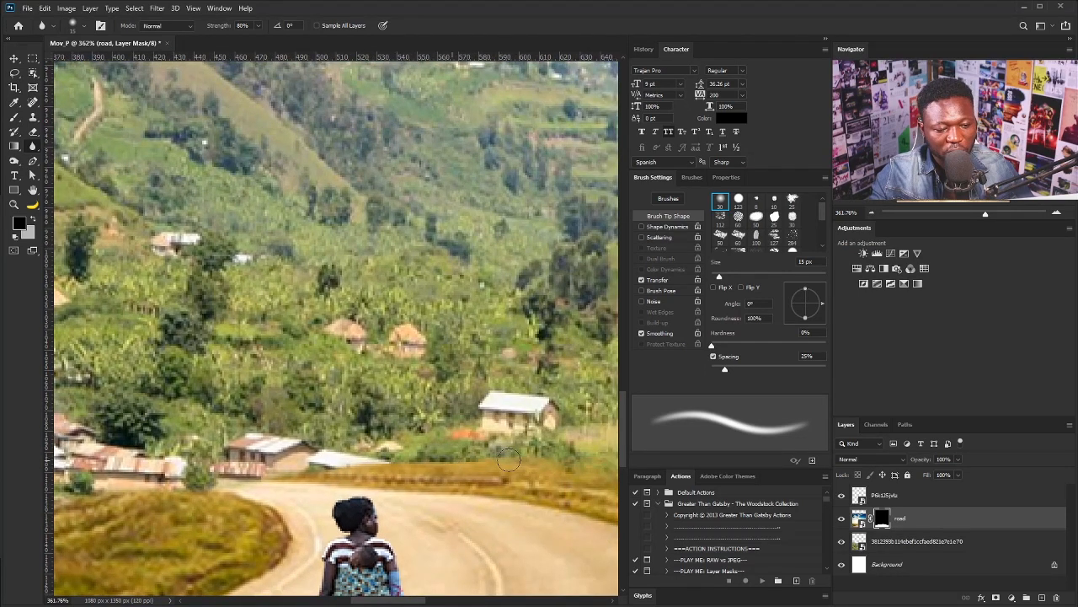
drag(545, 459, 375, 456)
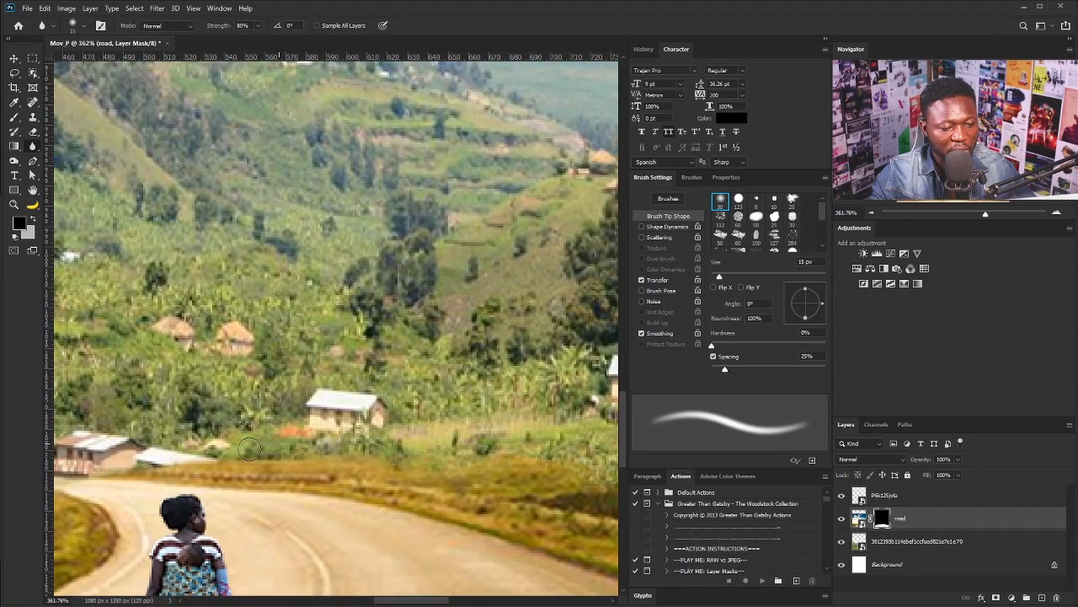
- Add a Curves adjustment clipped to the hillside village photo and shape an S-curve that darkens the shadows and lifts the midtones
scroll(527, 377, down, 5)
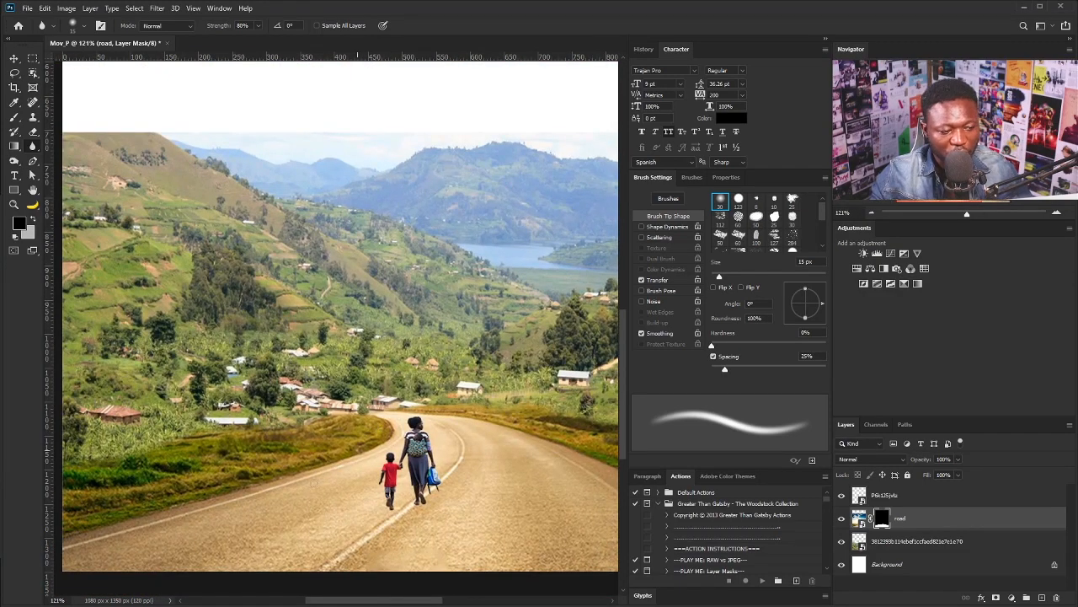
scroll(180, 372, down, 3)
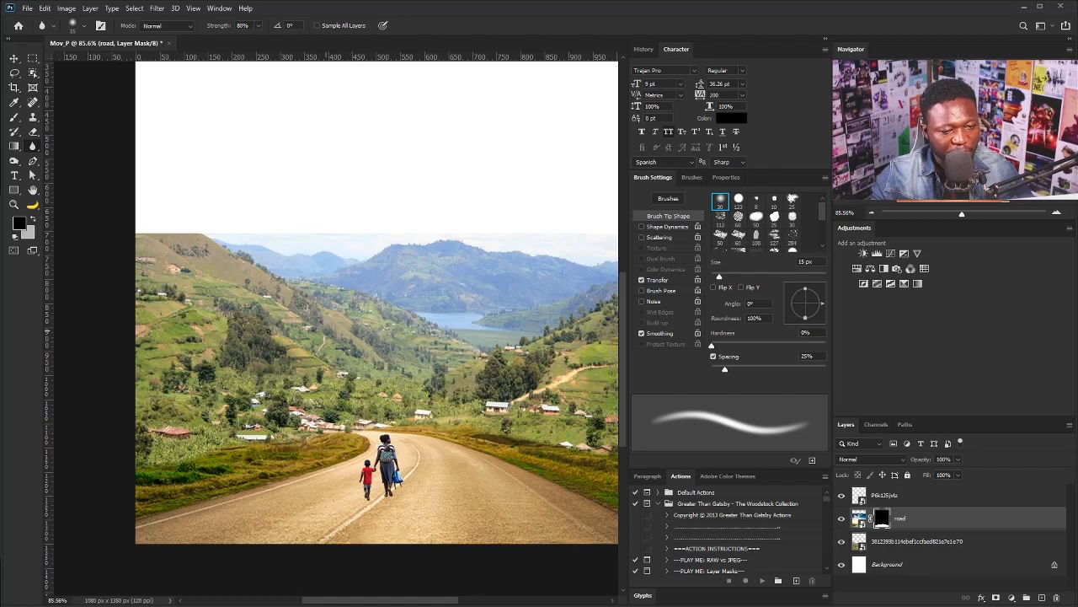
scroll(257, 382, up, 2)
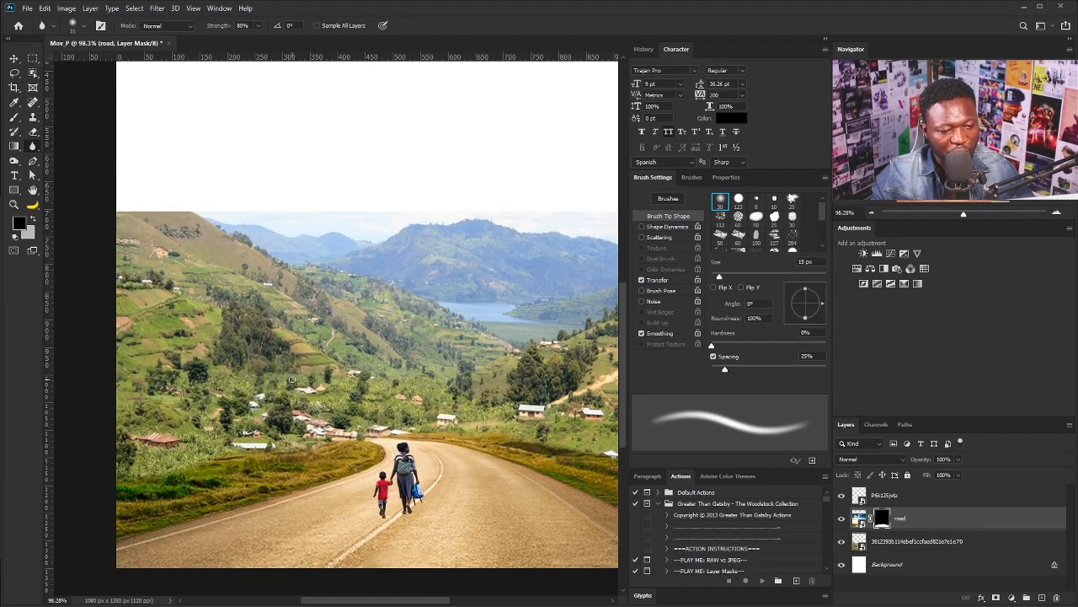
click(905, 543)
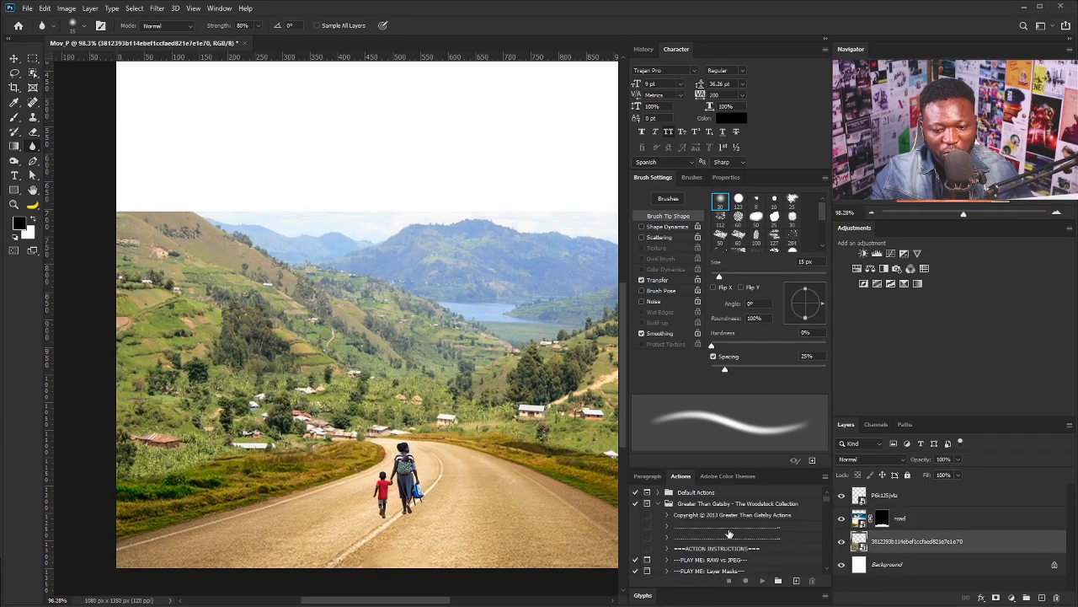
click(891, 255)
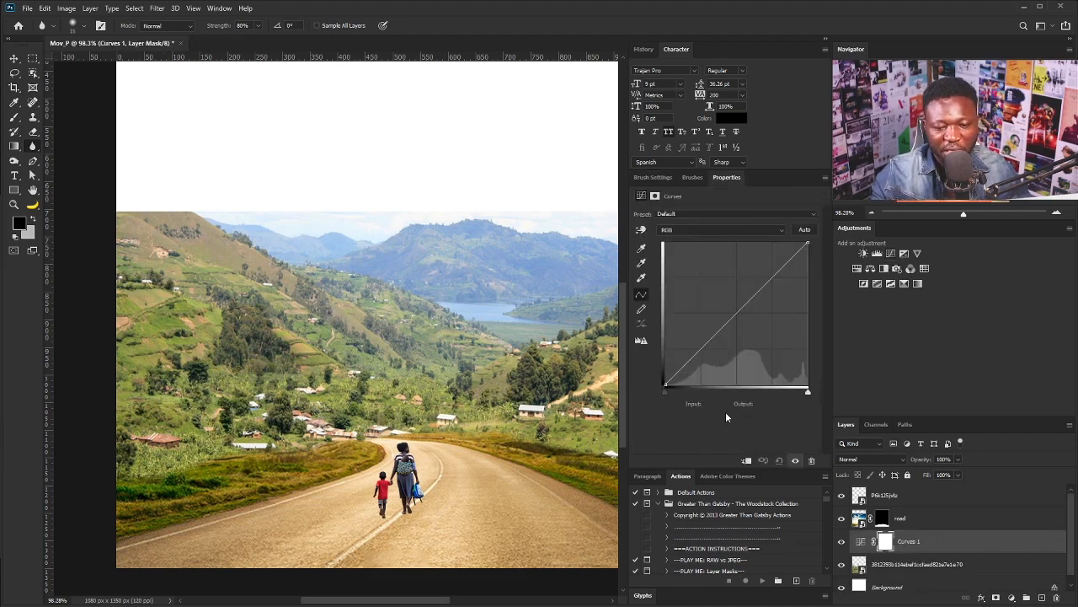
click(746, 461)
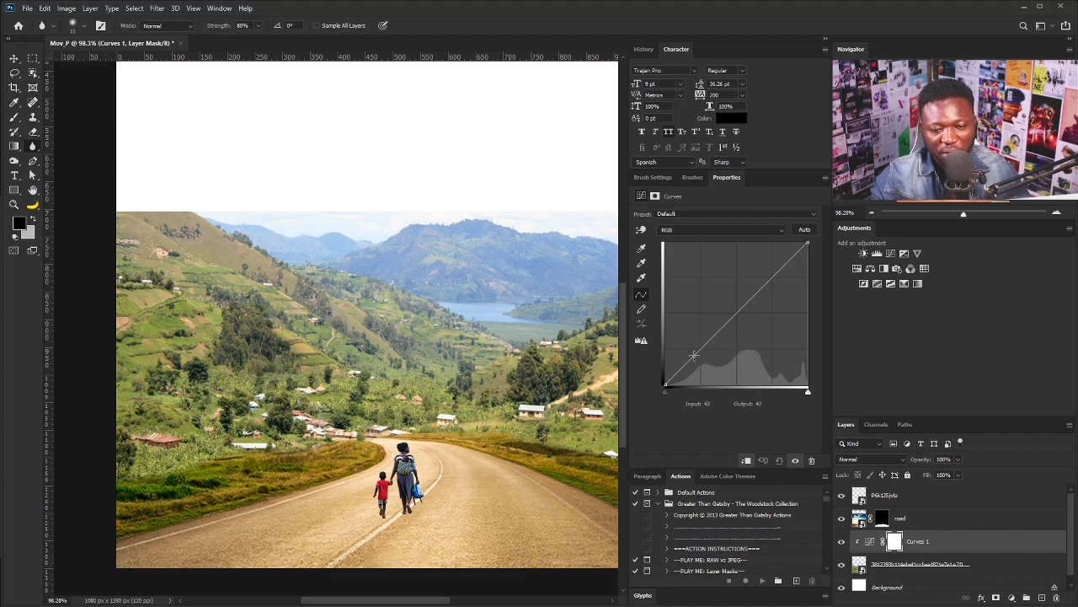
drag(684, 364, 688, 370)
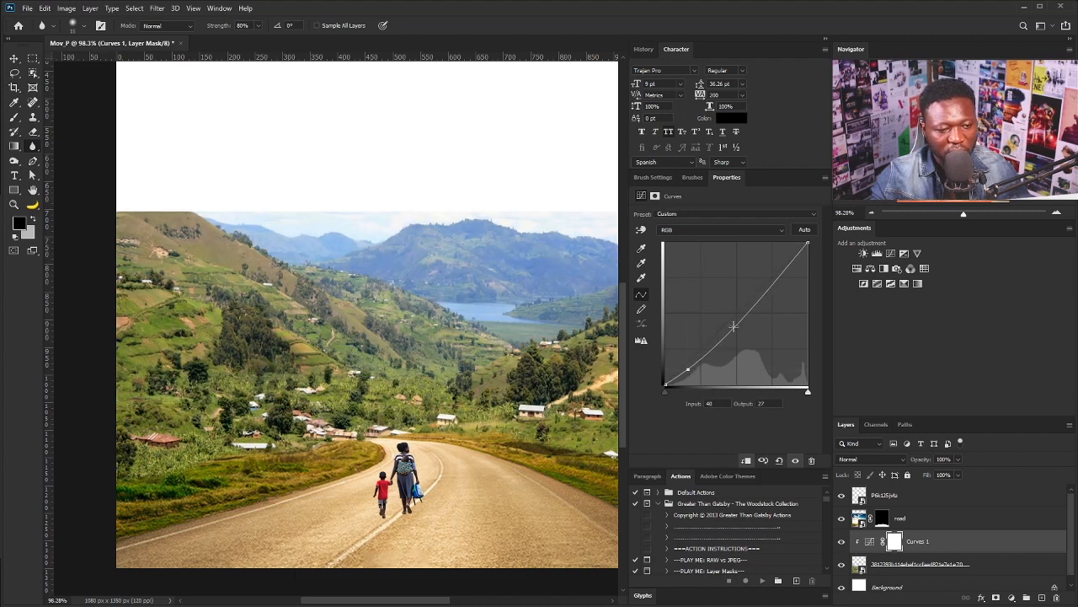
drag(734, 326, 728, 320)
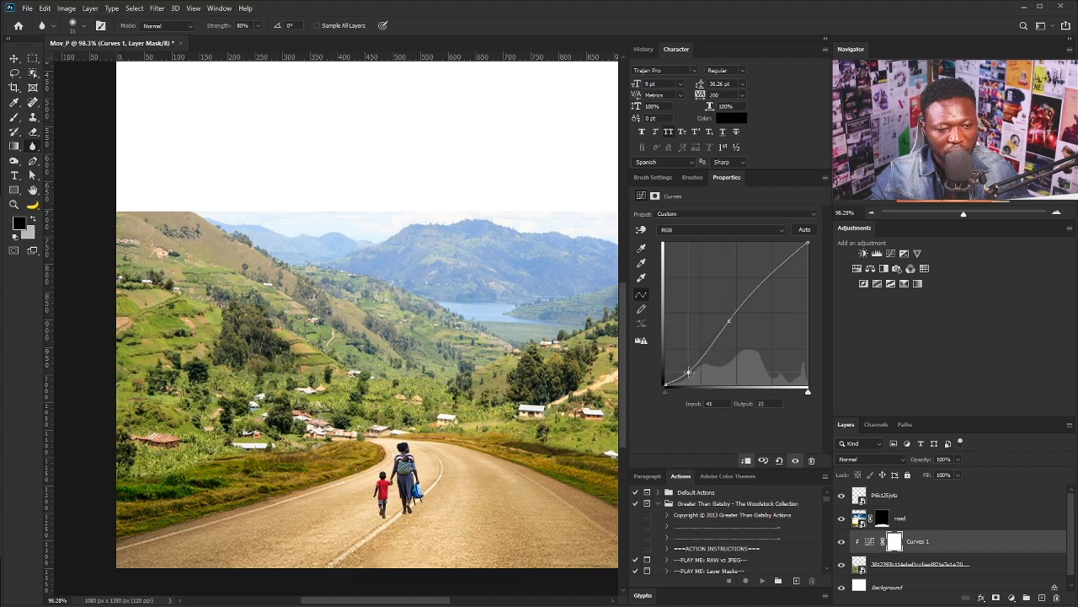
- Lasso everything above the valley floor and the right-hand ridge, including the sky, mountains and left hillside out to the canvas edges
key(l)
key(ctrl+1)
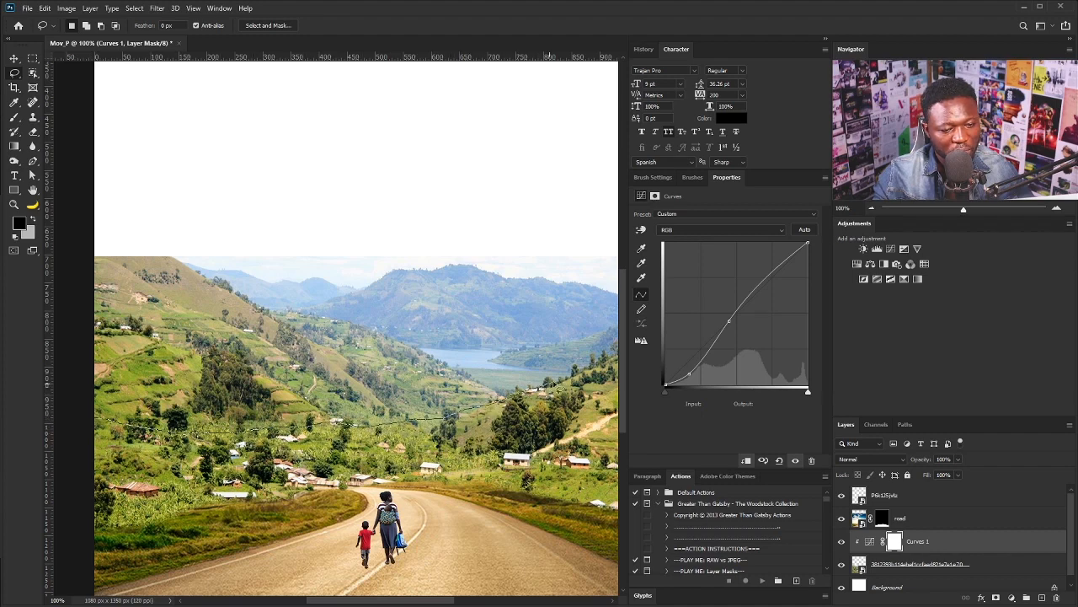
drag(614, 355, 407, 406)
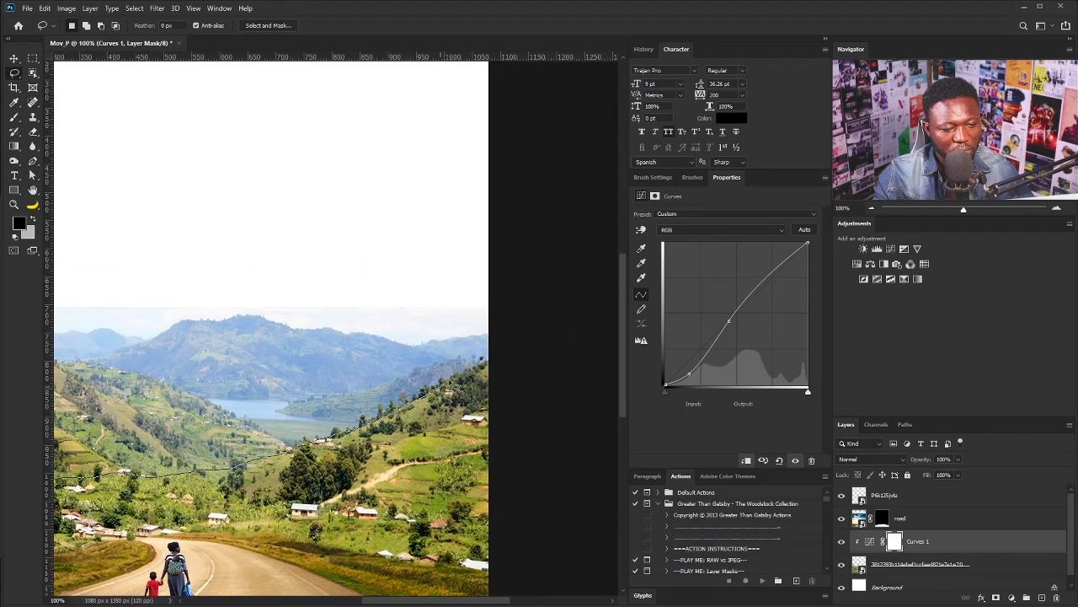
mouse_move(505, 361)
mouse_down()
mouse_move(544, 288)
mouse_move(576, 91)
mouse_move(570, 44)
mouse_move(540, 31)
mouse_move(4, 103)
mouse_up()
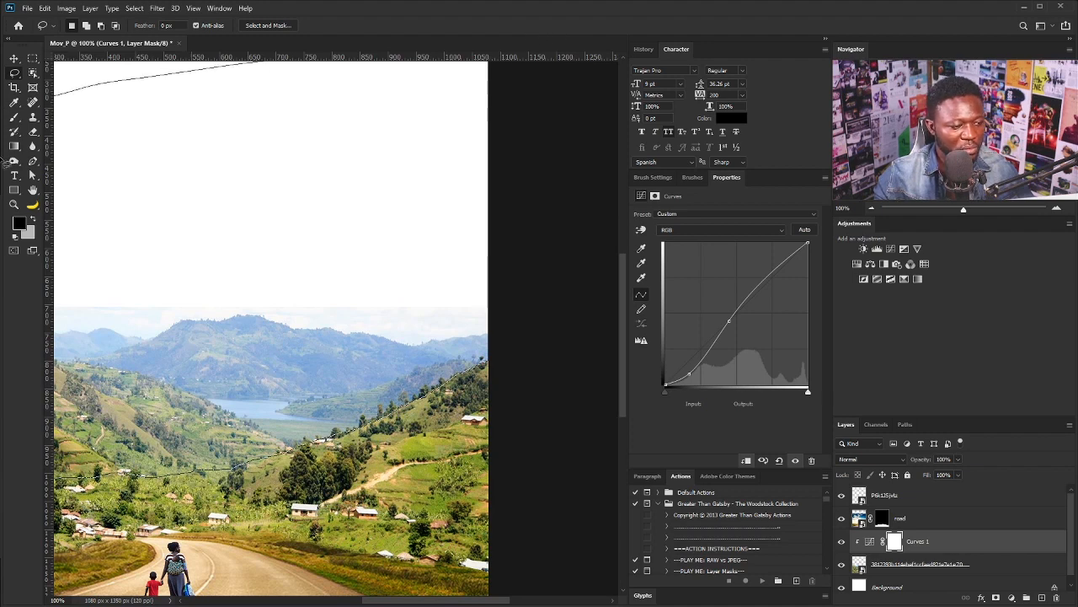
mouse_move(212, 449)
mouse_down()
mouse_move(281, 374)
mouse_move(373, 360)
mouse_move(400, 363)
mouse_move(406, 378)
mouse_move(198, 412)
mouse_up()
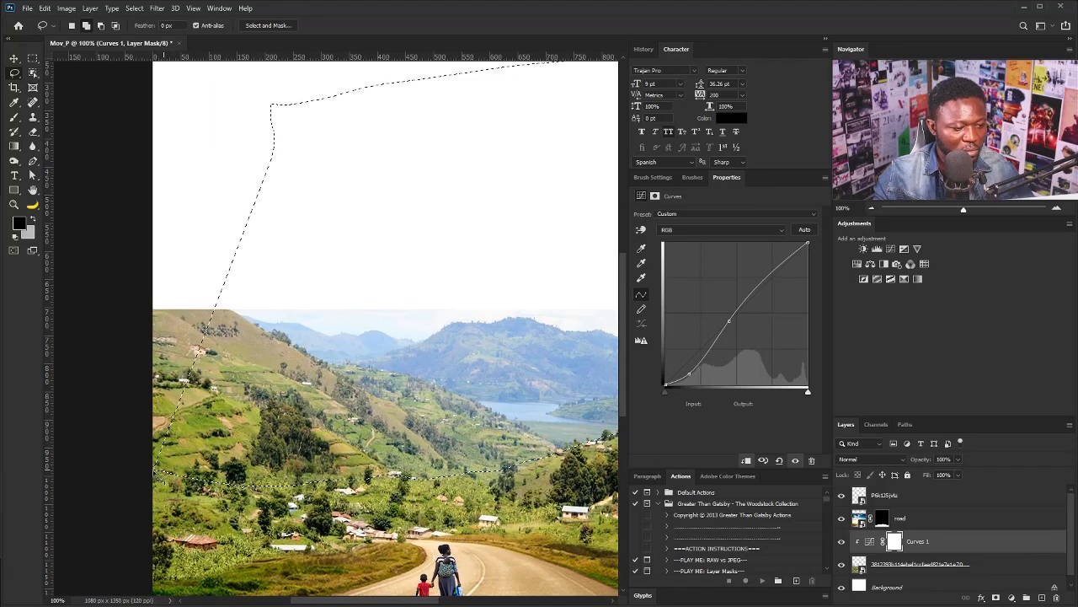
mouse_move(135, 166)
mouse_down()
mouse_move(236, 125)
mouse_move(396, 160)
mouse_move(244, 395)
mouse_move(155, 477)
mouse_up()
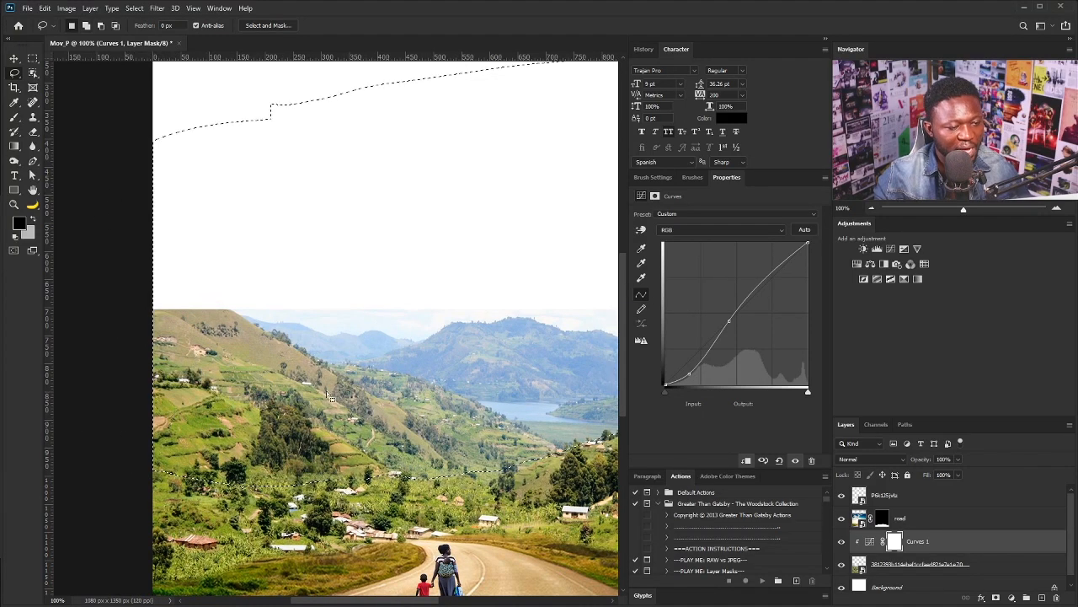
- Target the hillside village photo's layer and open its inverted selection in Select and Mask, ready to refine the treeline on the right-hand ridge
scroll(392, 347, down, 3)
scroll(392, 349, up, 2)
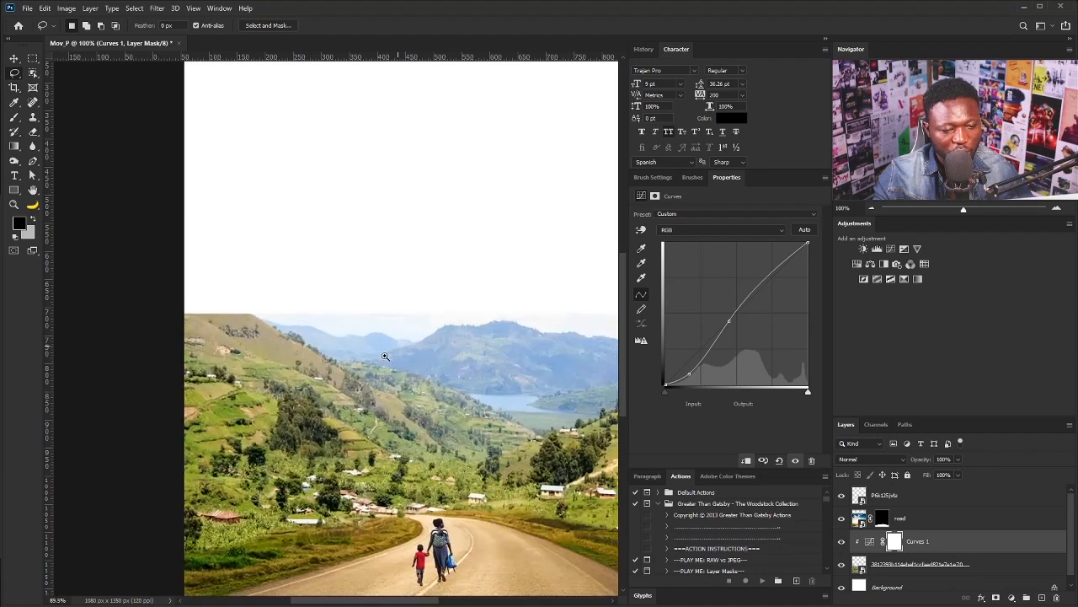
drag(392, 384, 484, 384)
drag(485, 384, 395, 438)
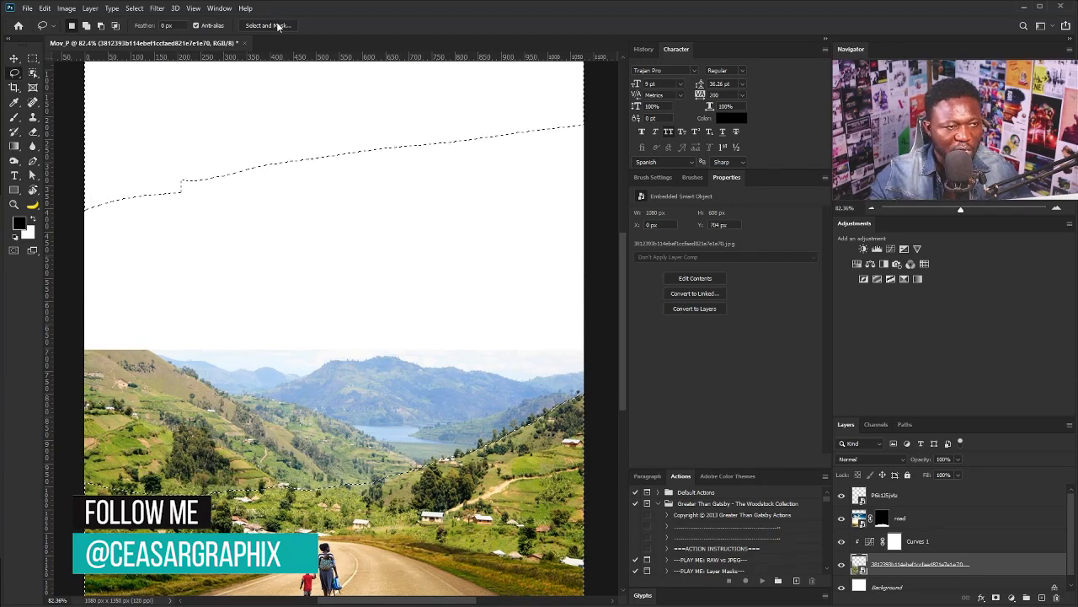
click(133, 8)
click(159, 155)
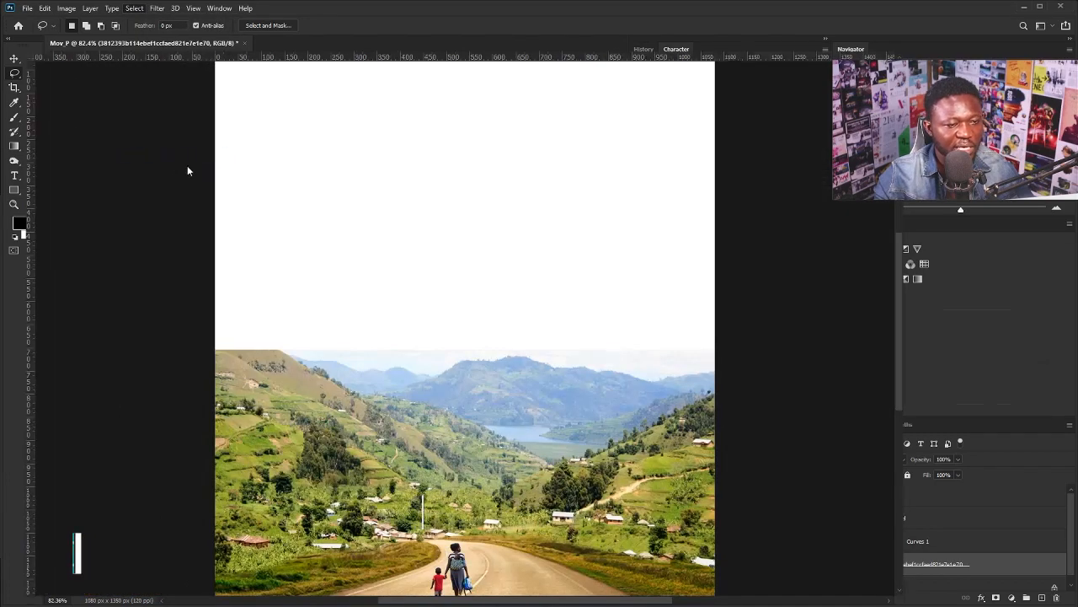
scroll(560, 464, up, 6)
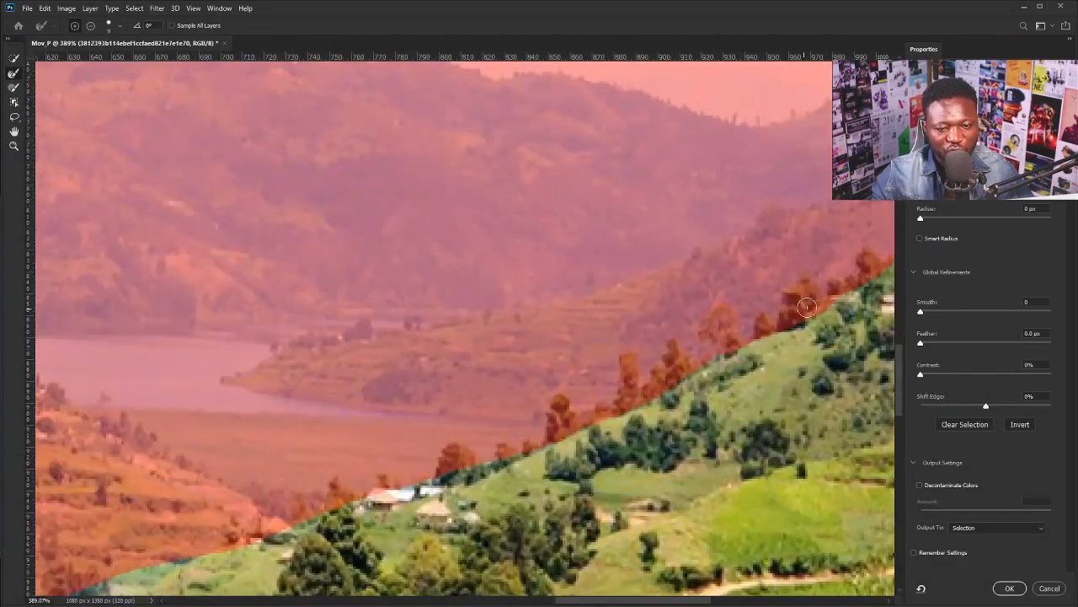
- Brush the Refine Edge tool over the trees protruding above the right-hand ridge, up to the canvas edge
mouse_move(470, 435)
mouse_down()
mouse_move(441, 425)
mouse_move(460, 447)
mouse_move(442, 442)
mouse_move(425, 464)
mouse_move(481, 465)
mouse_move(527, 422)
mouse_move(524, 433)
mouse_move(600, 405)
mouse_move(617, 411)
mouse_move(633, 377)
mouse_move(666, 354)
mouse_move(676, 364)
mouse_move(725, 339)
mouse_up()
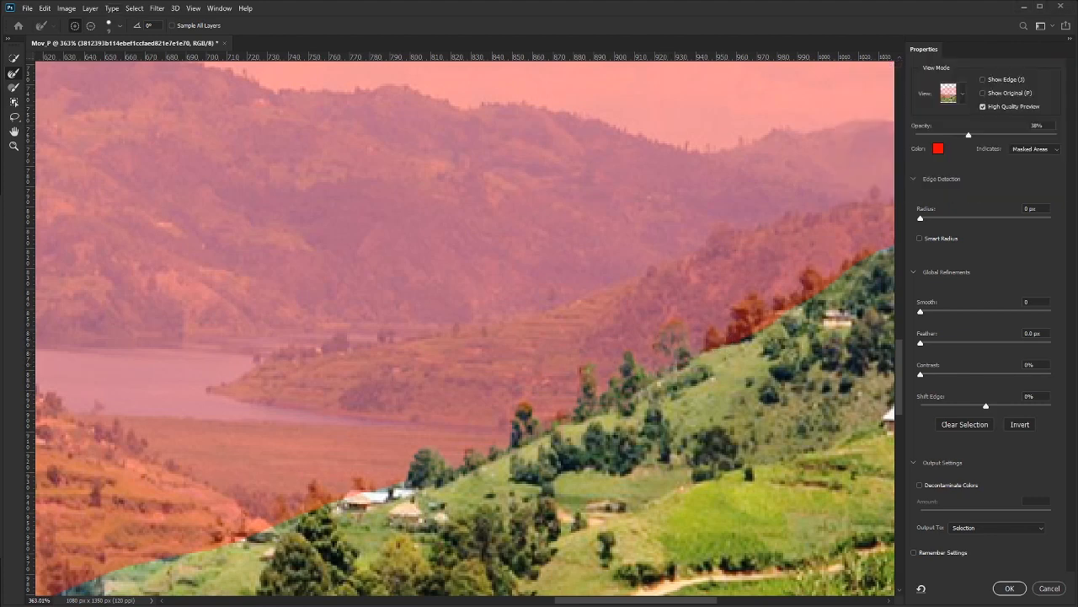
drag(624, 376, 505, 418)
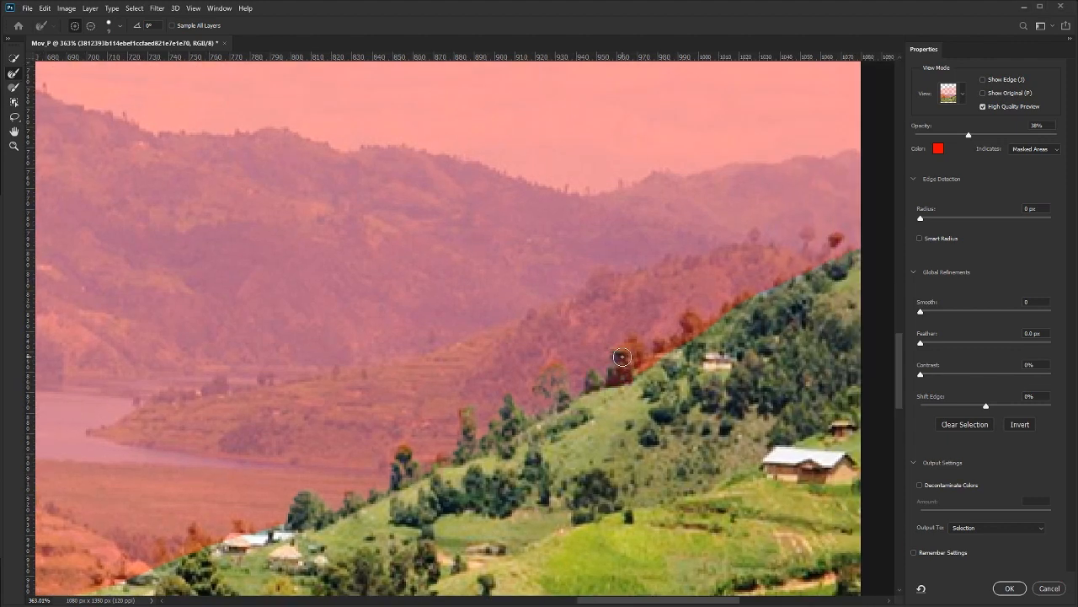
mouse_move(620, 360)
mouse_down()
mouse_move(673, 348)
mouse_move(686, 328)
mouse_move(837, 236)
mouse_up()
drag(447, 449, 387, 488)
drag(275, 500, 390, 381)
- Refine the selection edge along the valley floor's treetops, from the foot of the right-hand ridge to the left canvas edge
mouse_move(398, 414)
mouse_down()
mouse_move(350, 410)
mouse_move(335, 428)
mouse_move(307, 424)
mouse_move(262, 445)
mouse_move(269, 431)
mouse_move(241, 464)
mouse_move(389, 451)
mouse_move(548, 415)
mouse_up()
mouse_move(539, 413)
mouse_down()
mouse_move(460, 436)
mouse_move(403, 430)
mouse_move(280, 467)
mouse_up()
mouse_move(158, 462)
mouse_down()
mouse_move(281, 426)
mouse_move(471, 443)
mouse_up()
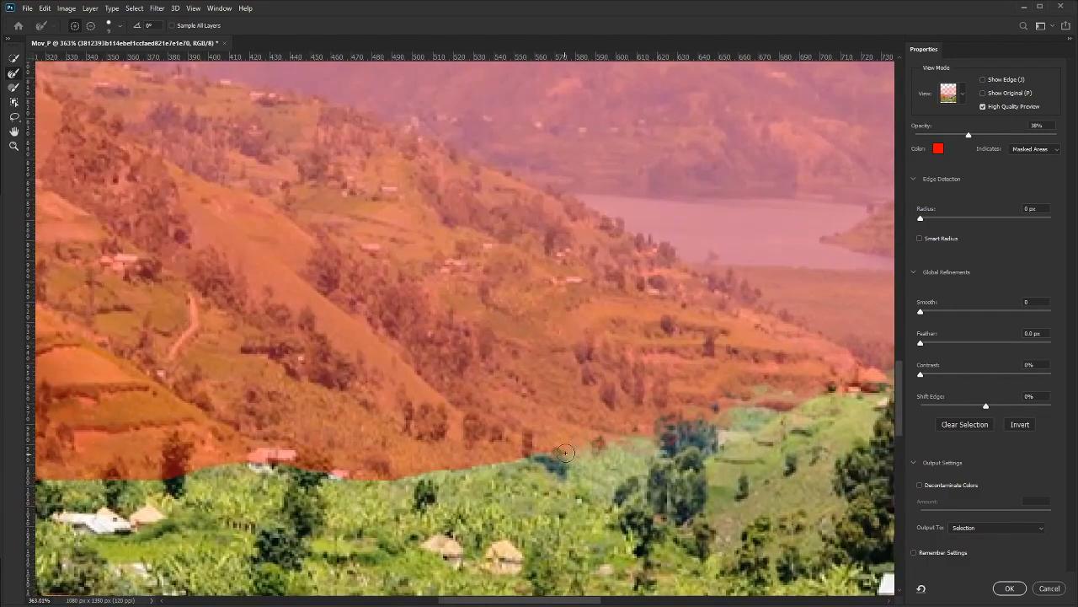
mouse_move(566, 453)
mouse_down()
mouse_move(333, 477)
mouse_move(168, 478)
mouse_up()
mouse_move(168, 477)
mouse_down()
mouse_move(529, 441)
mouse_move(539, 426)
mouse_move(500, 443)
mouse_move(281, 459)
mouse_move(602, 442)
mouse_move(455, 459)
mouse_move(282, 444)
mouse_move(80, 401)
mouse_move(232, 453)
mouse_move(401, 447)
mouse_up()
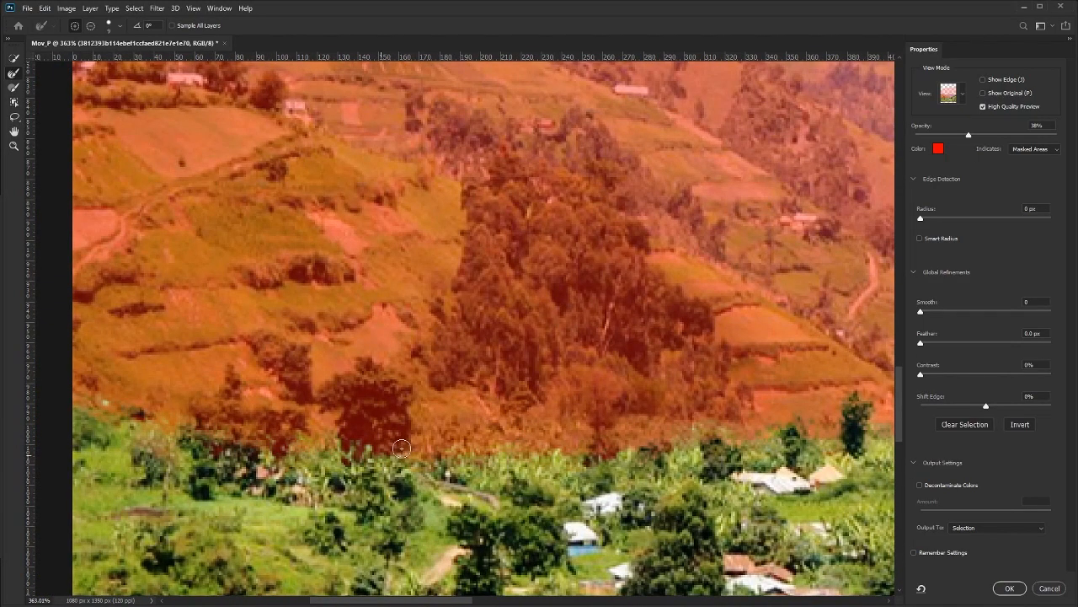
- Output the refined hillside selection as a new layer with a layer mask, with Decontaminate Colors on at 100%
scroll(681, 438, down, 5)
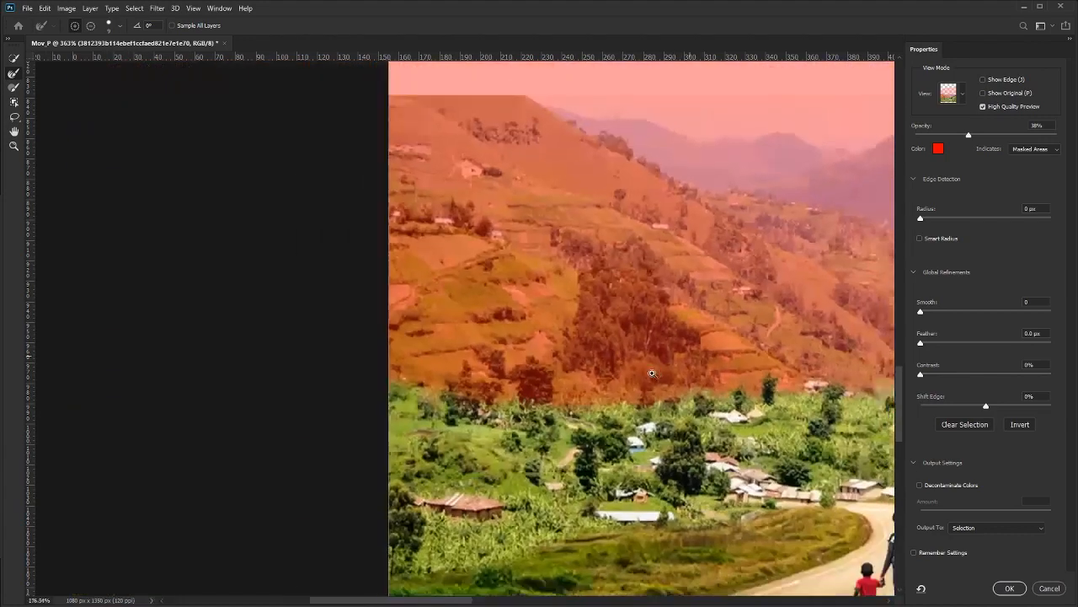
scroll(605, 392, down, 3)
scroll(581, 396, down, 3)
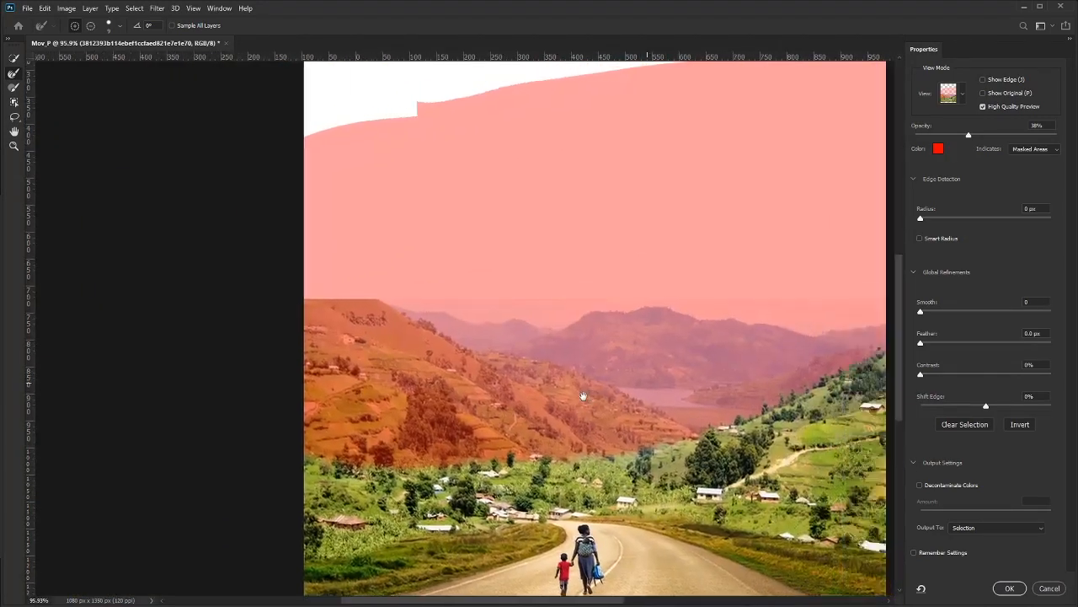
click(943, 521)
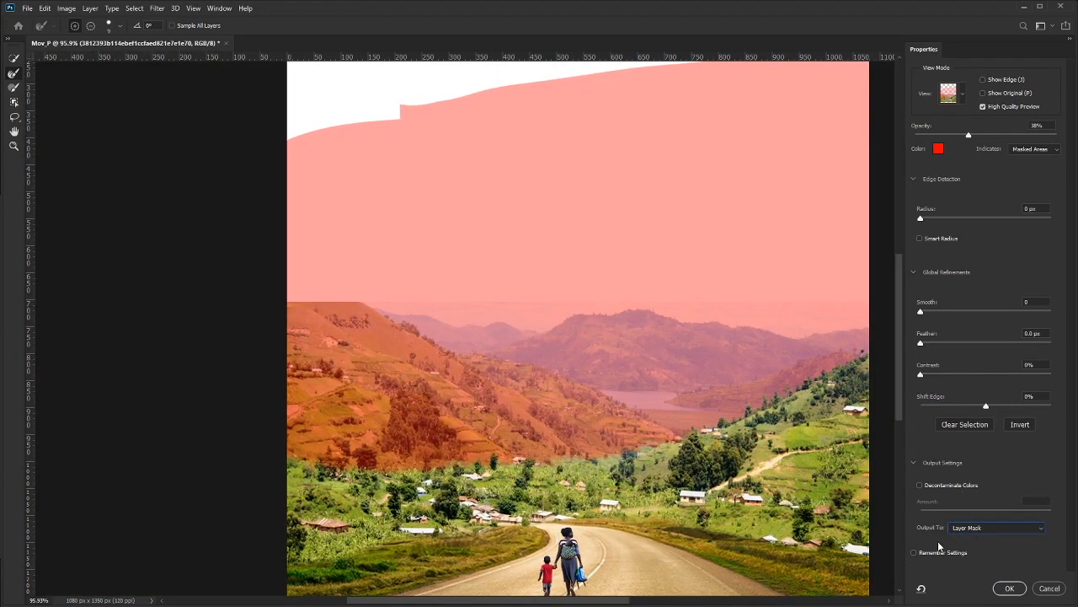
click(920, 486)
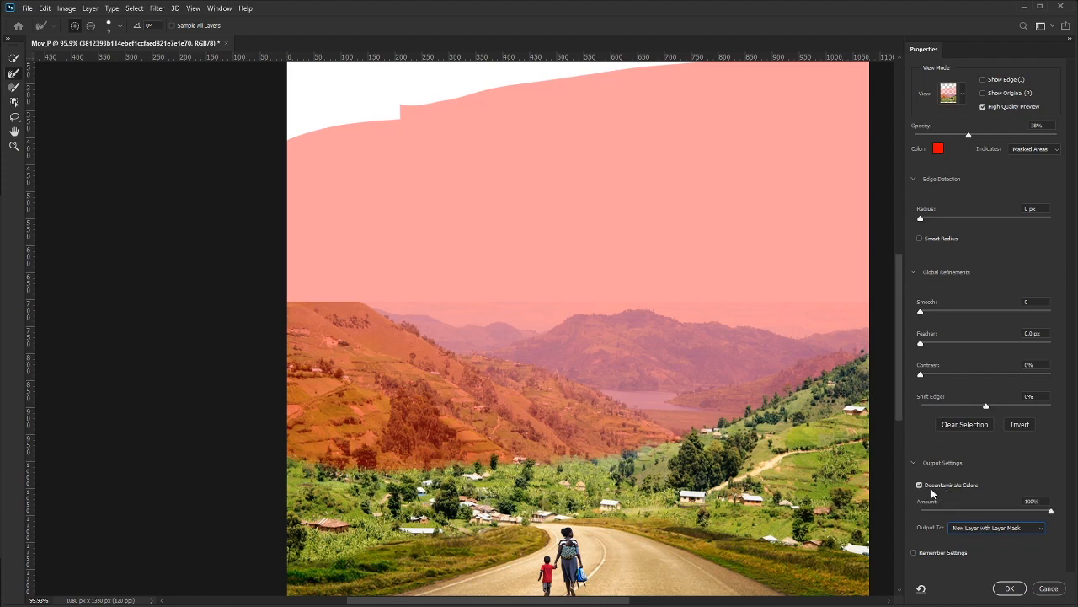
scroll(768, 385, up, 3)
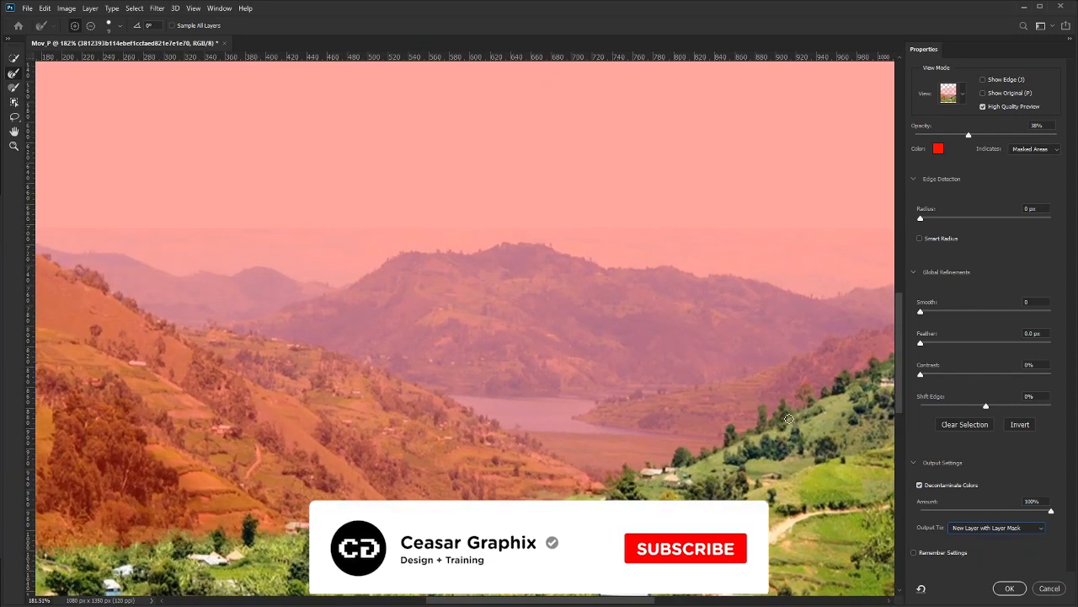
scroll(770, 435, down, 2)
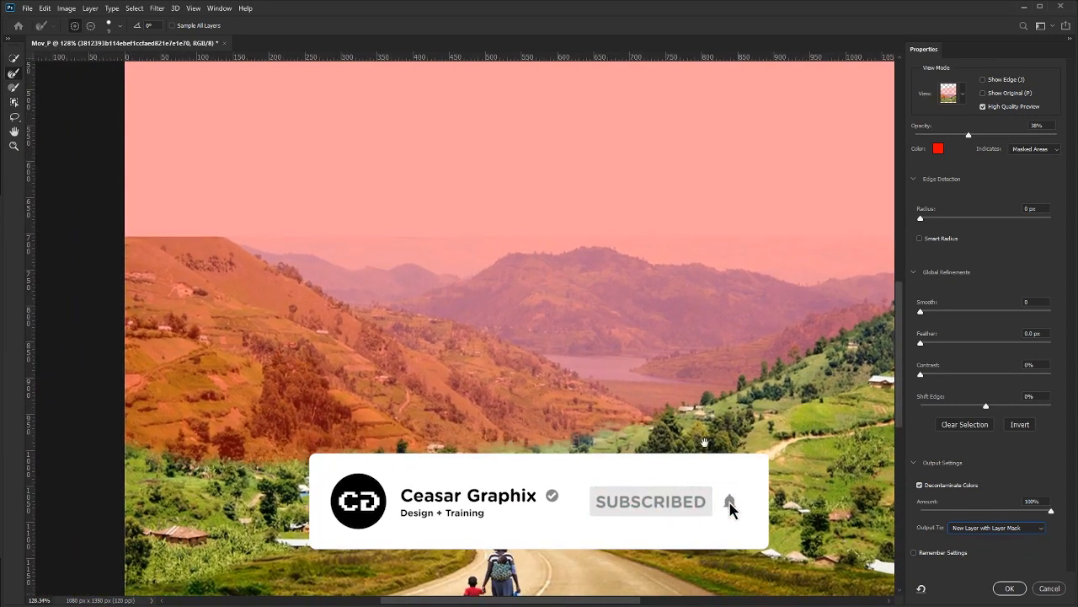
click(1010, 588)
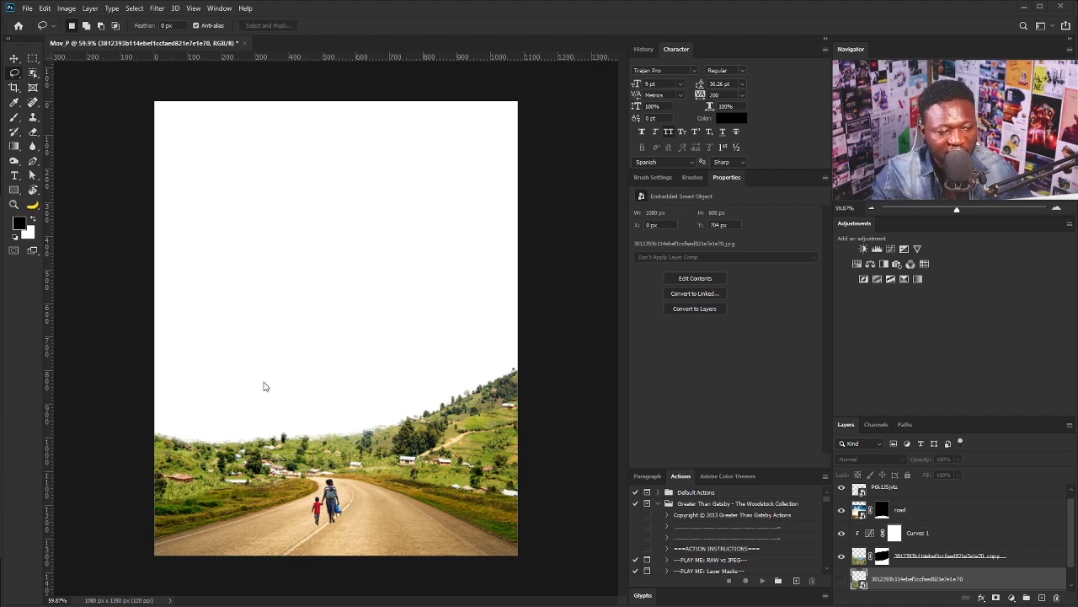
- Place the headscarfed woman's portrait behind the hillside, enlarge it slightly and shift it right so the headscarf runs past the canvas edges
scroll(270, 410, up, 1)
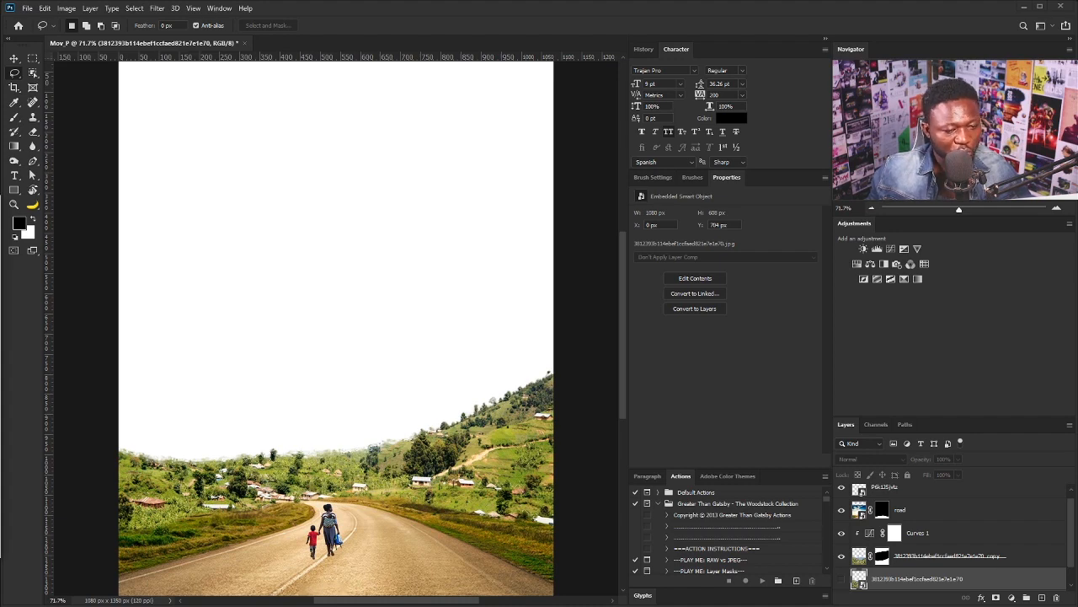
drag(1, 337, 516, 263)
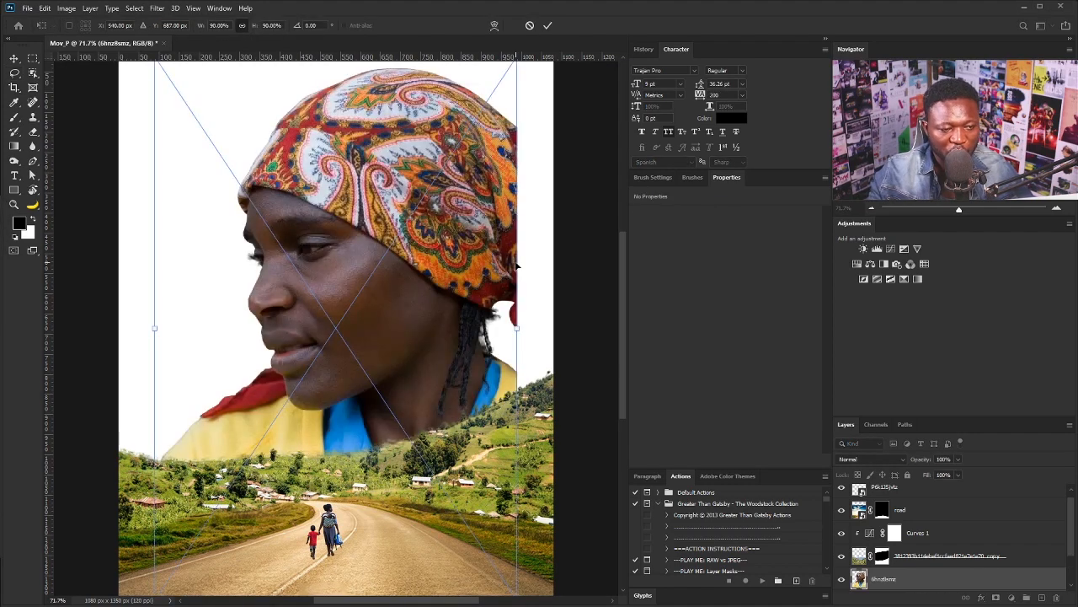
drag(338, 354, 450, 356)
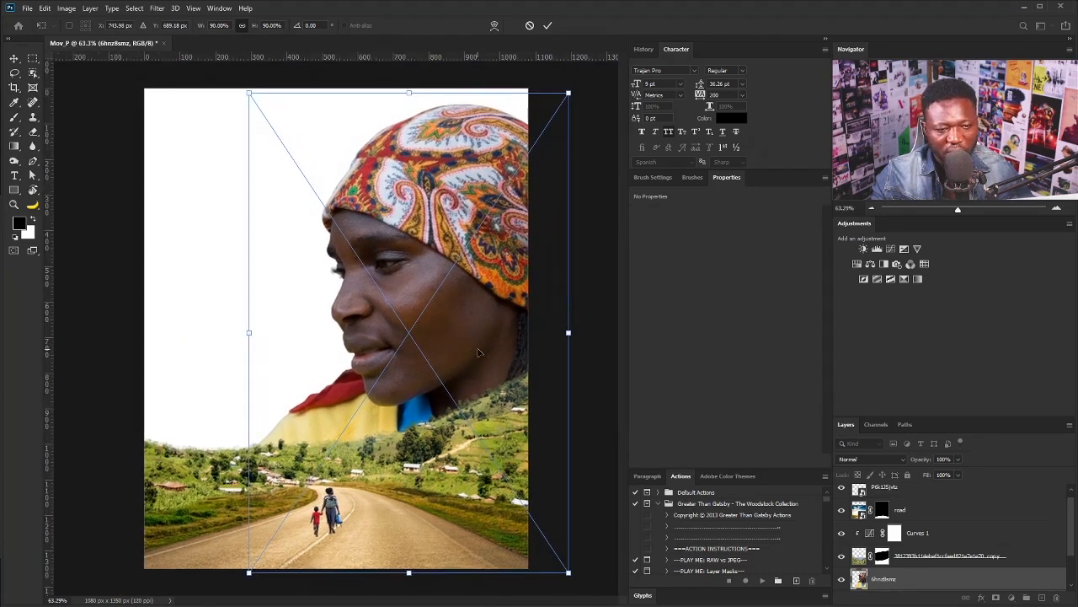
drag(569, 93, 587, 66)
mouse_move(427, 342)
mouse_down()
mouse_move(463, 348)
mouse_move(439, 335)
mouse_up()
key(Return)
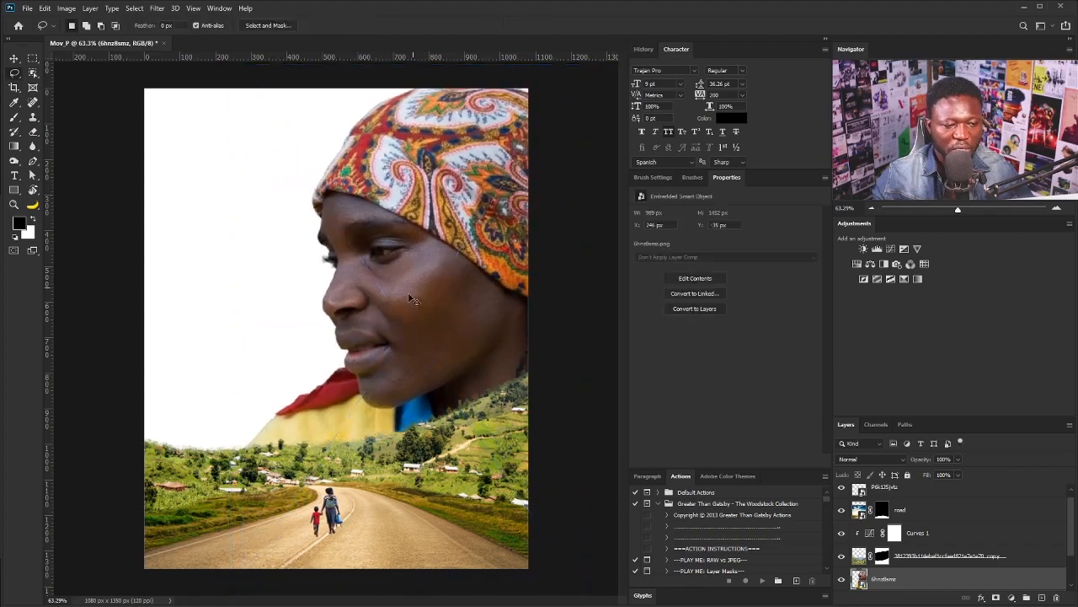
drag(430, 371, 427, 375)
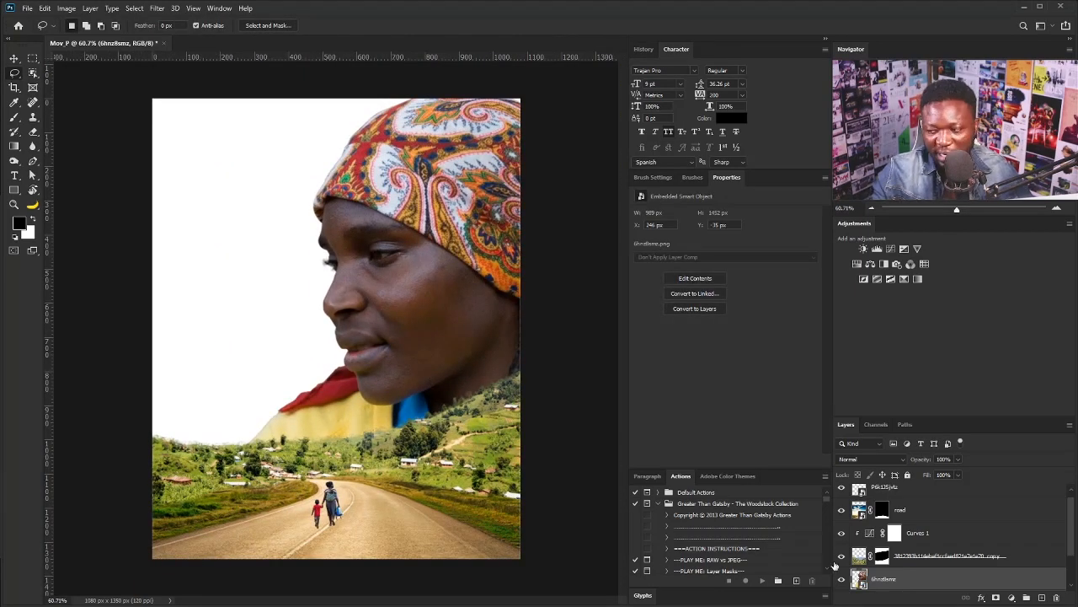
- Add a Black & White adjustment at the top of the layer stack, with Reds and Yellows both set to 99
scroll(889, 549, down, 2)
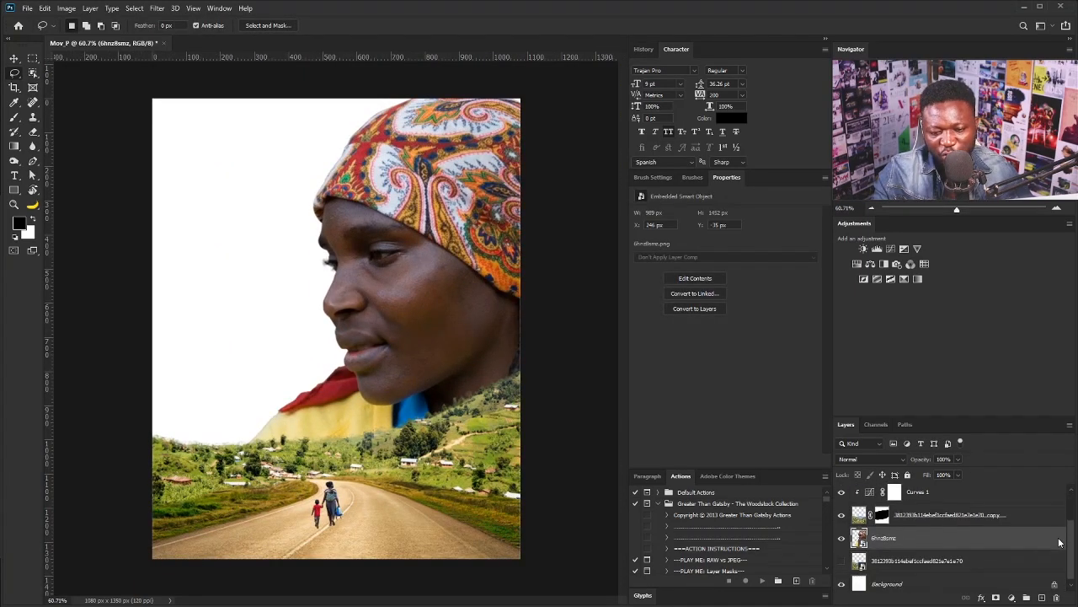
scroll(888, 547, up, 2)
click(900, 519)
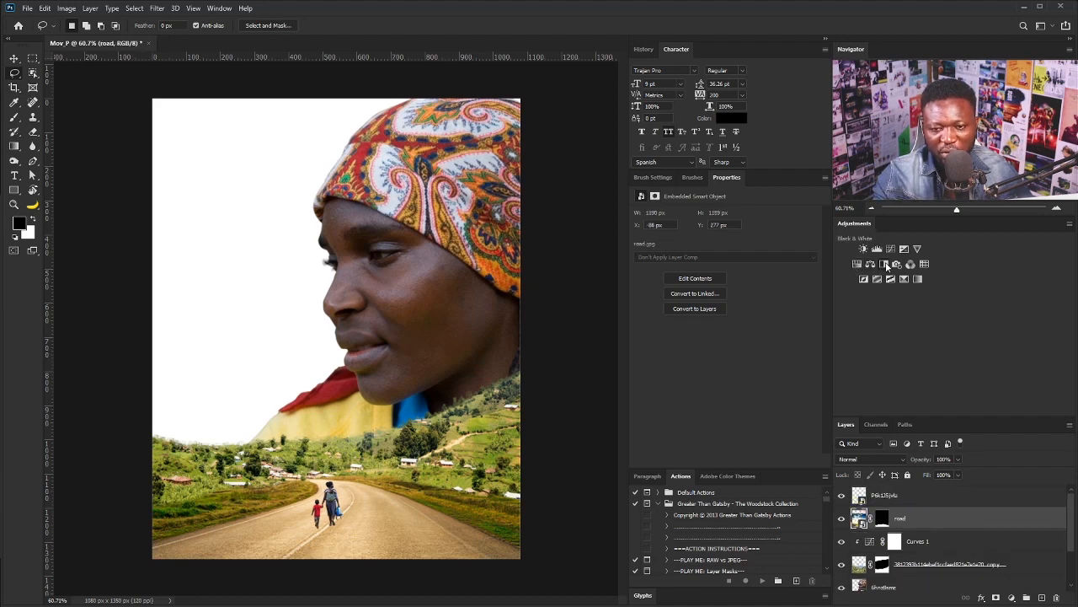
click(886, 264)
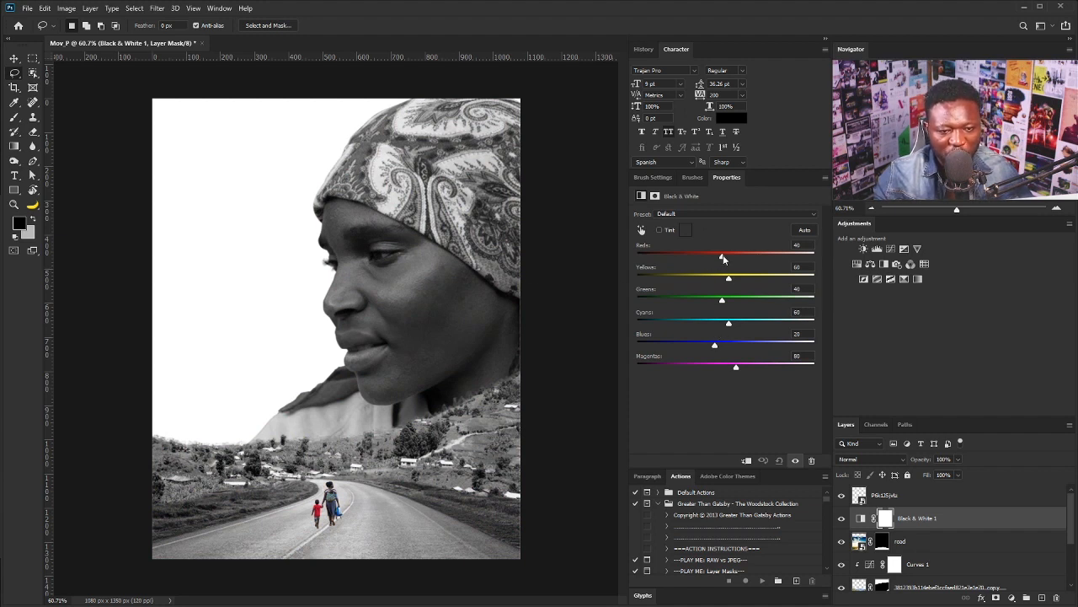
drag(723, 259, 714, 258)
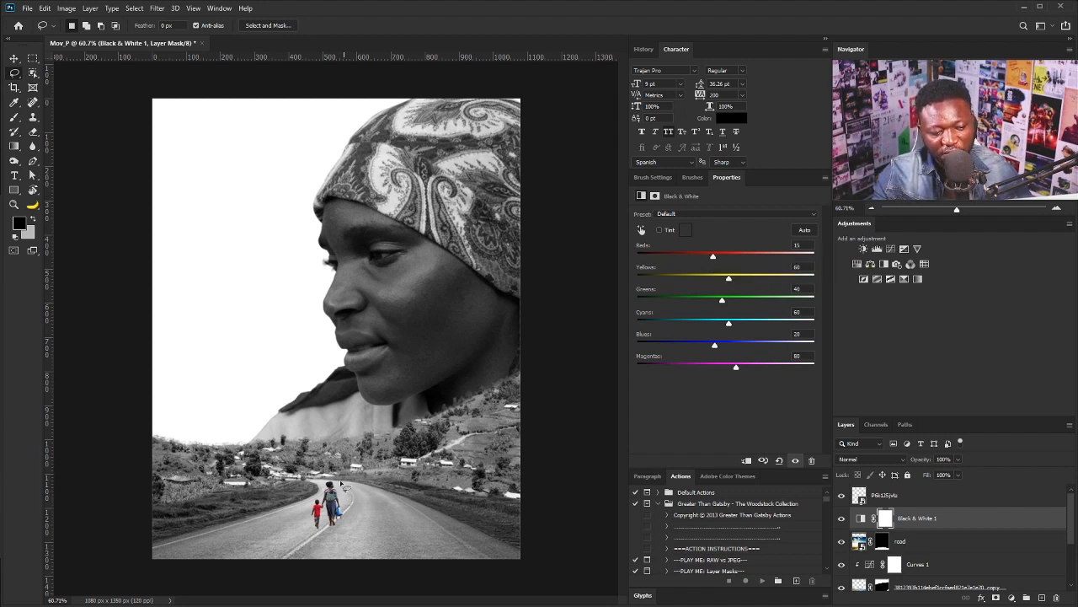
drag(932, 520, 928, 485)
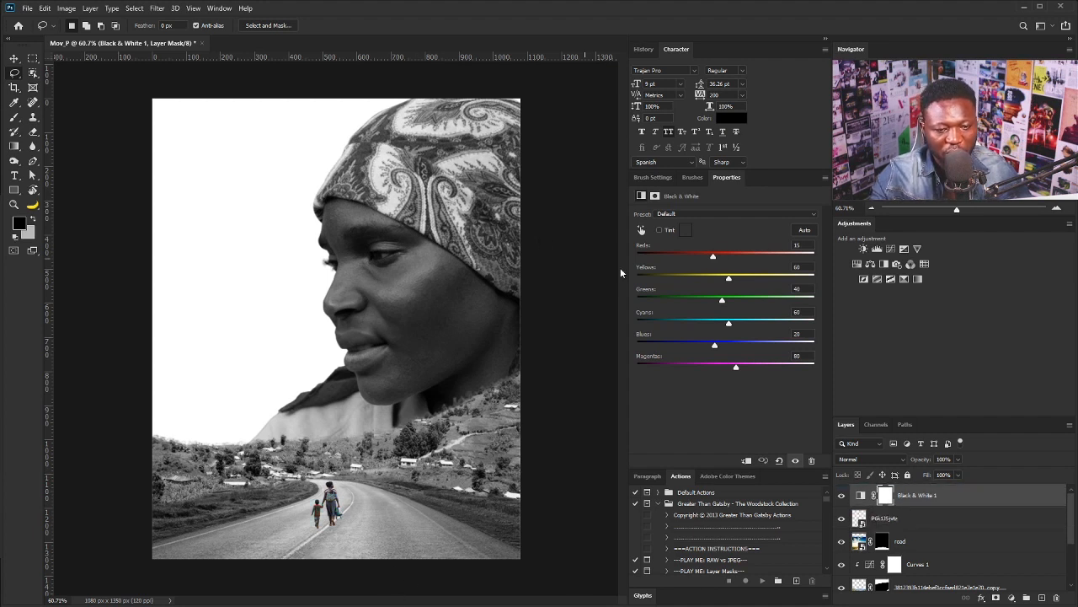
drag(711, 256, 744, 257)
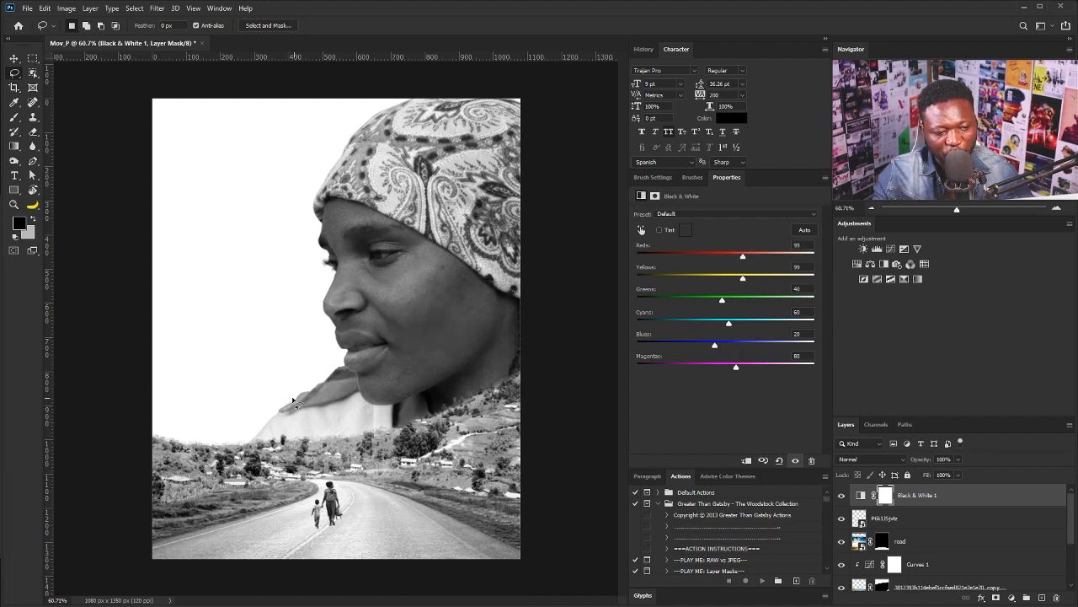
- Draw a Pen path from below the woman's lower lip around her chin and jaw, continuing down the edge of her collar
drag(316, 415, 348, 438)
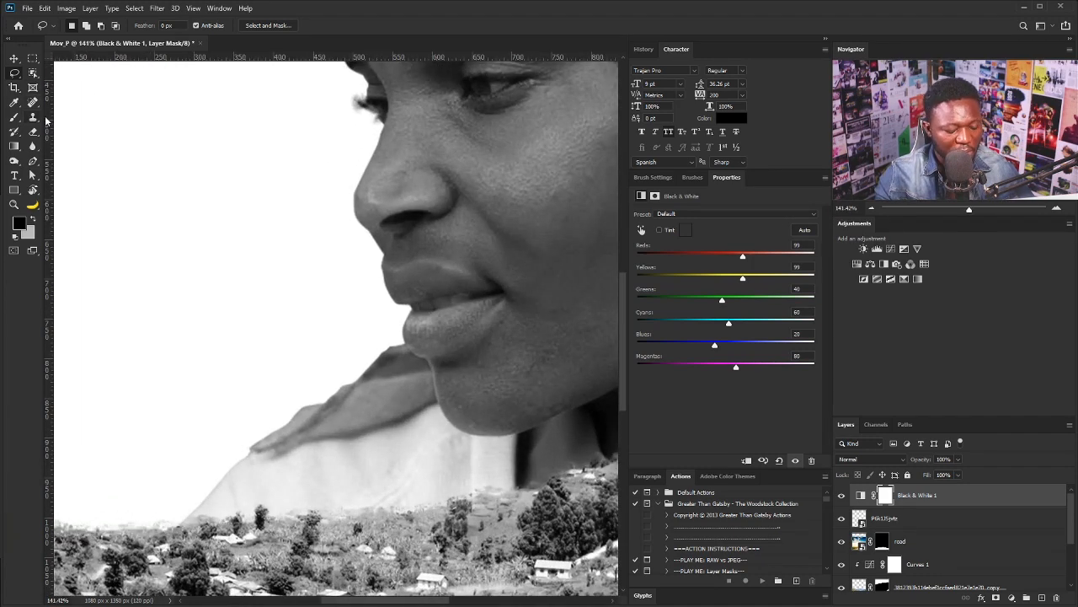
key(p)
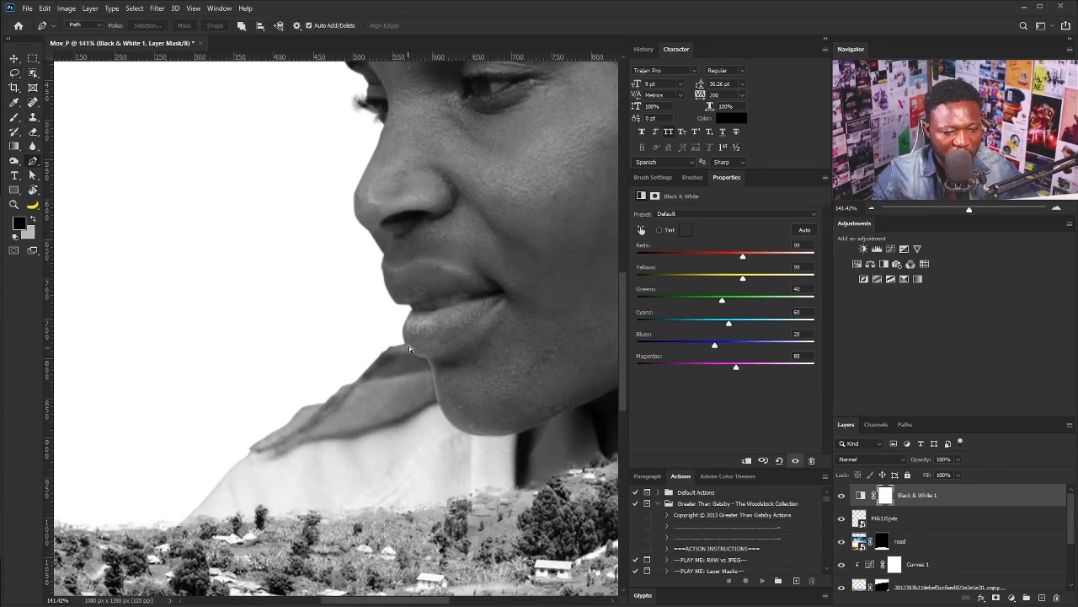
drag(411, 349, 427, 367)
click(400, 339)
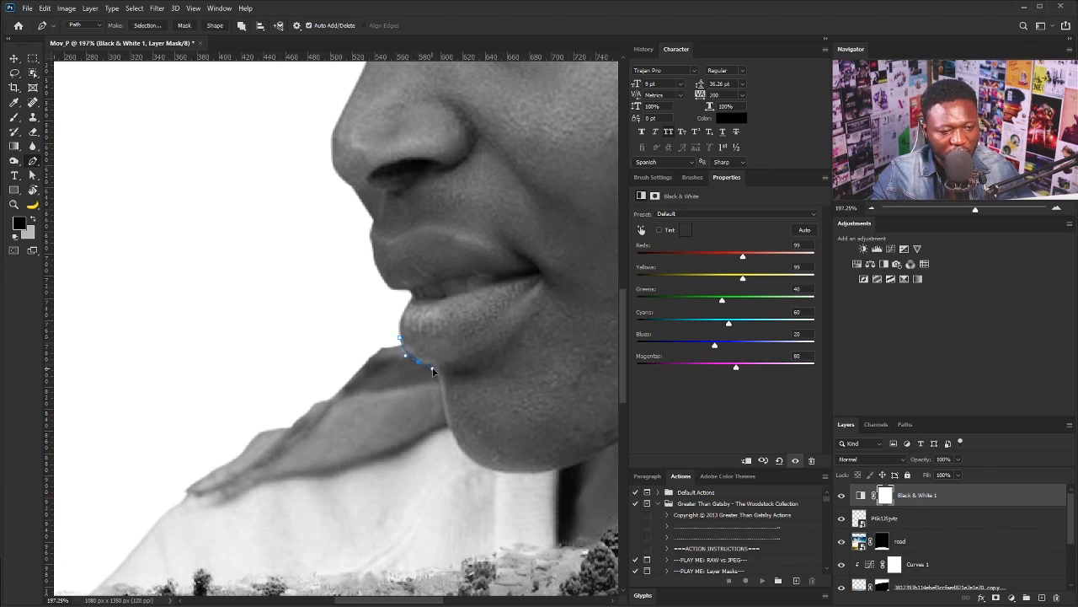
drag(443, 399, 447, 431)
drag(517, 472, 559, 471)
click(560, 468)
drag(558, 531, 567, 565)
- Close the path below the hillside treeline and around the outside of the shoulder, and load it as a selection of the clothing
scroll(584, 472, down, 5)
click(556, 483)
click(347, 486)
click(376, 457)
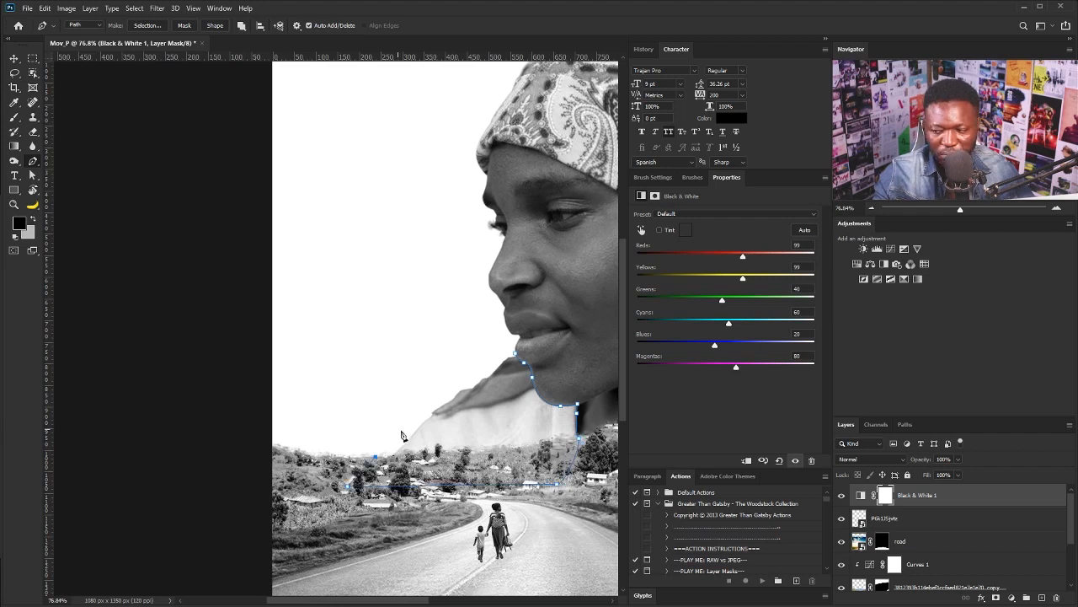
click(527, 368)
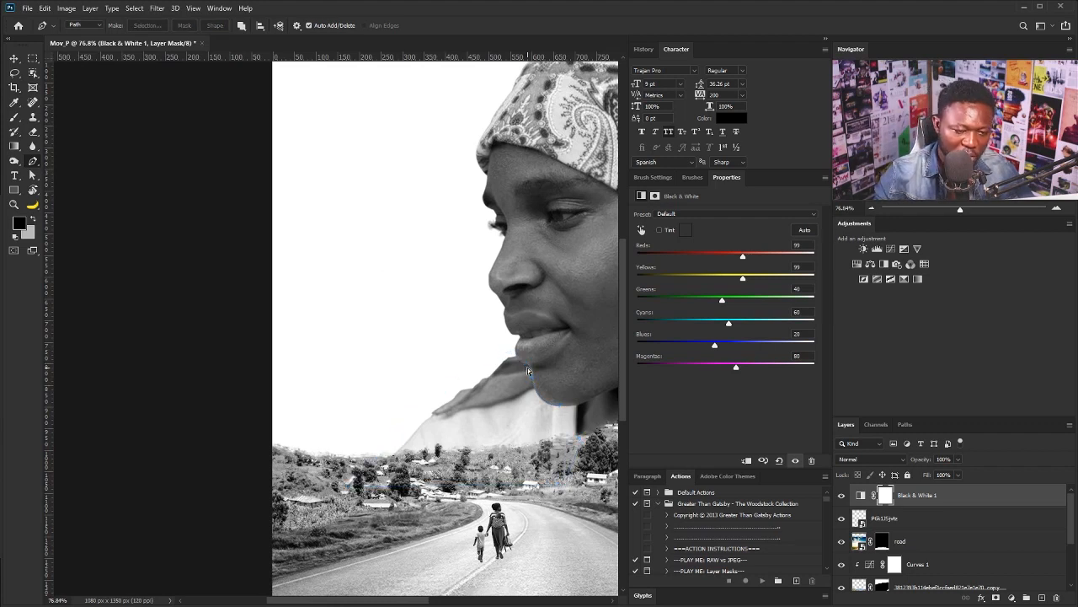
key(ctrl+Return)
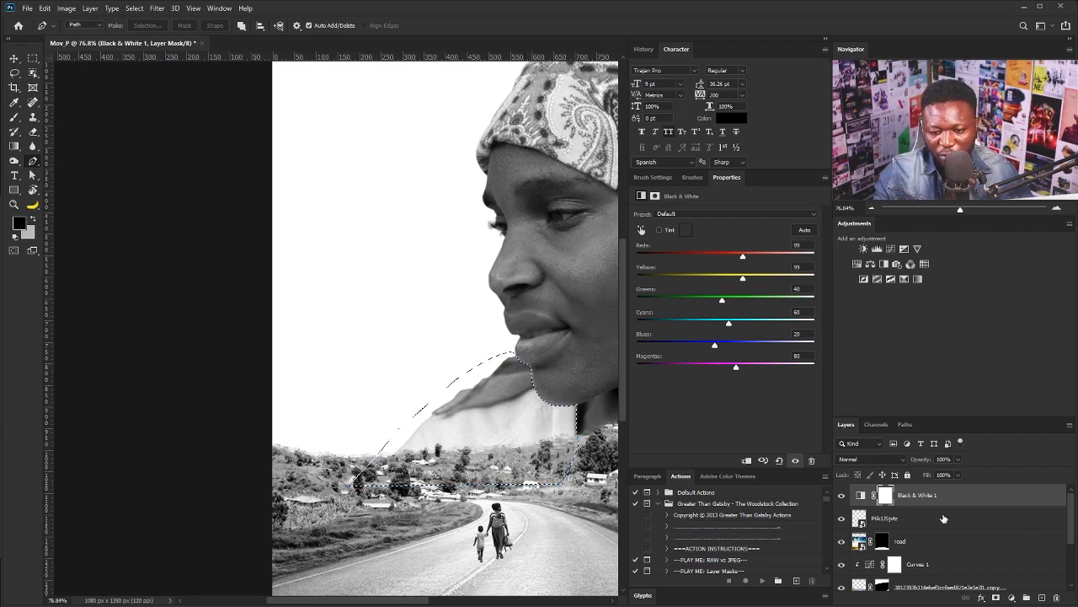
- Add a Curves adjustment for the selected clothing, clipped to the portrait, and darken it strongly with the white point at input 255, output 71
drag(1071, 524, 1070, 560)
click(914, 548)
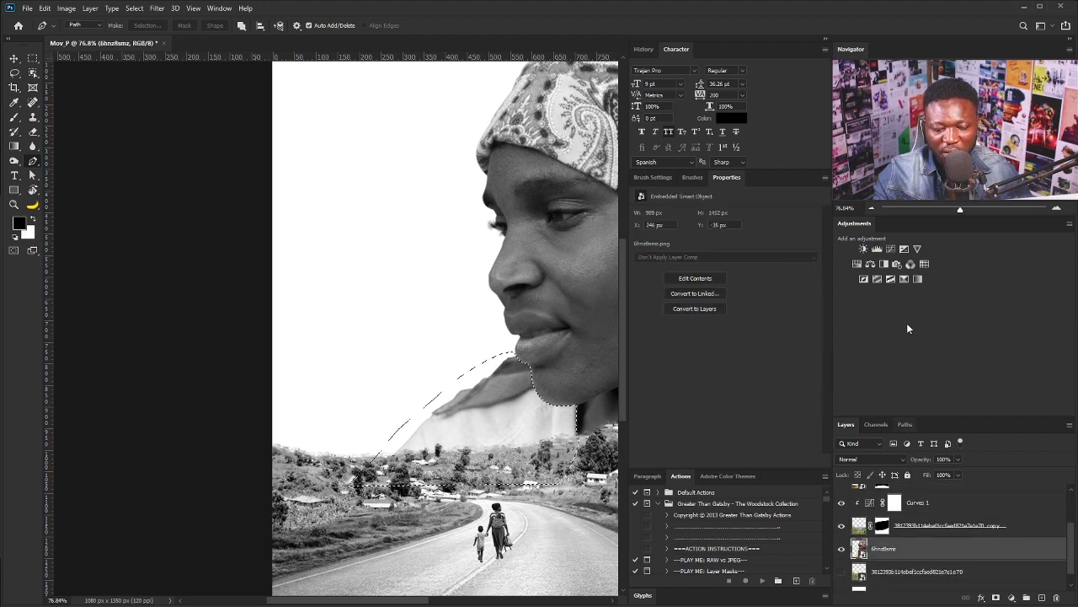
click(890, 249)
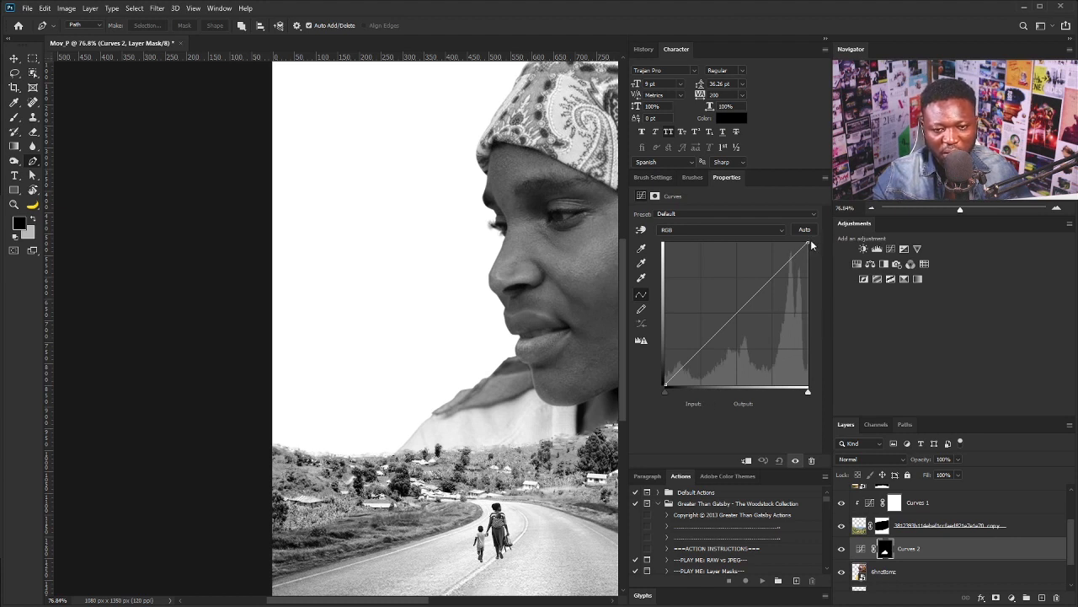
drag(808, 245, 754, 379)
drag(805, 306, 801, 345)
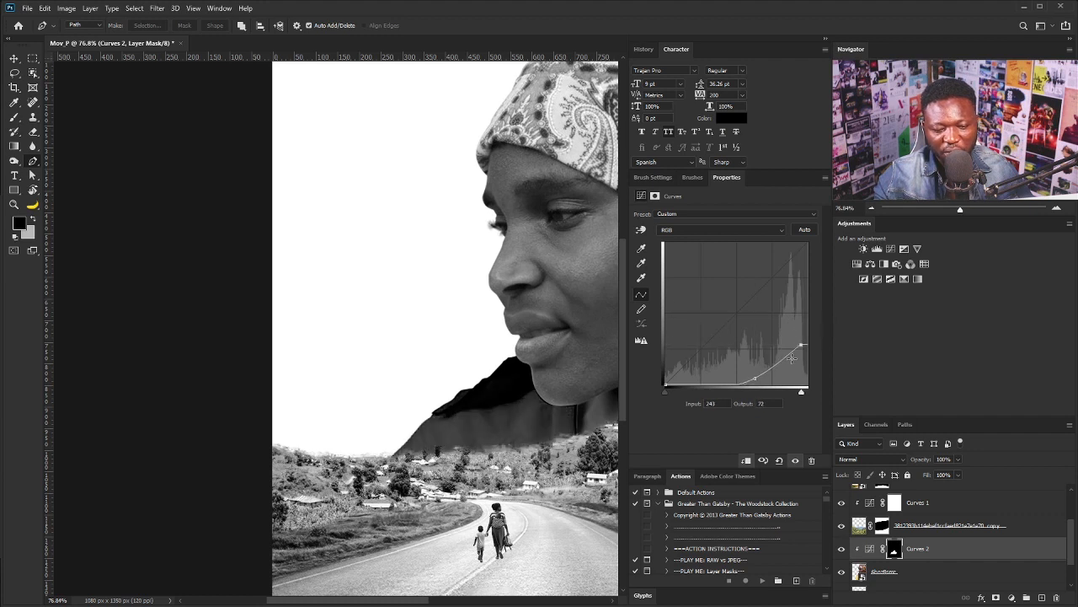
drag(755, 378, 755, 374)
drag(523, 381, 413, 362)
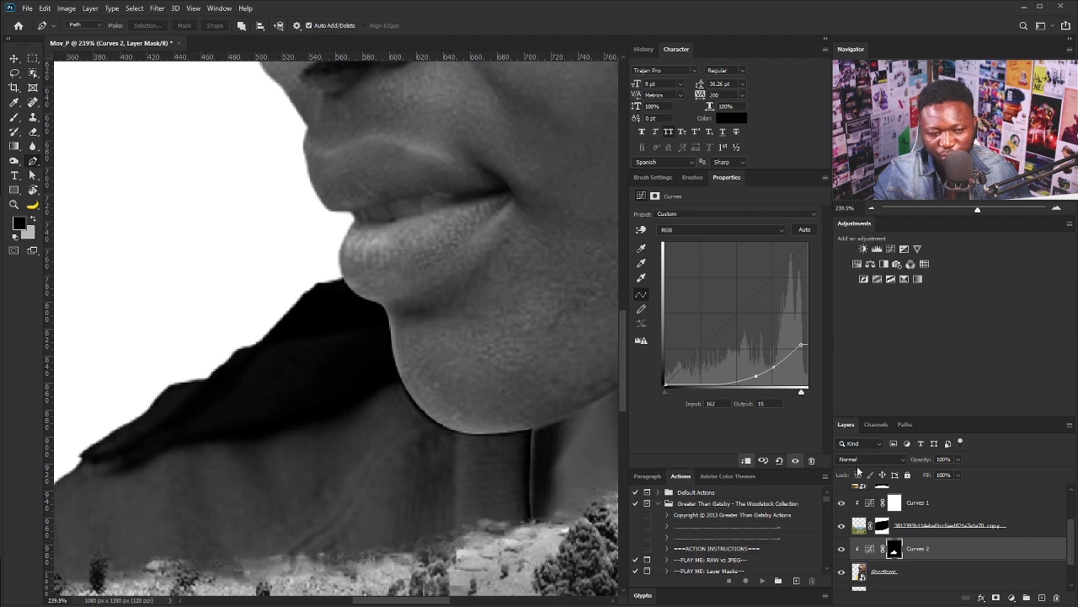
drag(800, 345, 807, 344)
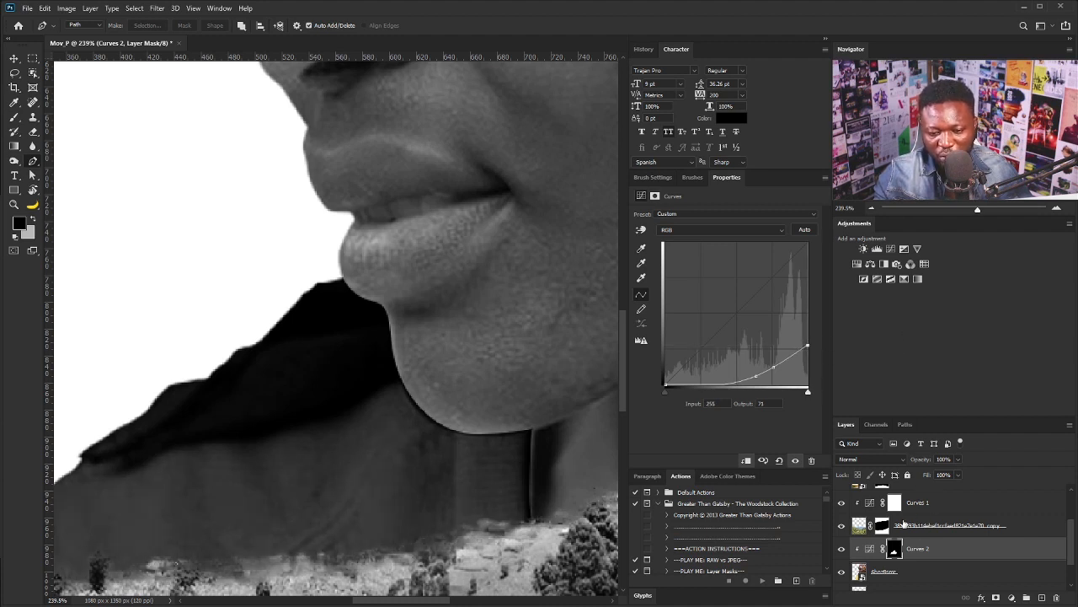
- Feather the mask of the clothing's Curves adjustment slightly to soften its edge along the jaw
click(656, 196)
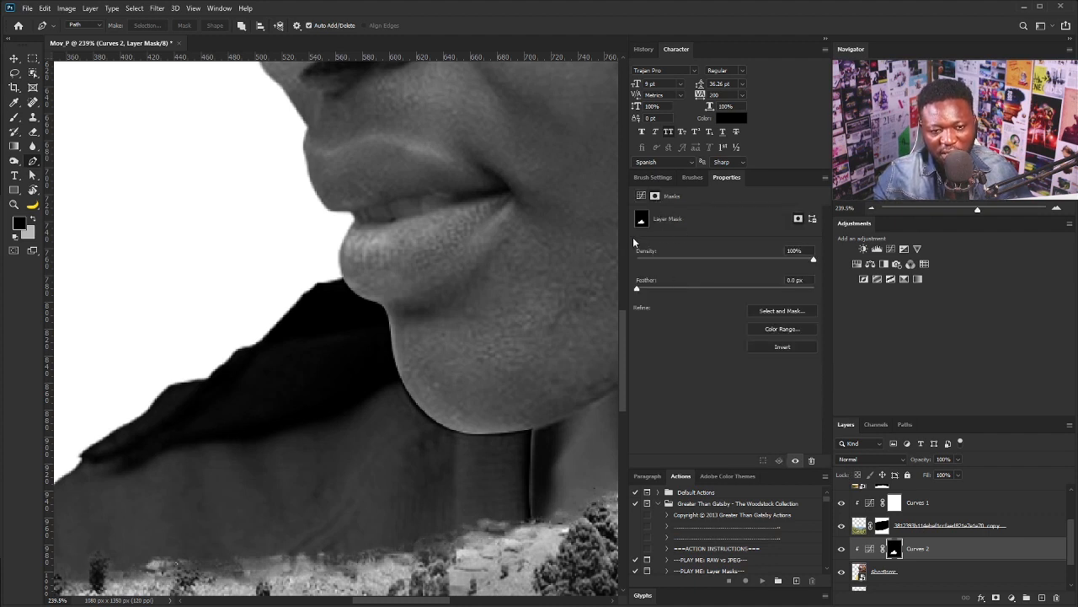
mouse_move(638, 287)
mouse_down()
mouse_move(652, 290)
mouse_move(642, 291)
mouse_up()
scroll(433, 292, down, 6)
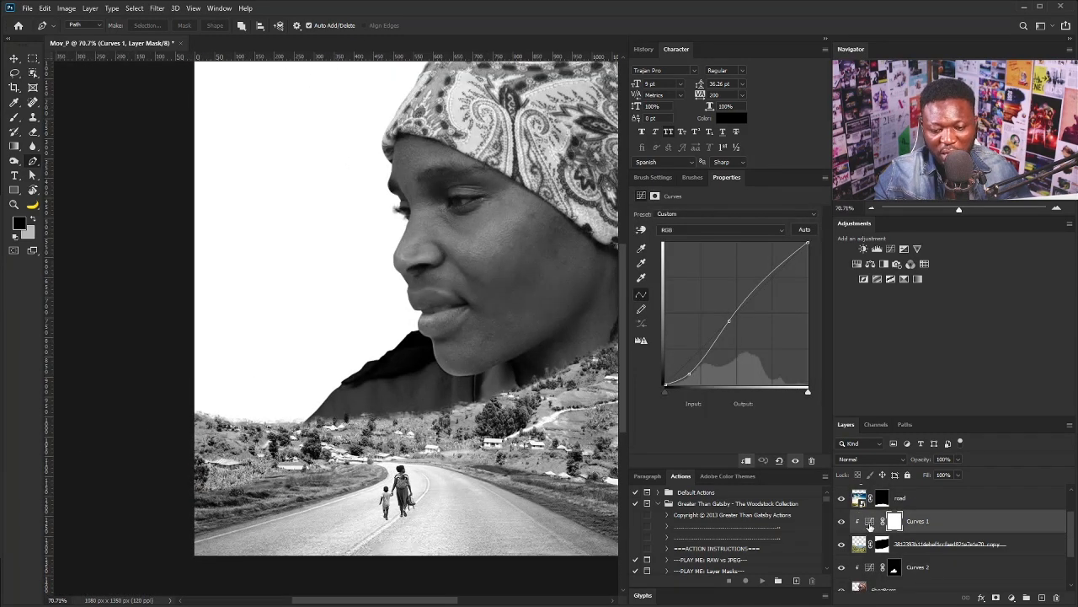
- Darken the hillside's Curves adjustment by lowering its midtone point and setting the shadow point to input 52, output 9
click(869, 523)
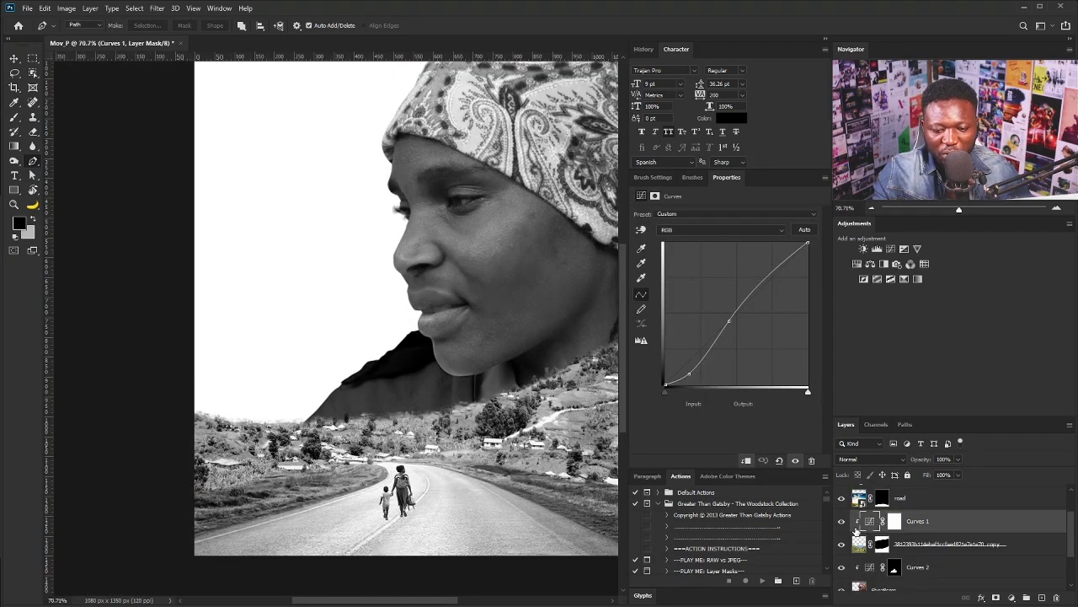
drag(691, 372, 692, 378)
drag(729, 321, 735, 335)
drag(692, 377, 695, 379)
- Duplicate the woman's portrait layer and rasterize the lower, original smart object
drag(1074, 536, 1028, 562)
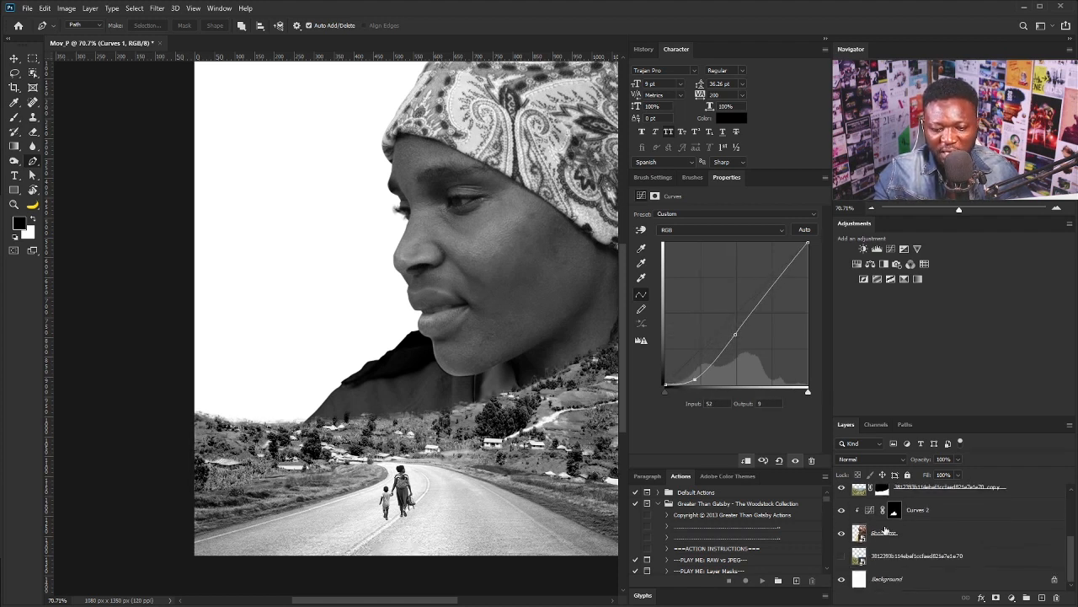
click(885, 529)
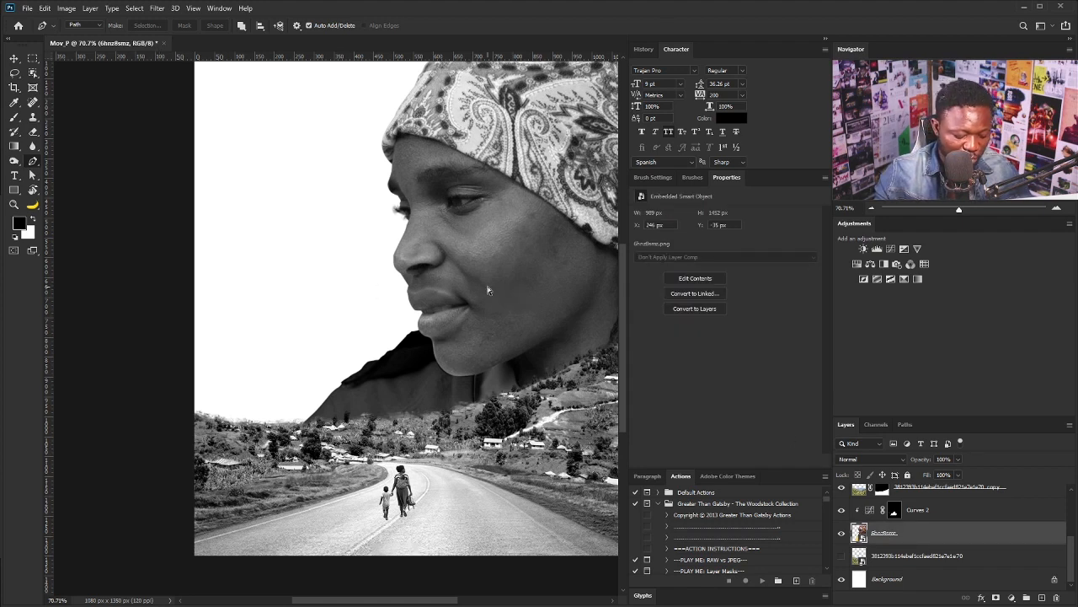
key(ctrl+j)
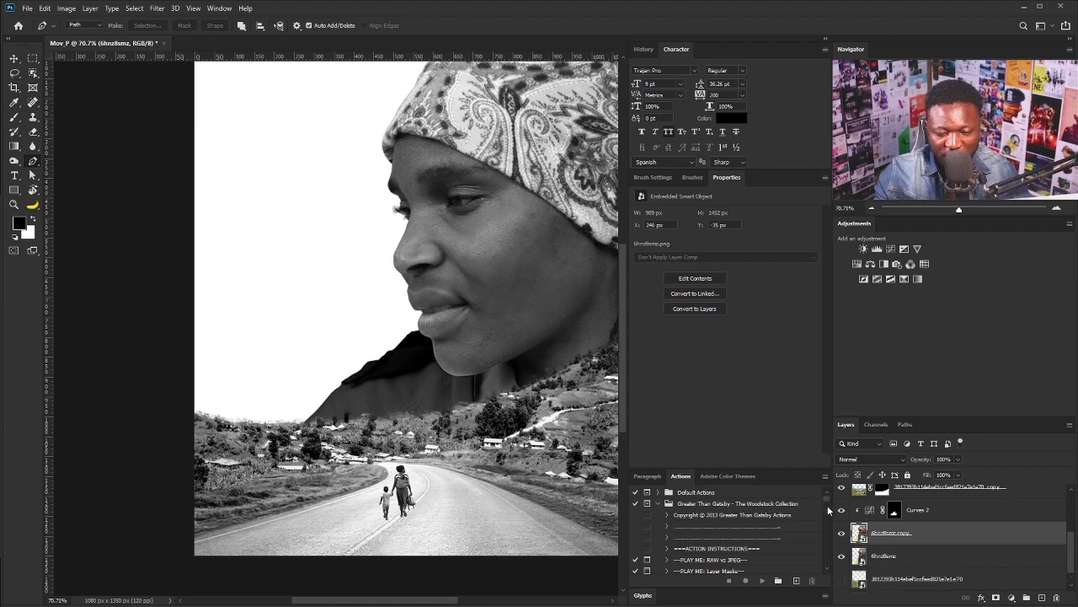
click(889, 562)
right_click(901, 562)
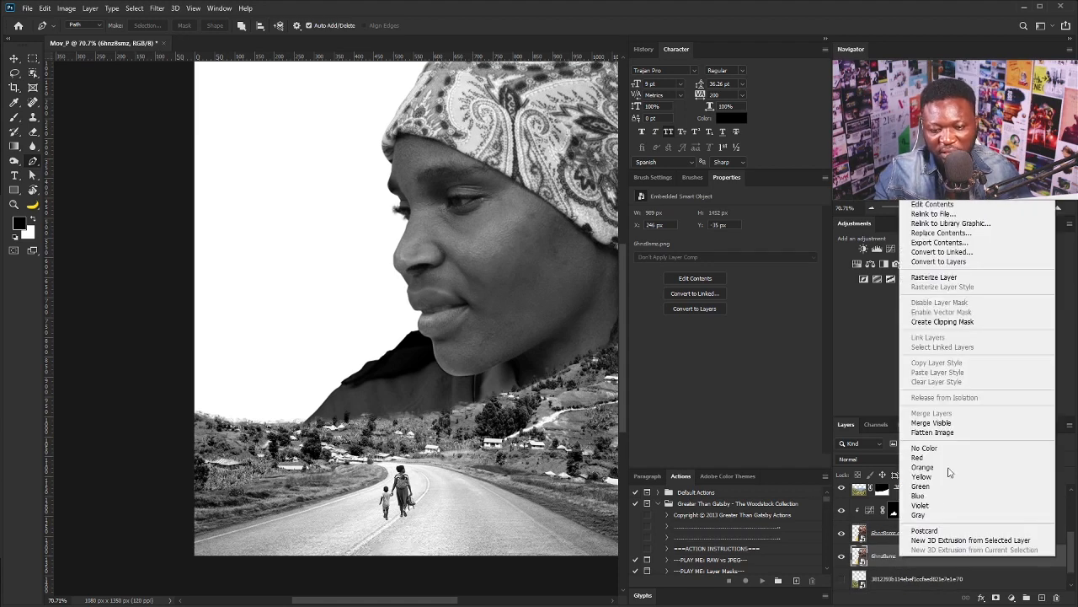
click(944, 276)
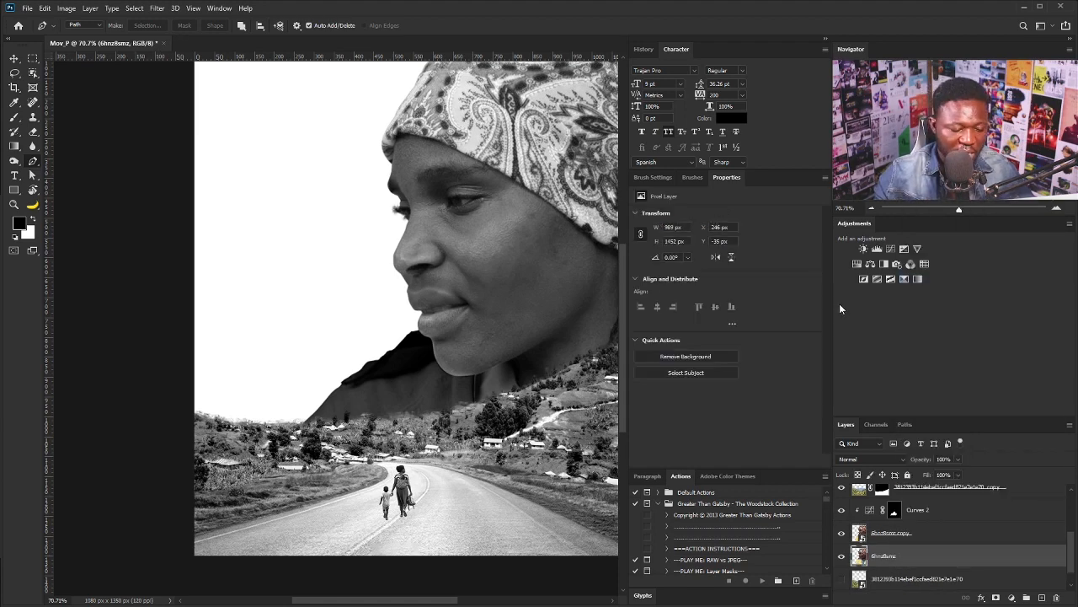
- Desaturate the rasterized portrait and move it above the clothing's Curves adjustment in the layer order
click(67, 8)
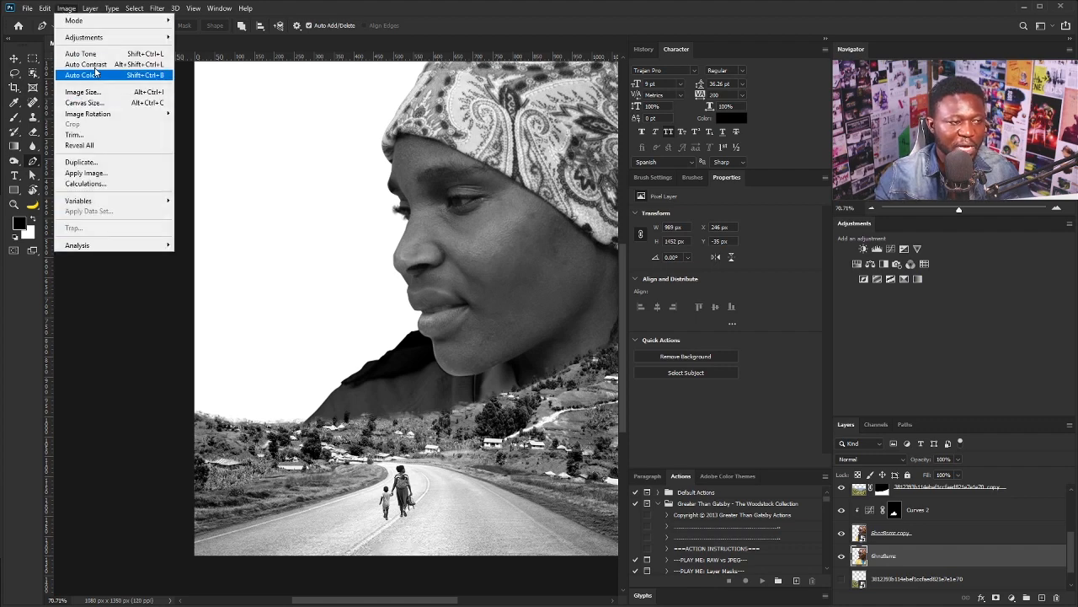
mouse_move(124, 40)
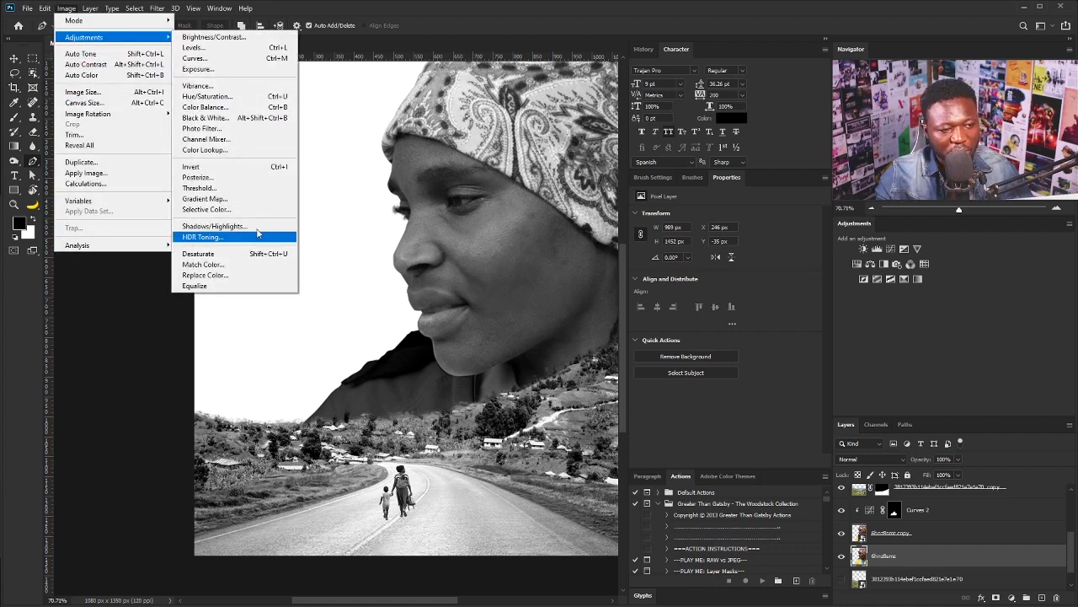
click(259, 257)
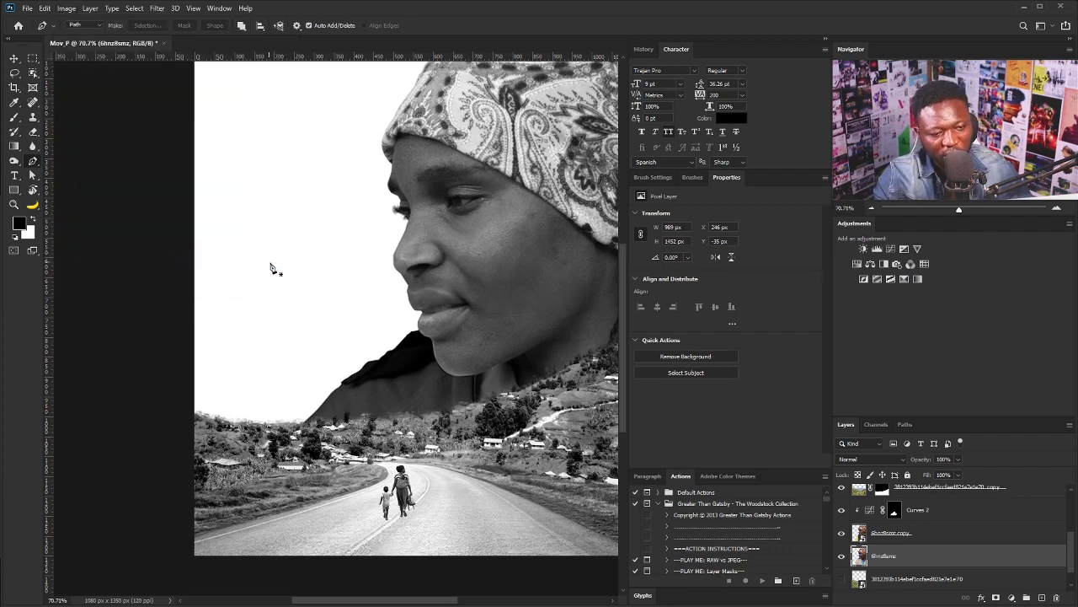
drag(935, 564, 923, 497)
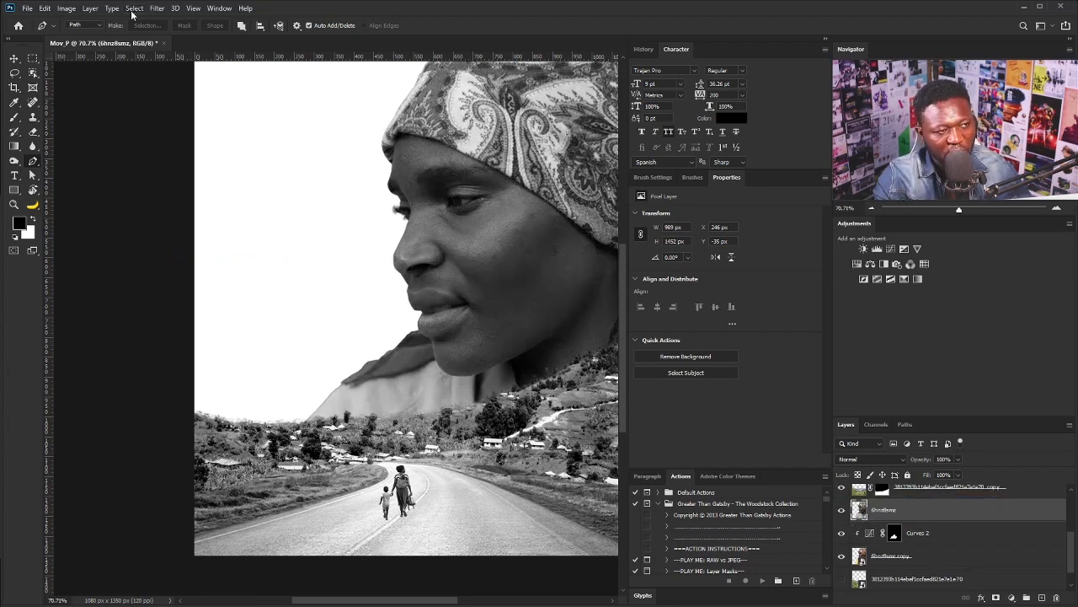
- Apply a High Pass filter with a radius of 24.9 pixels to the desaturated portrait and set its blend mode to Overlay
click(157, 8)
mouse_move(224, 231)
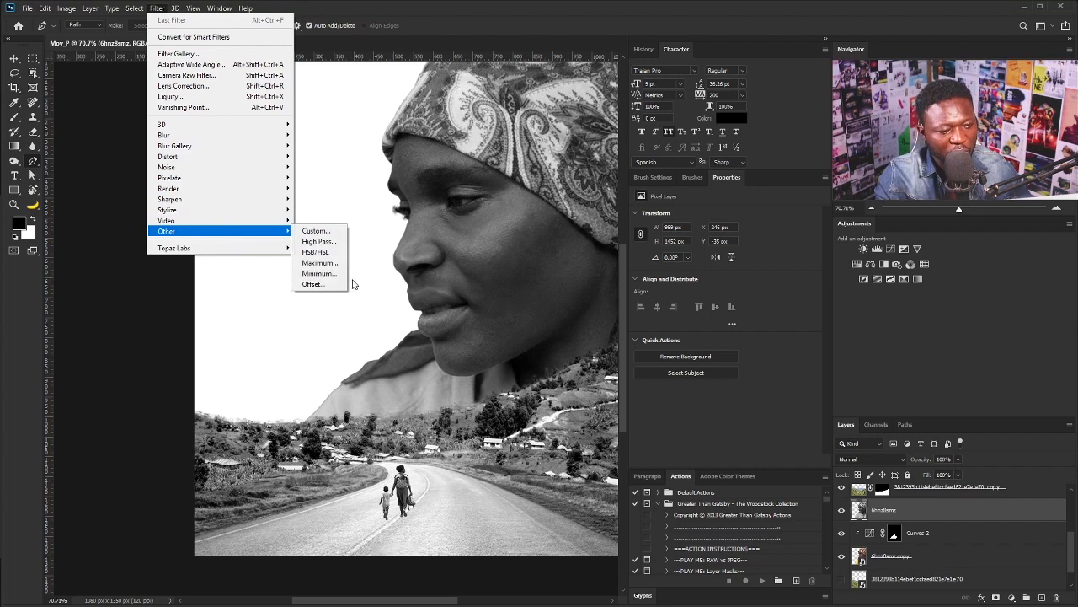
click(336, 242)
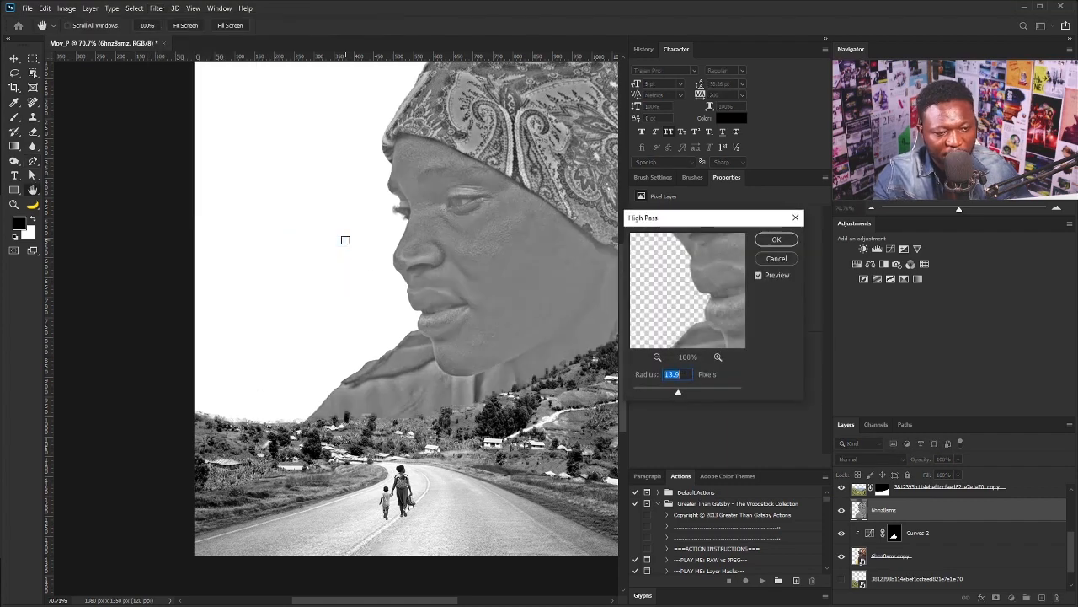
mouse_move(681, 394)
mouse_down()
mouse_move(673, 393)
mouse_move(682, 394)
mouse_up()
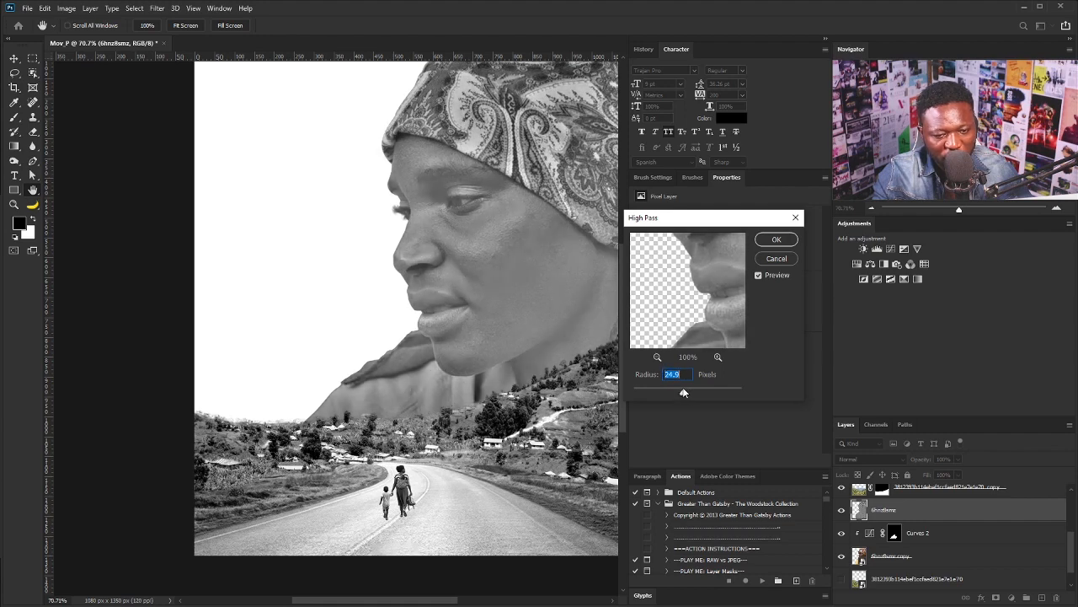
click(775, 243)
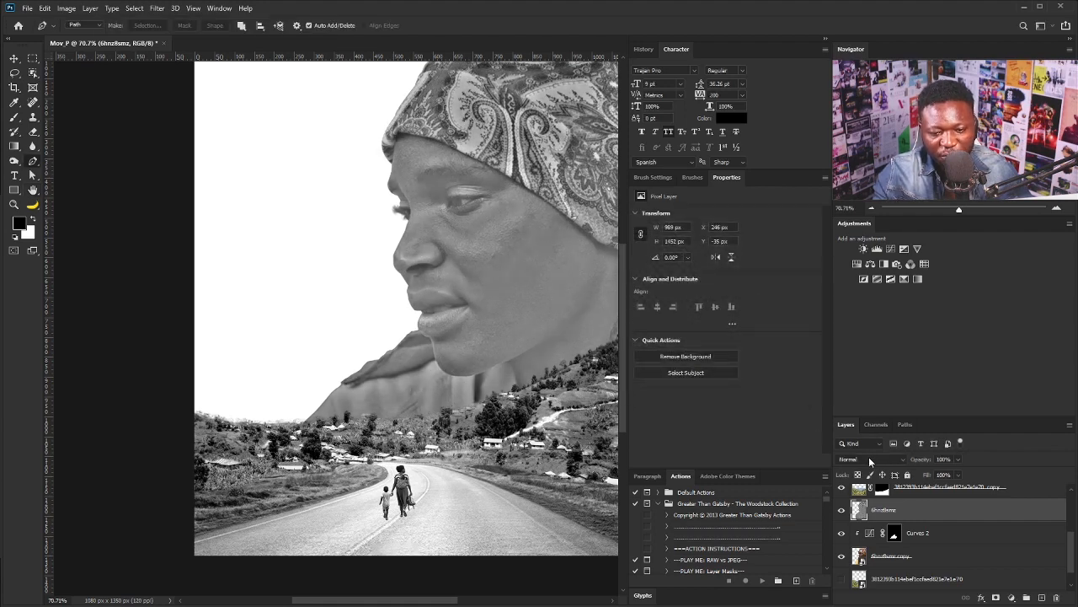
click(869, 457)
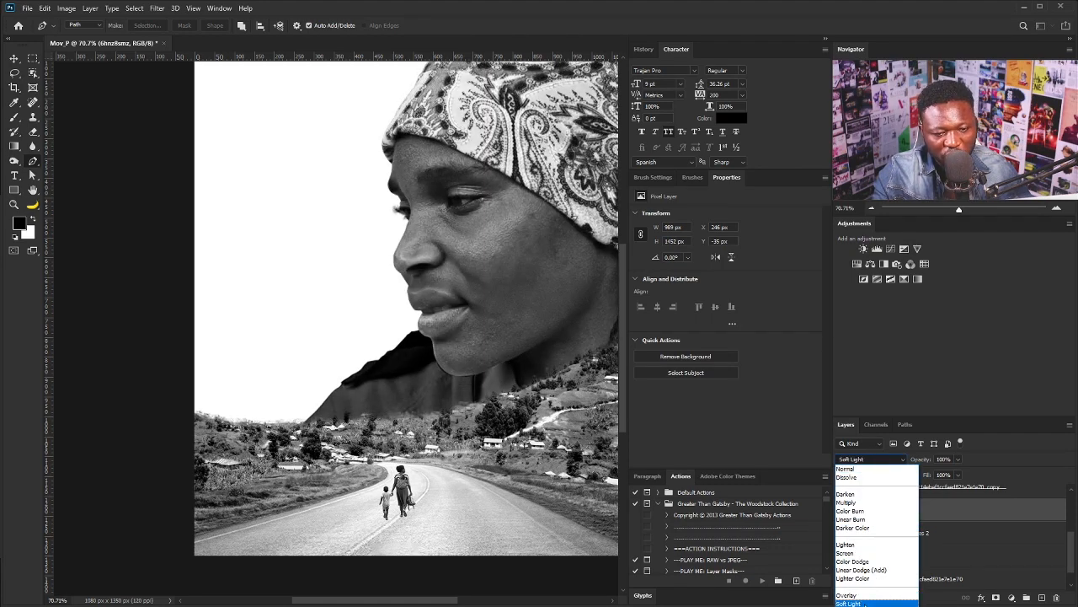
click(866, 597)
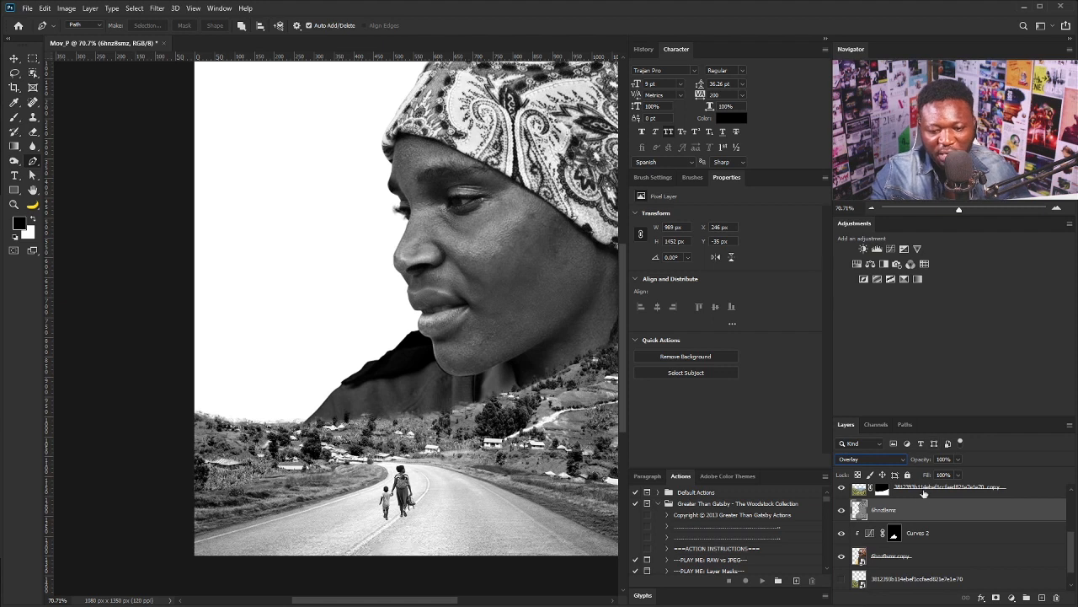
- Group the High Pass portrait, the clothing's Curves adjustment and the portrait smart object, and name the group Lady
shift+click(955, 566)
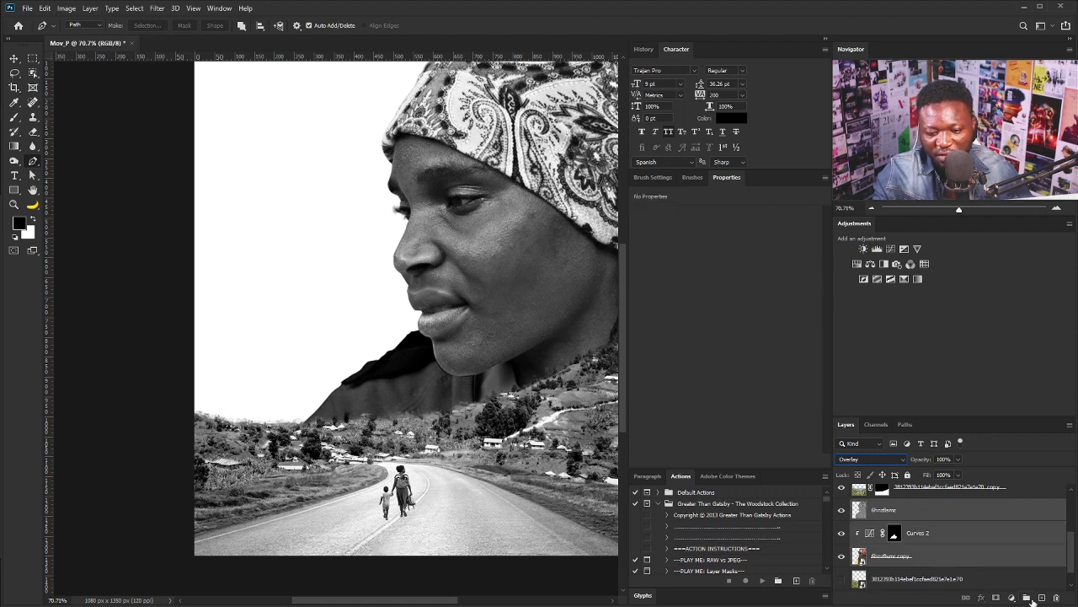
key(ctrl+g)
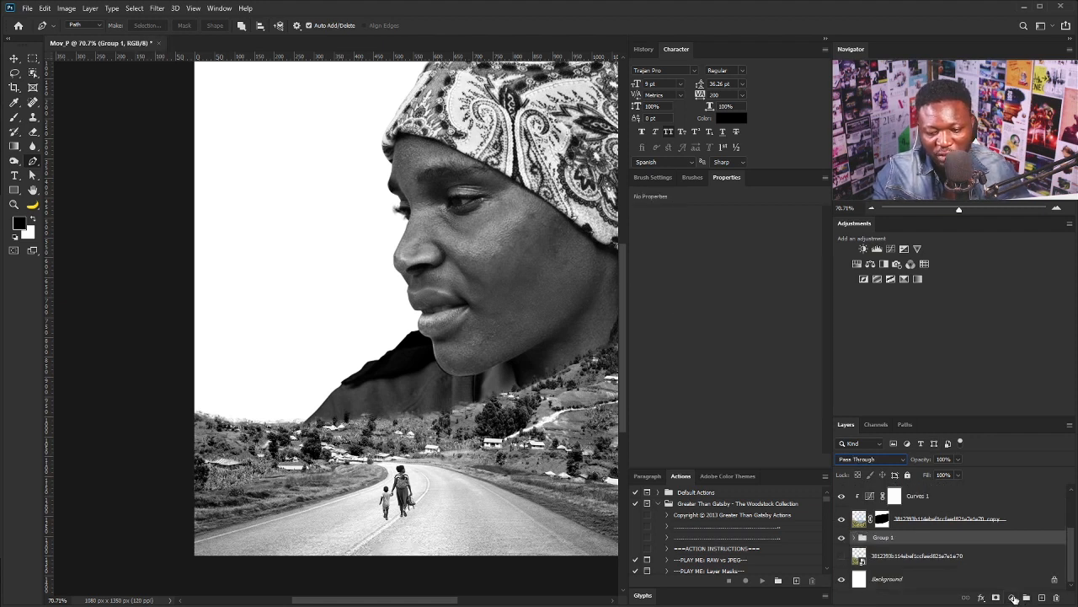
double_click(883, 537)
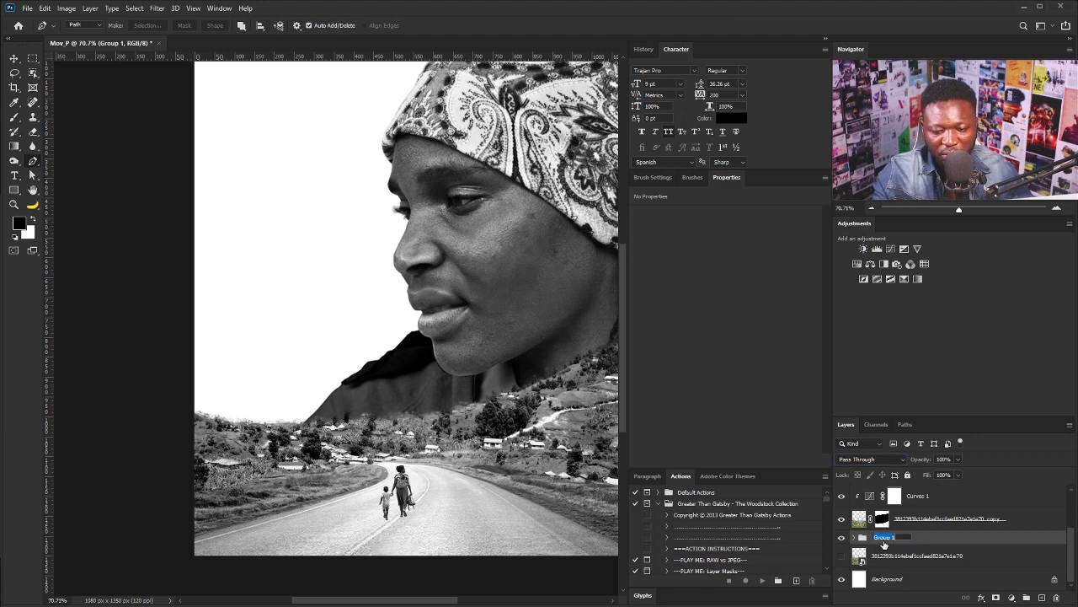
text(Lady)
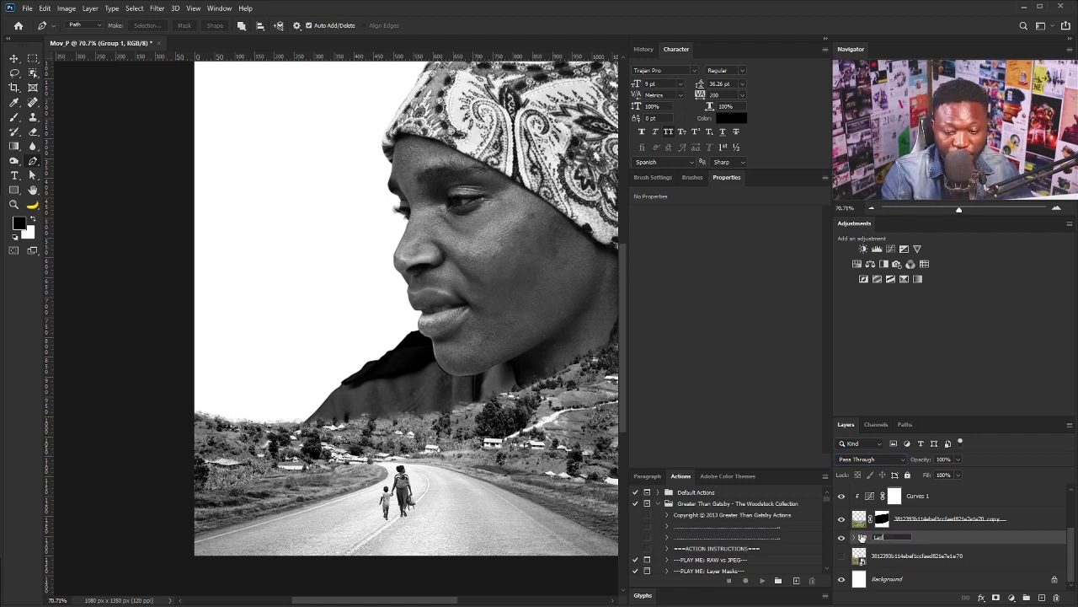
- Add a Curves adjustment above the Lady group with raised highlights and the shadow point at input 42, output 37
click(889, 248)
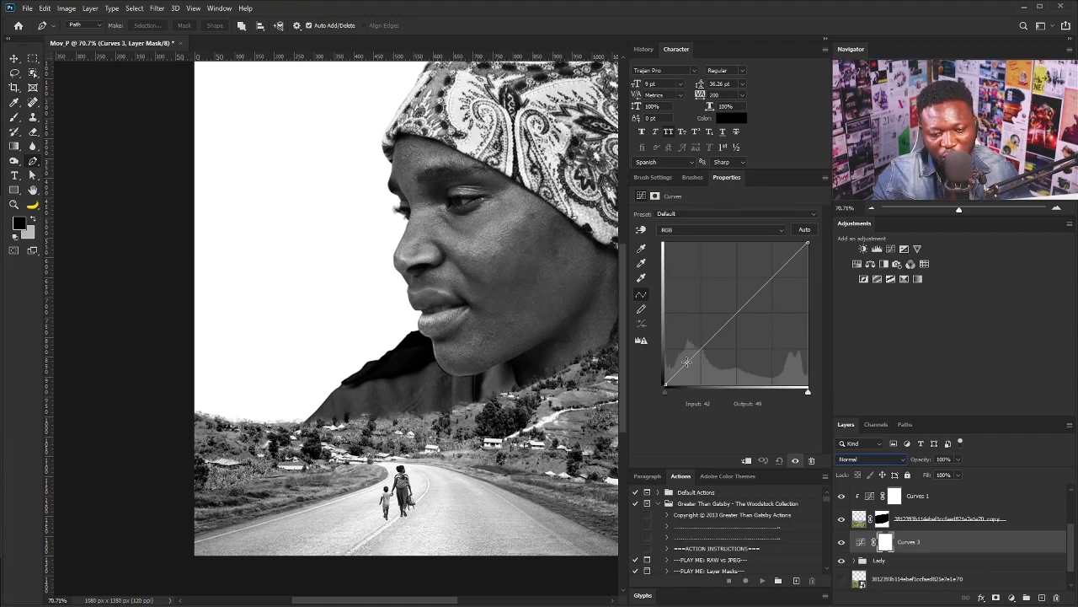
drag(692, 361, 691, 363)
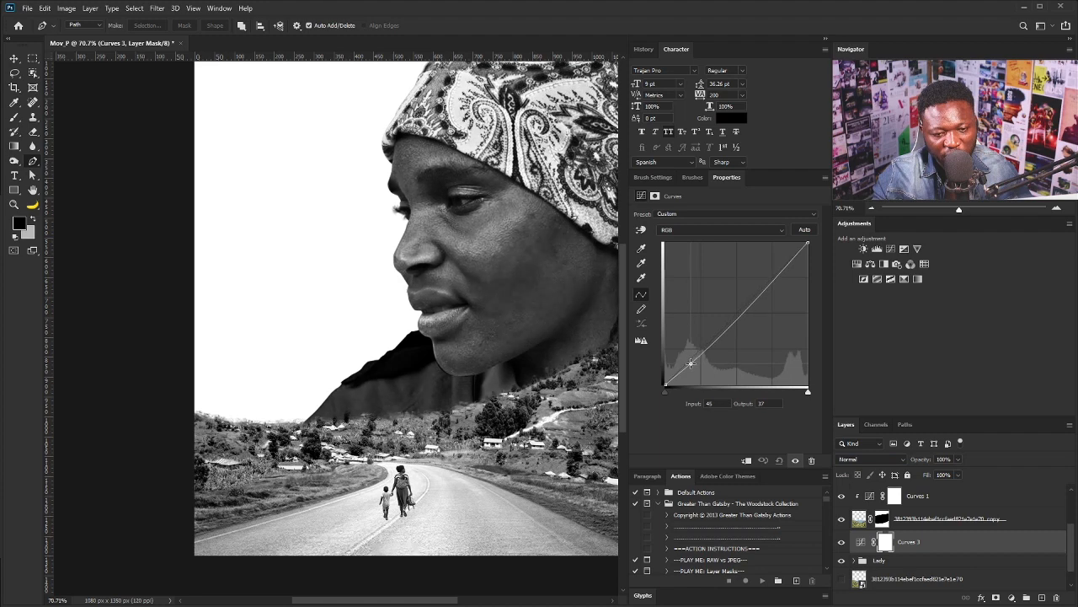
drag(758, 293, 757, 264)
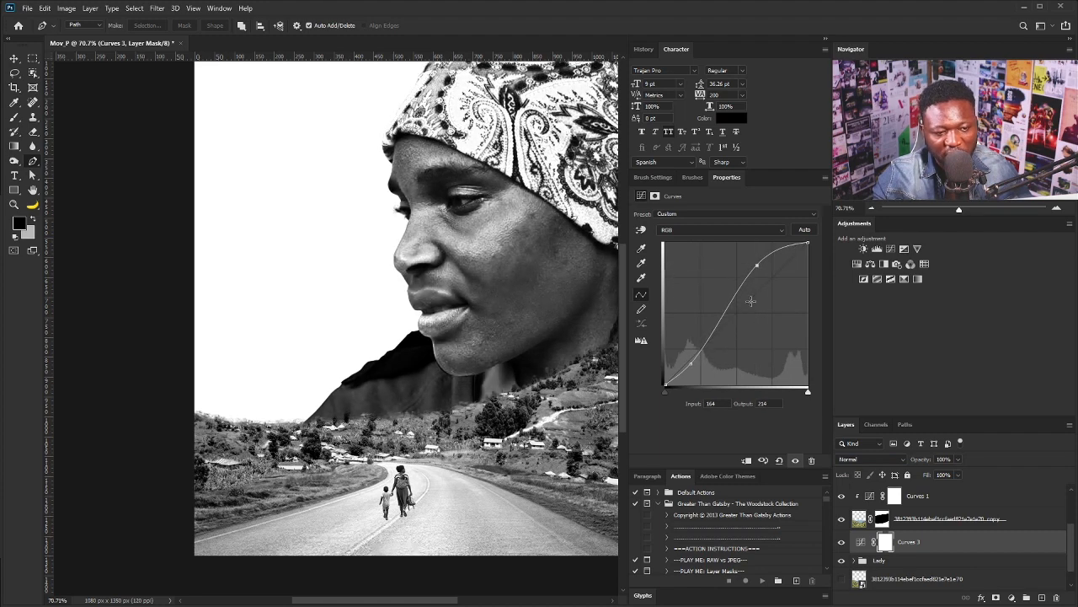
drag(690, 364, 686, 362)
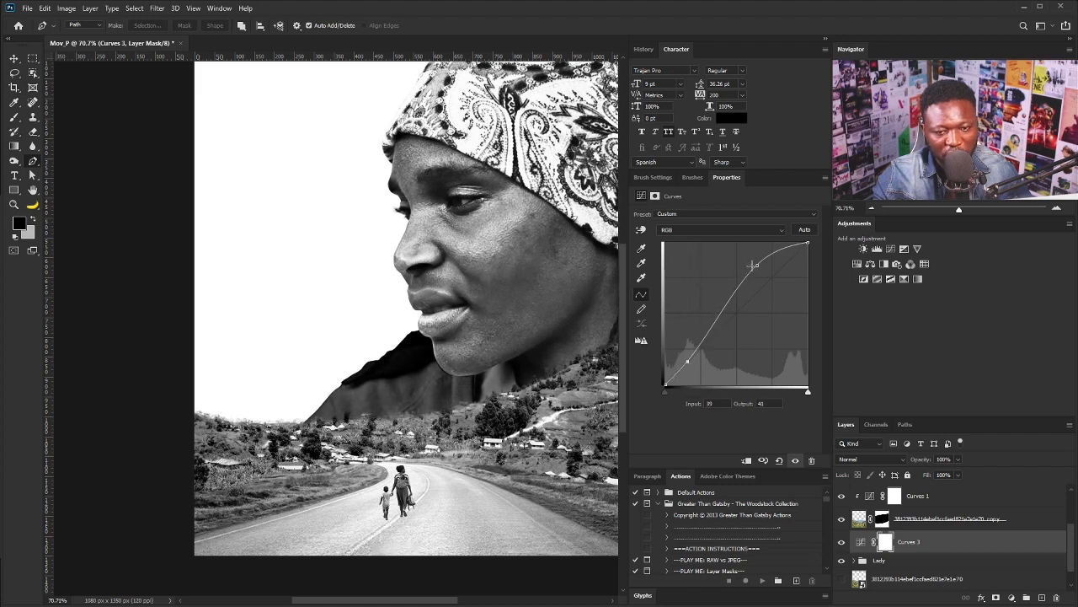
mouse_move(753, 265)
mouse_down()
mouse_move(758, 255)
mouse_move(755, 264)
mouse_up()
drag(687, 363, 689, 364)
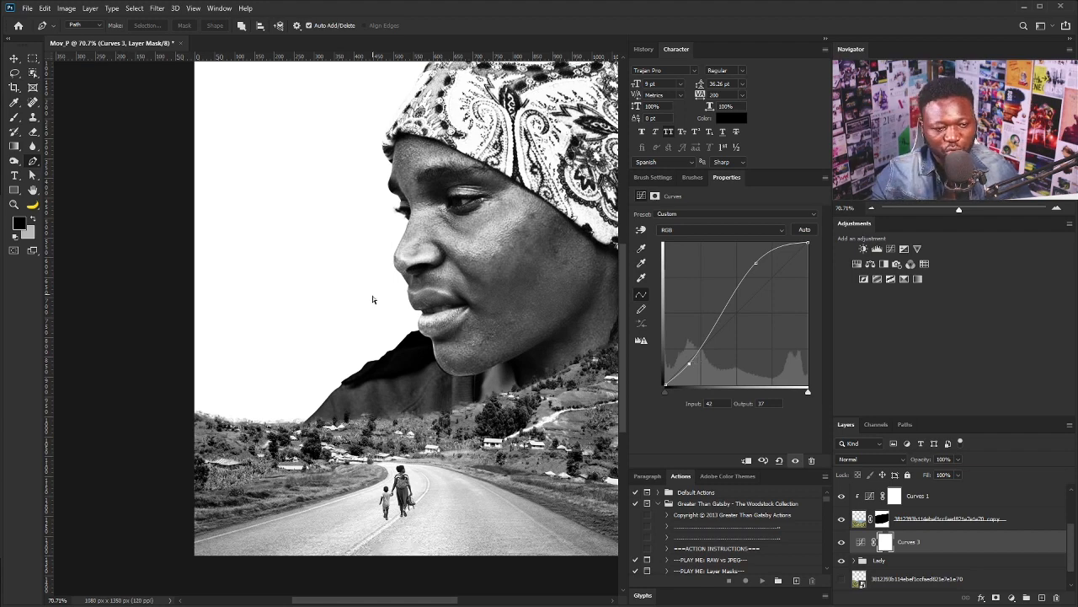
- Place road.jpg above the portrait's Curves adjustment and enlarge it to about 156% so its sky covers the poster
drag(361, 253, 349, 257)
drag(399, 175, 335, 224)
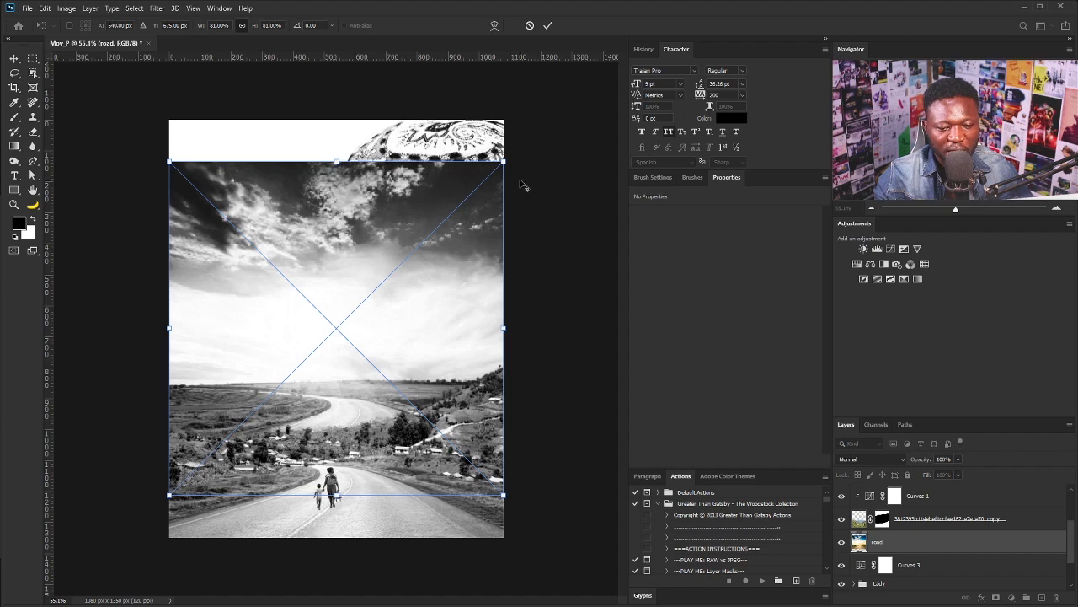
drag(507, 163, 722, 57)
drag(455, 223, 431, 300)
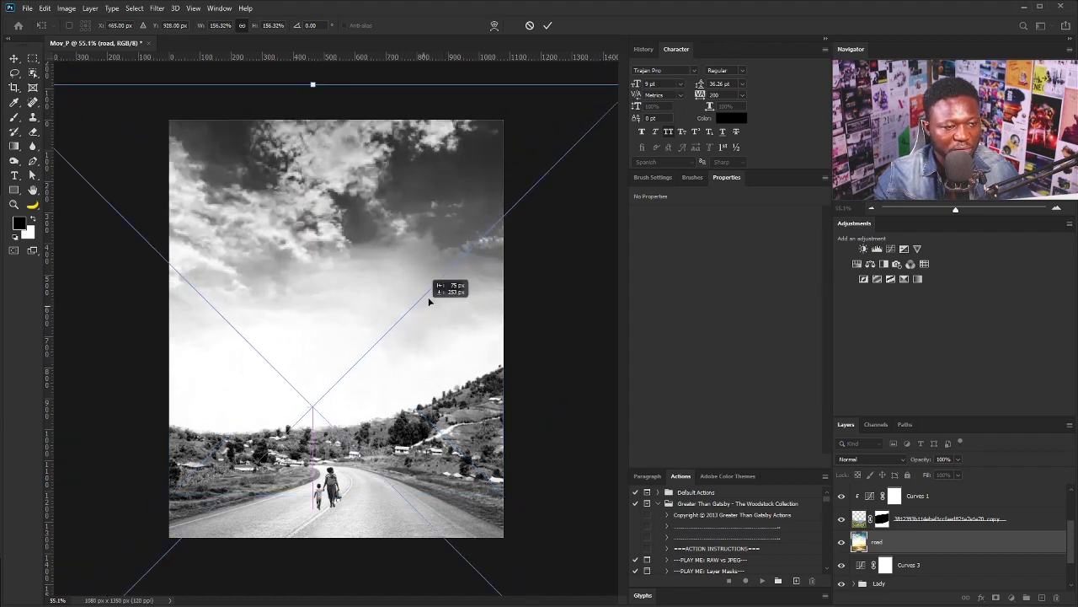
- Enlarge the placed road image to about 228%, rotate it about -6.28°, and position its clouds across the poster's upper part
scroll(433, 295, down, 5)
drag(450, 234, 567, 161)
drag(528, 158, 496, 235)
mouse_move(365, 260)
mouse_down()
mouse_move(381, 278)
mouse_move(426, 284)
mouse_move(364, 278)
mouse_up()
drag(559, 146, 526, 114)
drag(434, 282, 450, 278)
drag(510, 126, 523, 113)
drag(448, 228, 426, 239)
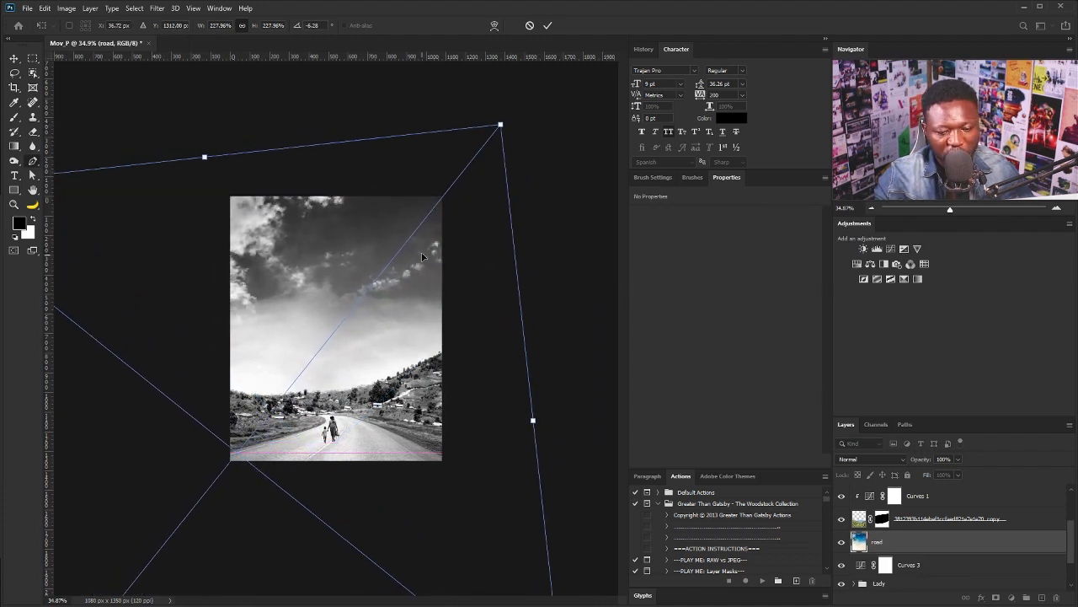
key(Return)
- Move the enlarged sky layer to the top of the layer stack, above the Black & White adjustment
drag(965, 543, 971, 490)
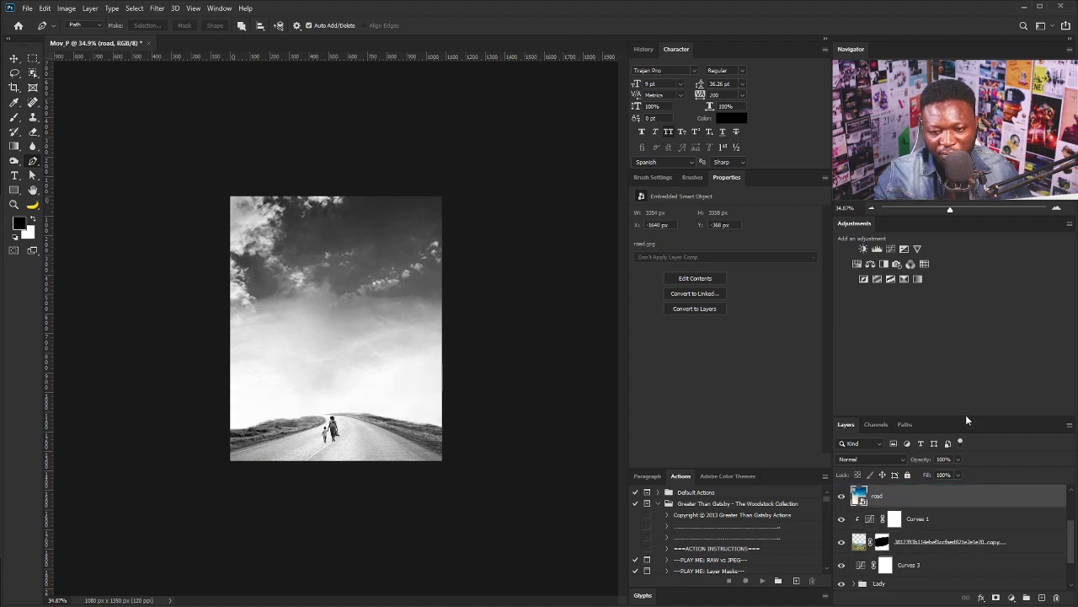
drag(966, 417, 972, 312)
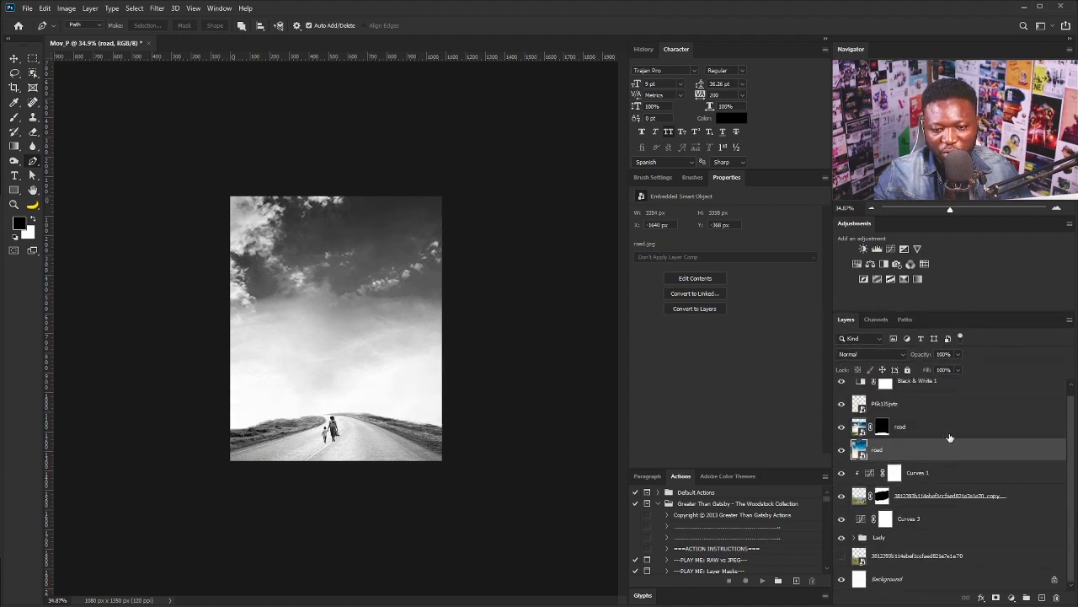
drag(949, 448, 949, 389)
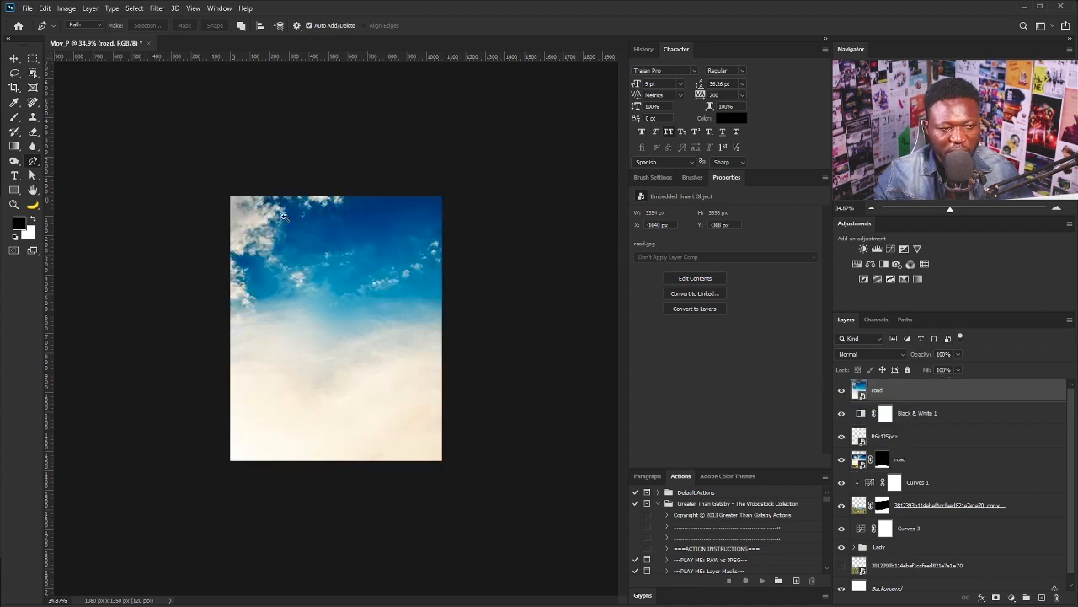
drag(283, 216, 482, 348)
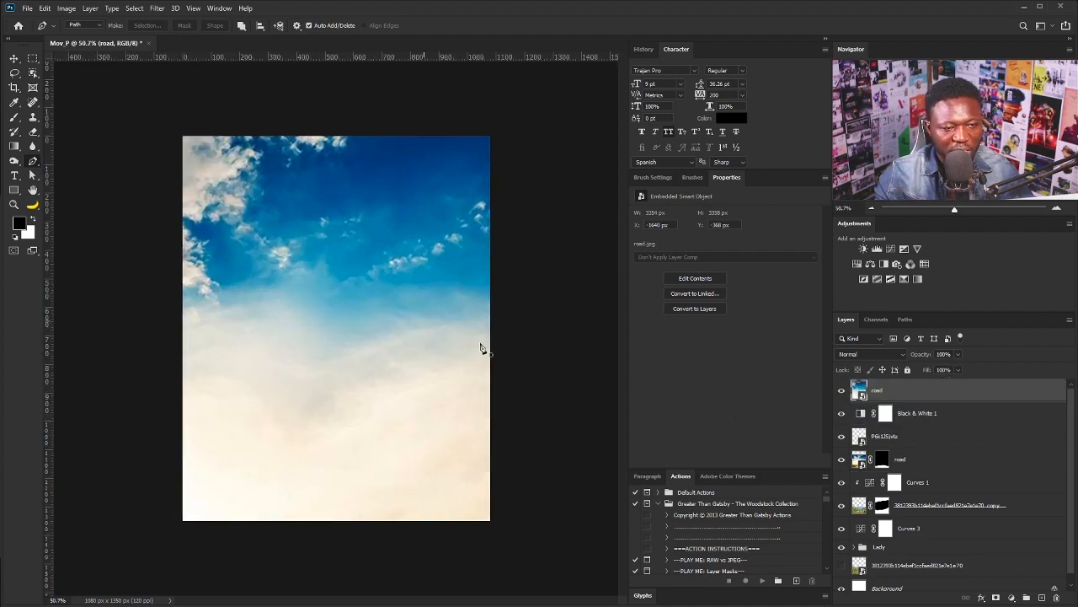
- Rasterize the sky layer and invert its colors
right_click(900, 389)
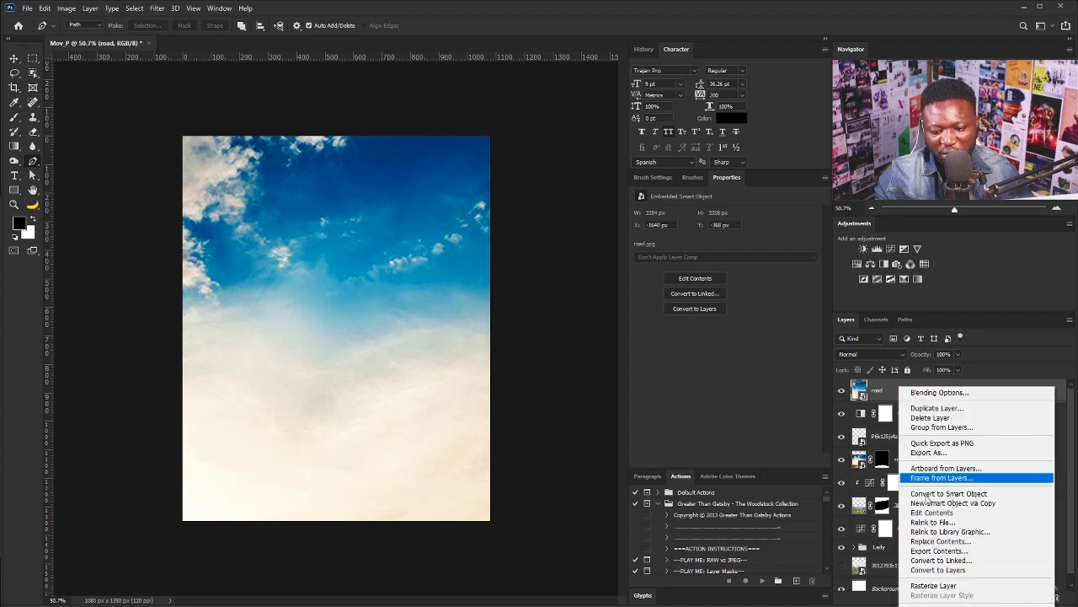
click(918, 585)
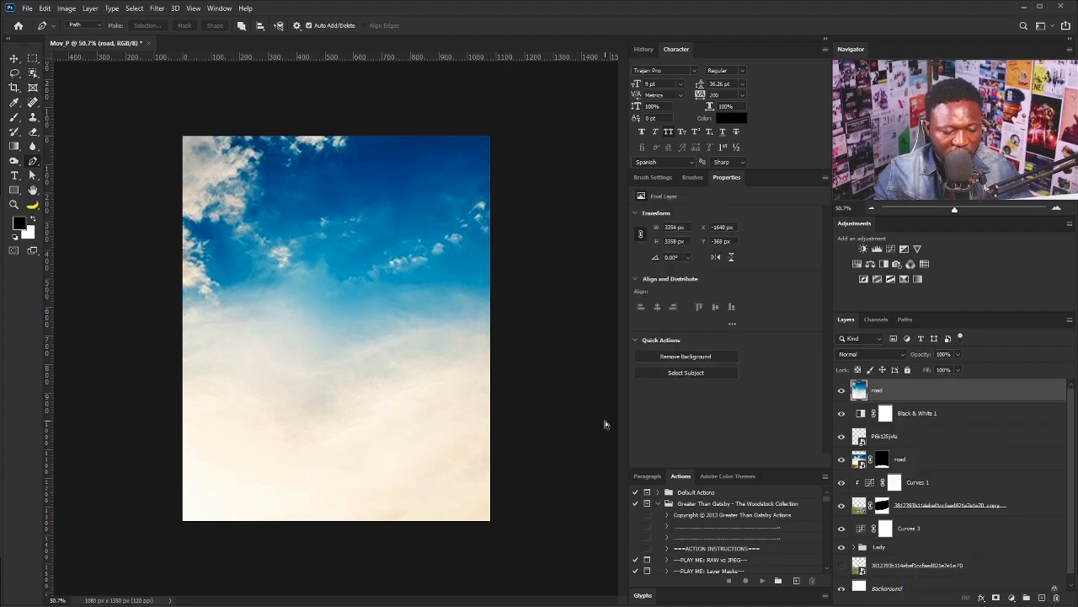
key(ctrl+i)
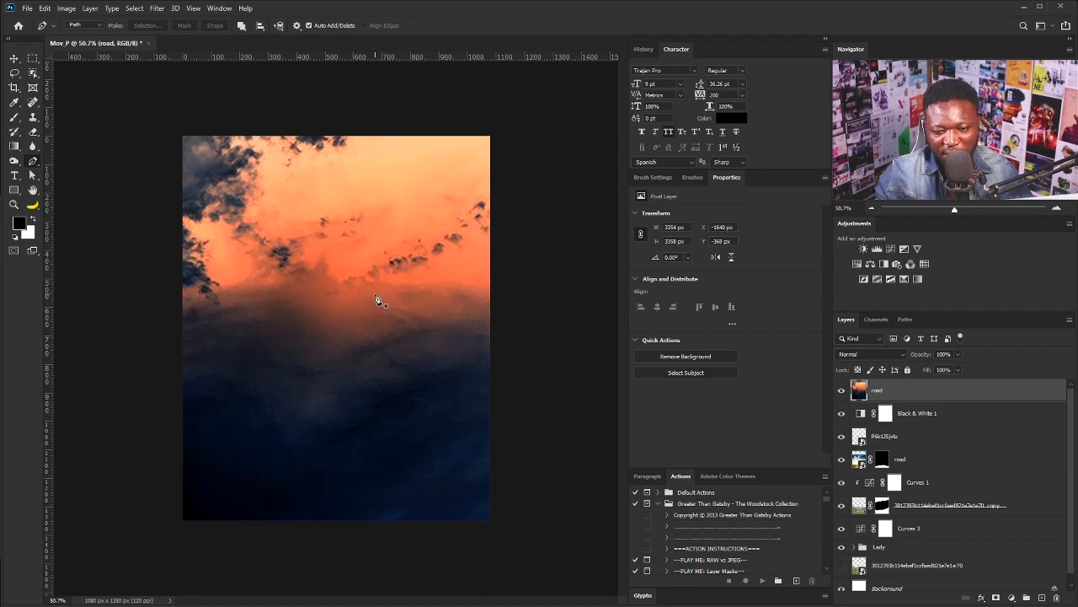
- Hide the inverted sky layer and fit the whole poster in the view
click(841, 392)
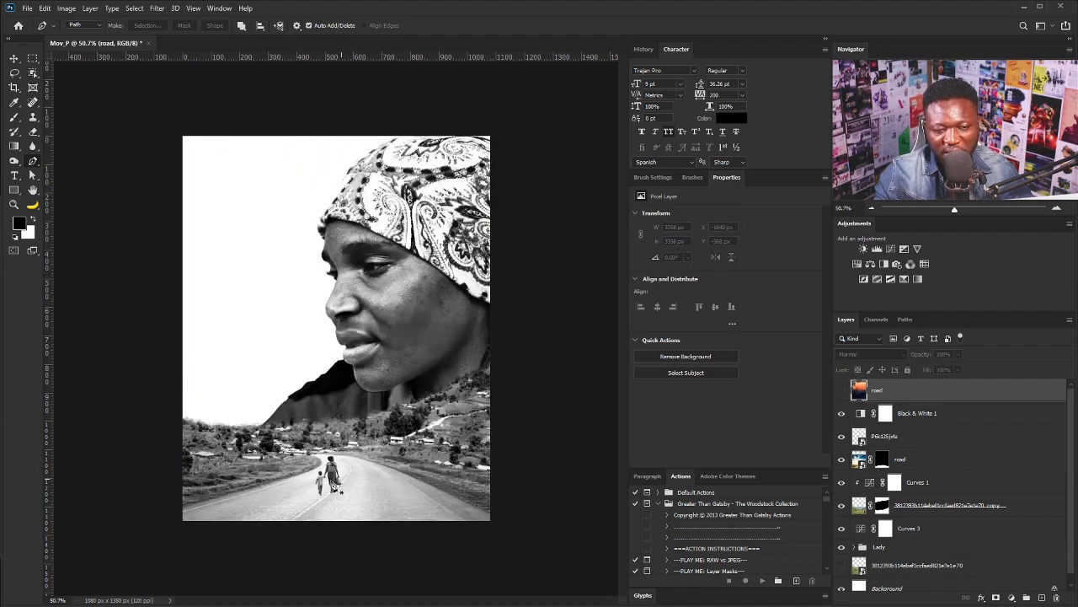
key(ctrl+0)
click(15, 72)
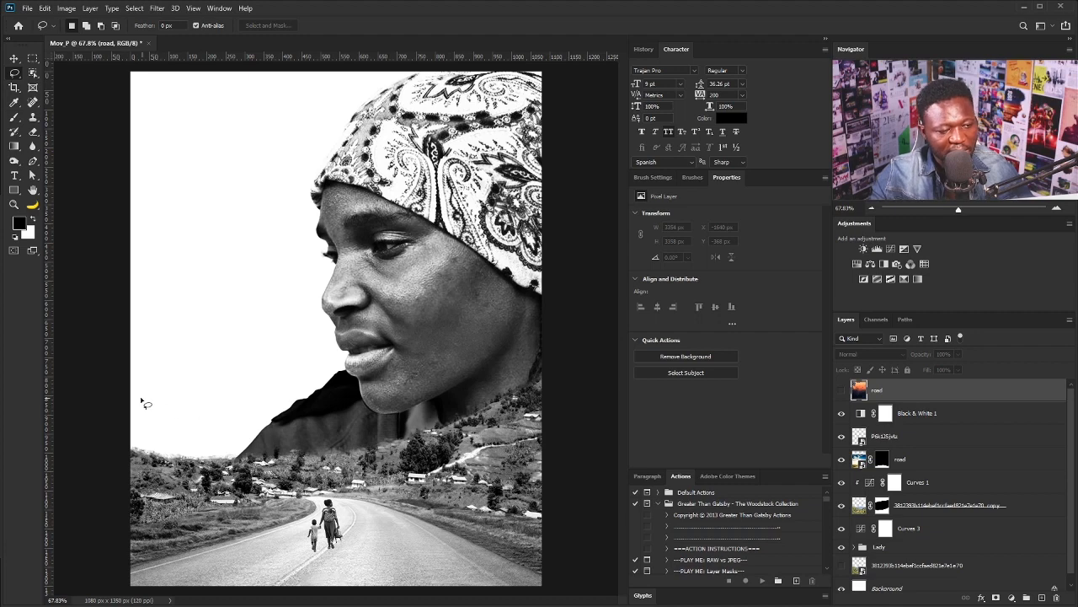
mouse_move(135, 409)
mouse_down()
mouse_move(354, 379)
mouse_move(406, 389)
mouse_move(398, 434)
mouse_move(370, 460)
mouse_move(244, 487)
mouse_move(126, 493)
mouse_move(103, 449)
mouse_up()
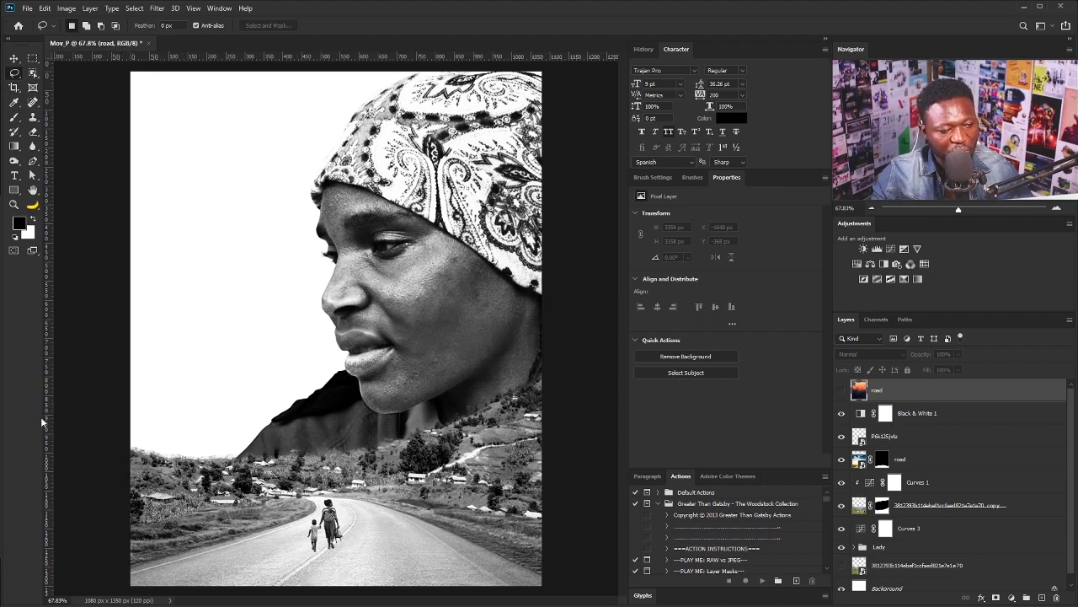
click(918, 414)
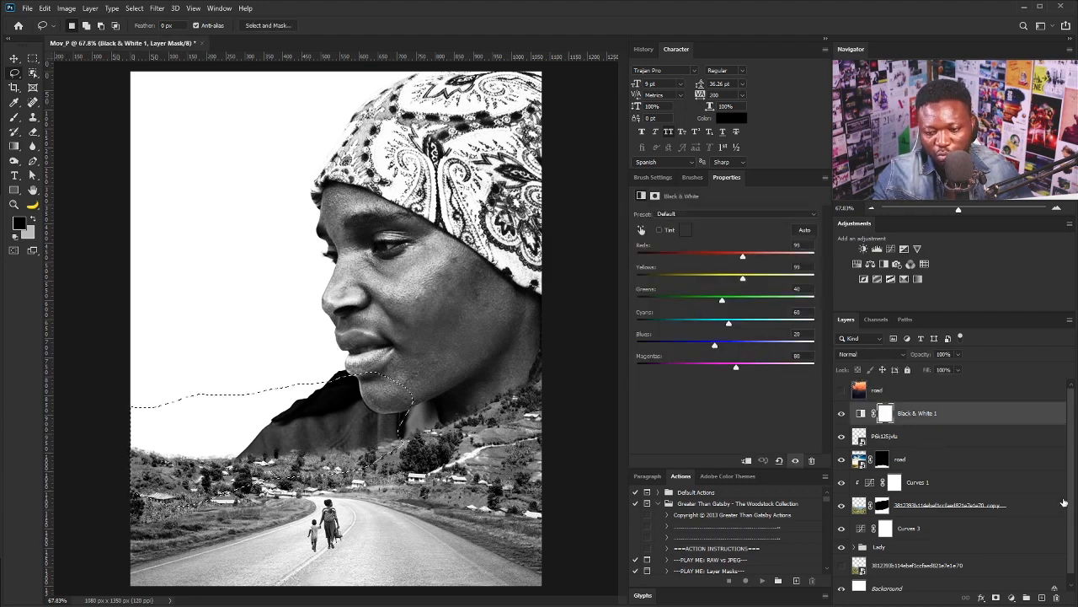
scroll(1033, 507, down, 1)
- Clear the selection and create a new layer named "B/W Cloud" directly above the hidden village image
click(914, 555)
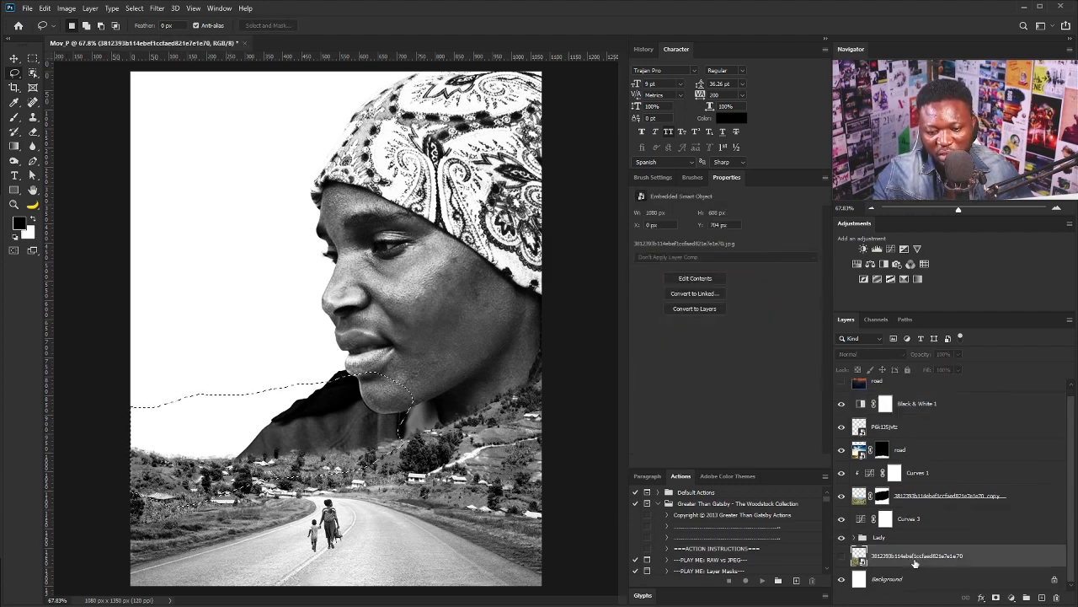
key(ctrl+d)
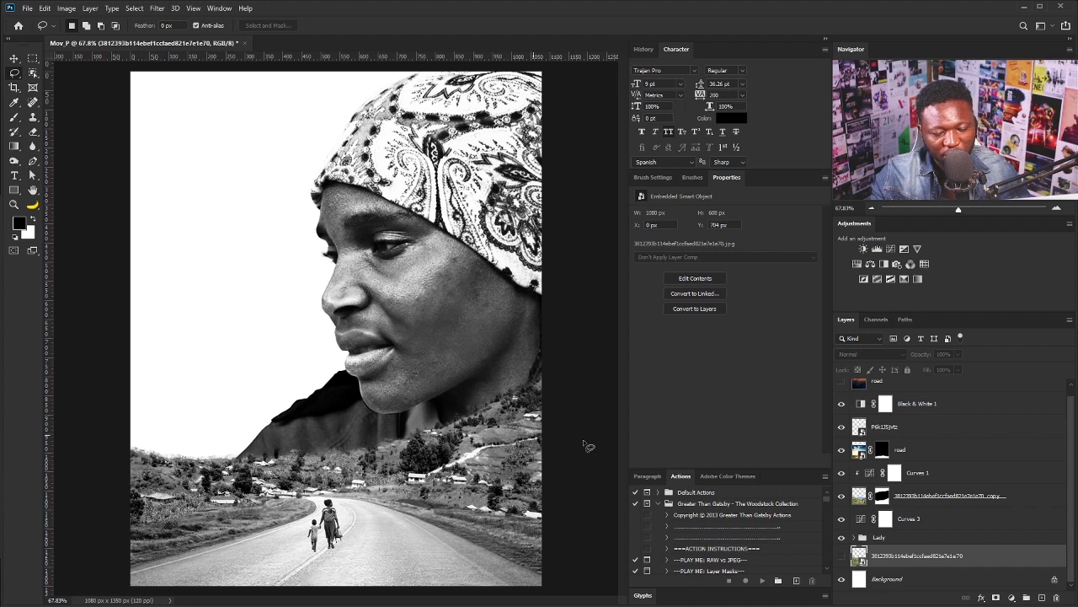
alt+click(1041, 597)
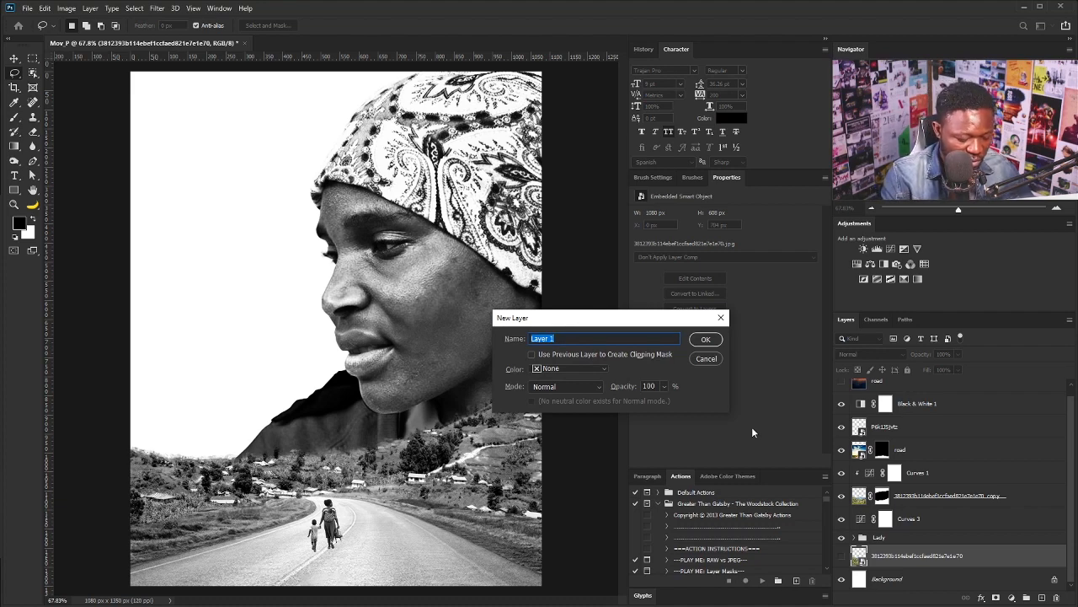
text(BN)
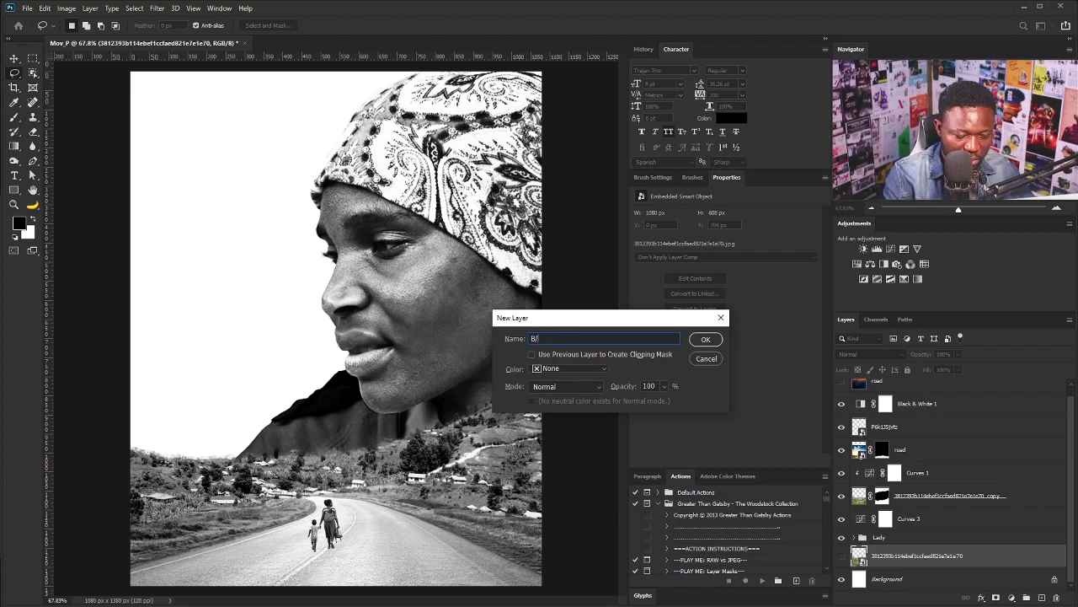
text(W Cloud)
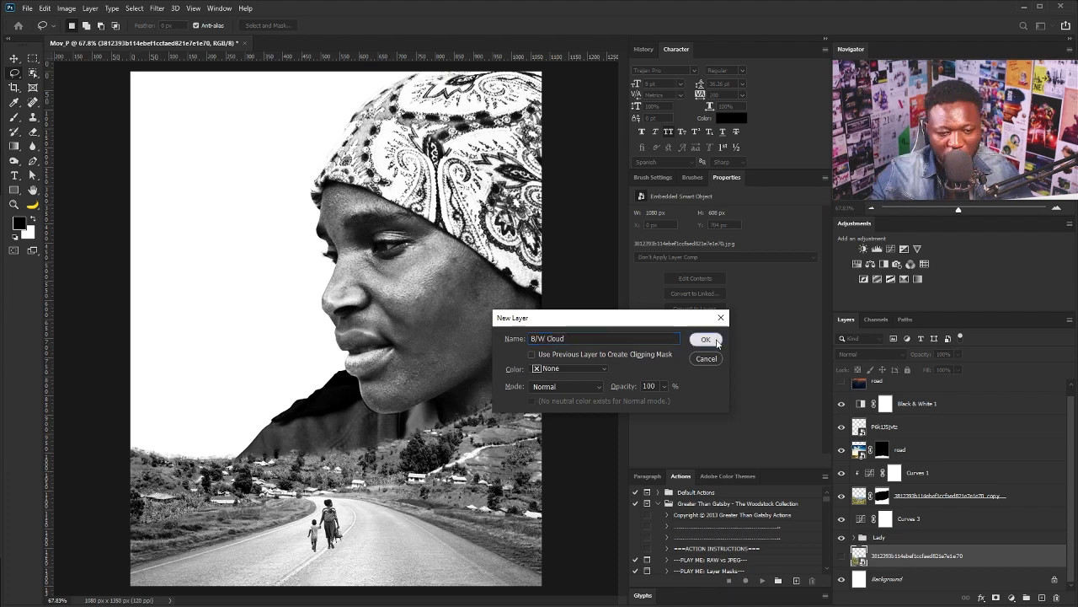
key(Return)
- Lasso an area about 708 x 407 px behind the village beside the woman's chin, fill it with black on B/W Cloud, and deselect
mouse_move(121, 415)
mouse_down()
mouse_move(316, 392)
mouse_move(383, 405)
mouse_move(341, 502)
mouse_move(126, 535)
mouse_move(105, 430)
mouse_up()
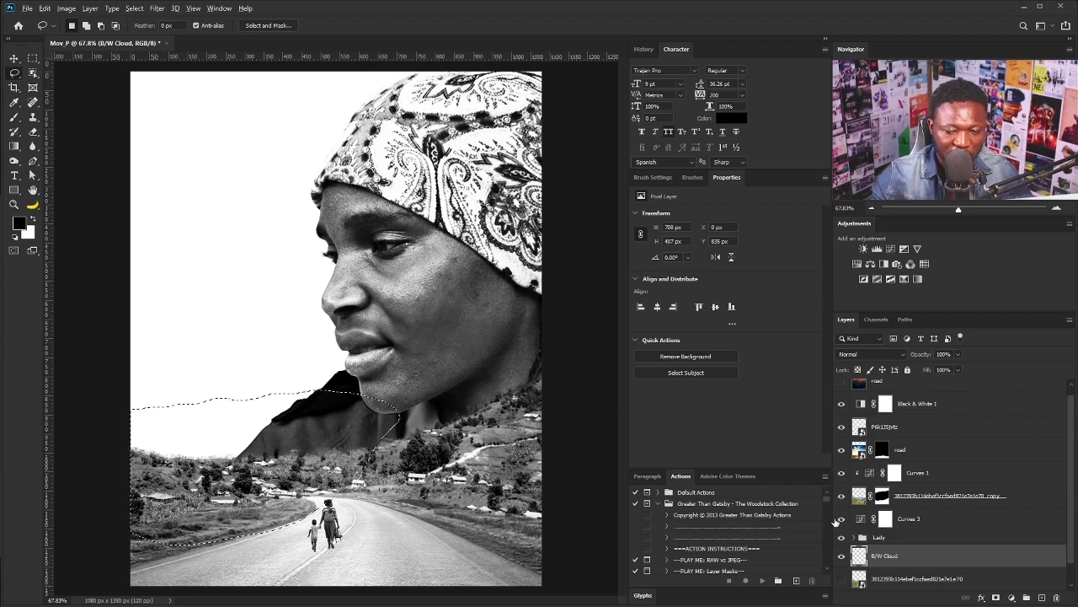
key(alt+BackSpace)
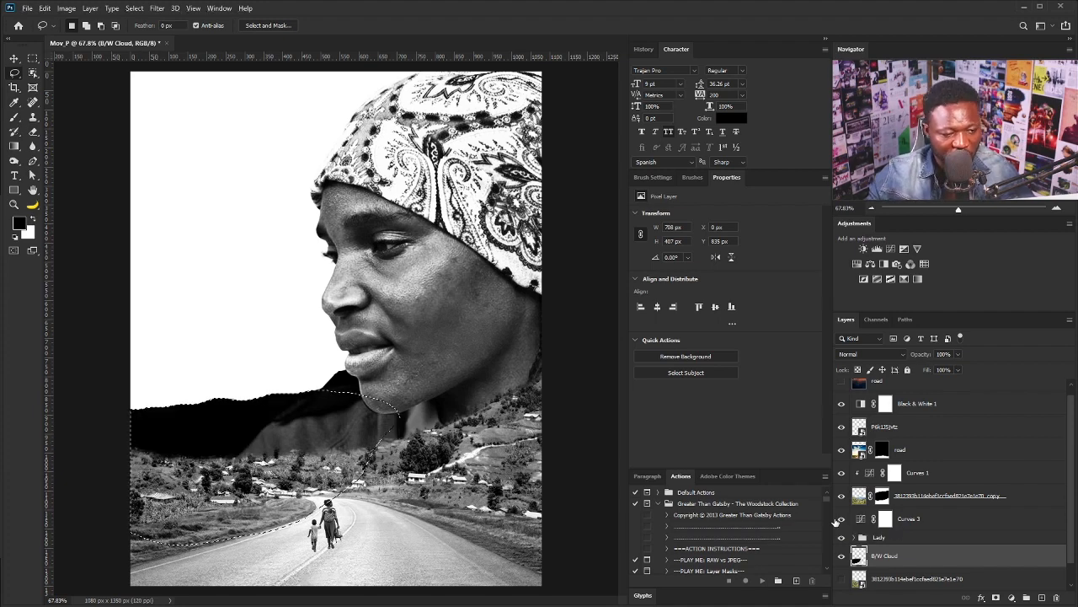
key(ctrl+d)
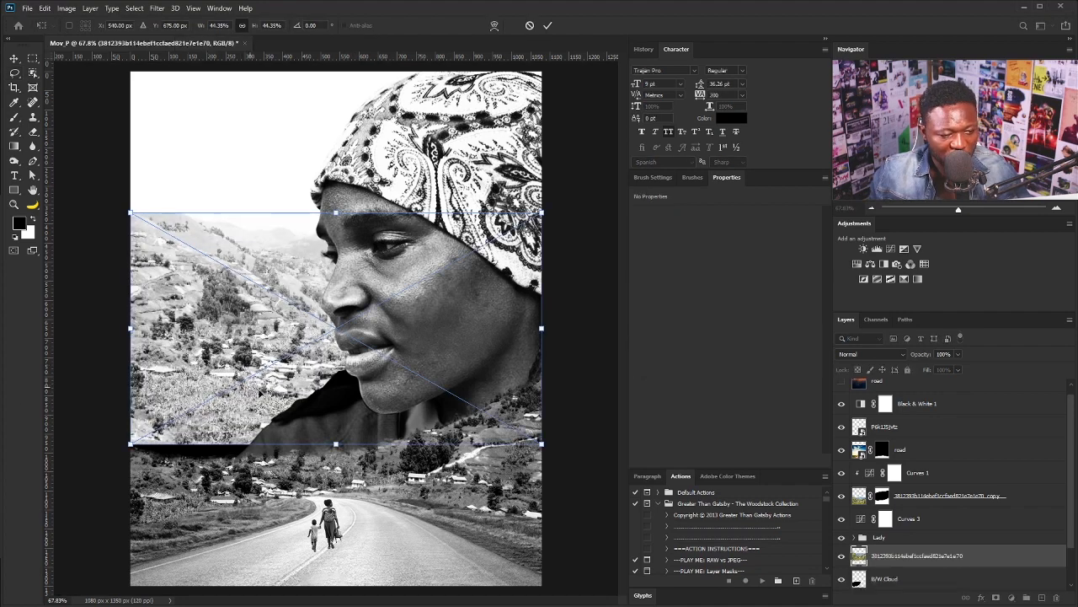
- Move the newly placed village image down over the black B/W Cloud shape and clip it to that layer
mouse_move(383, 322)
mouse_down()
mouse_move(263, 512)
mouse_move(253, 500)
mouse_up()
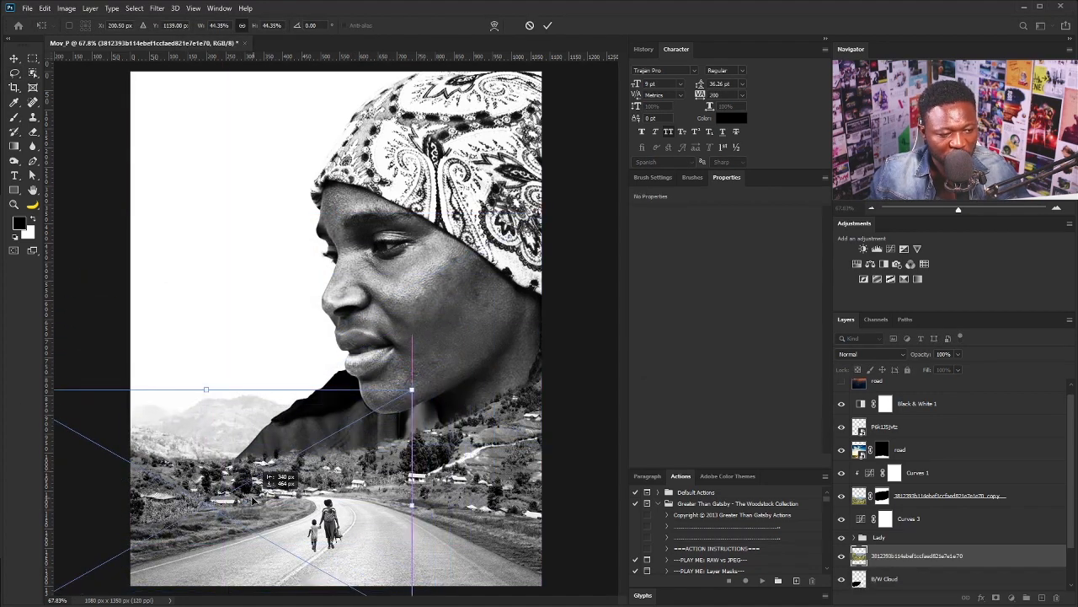
key(Return)
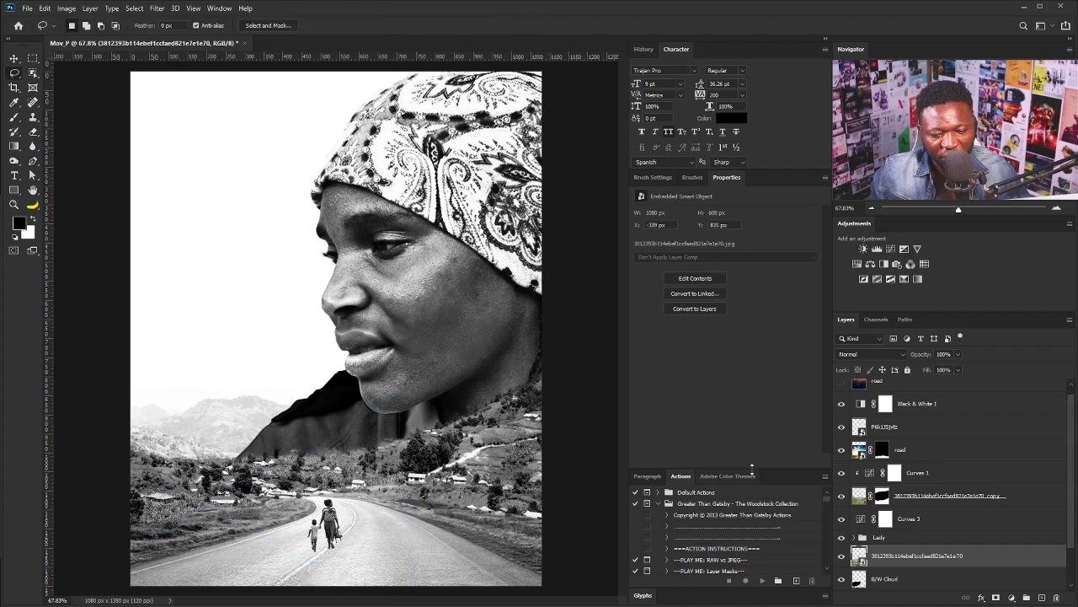
scroll(907, 570, down, 1)
alt+click(887, 545)
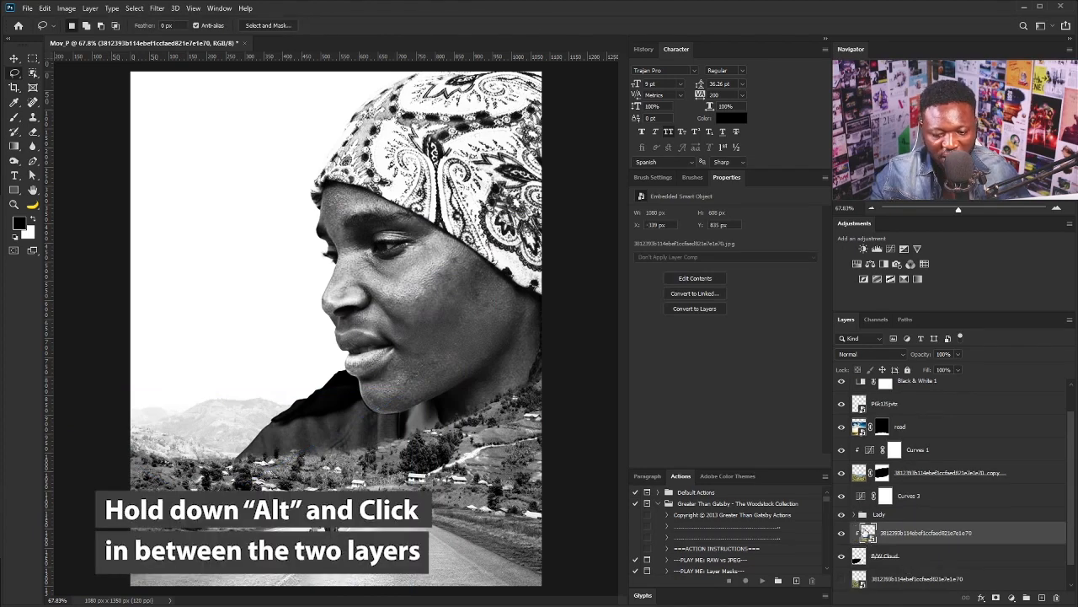
- Enlarge the clipped village image to about 93.56% and position it so its distant mountains fill the B/W Cloud shape
key(v)
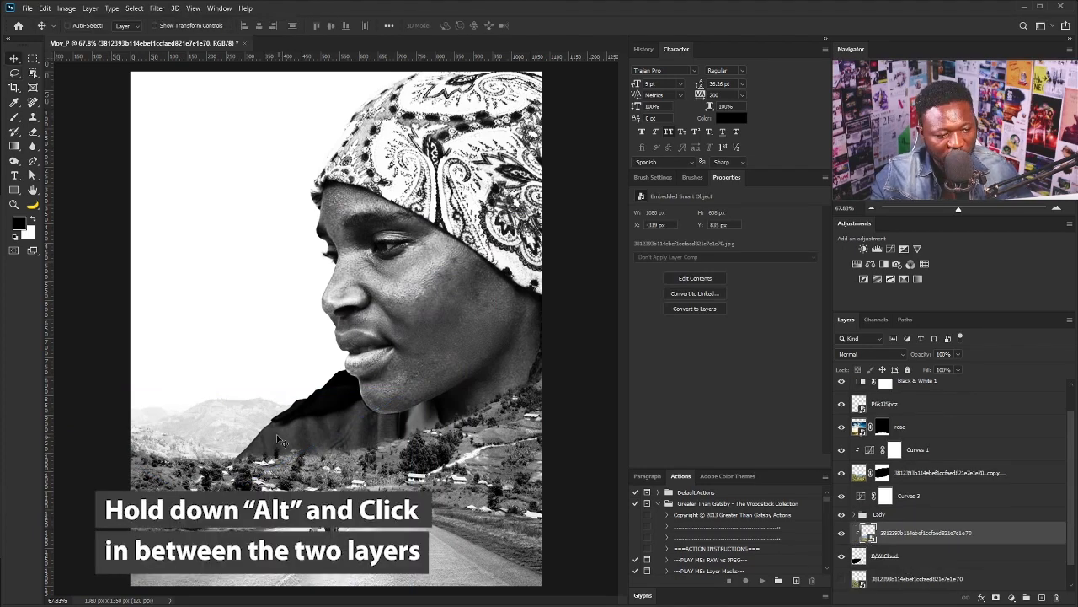
drag(239, 427, 199, 446)
key(ctrl+t)
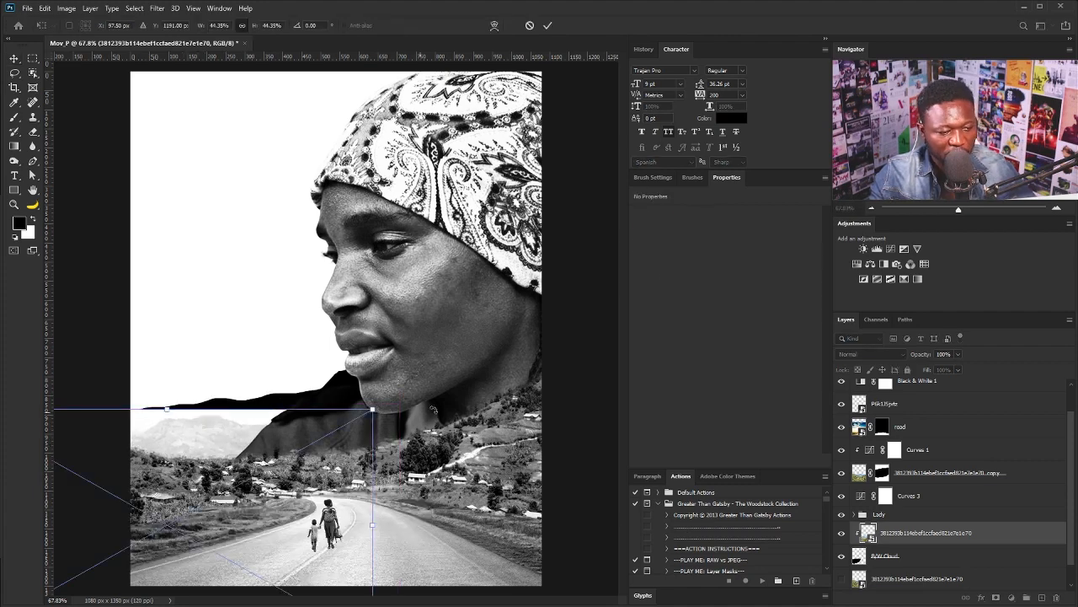
drag(376, 413, 550, 347)
drag(428, 409, 398, 445)
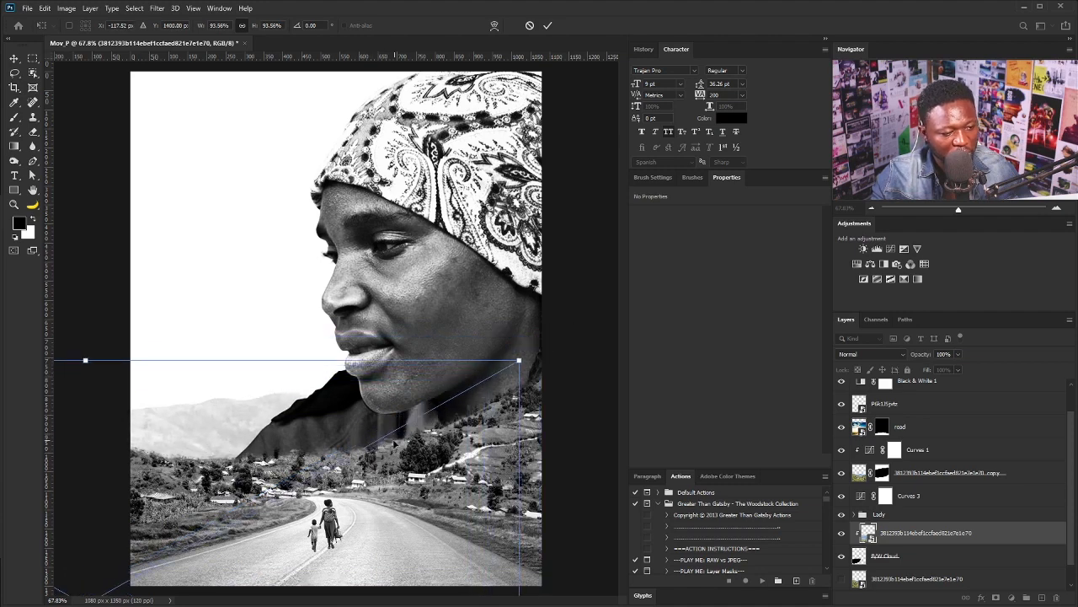
key(Return)
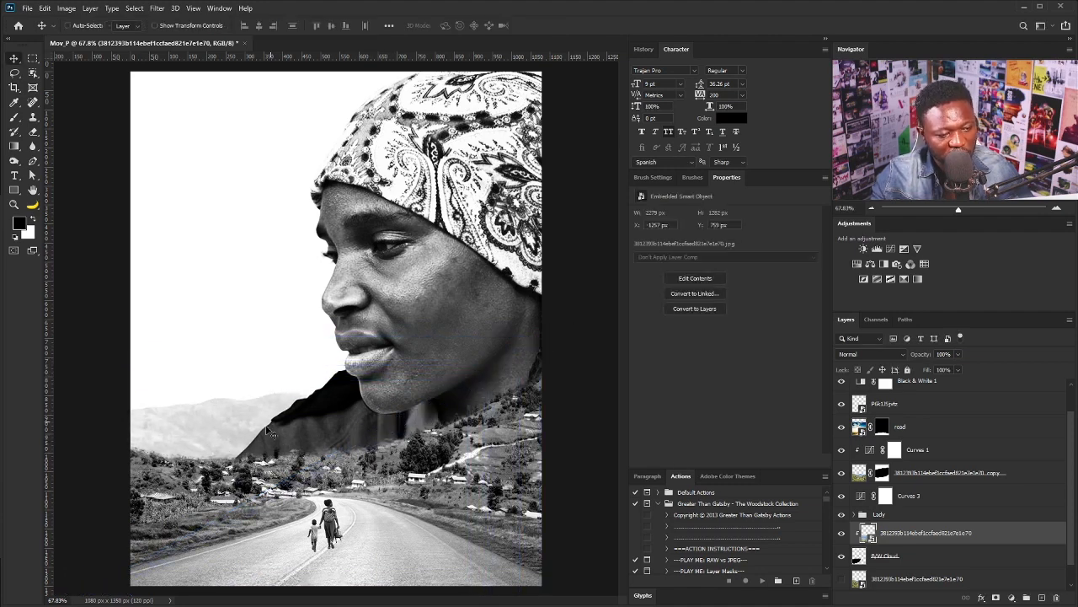
drag(268, 432, 253, 431)
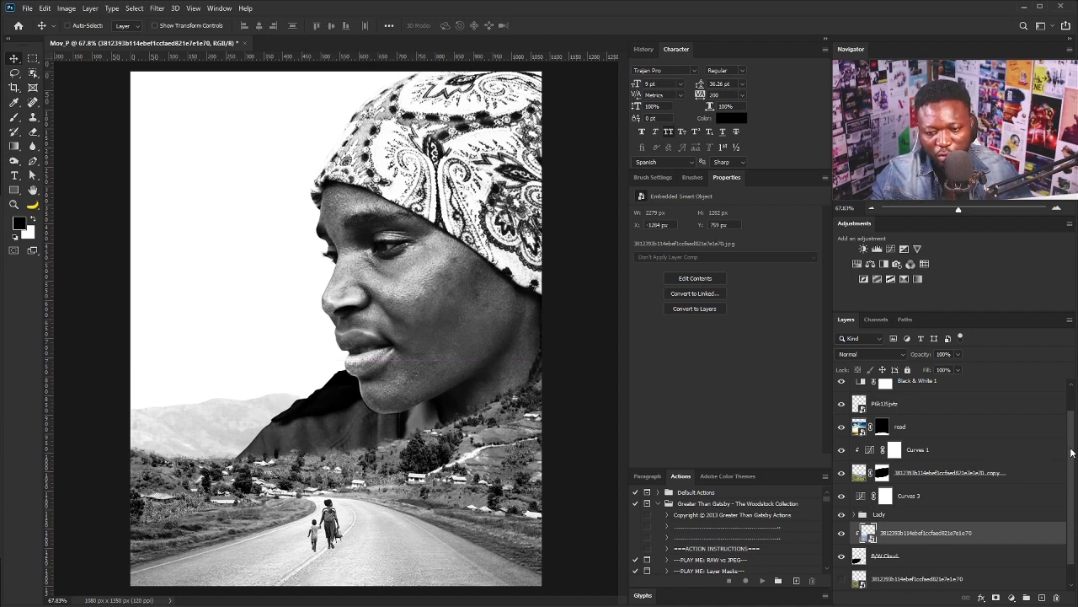
- Show the inverted sky layer briefly to check it over the composite, and hide it again
scroll(1071, 452, up, 2)
click(840, 390)
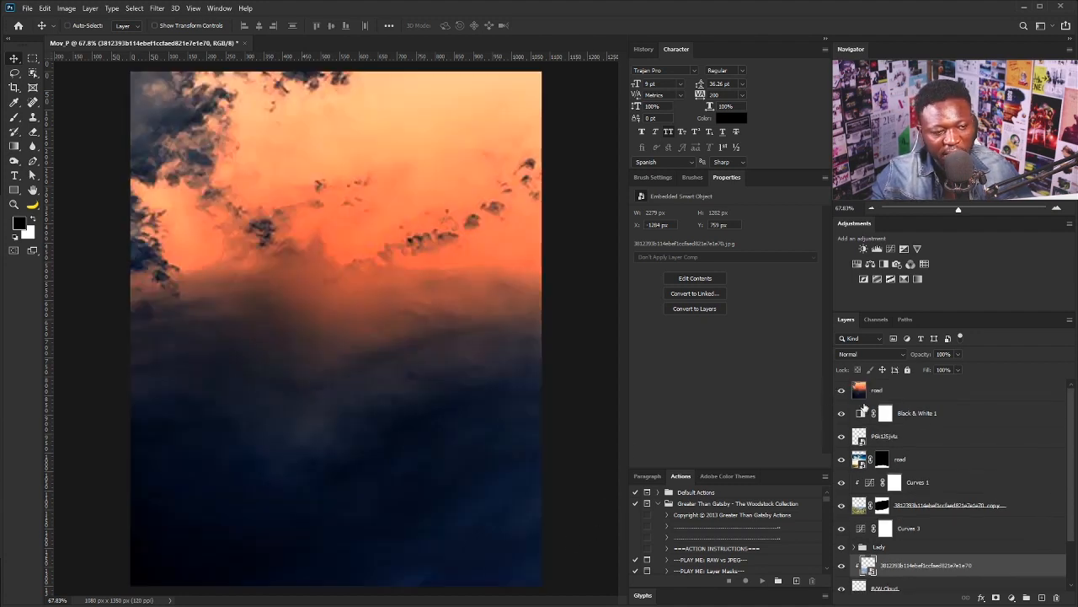
click(841, 390)
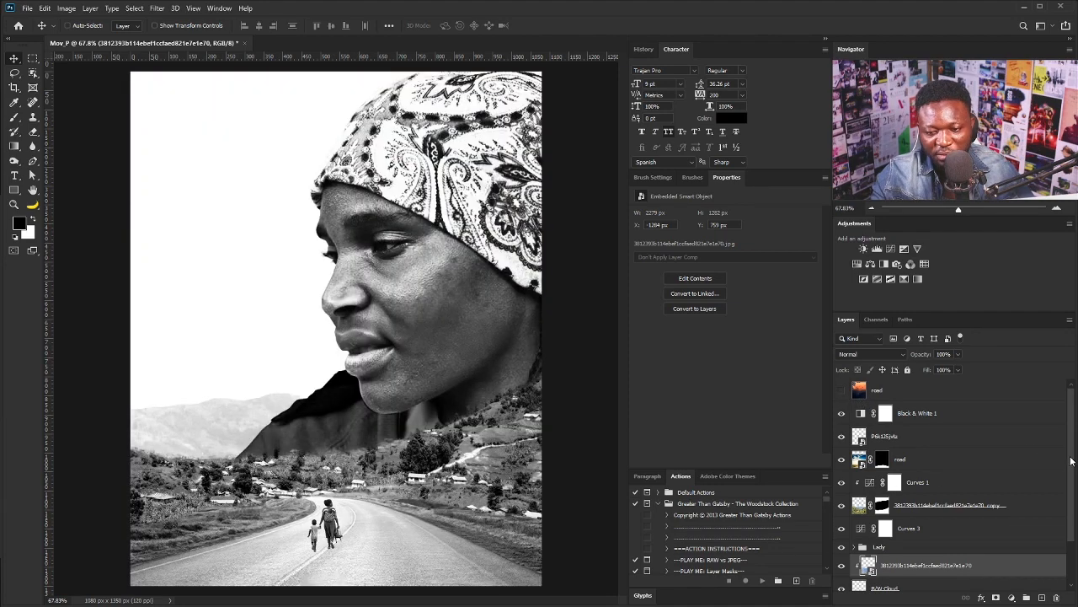
- Load the B/W Cloud shape as a selection and add the outline of the woman's cutout from the Lady group
scroll(1070, 460, down, 1)
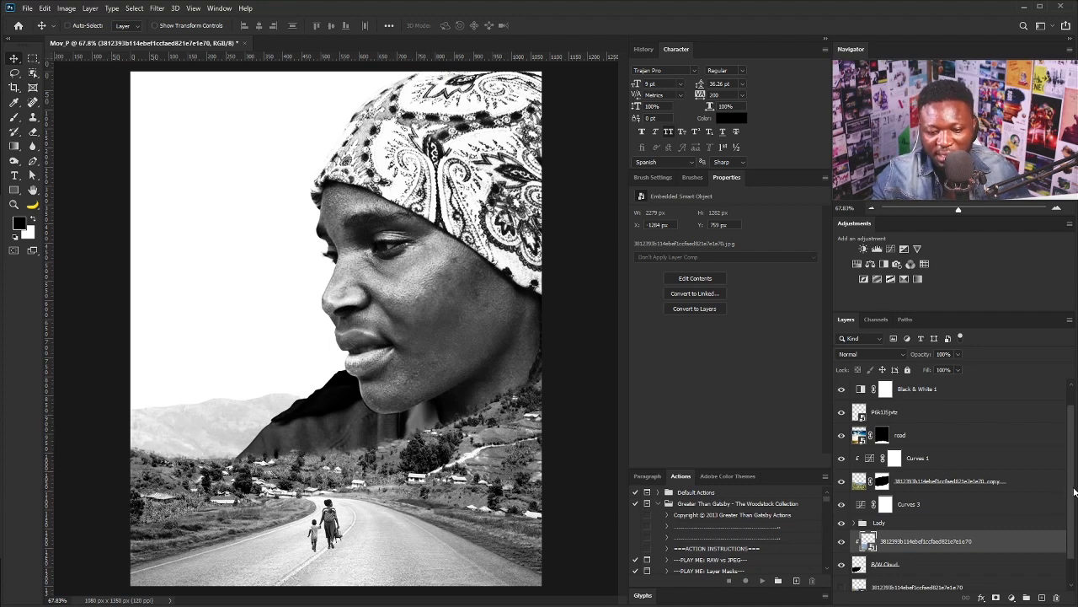
scroll(1070, 505, down, 1)
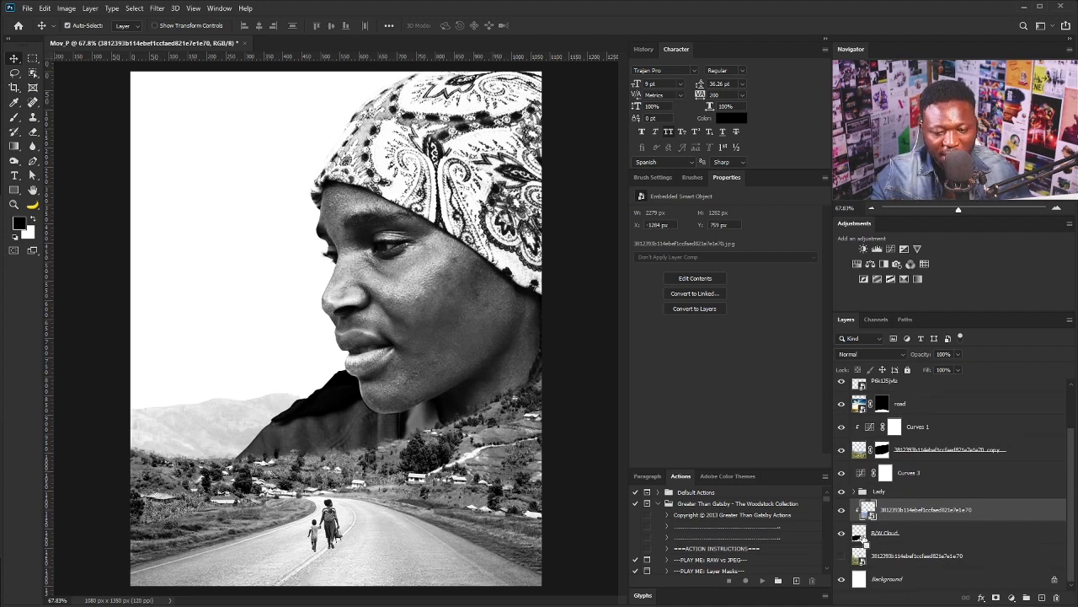
ctrl+click(860, 535)
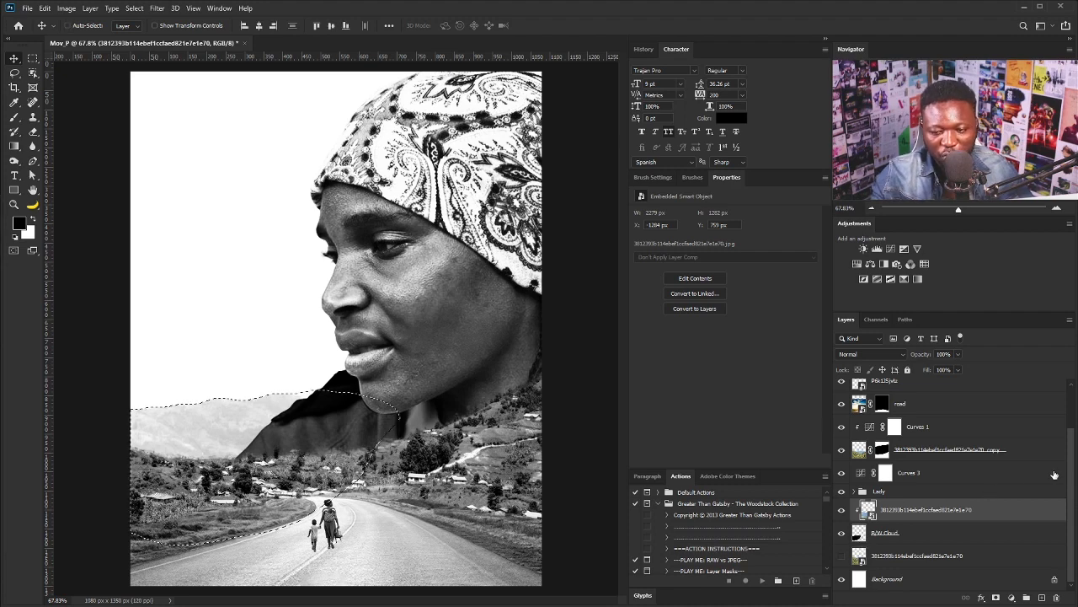
click(854, 492)
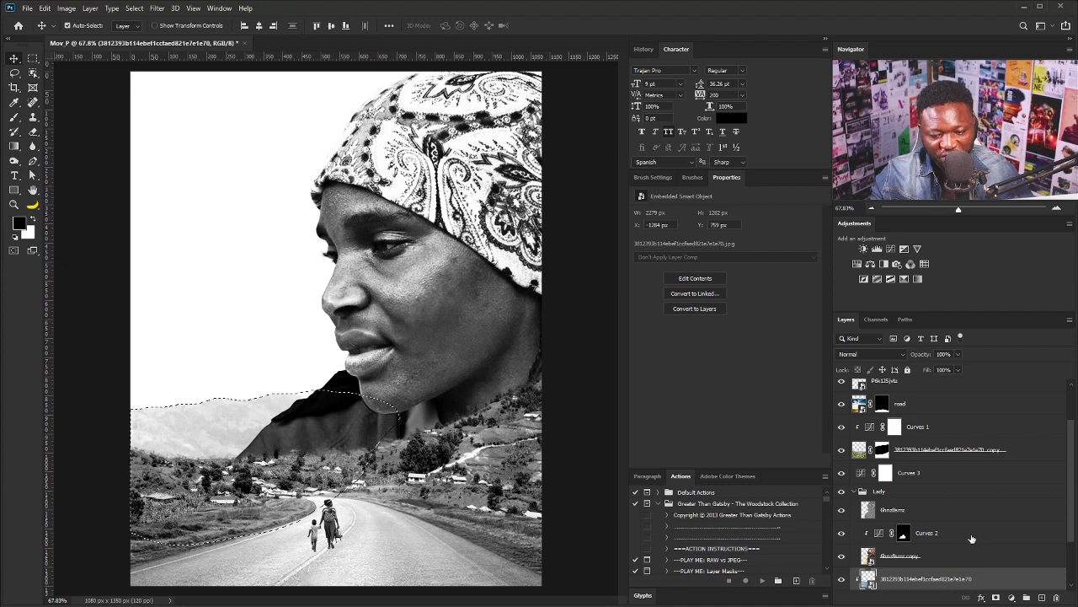
ctrl+click(870, 568)
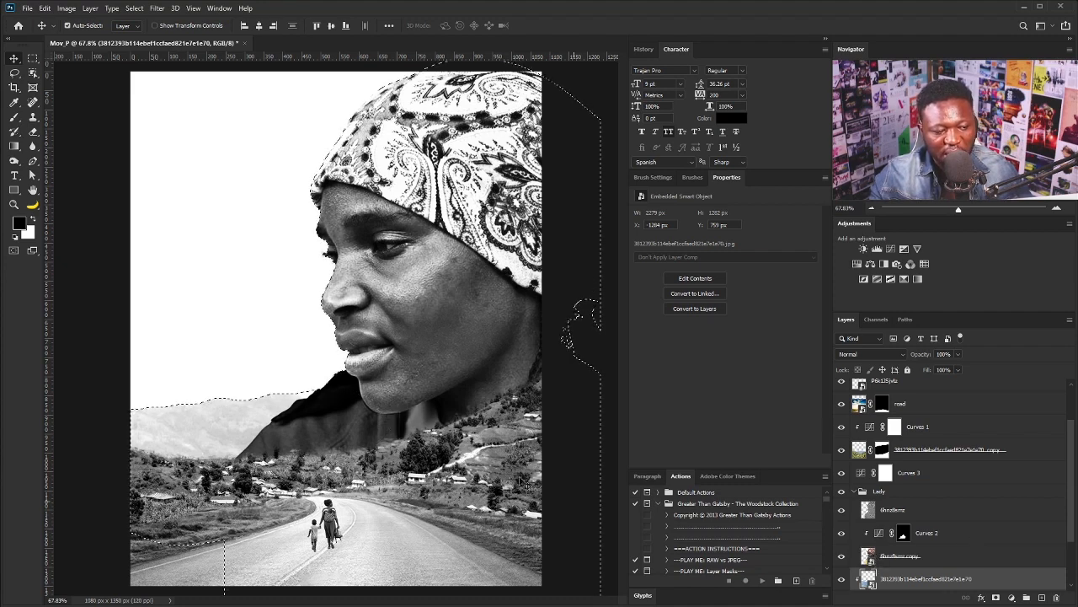
- Extend the selection with a rectangular marquee over the road area in the poster's lower-left corner
scroll(1068, 503, up, 3)
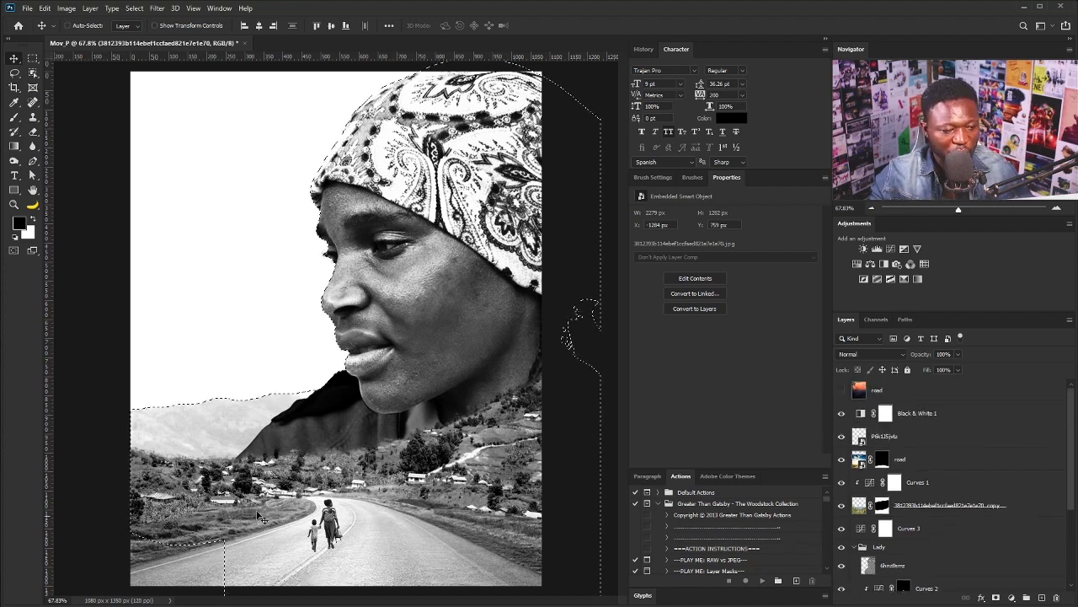
key(ctrl+d)
key(ctrl+z)
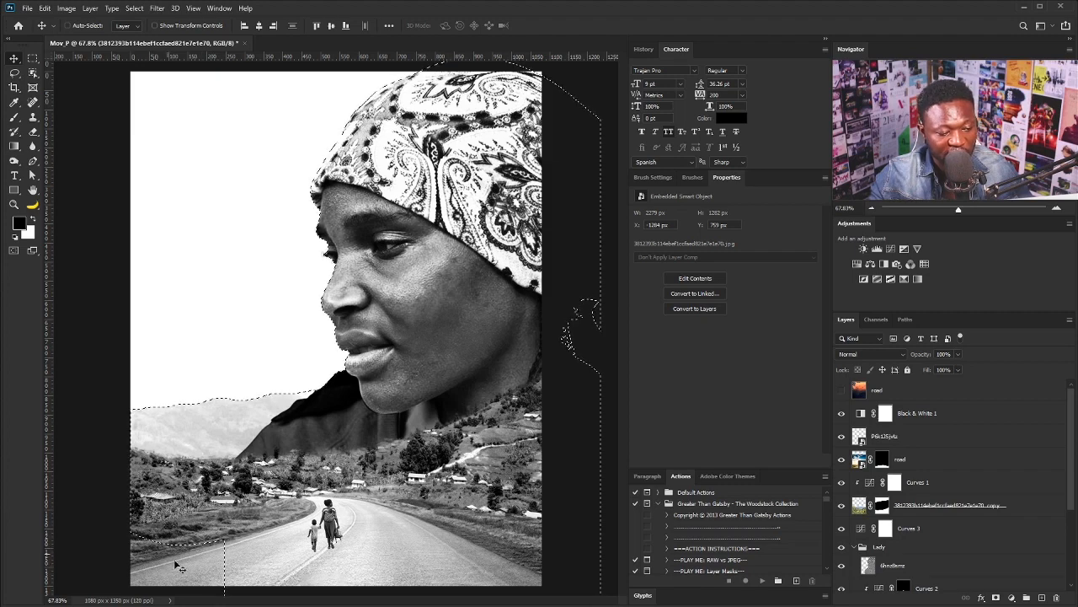
click(32, 58)
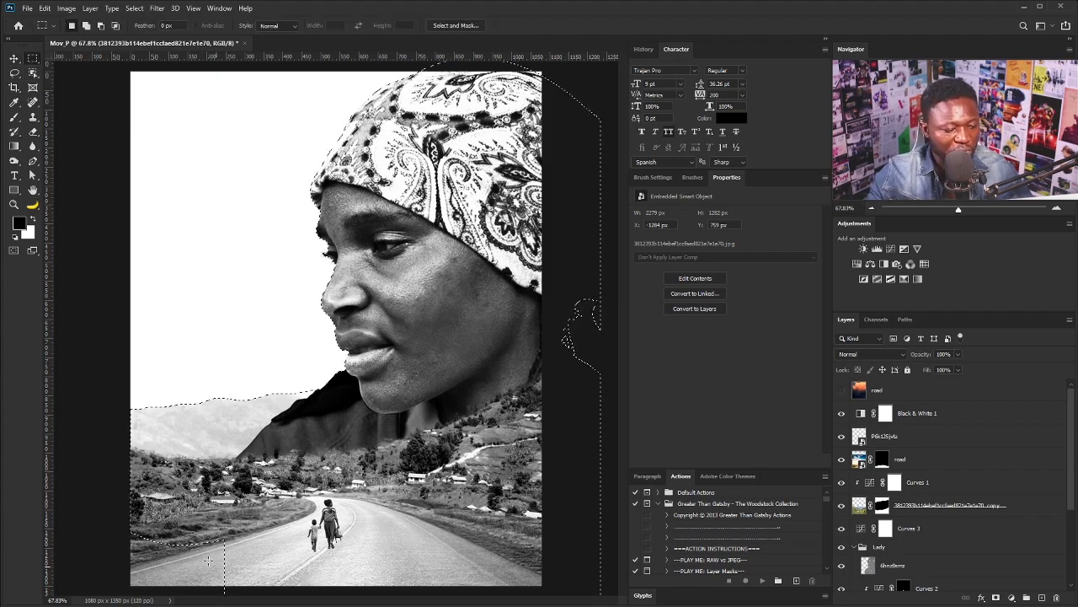
drag(126, 515, 244, 601)
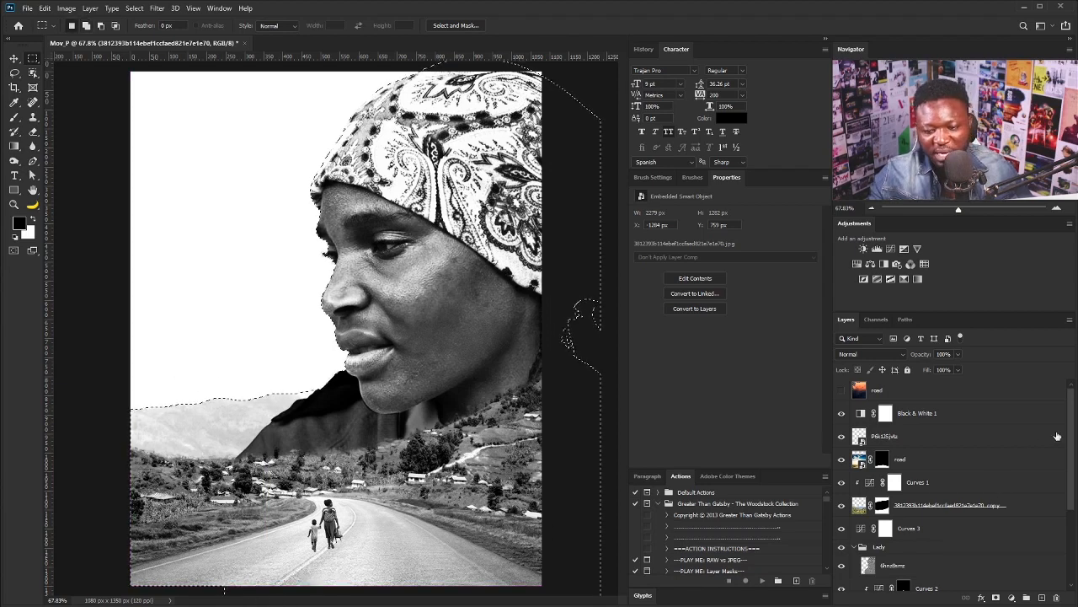
- Invert the selection, show the inverted sky layer, and add a layer mask that limits it to the area behind the woman and mountains
click(921, 394)
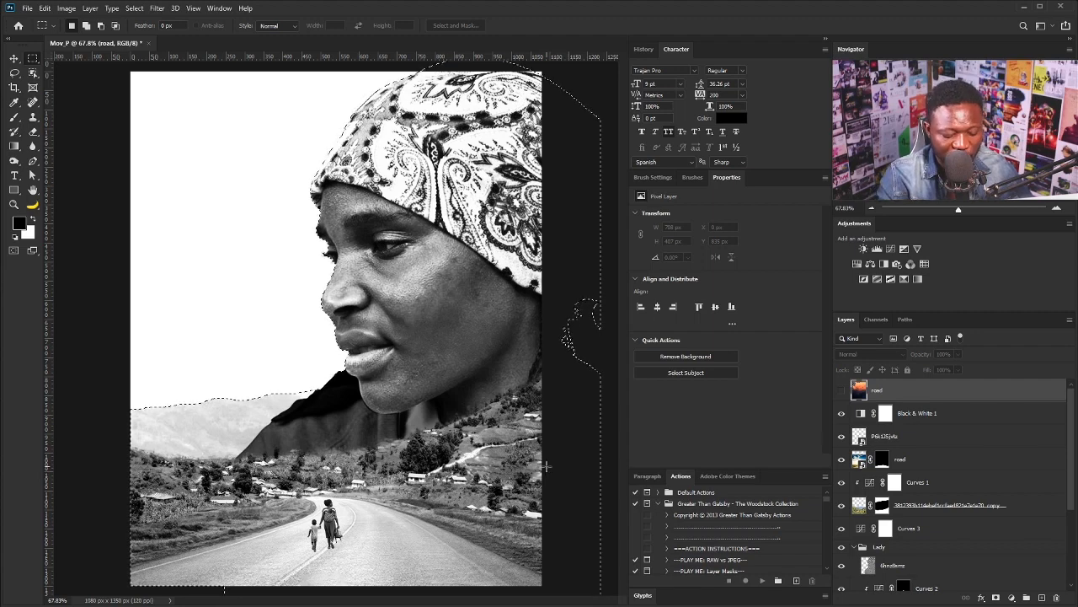
key(ctrl+shift+i)
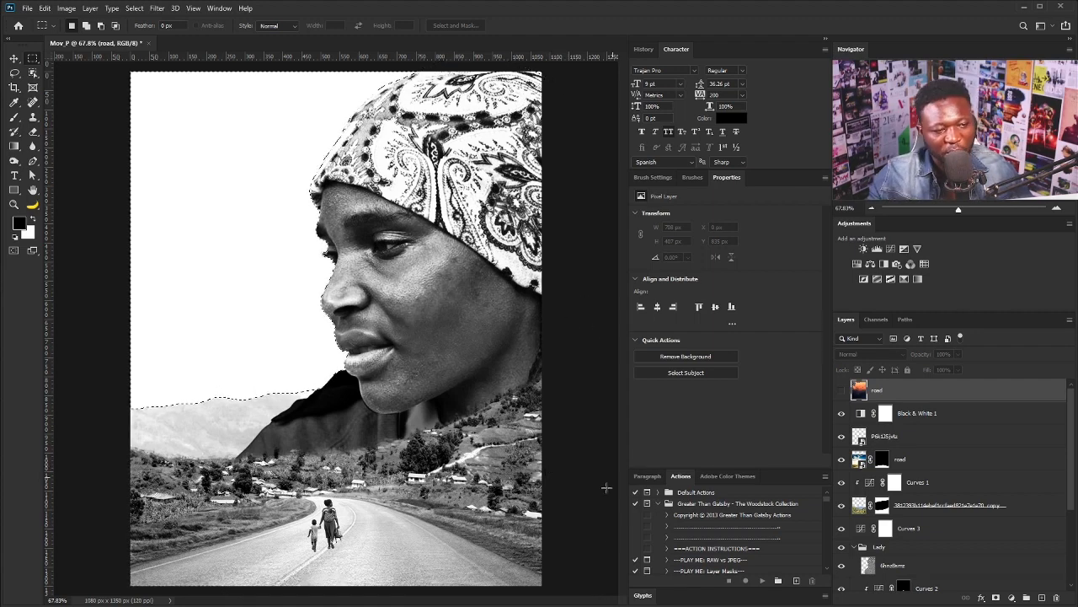
click(841, 390)
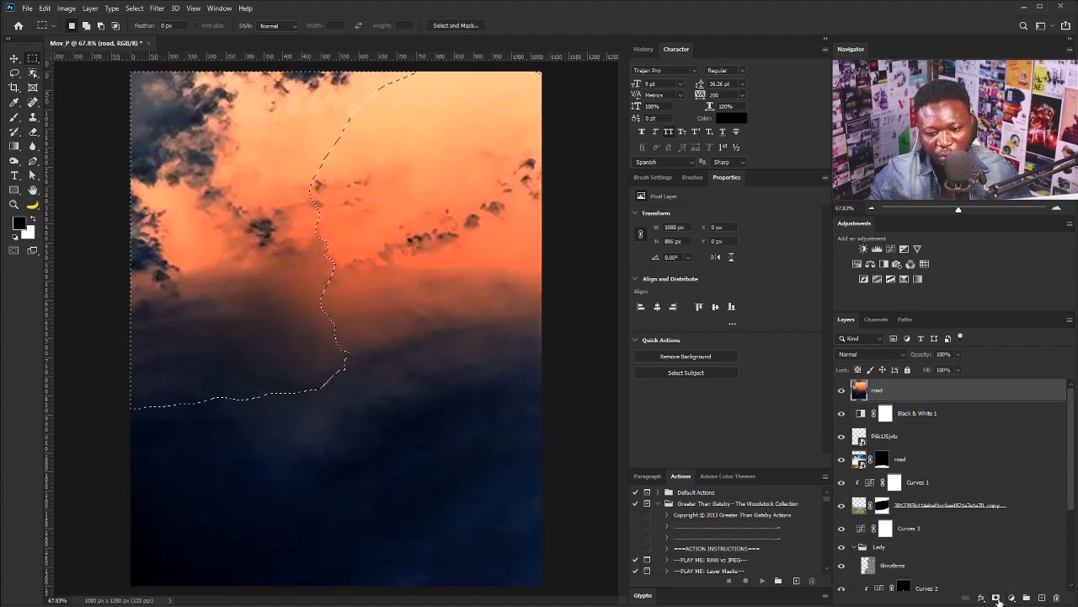
click(995, 597)
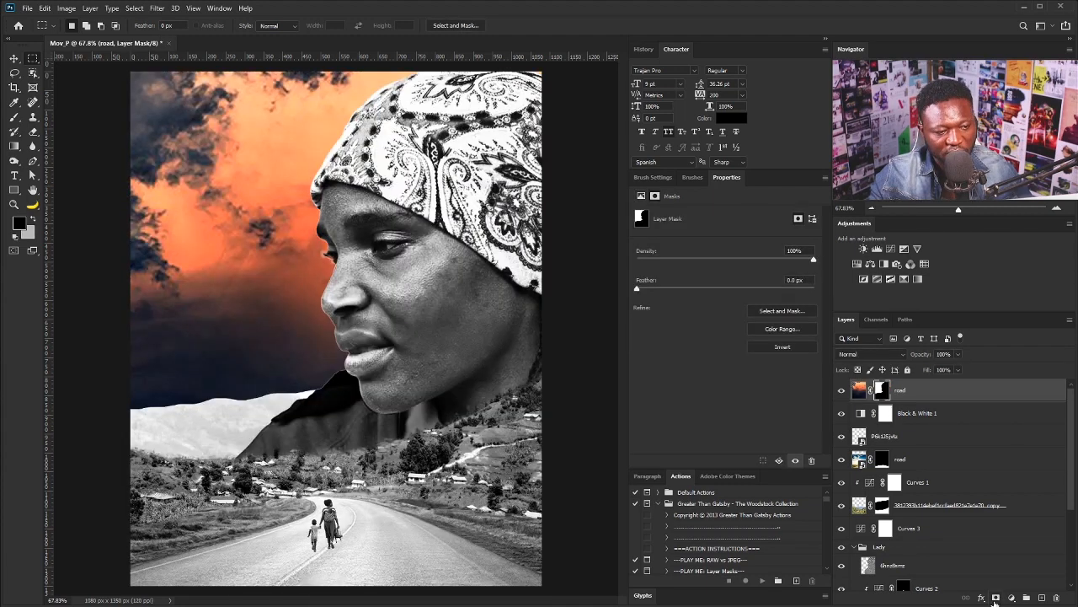
key(v)
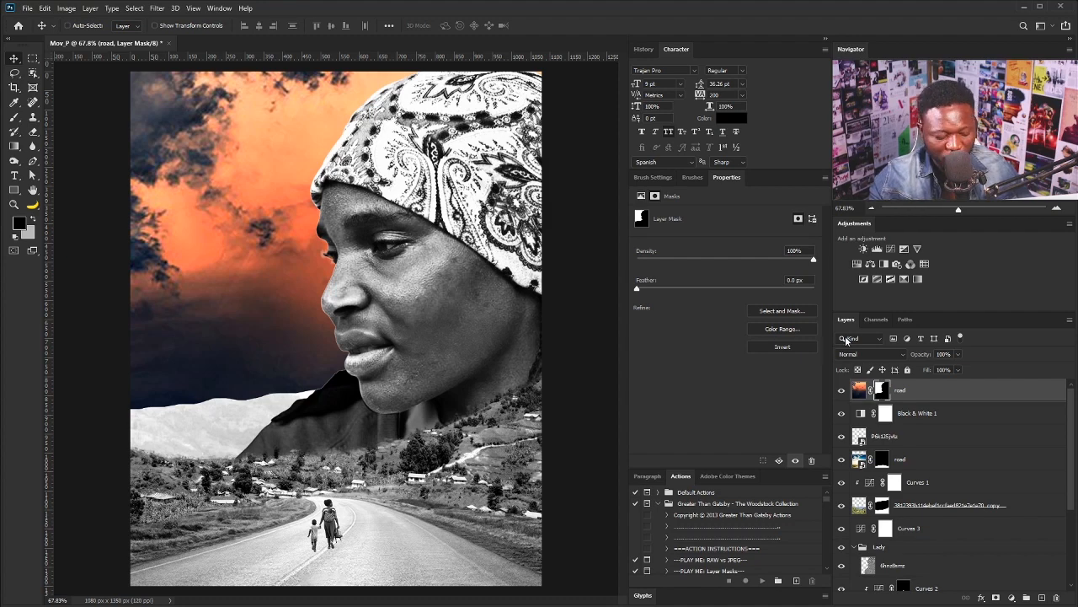
drag(202, 217, 224, 242)
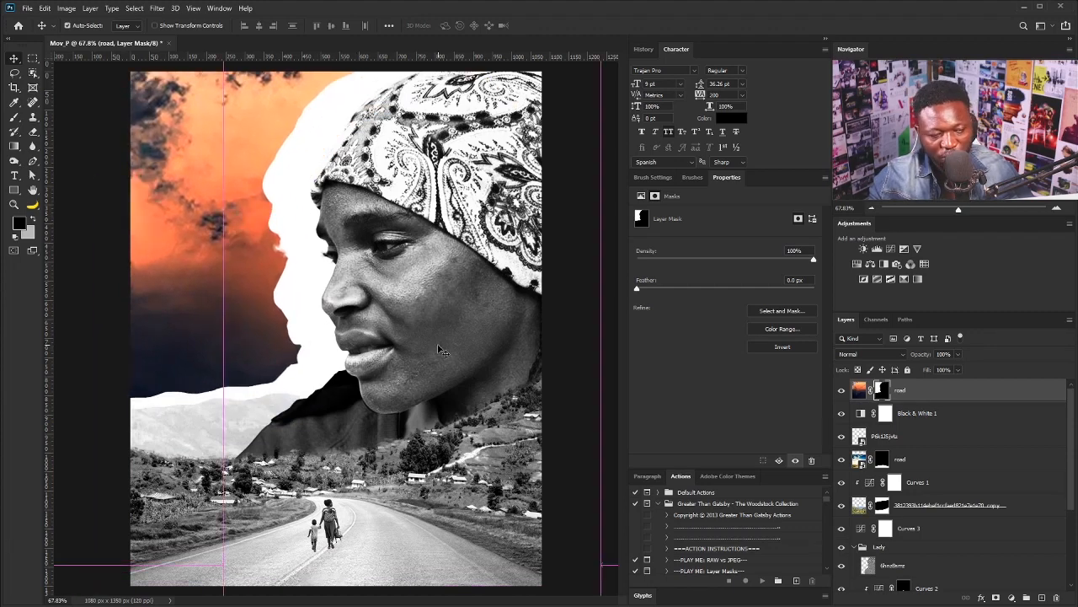
key(ctrl+z)
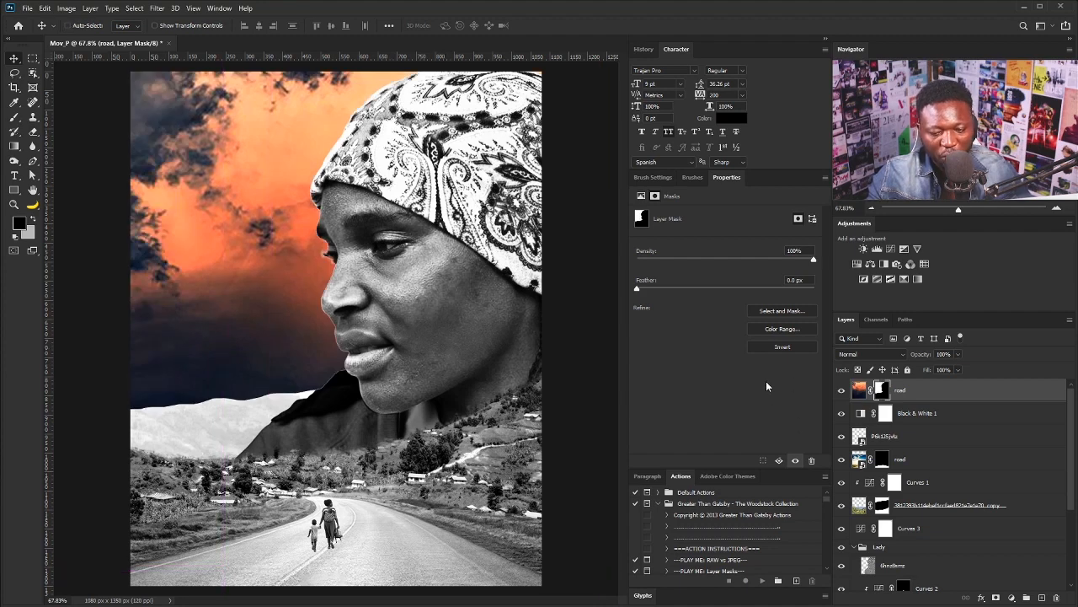
- Unlink the orange sky image from its layer mask and shift only the image within the masked area
click(870, 390)
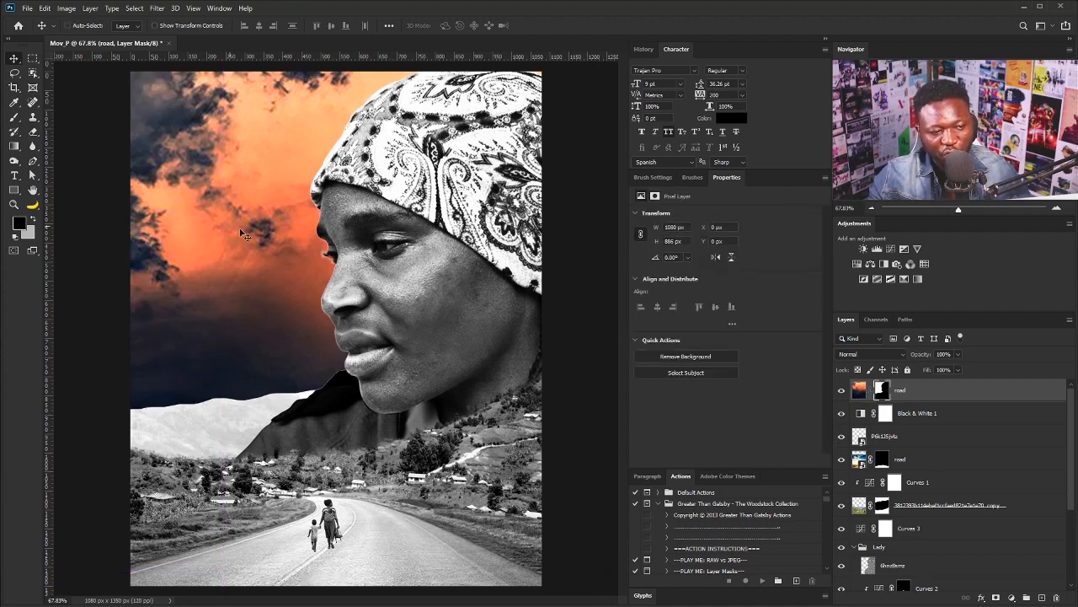
click(860, 392)
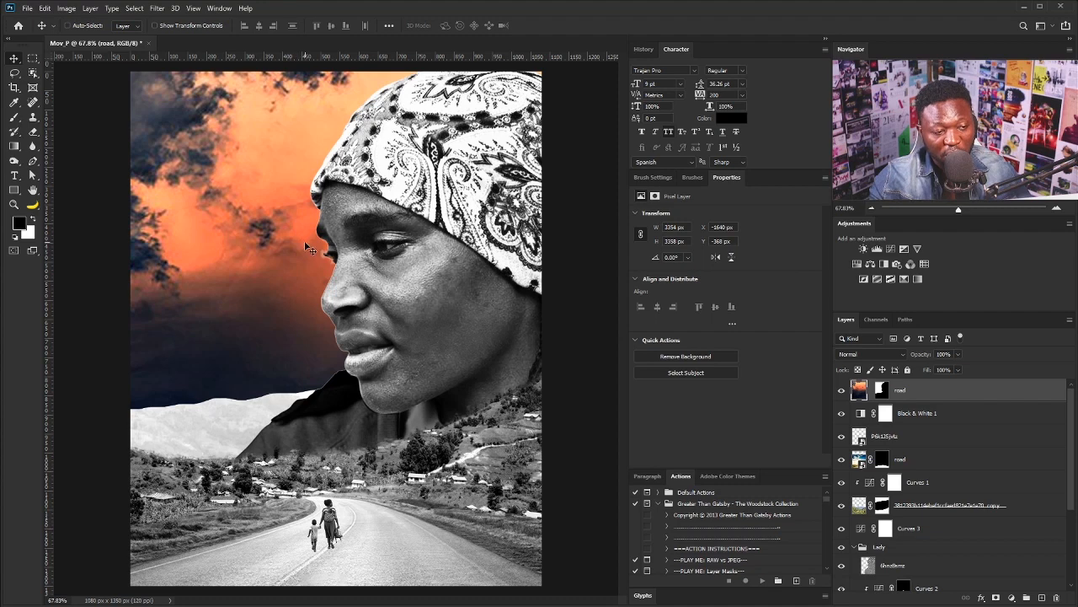
drag(303, 179, 345, 252)
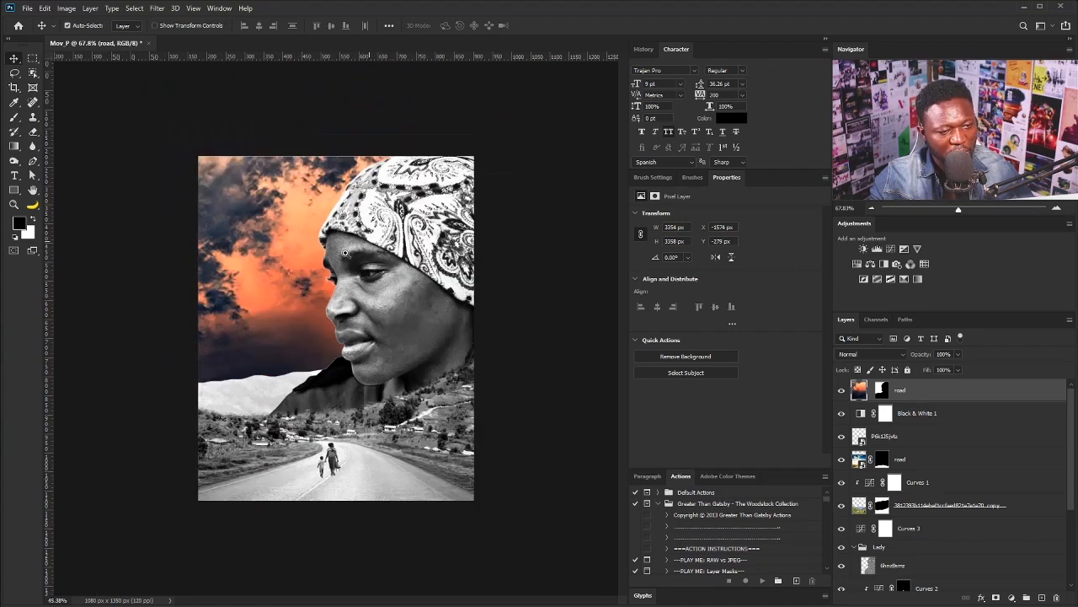
- Scale the sky image down to about 3162 x 3164 px and reposition it so its clouds fill the area behind the woman
key(ctrl+t)
drag(491, 315, 432, 357)
drag(606, 104, 608, 159)
drag(305, 311, 313, 338)
key(Return)
key(ctrl+0)
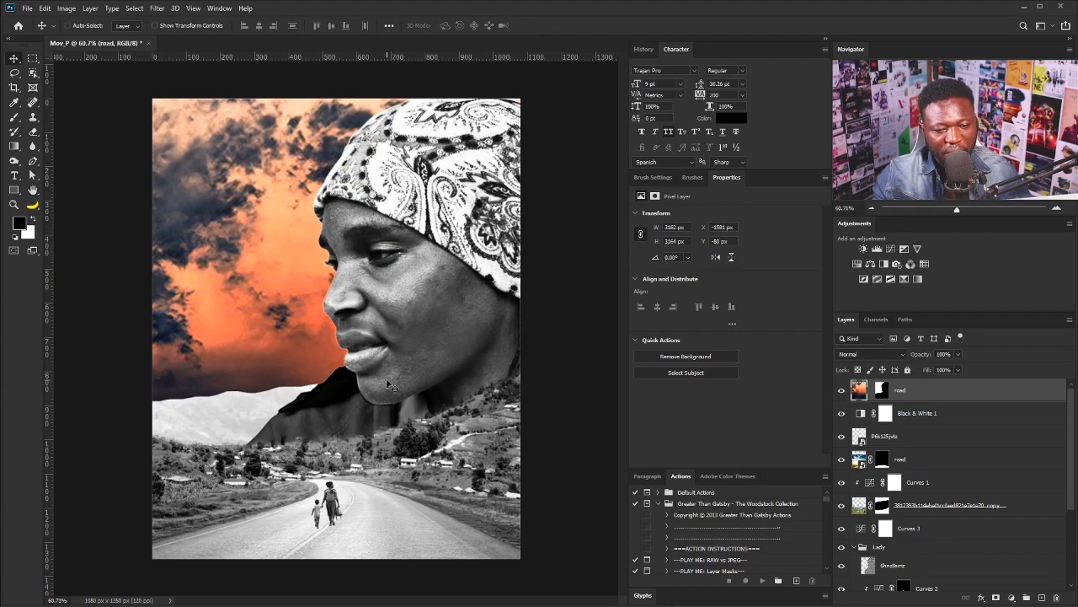
- Create a new layer named Sun Glow above the sky layer
alt+click(1041, 597)
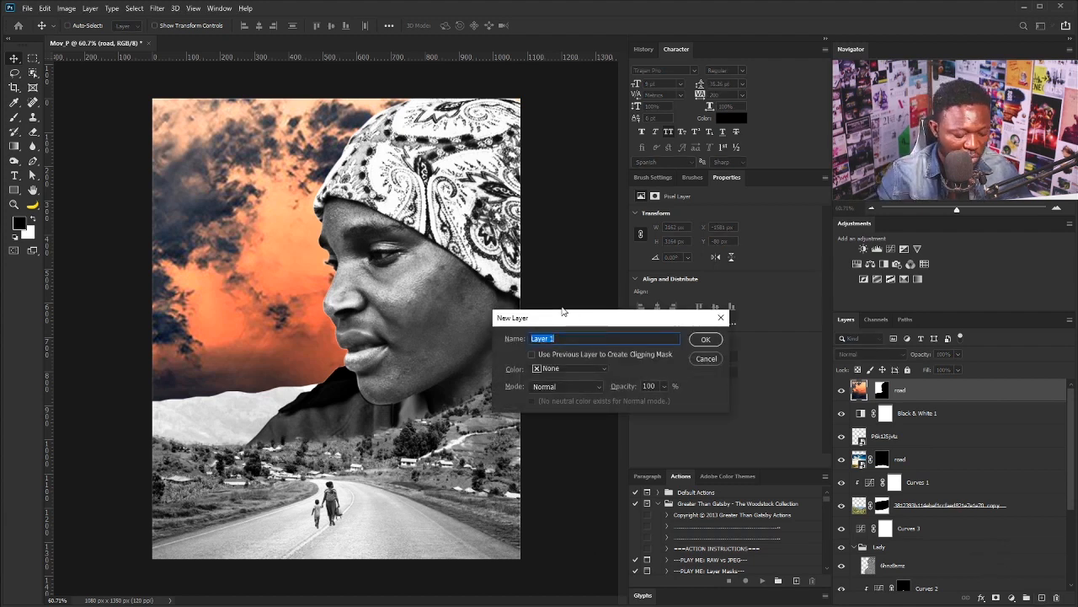
text(G)
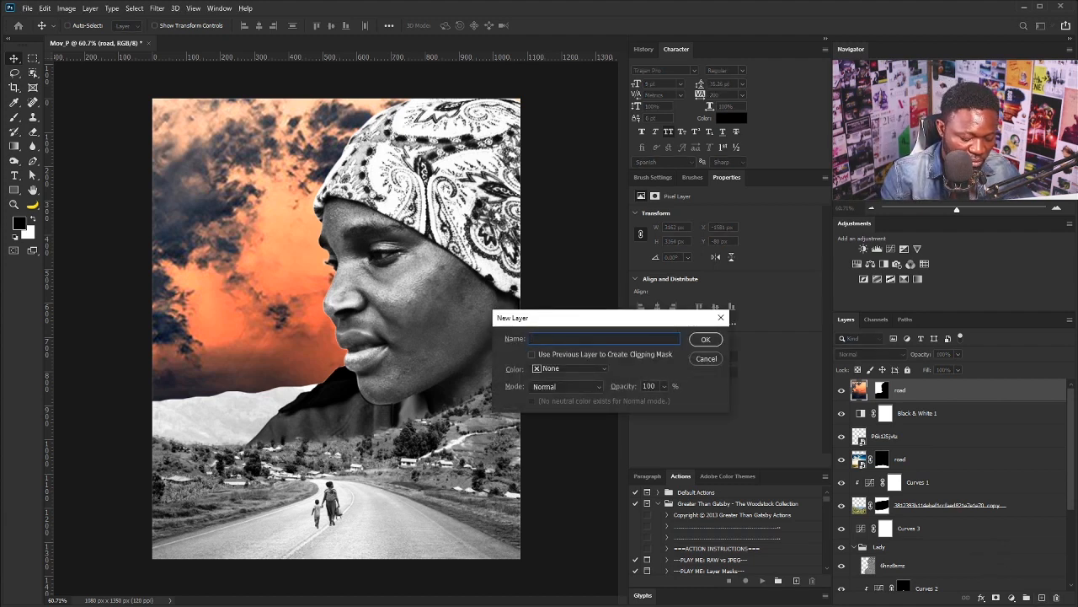
text(lo)
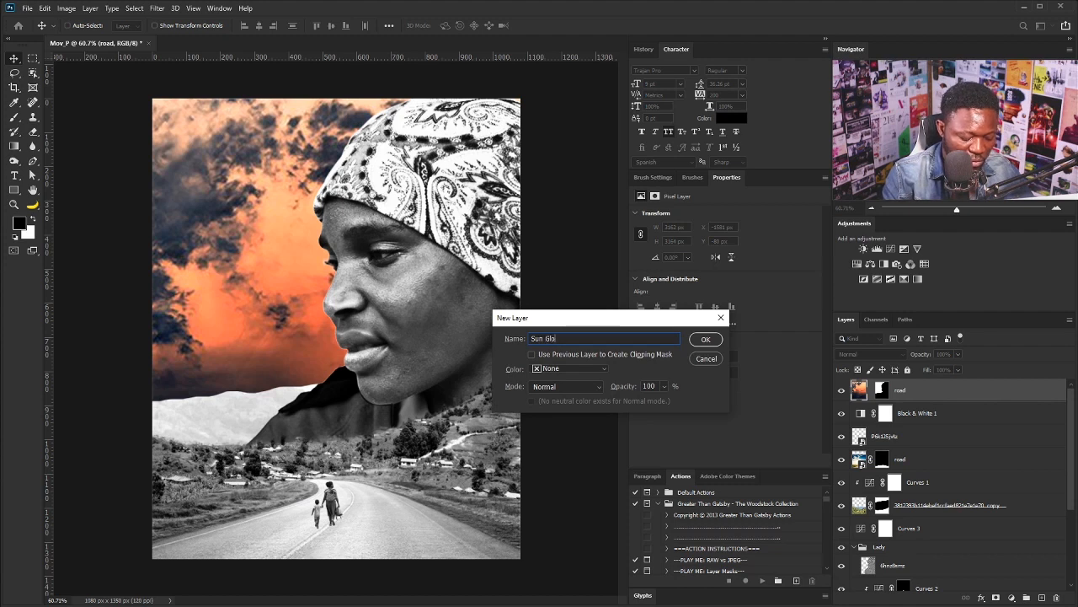
text(w)
key(Return)
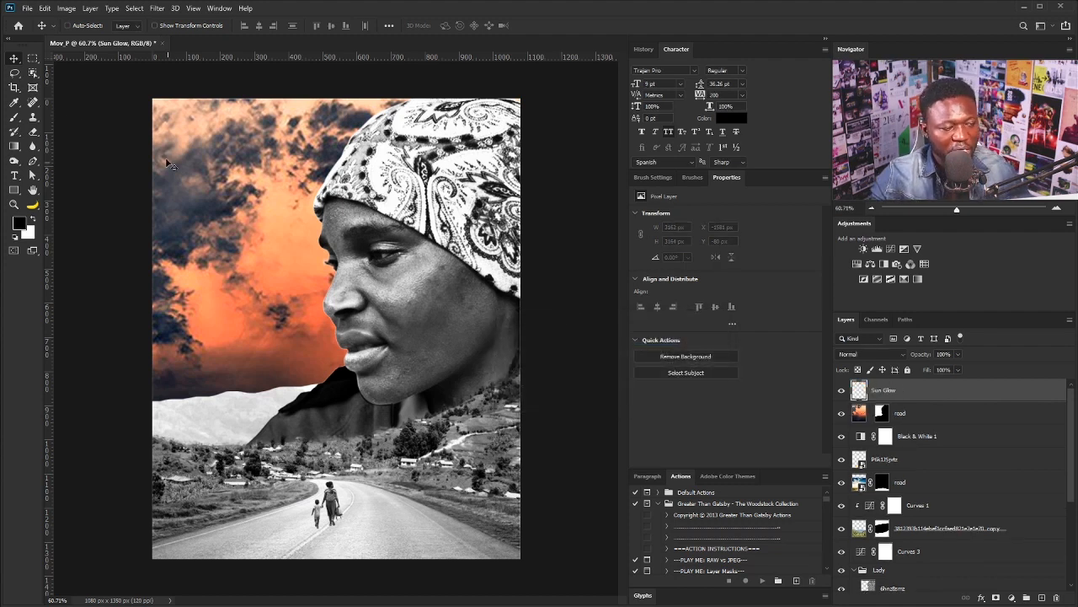
- Open the Gradient tool's custom gradient for editing and check the colour of its dark maroon stop
click(15, 148)
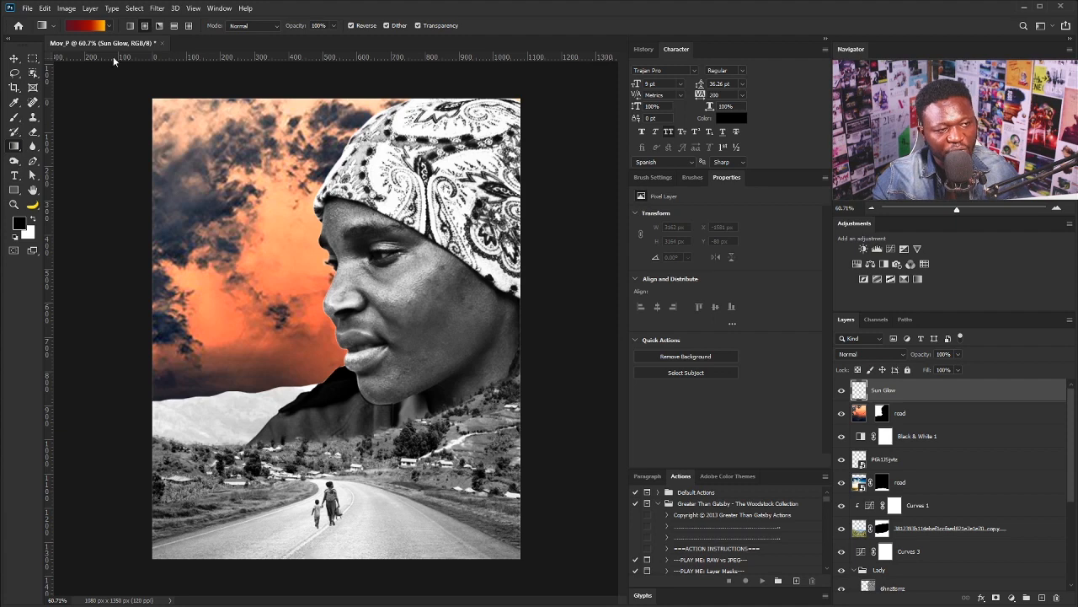
click(94, 28)
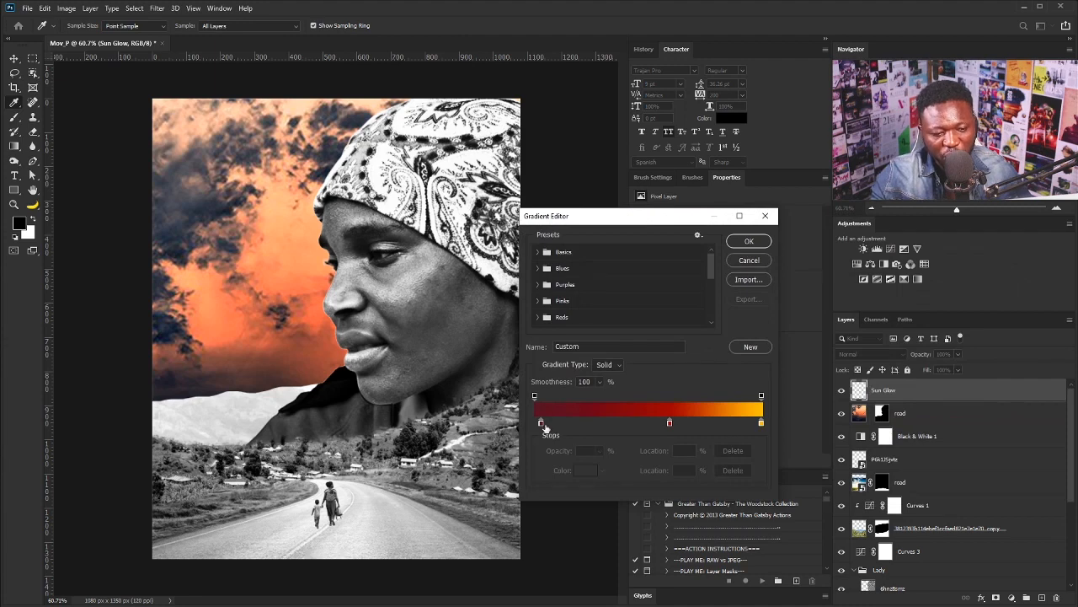
click(540, 423)
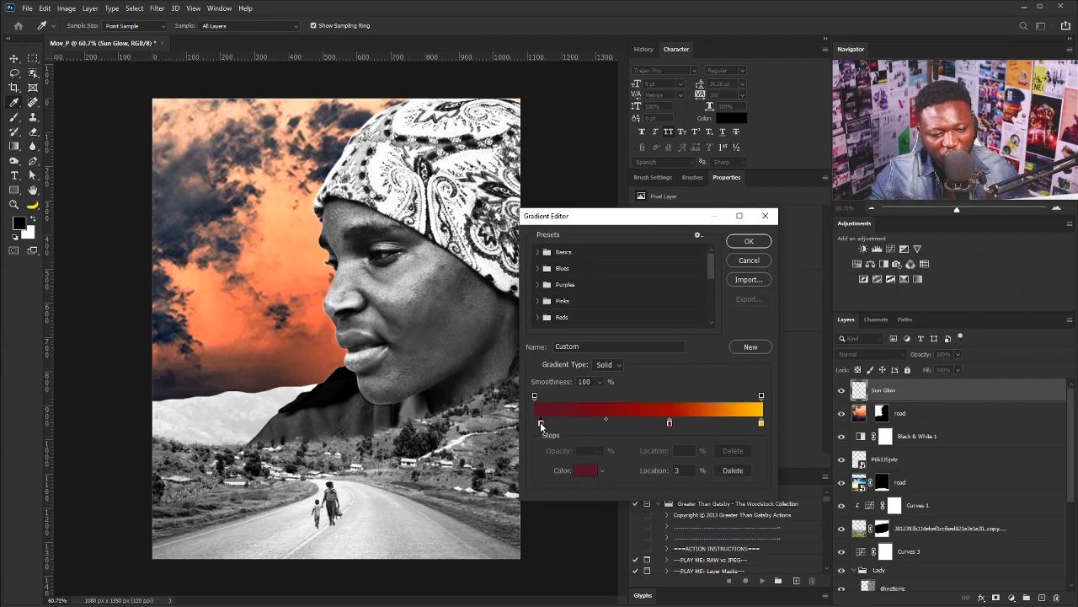
click(584, 471)
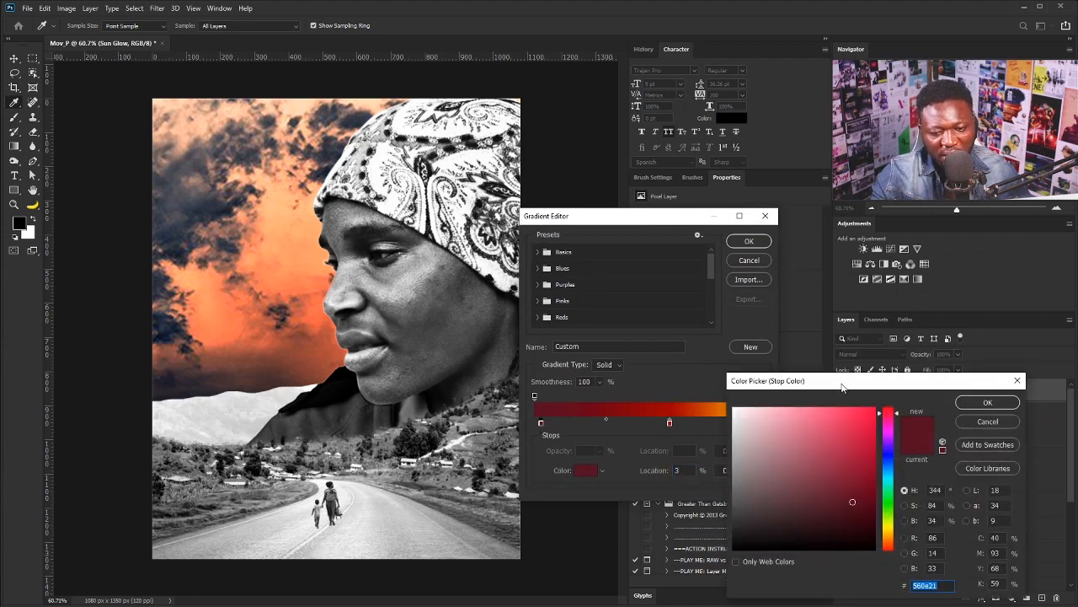
drag(841, 387, 626, 263)
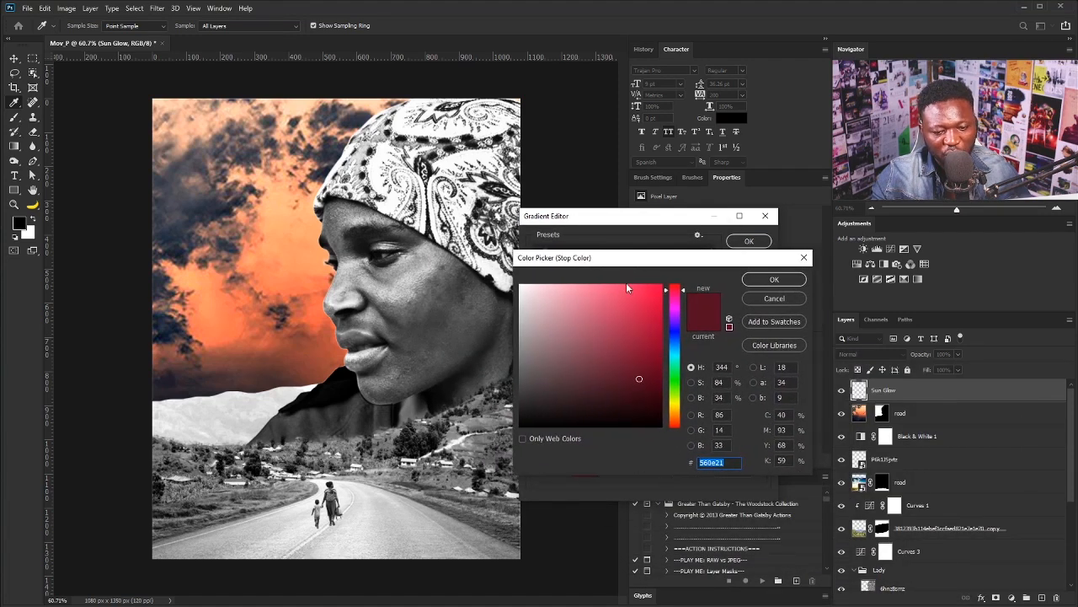
drag(724, 462, 714, 462)
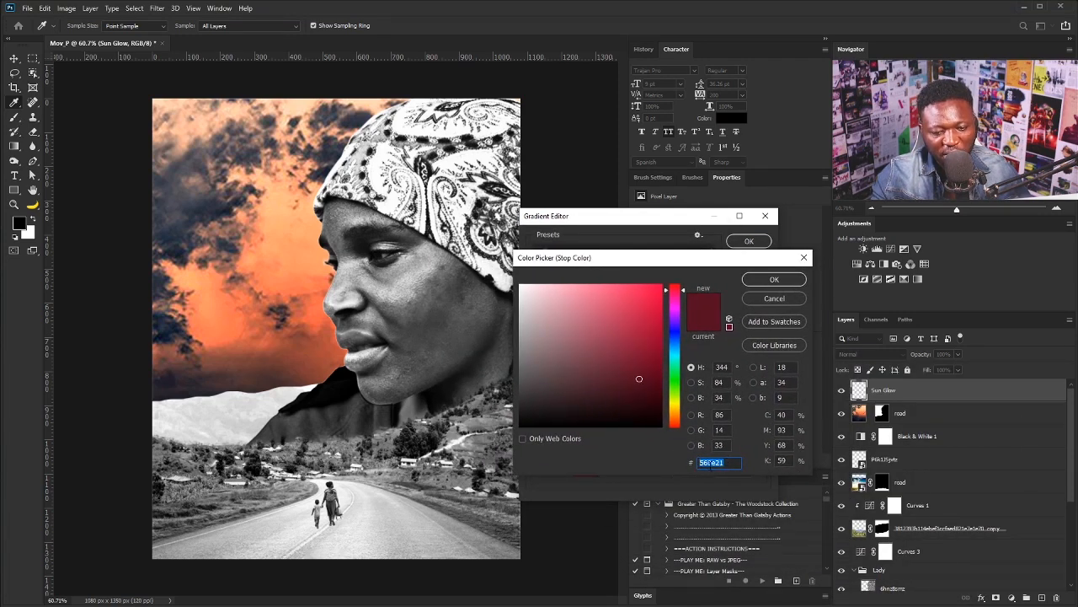
click(768, 281)
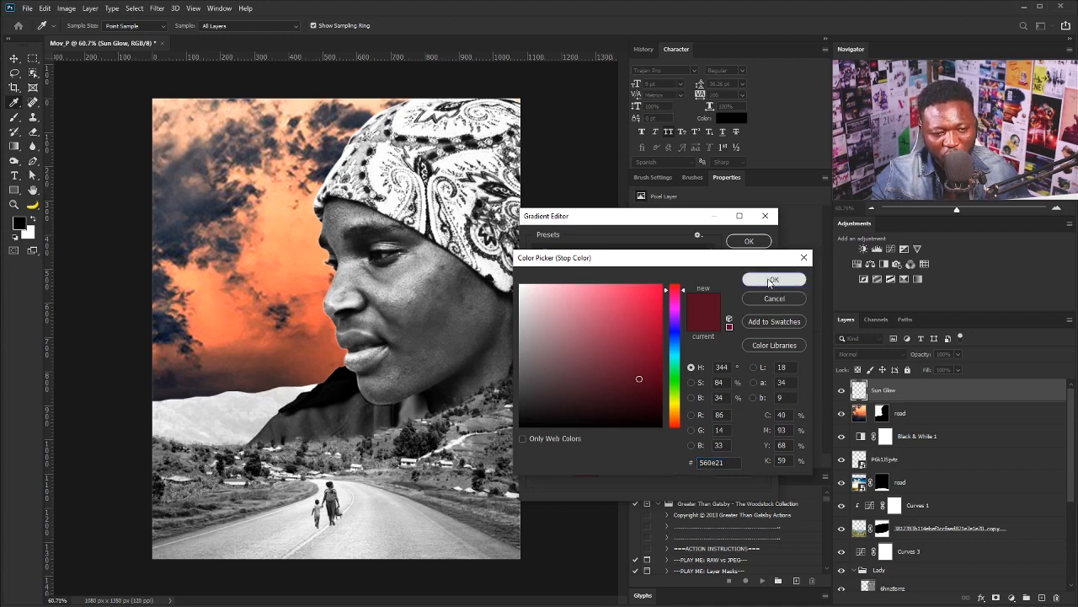
click(760, 283)
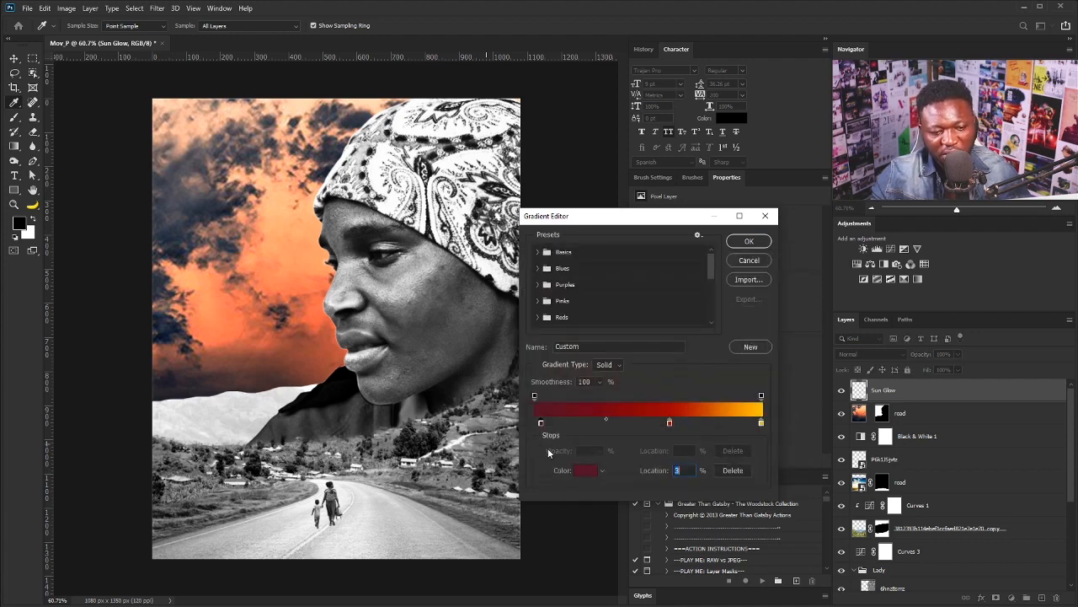
- Check the colours of the gradient's red middle stop and yellow end stop
click(669, 421)
click(578, 470)
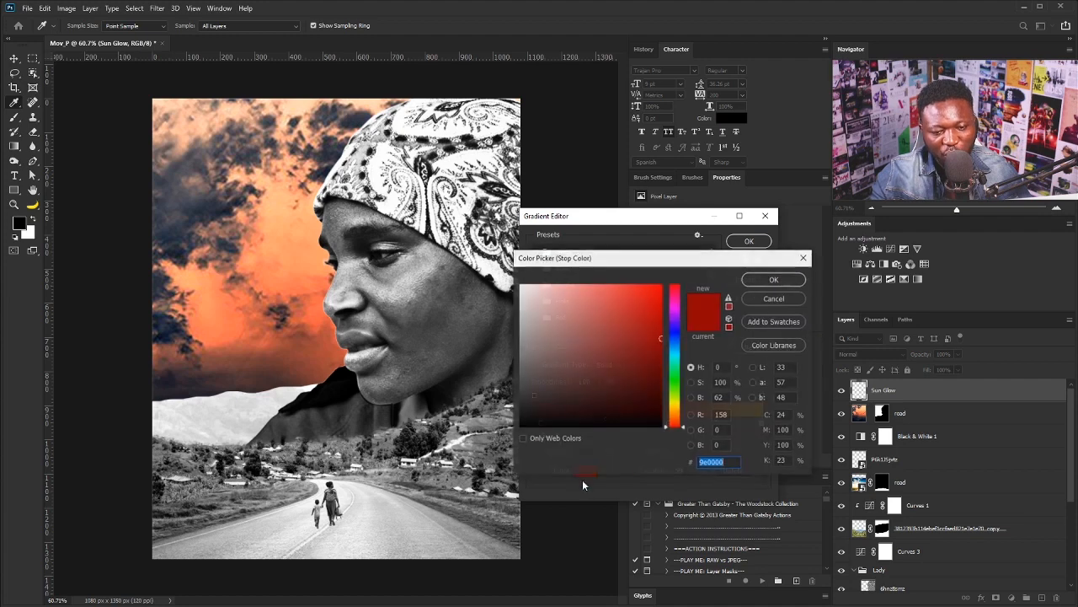
click(777, 283)
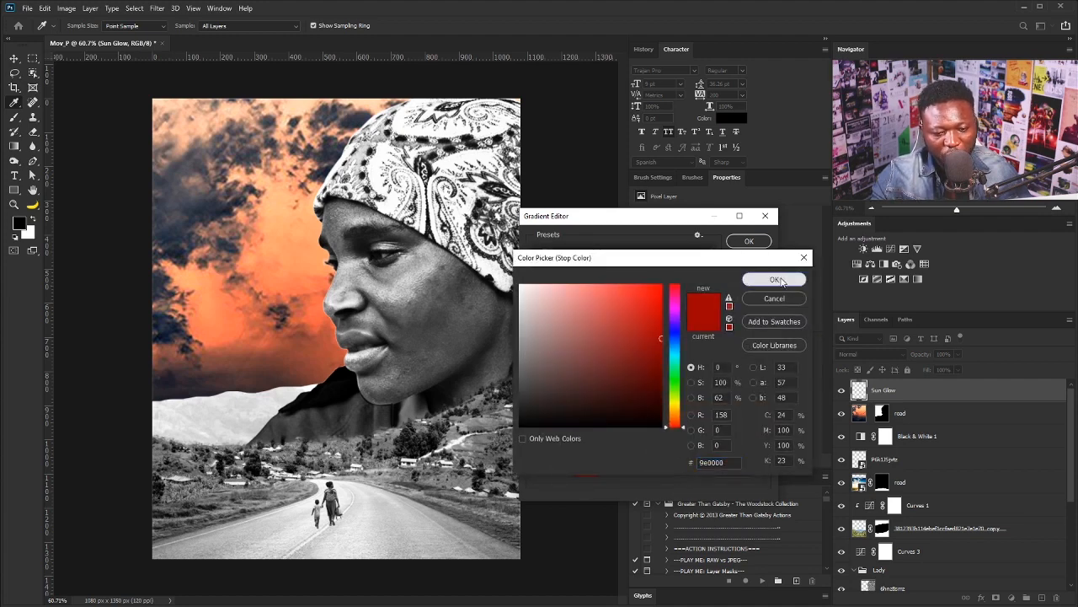
click(762, 424)
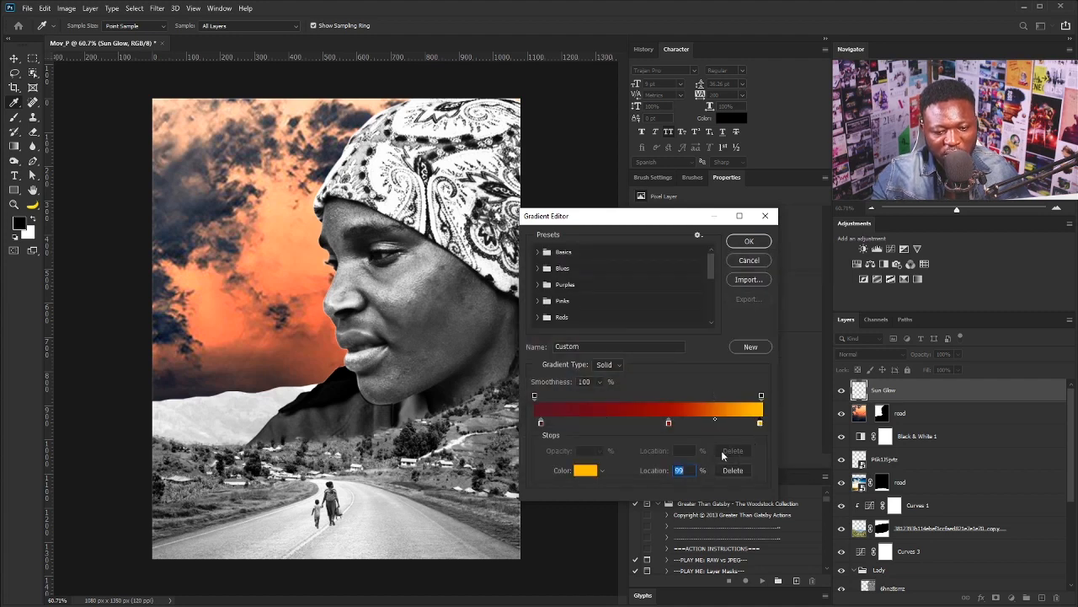
click(585, 470)
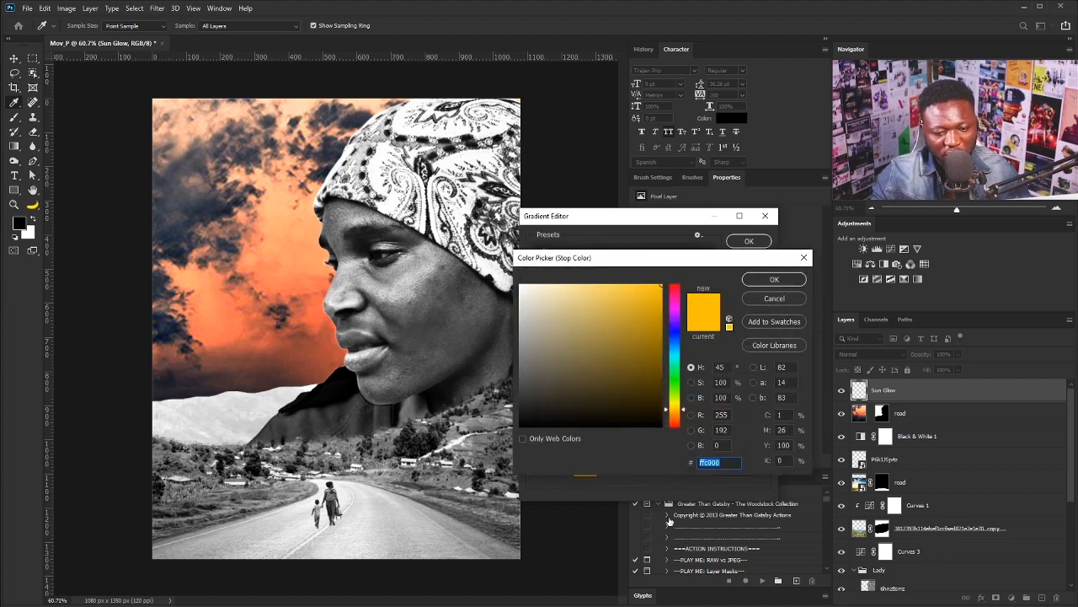
click(775, 279)
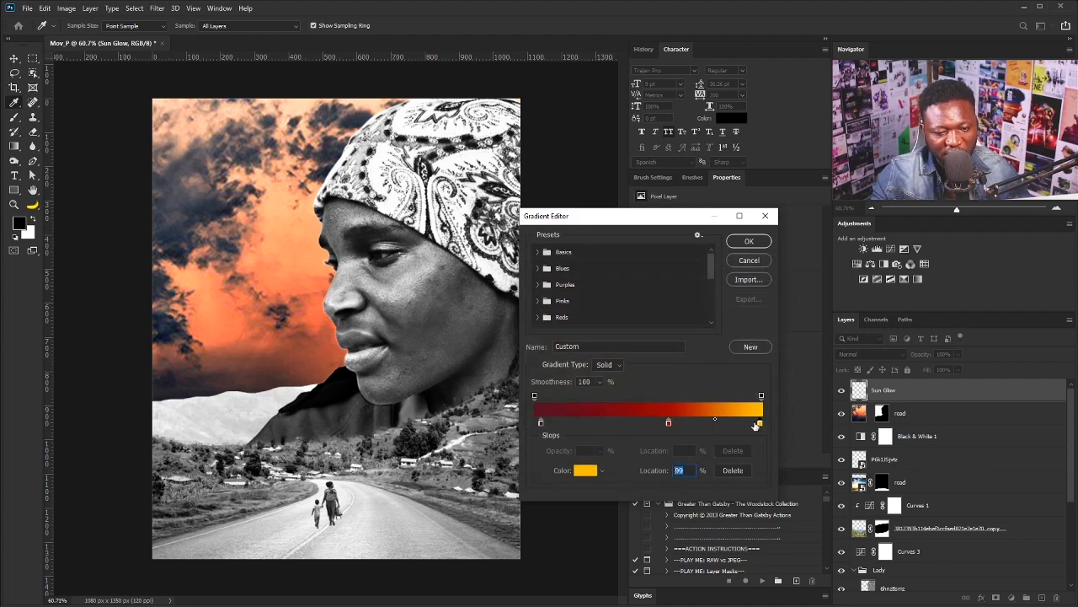
- Place the yellow stop at the gradient's end, shift the red stop slightly towards maroon, set the maroon stop to 4%, and accept the gradient
drag(757, 426, 763, 424)
drag(670, 424, 664, 435)
click(542, 423)
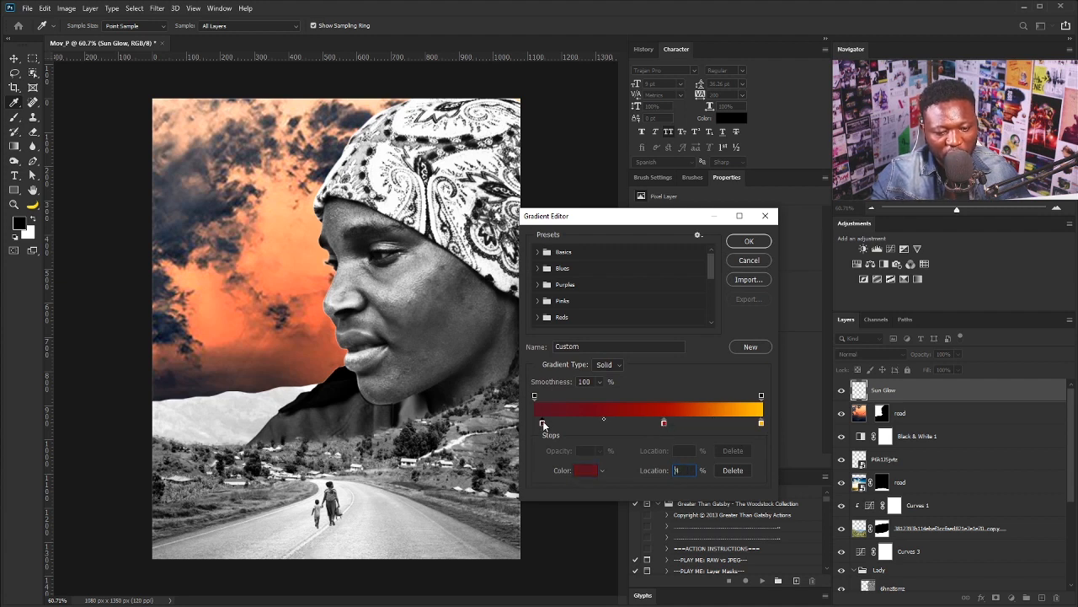
drag(544, 425, 544, 424)
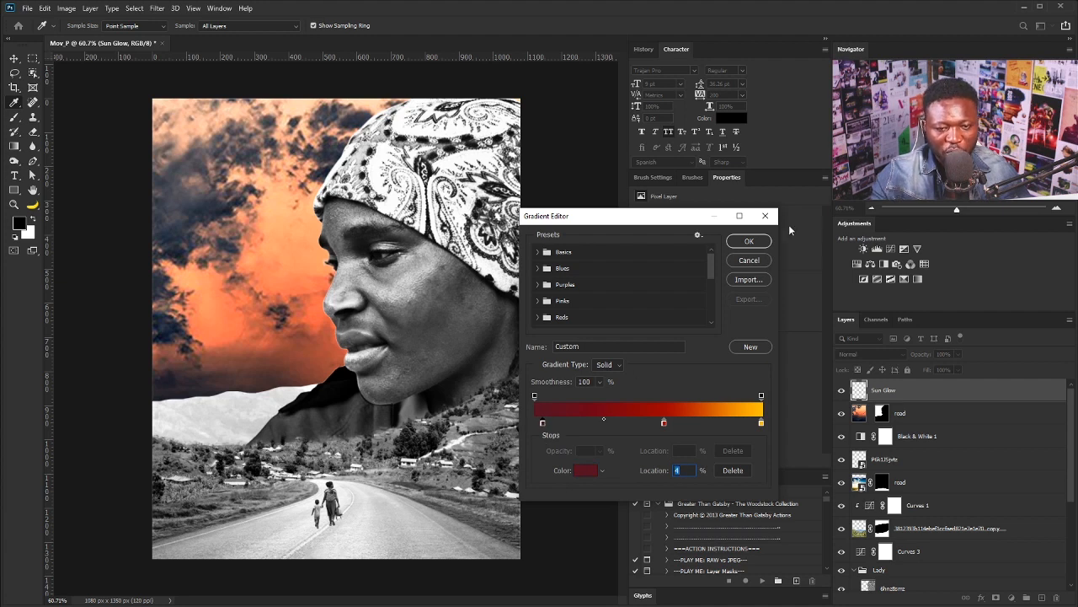
click(749, 242)
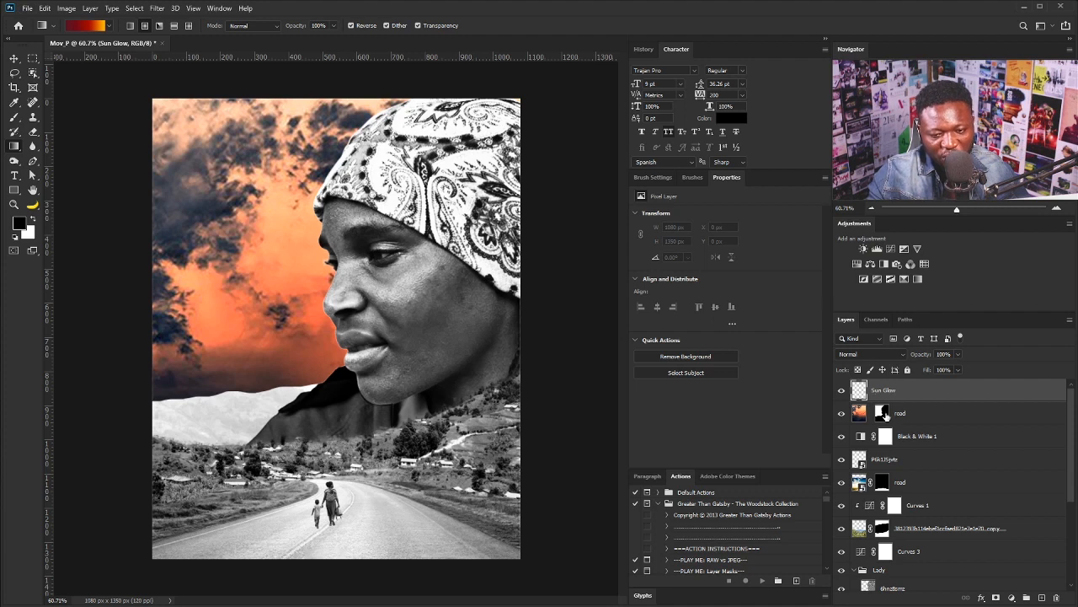
- Copy the sky layer's mask to Sun Glow and draw a radial gradient glowing from just above the mountain ridge, redrawing it to adjust its centre
drag(881, 416, 882, 390)
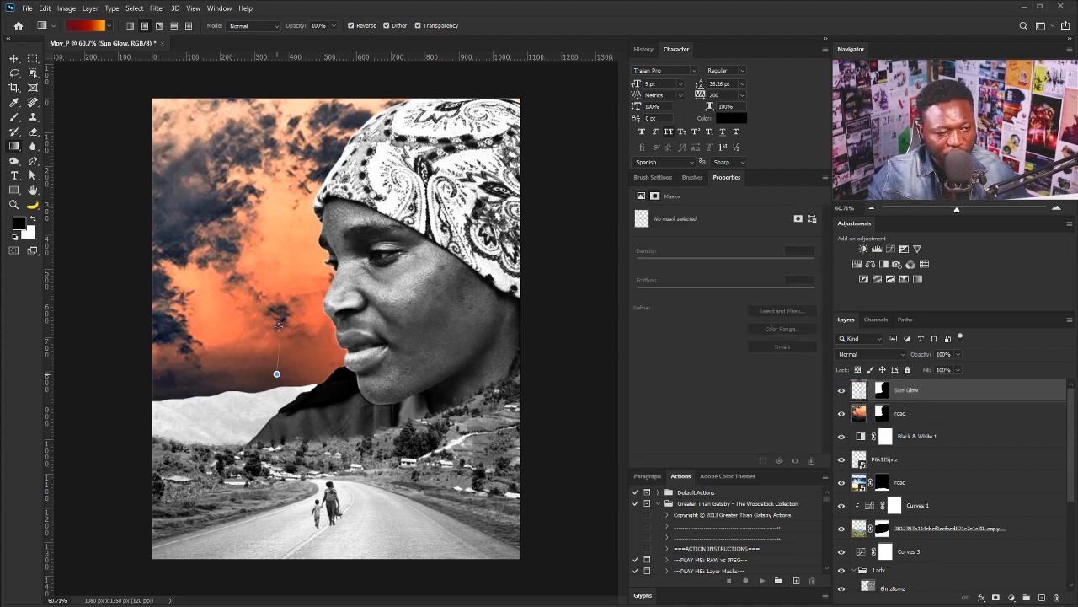
drag(278, 325, 260, 223)
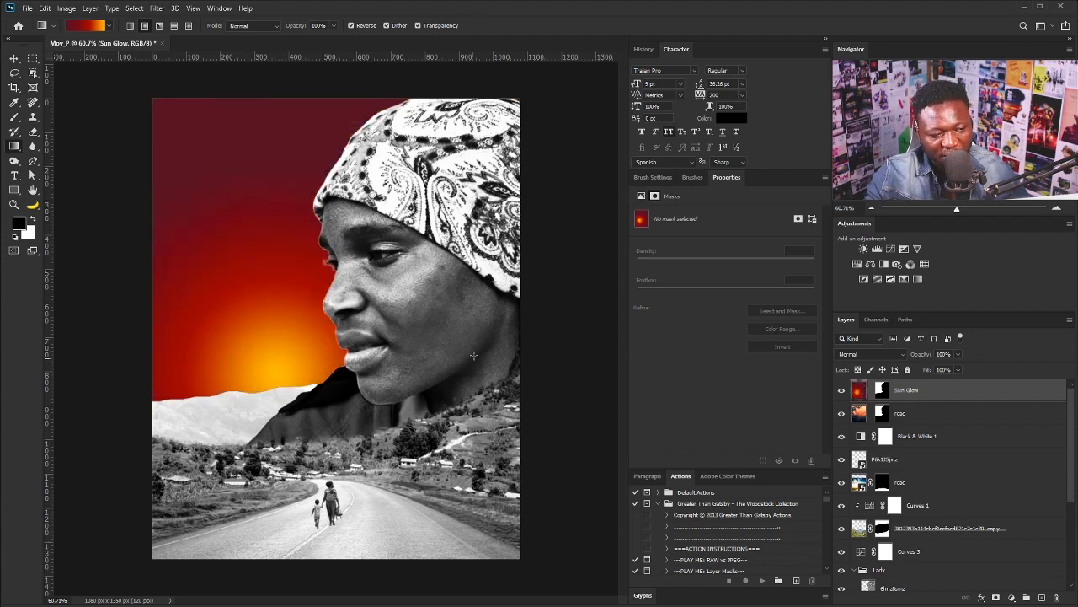
key(ctrl+z)
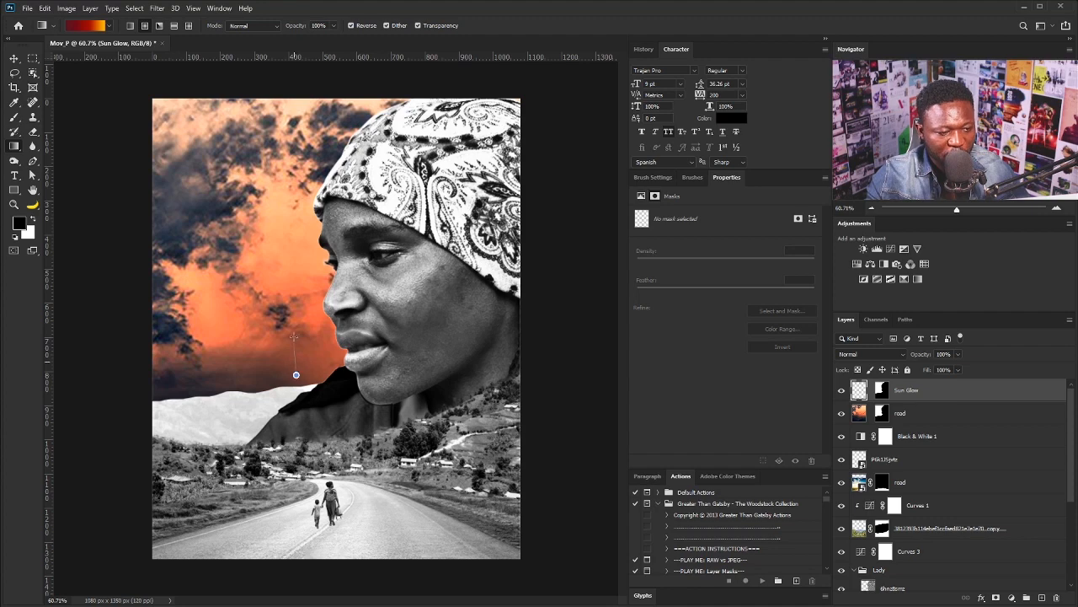
drag(294, 337, 223, 131)
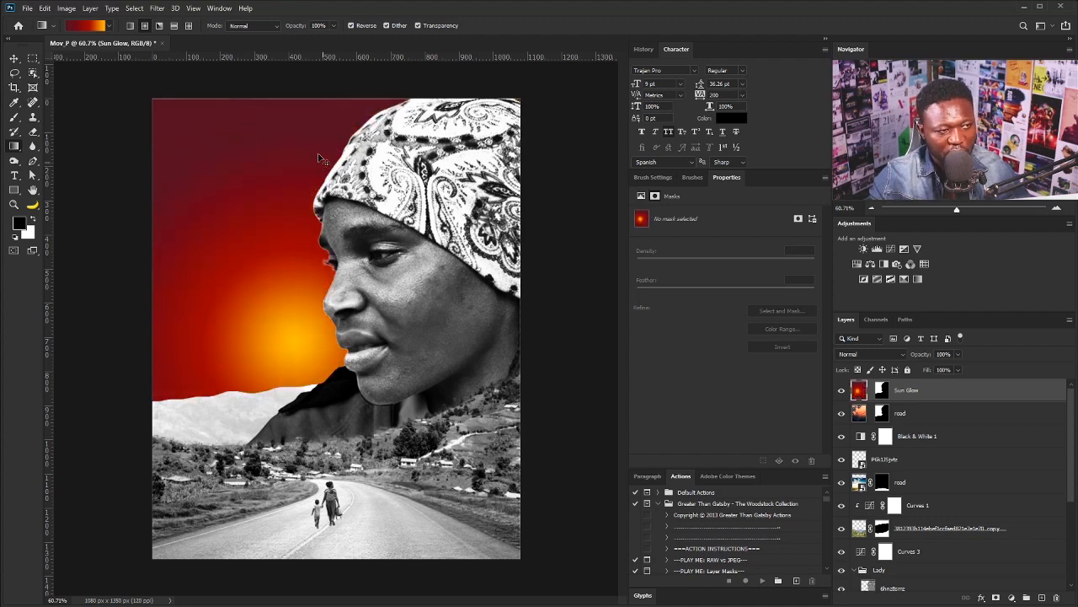
key(ctrl+z)
- Widen the gradient's glow by setting the red stop to 42% and the yellow stop to about 85%
click(95, 28)
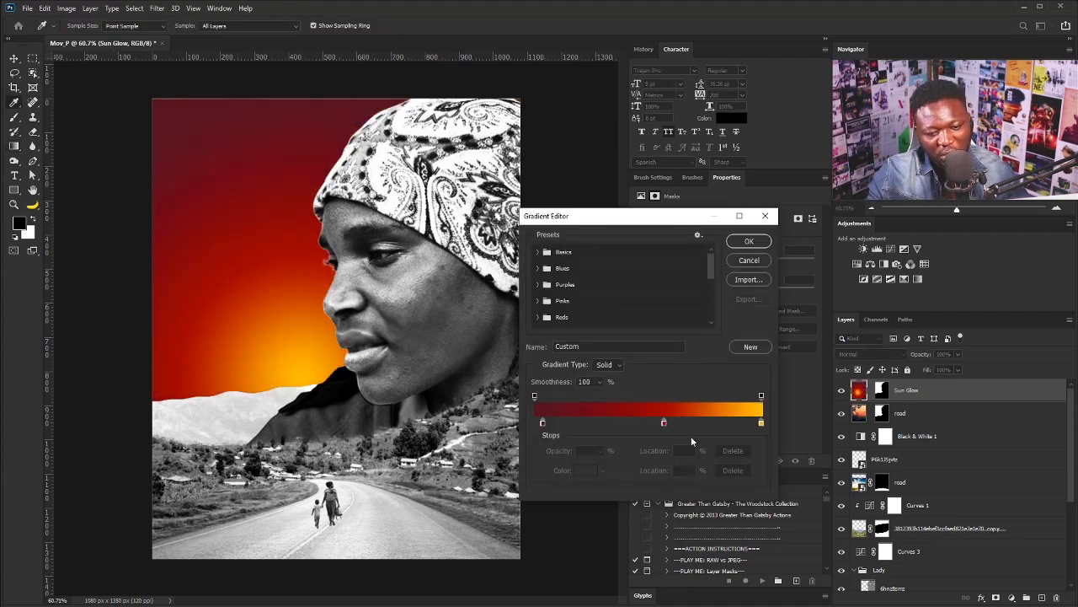
drag(665, 423, 634, 425)
drag(756, 425, 682, 451)
drag(762, 427, 730, 427)
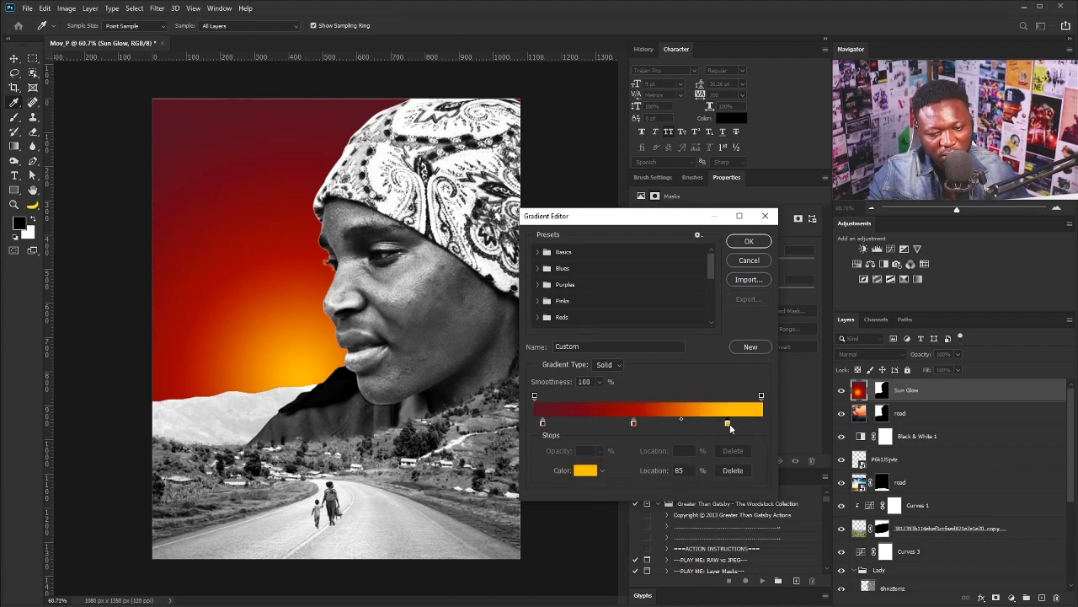
drag(635, 424, 631, 423)
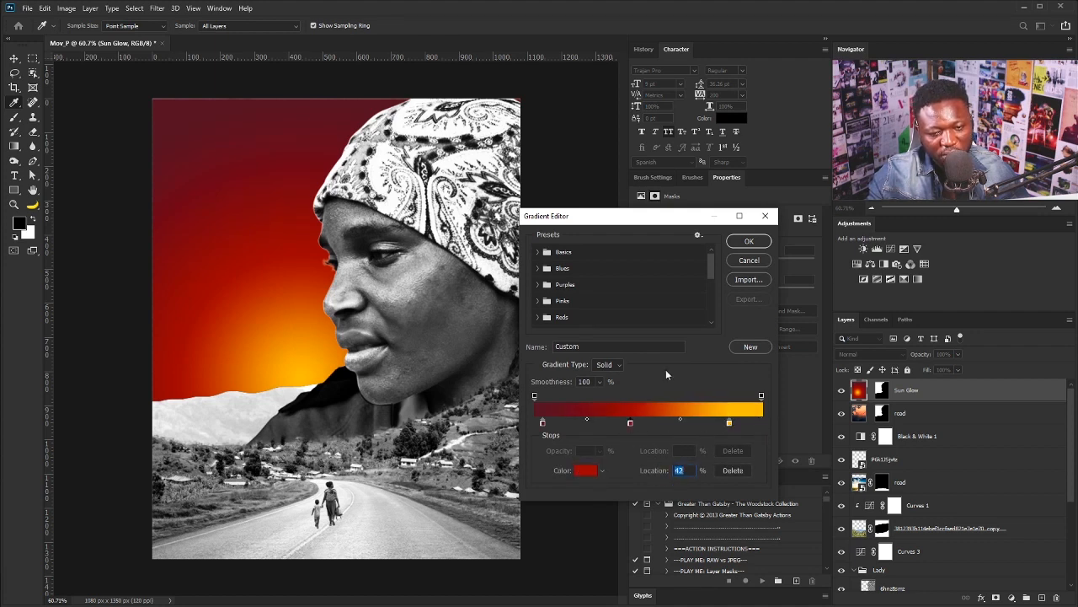
click(749, 242)
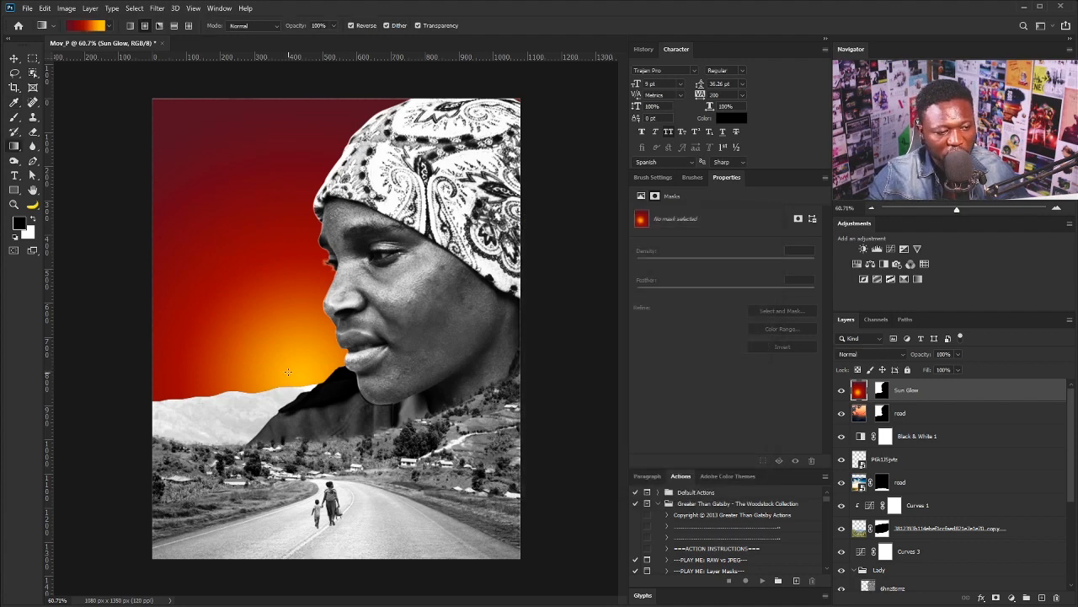
- Redraw the Sun Glow radial gradient from just above the ridge up to the sky's upper edge and blend the layer as Hard Light
drag(288, 371, 239, 114)
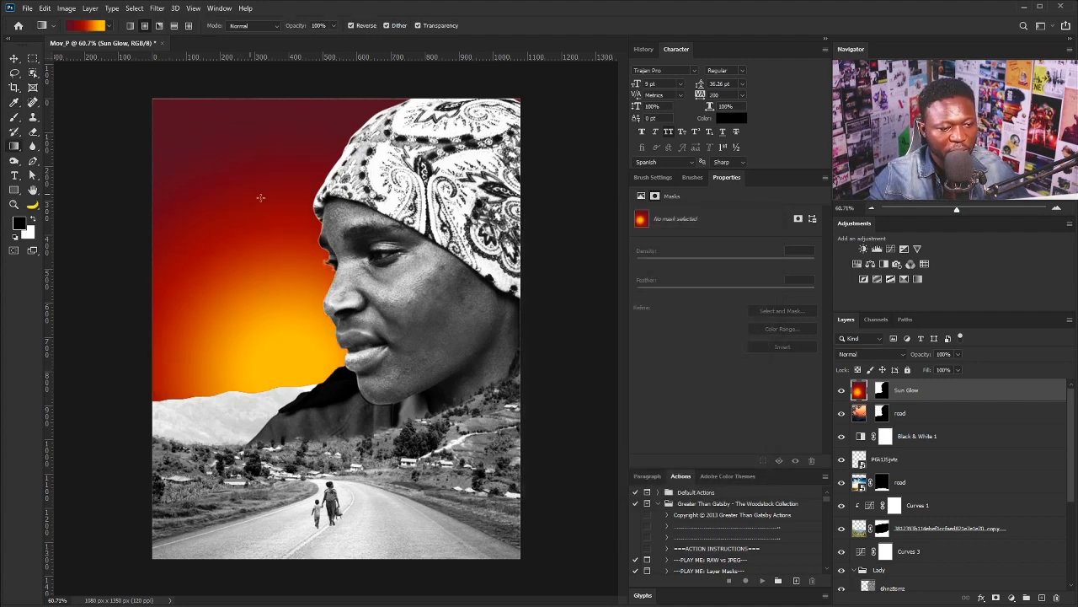
click(871, 357)
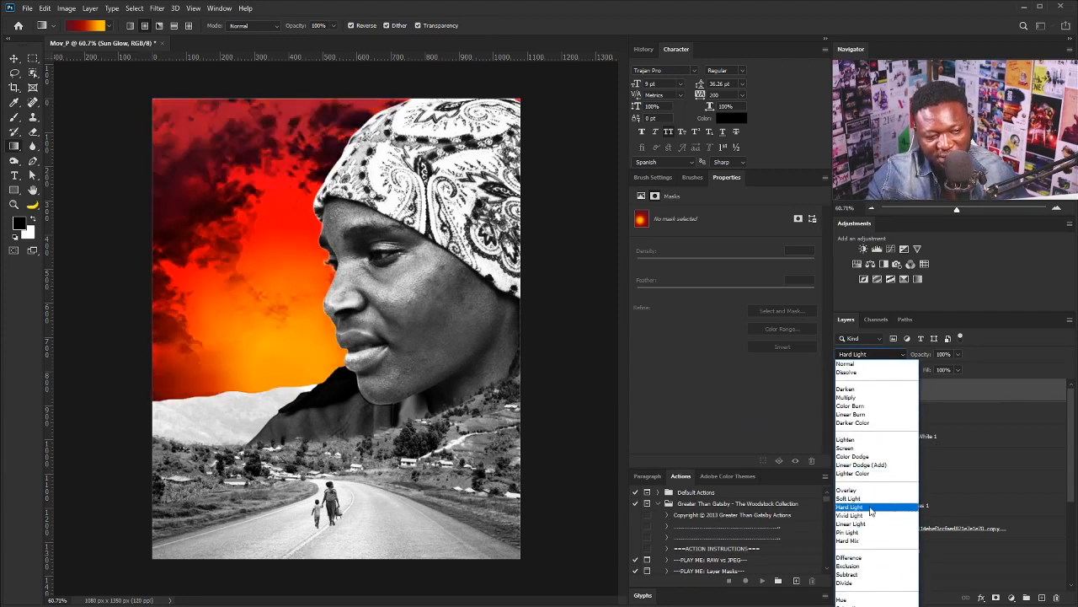
click(841, 507)
- Sample the red from the top of the sky and add a new layer named Red directly above the sky layer
click(868, 415)
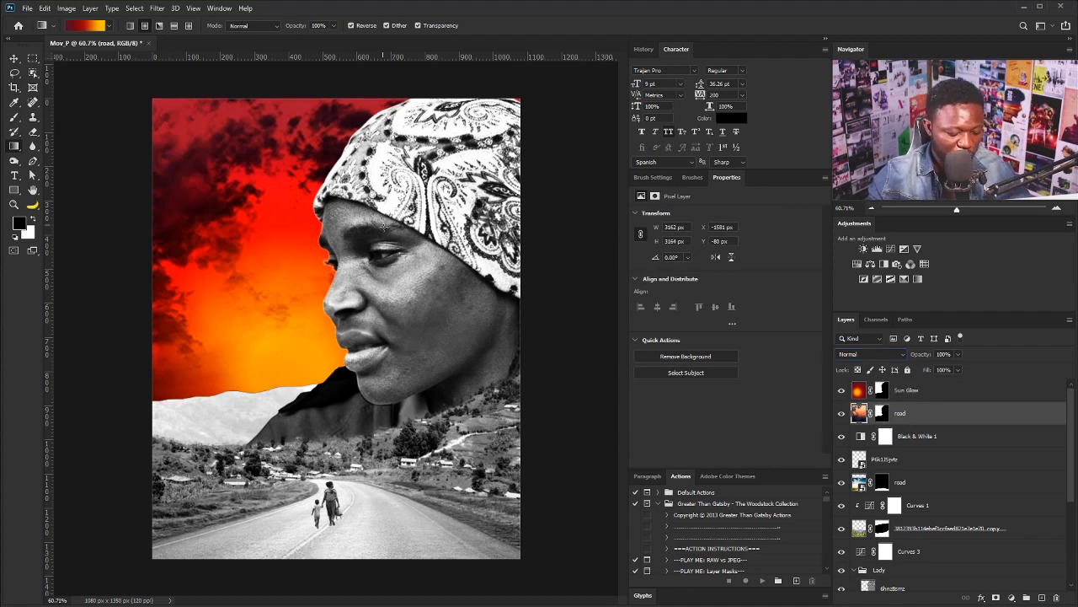
alt+click(301, 108)
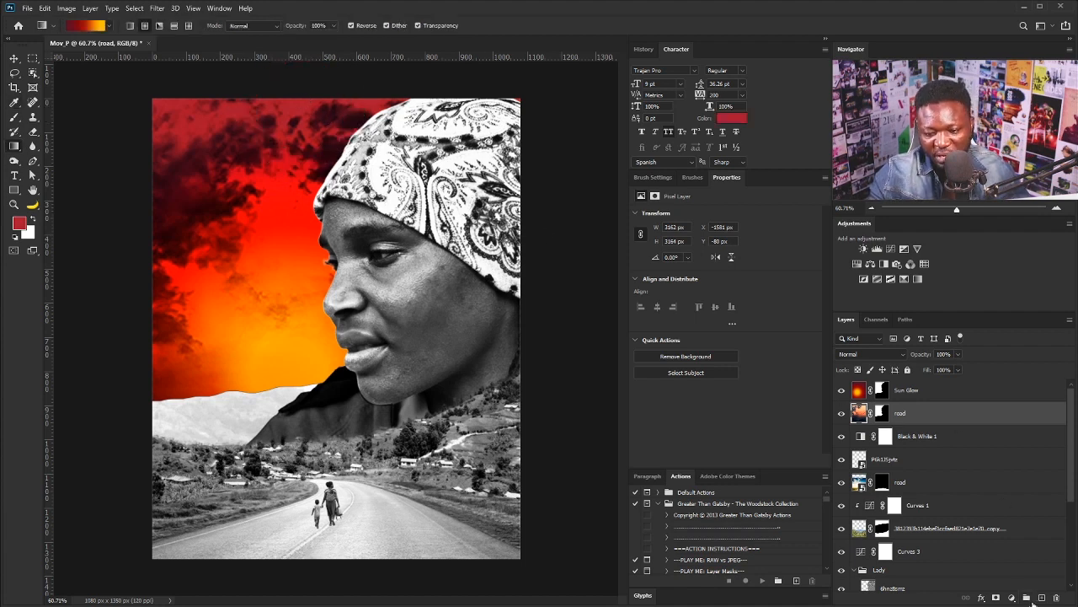
click(1041, 598)
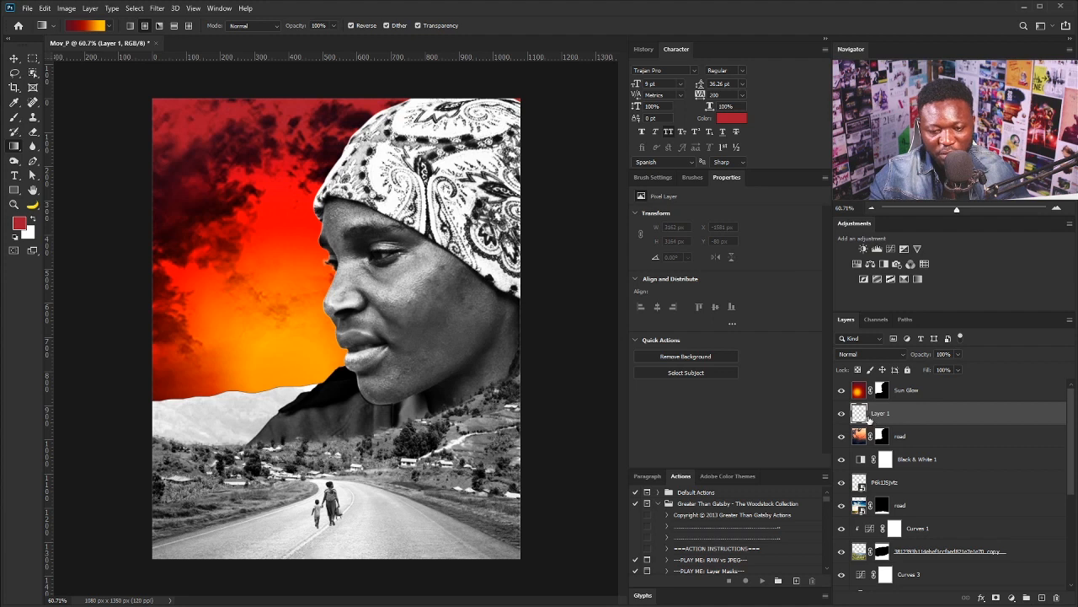
double_click(876, 415)
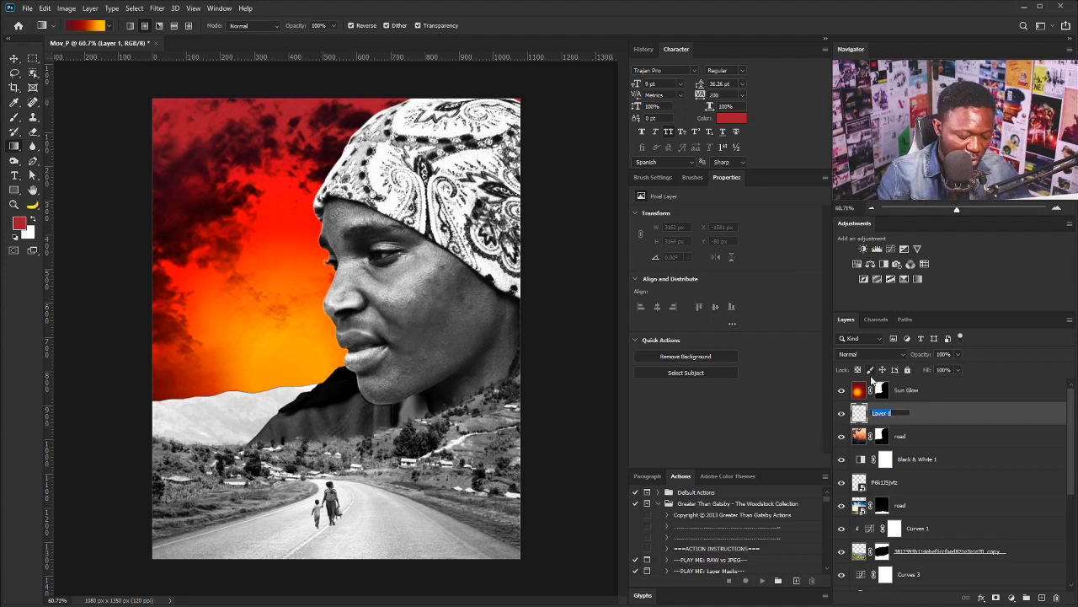
text(Red)
key(Return)
- Paint red over the upper sky and headscarf with a soft round brush enlarged to 500 px
key(b)
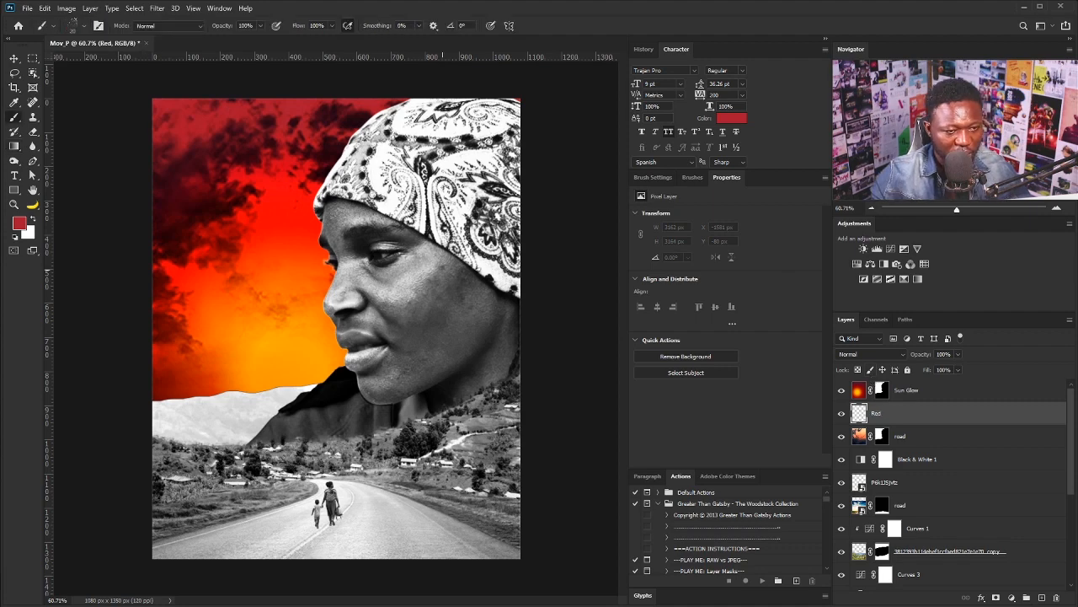
key(F5)
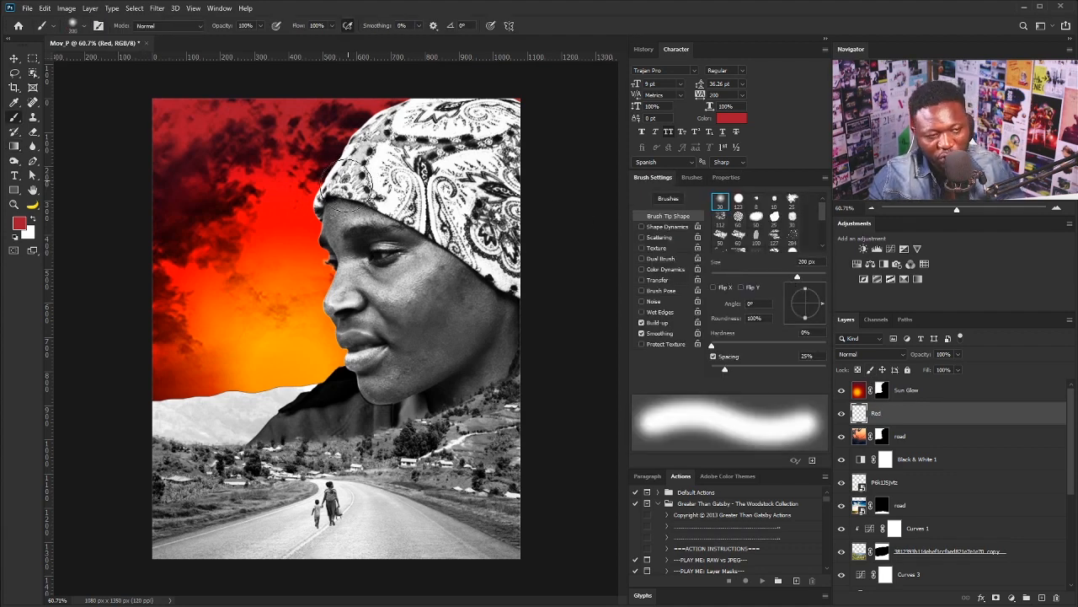
key(bracketright)
key(bracketright)
key(bracketright)
key(bracketright)
key(bracketright)
key(bracketright)
mouse_move(366, 185)
mouse_down()
mouse_move(354, 136)
mouse_move(332, 134)
mouse_move(433, 127)
mouse_move(388, 127)
mouse_move(399, 169)
mouse_move(370, 199)
mouse_move(421, 202)
mouse_up()
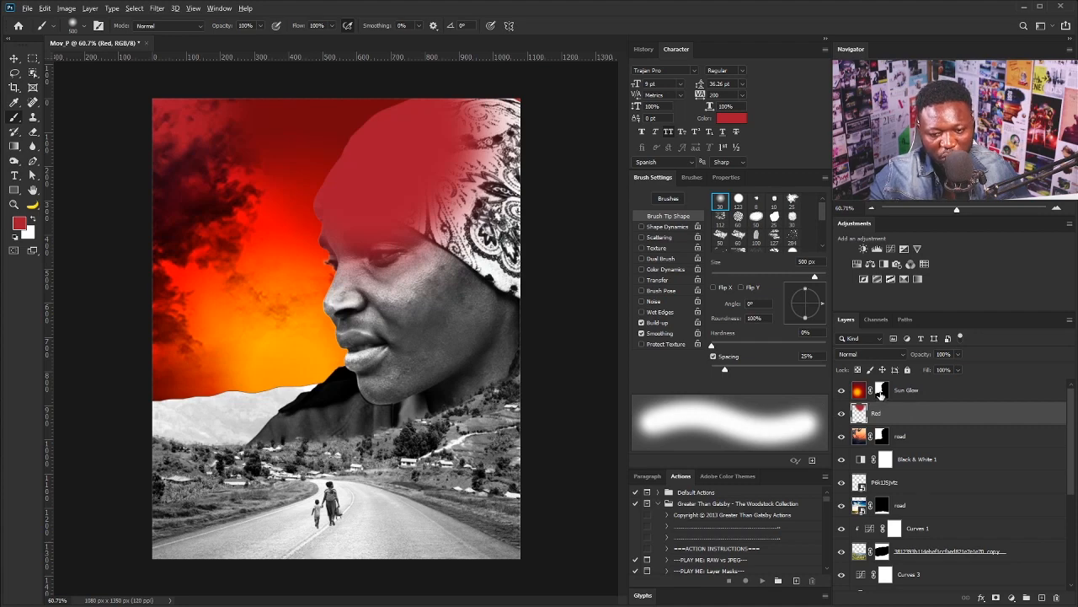
- Copy the Sun Glow mask to the Red layer and paint more red over the dark clouds, reducing the brush flow to 46%
drag(881, 394, 881, 414)
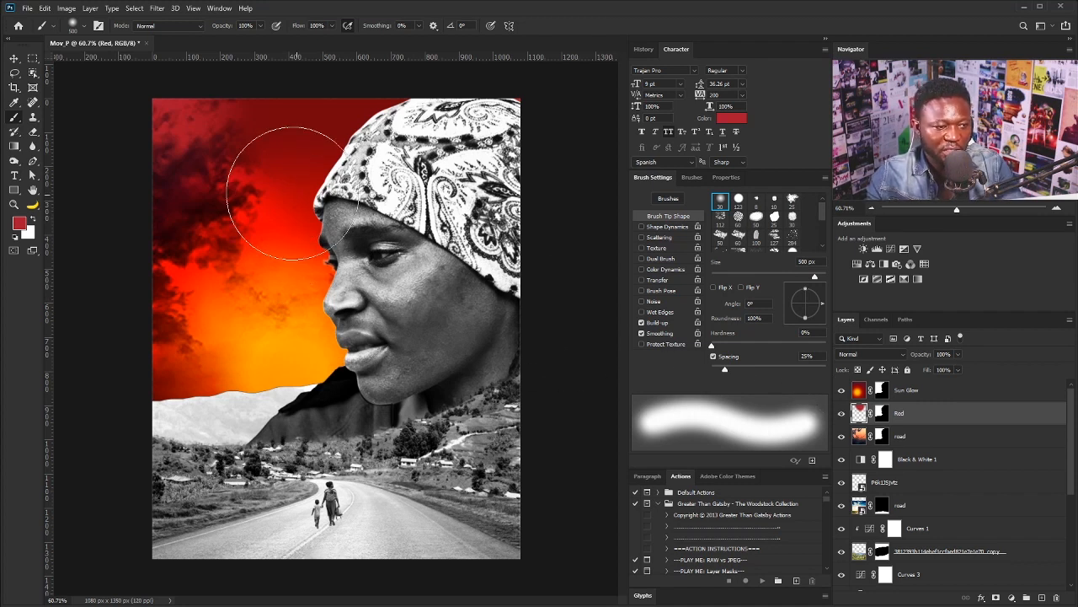
click(276, 202)
click(254, 202)
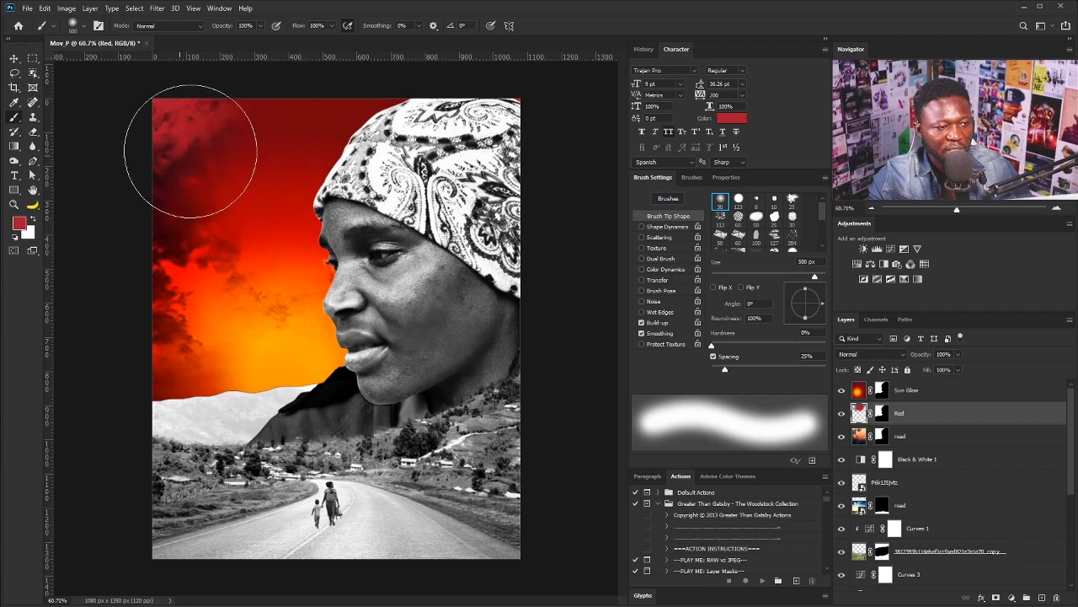
click(332, 25)
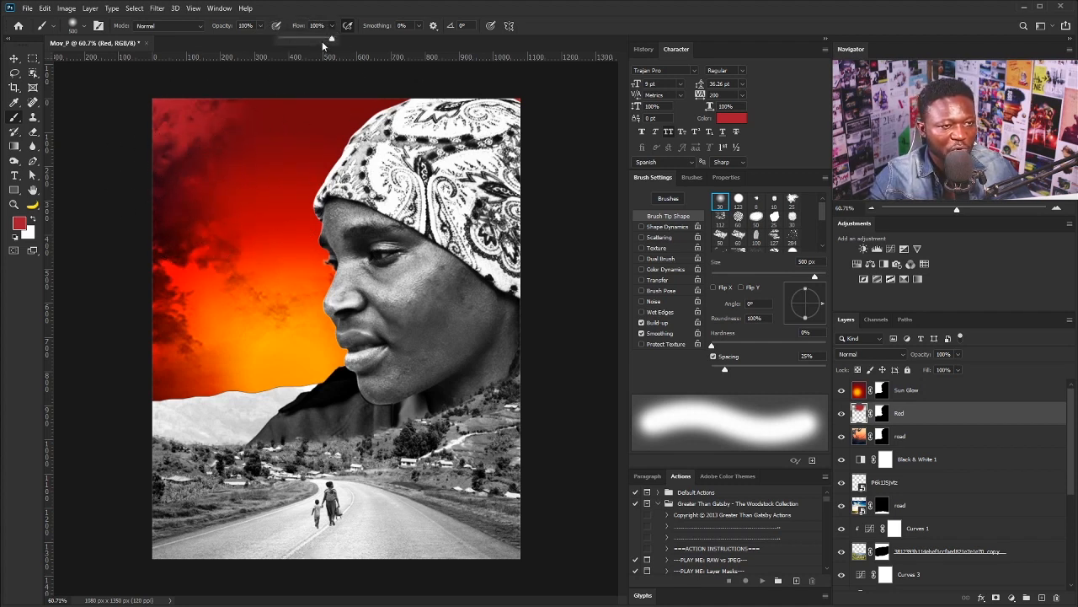
drag(323, 43, 303, 42)
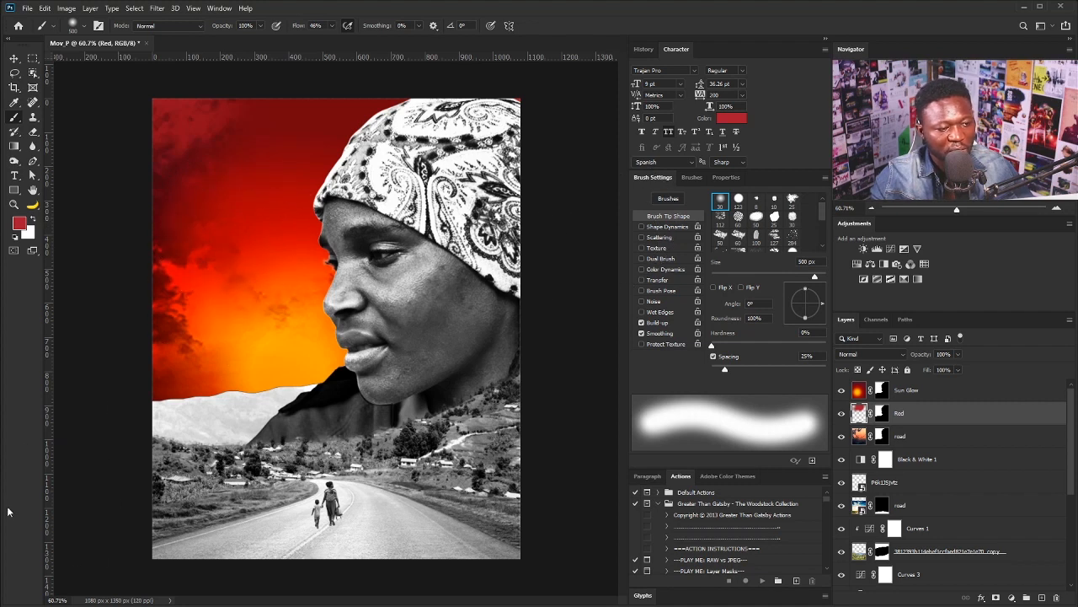
- Add a layer above Sun Glow, give it Sun Glow's mask, and paint a soft #ffe2b1 glow just above the mountain ridge
click(940, 393)
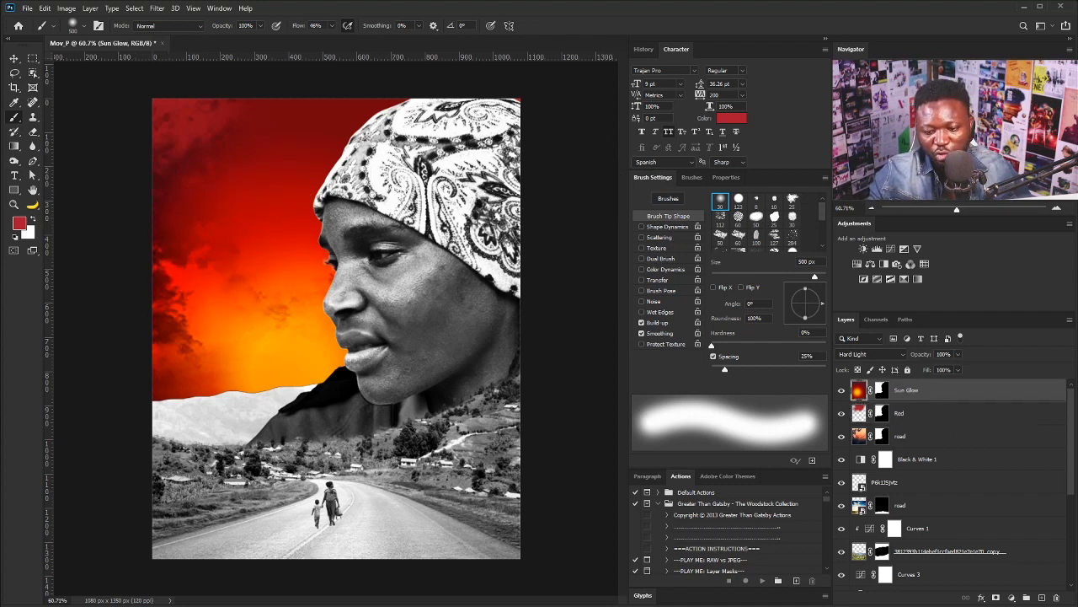
click(1041, 597)
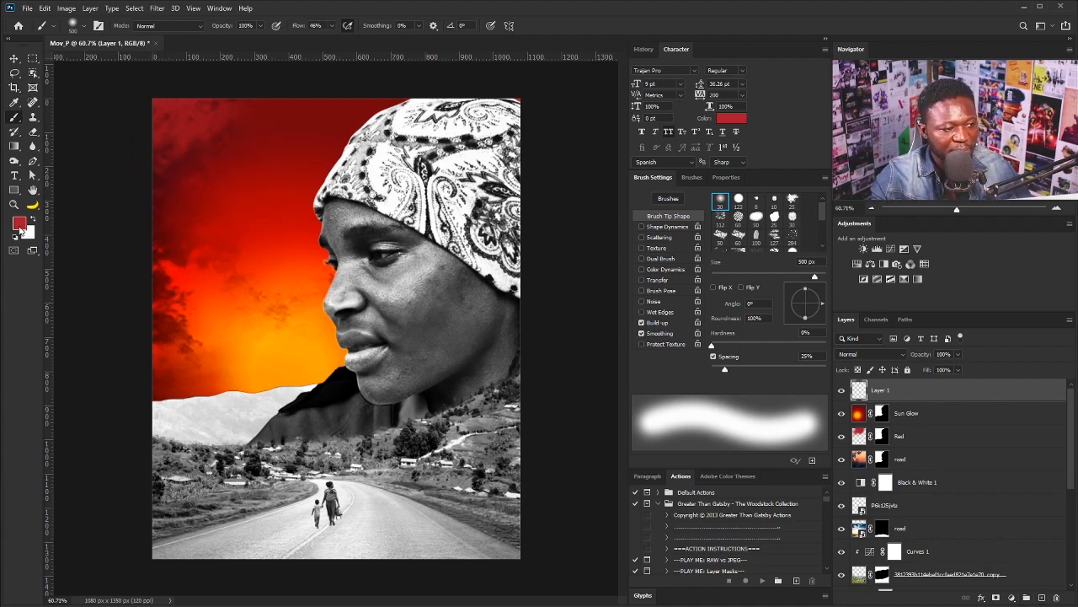
click(19, 223)
click(311, 337)
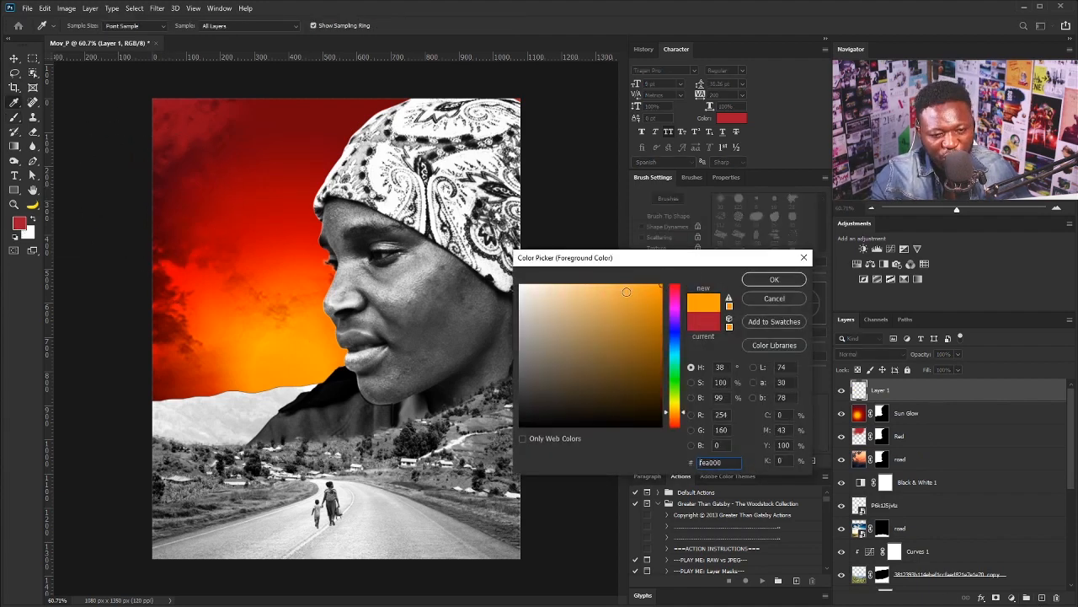
drag(626, 291, 563, 276)
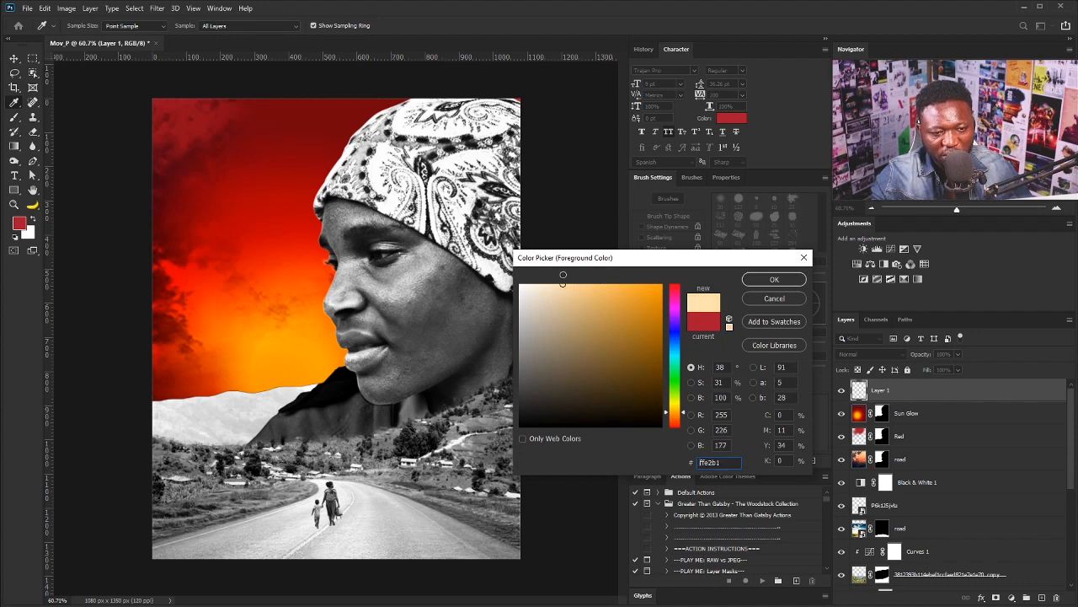
key(b)
click(771, 279)
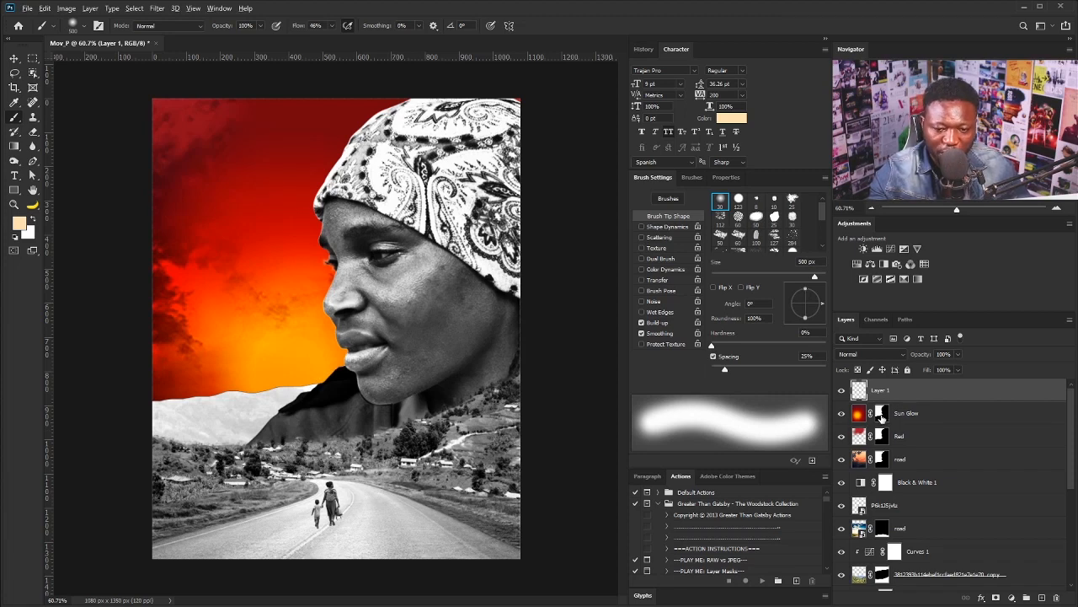
drag(882, 412, 883, 390)
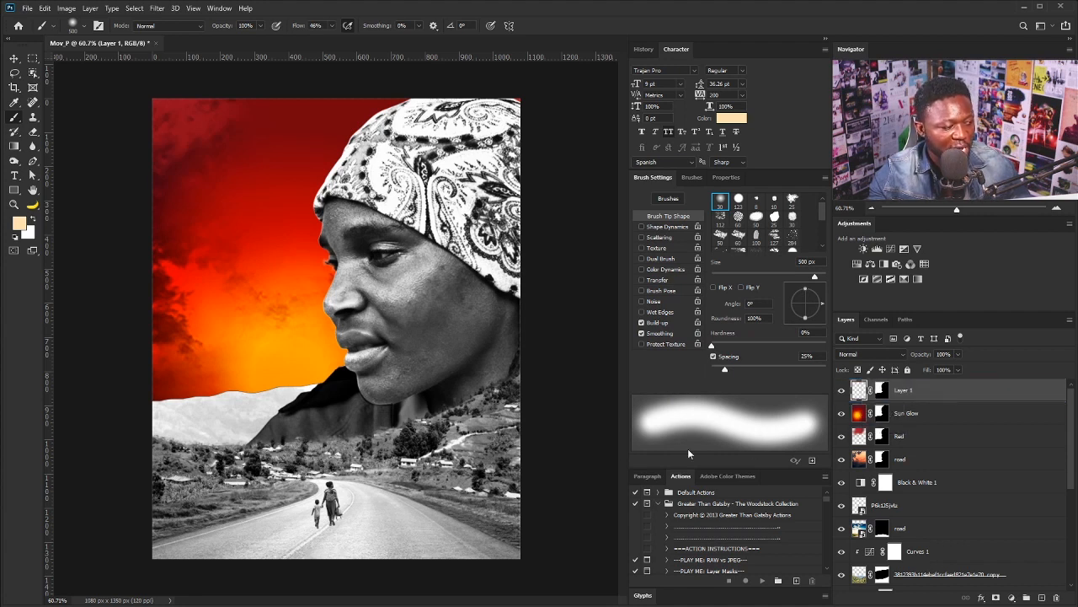
click(306, 410)
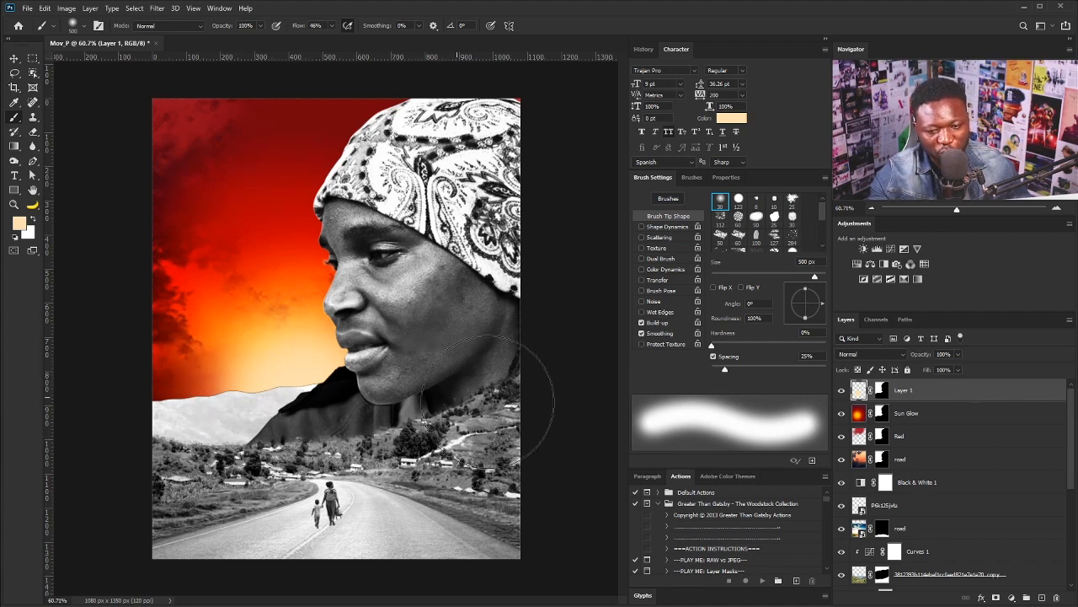
- Scale the Sun Glow gradient up from its centre to about 125%
click(861, 415)
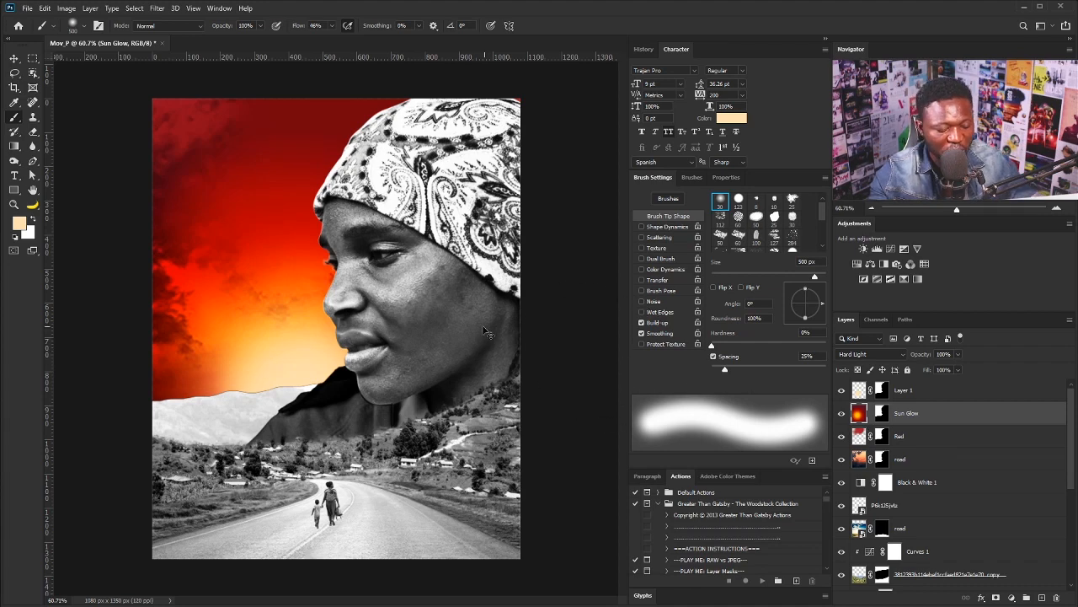
key(ctrl+t)
drag(520, 97, 619, 87)
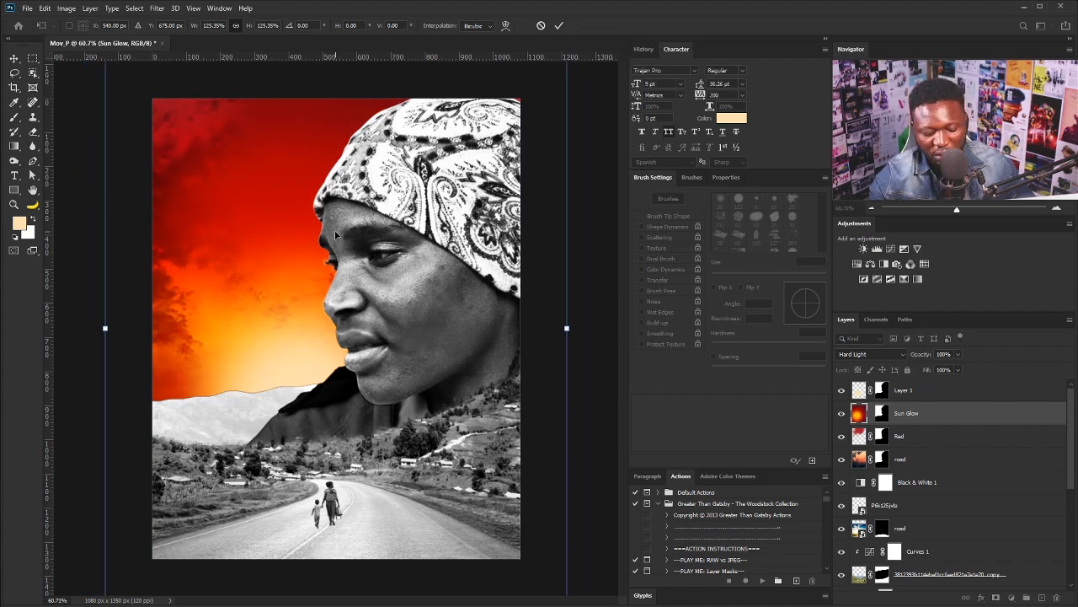
key(Return)
- Enlarge the pale glow on Layer 1 from its centre so it spreads further up the sky
click(860, 394)
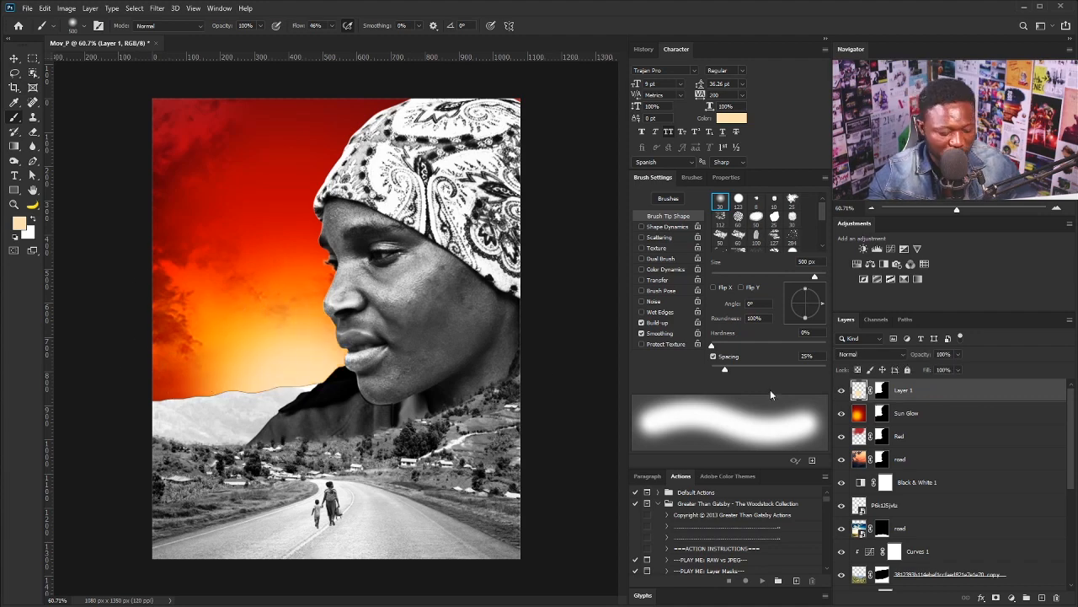
key(ctrl+t)
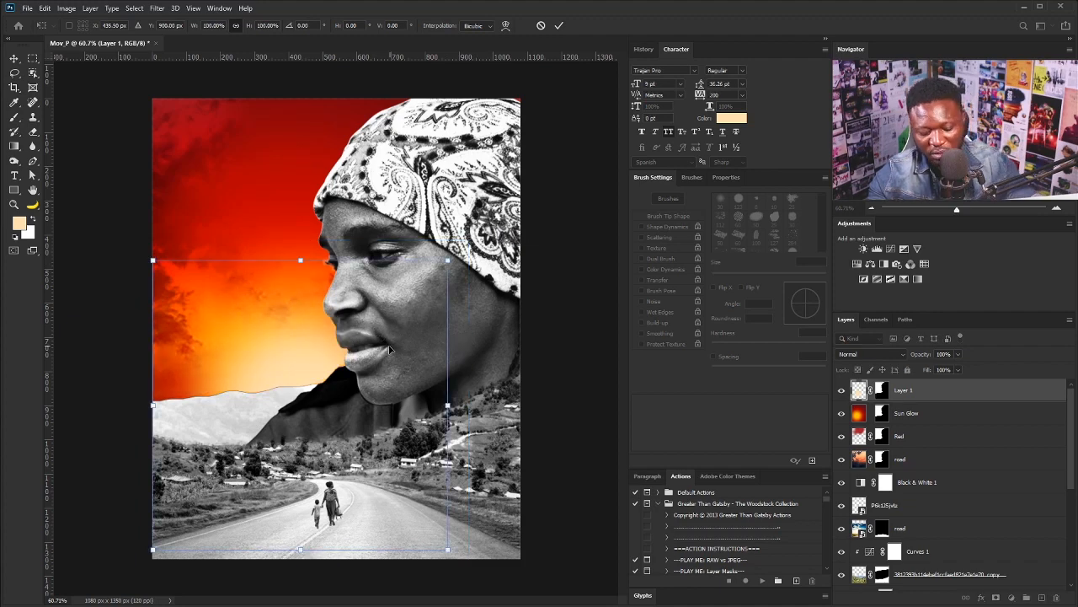
key(Return)
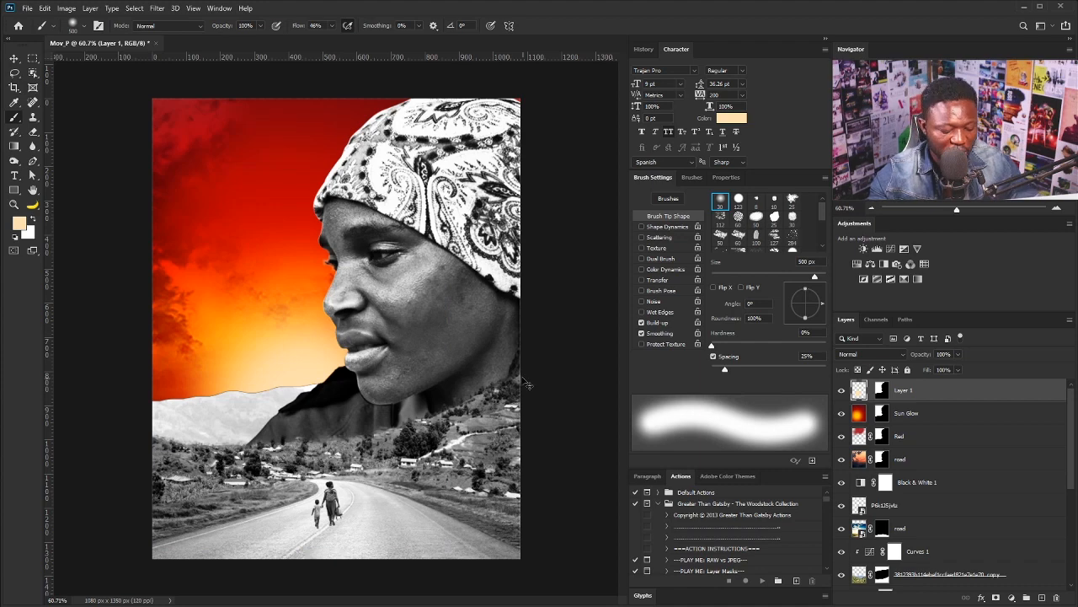
key(ctrl+t)
mouse_move(447, 261)
mouse_down()
mouse_move(503, 214)
mouse_move(511, 221)
mouse_up()
key(Return)
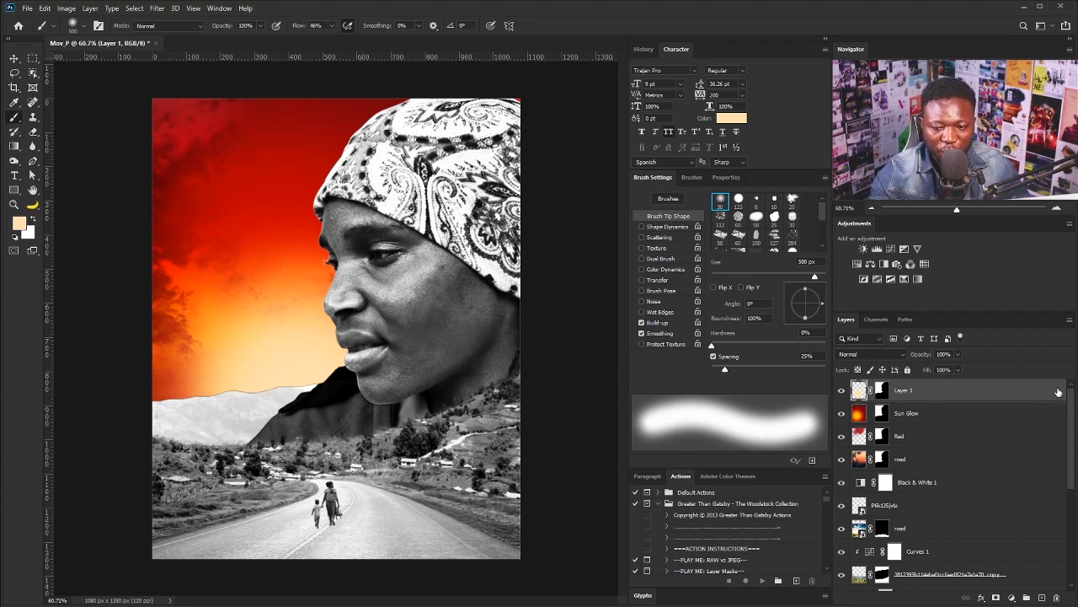
- Set Layer 1's Blend If for the underlying layer with the dark slider split at 135 / 177, and accept the layer style
double_click(970, 424)
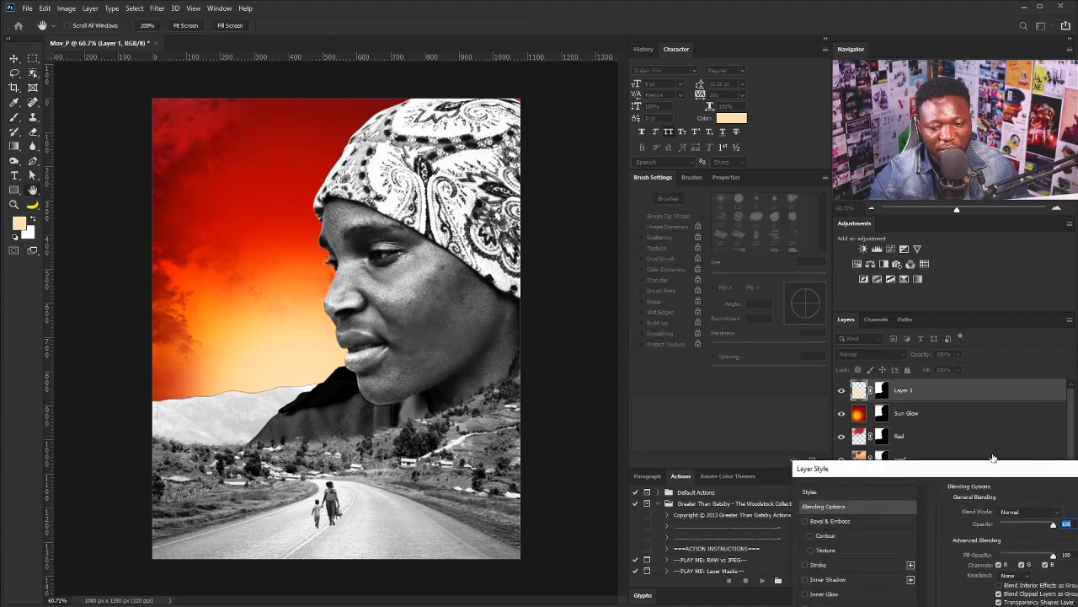
mouse_move(976, 476)
mouse_down()
mouse_move(691, 202)
mouse_move(706, 286)
mouse_up()
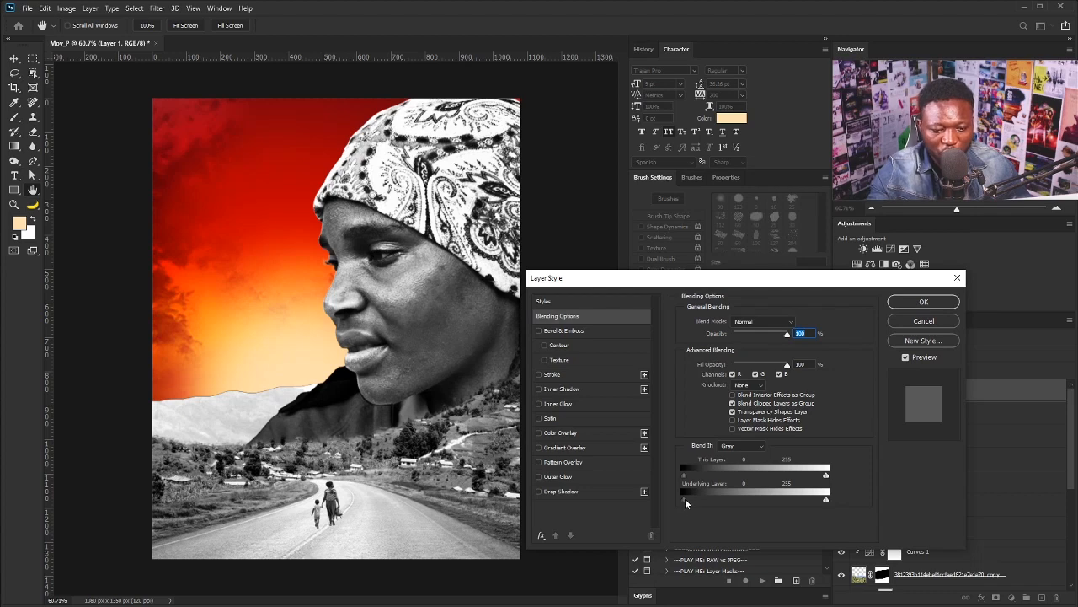
drag(686, 498, 776, 500)
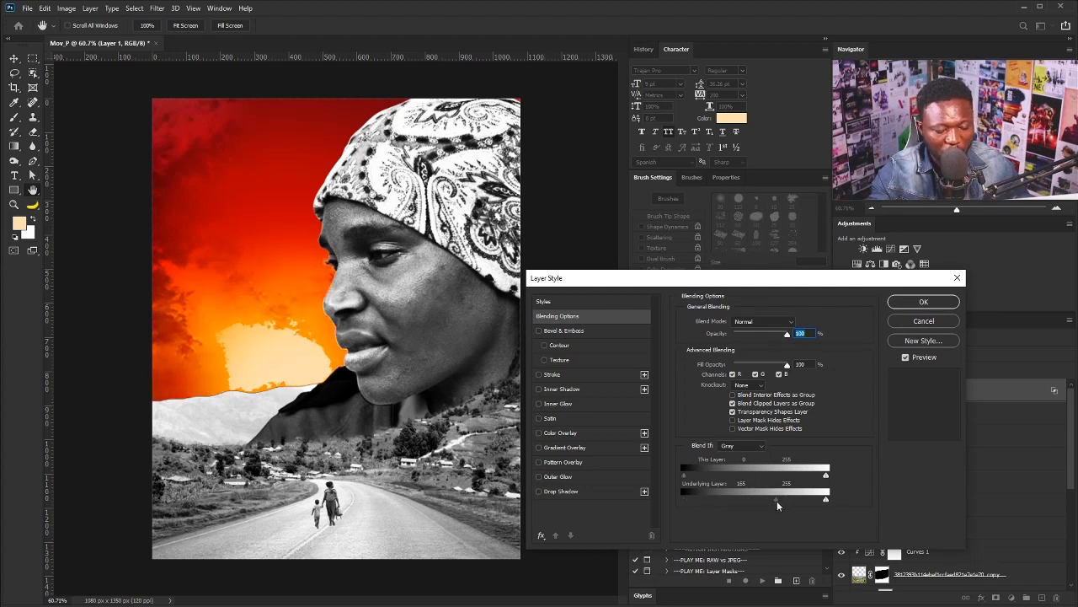
alt+click(777, 500)
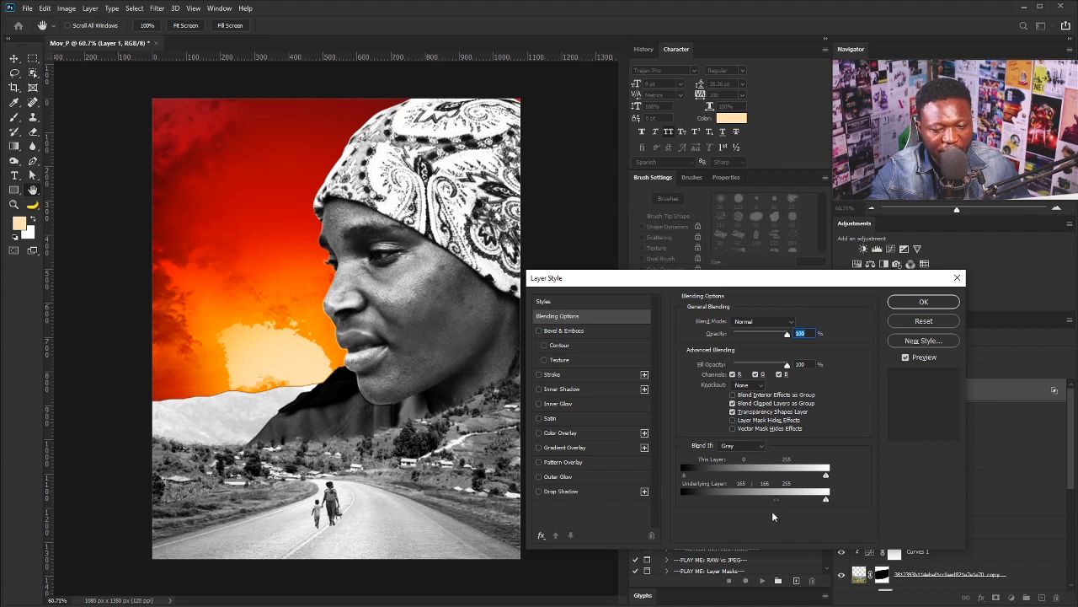
mouse_move(775, 501)
mouse_down()
mouse_move(762, 499)
mouse_move(792, 501)
mouse_move(744, 499)
mouse_move(760, 498)
mouse_up()
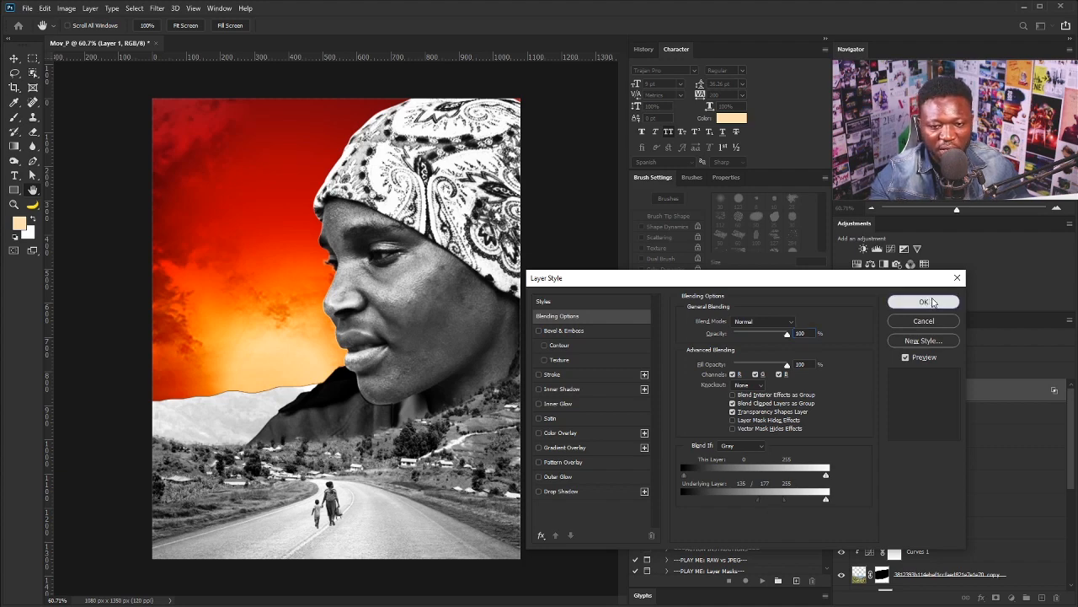
click(923, 302)
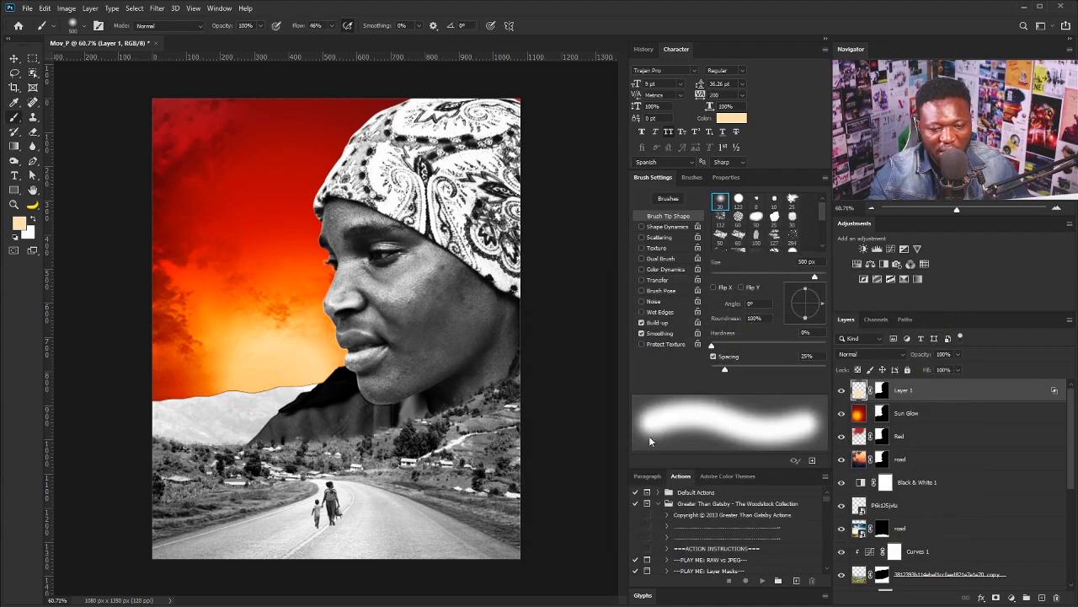
- Try shifting the pale glow layer down, and move the cloudy sky image down towards the face so its clouds sit above the ridge
key(v)
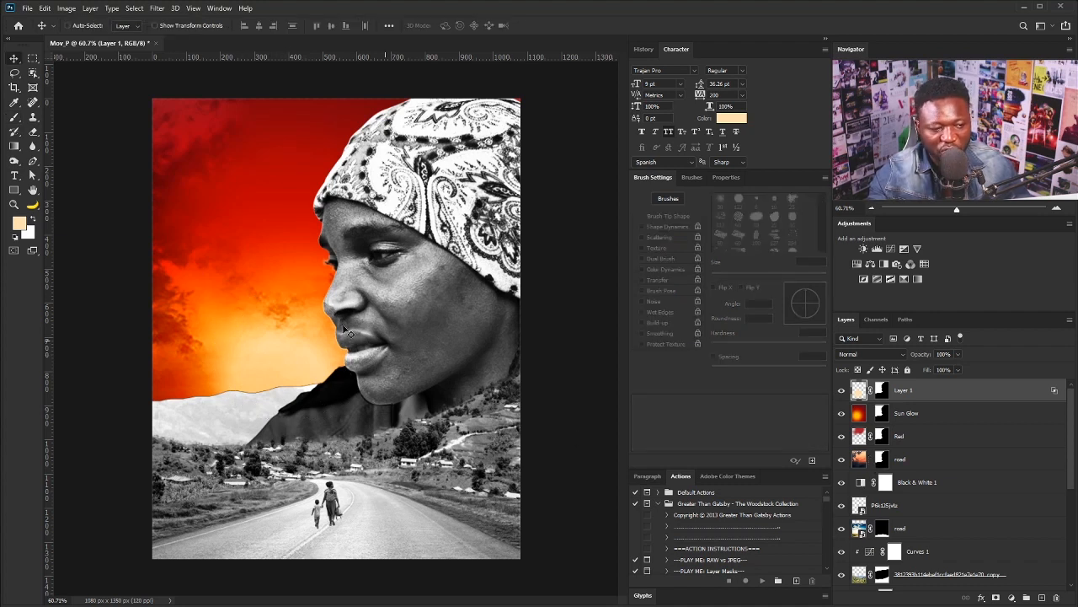
drag(272, 209, 277, 238)
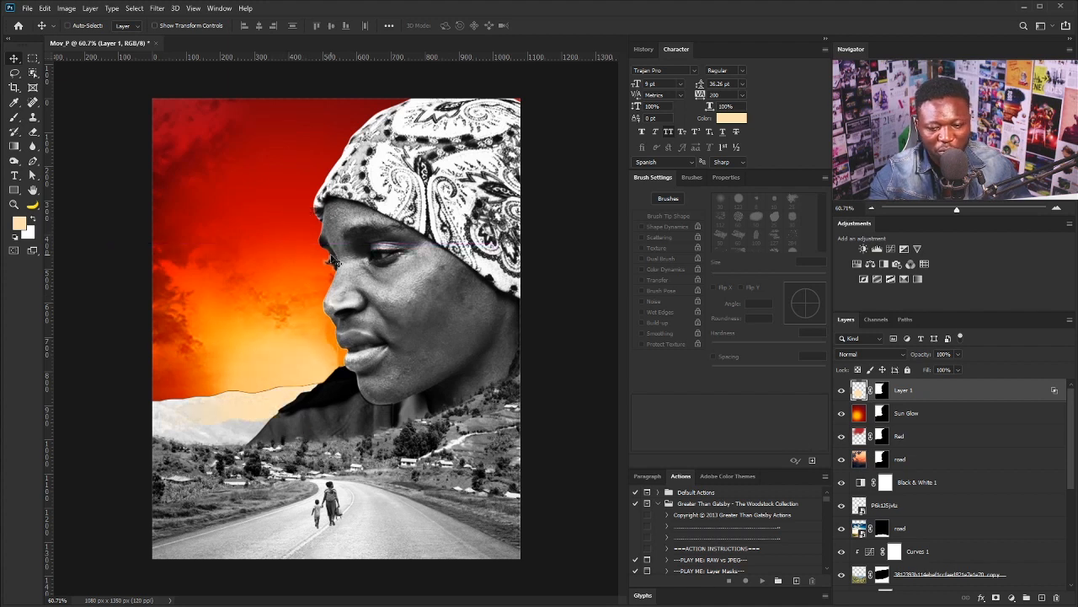
click(856, 462)
mouse_move(236, 200)
mouse_down()
mouse_move(235, 242)
mouse_move(259, 206)
mouse_move(306, 200)
mouse_move(327, 213)
mouse_move(295, 286)
mouse_move(297, 271)
mouse_move(324, 308)
mouse_move(317, 316)
mouse_move(382, 331)
mouse_move(334, 334)
mouse_move(380, 328)
mouse_up()
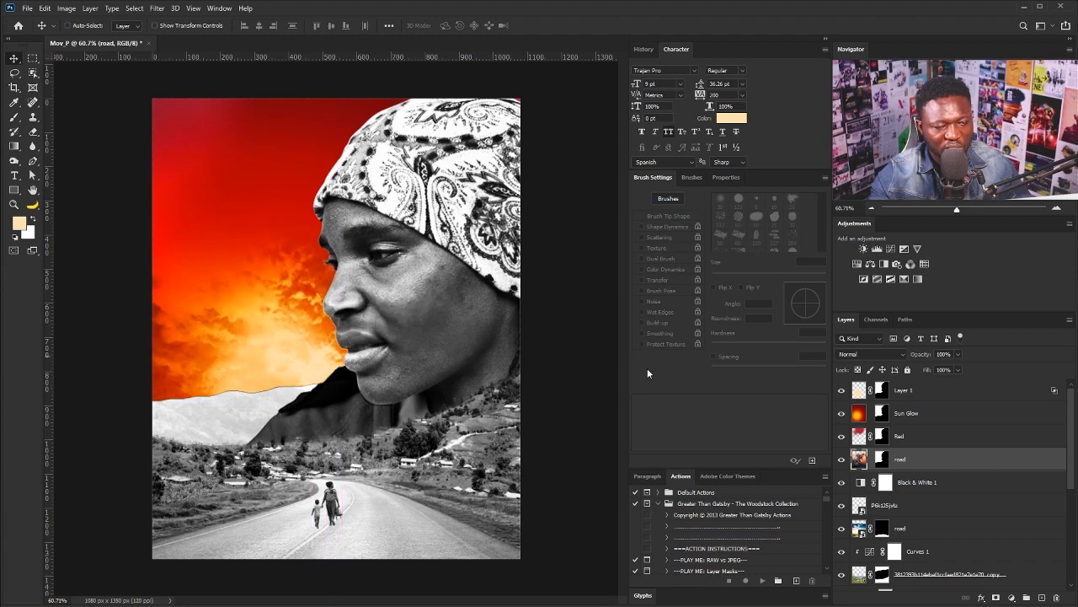
- Move the cloudy sky image up and to the right behind the face, and try shifting the Red layer slightly
drag(202, 353, 286, 315)
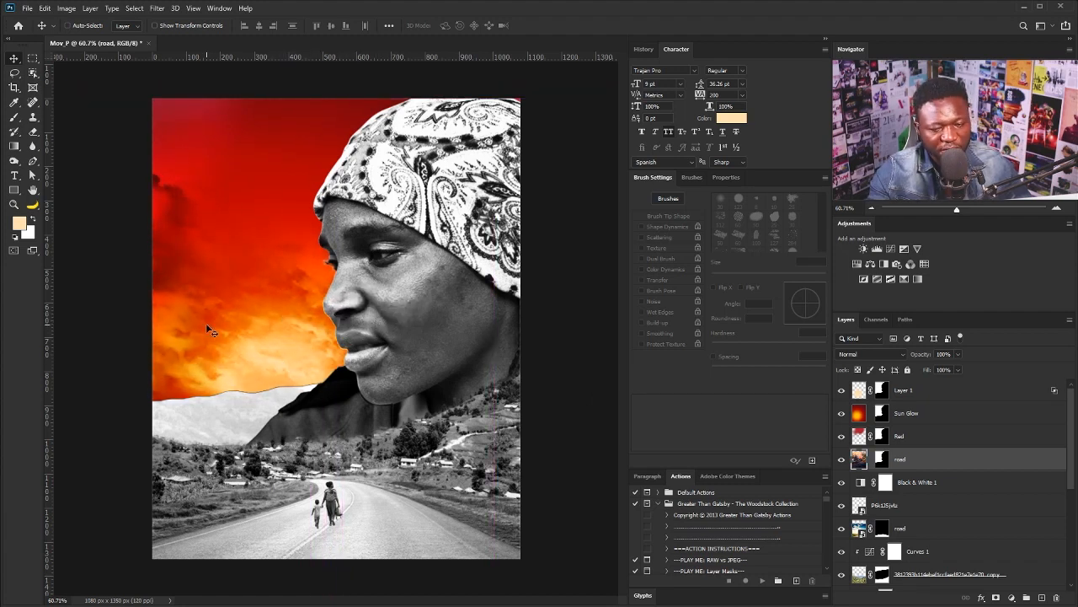
click(882, 437)
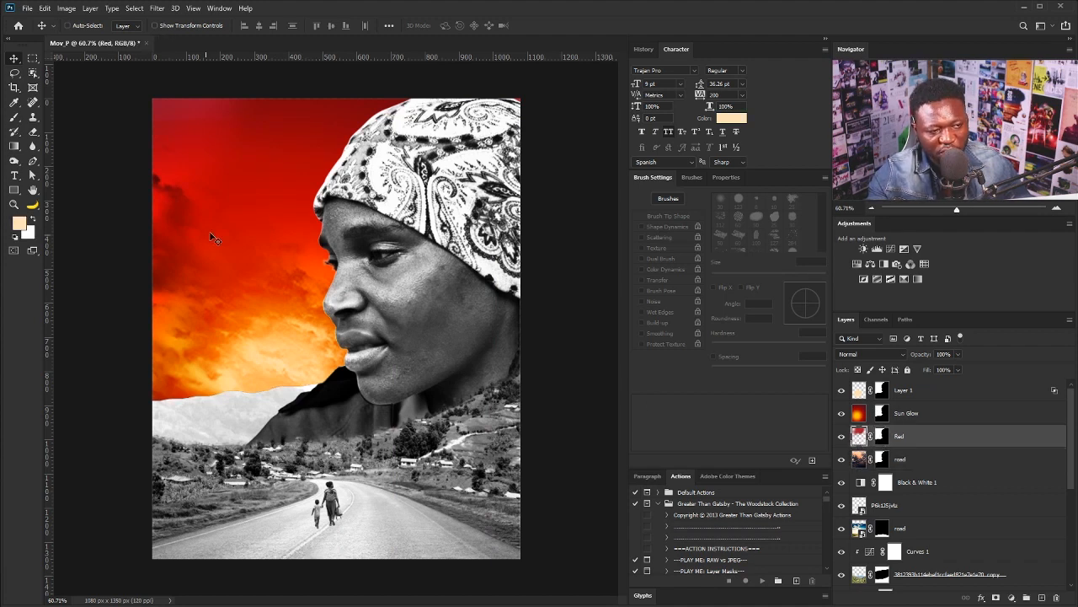
drag(218, 237, 249, 249)
key(ctrl+z)
- Enlarge the Red layer from its centre to about 132% and shift it up towards the top of the sky
key(ctrl+t)
alt+drag(549, 394, 618, 446)
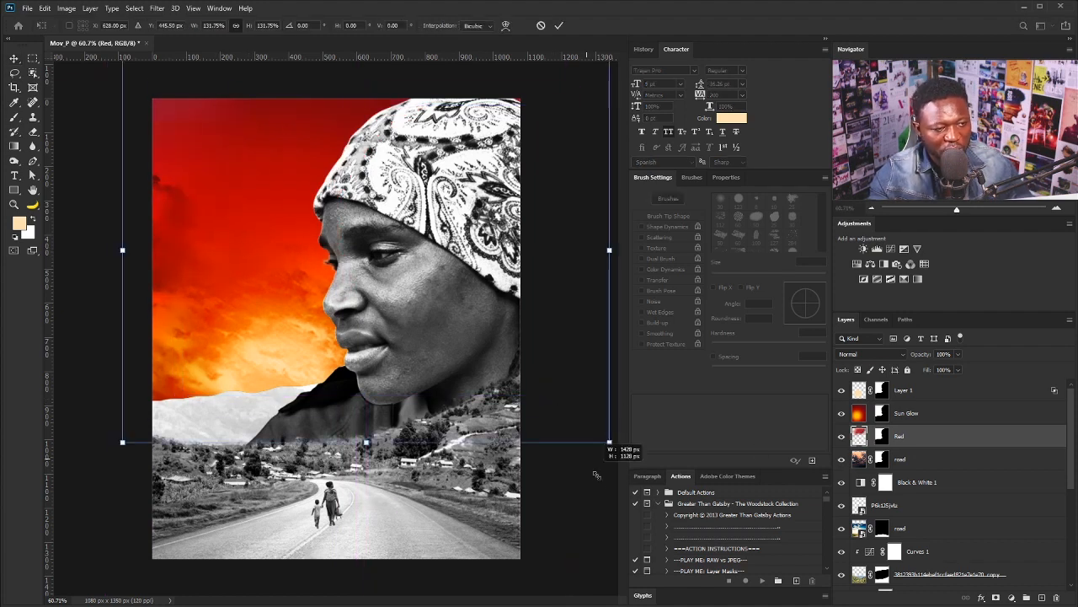
drag(256, 299, 283, 262)
key(Return)
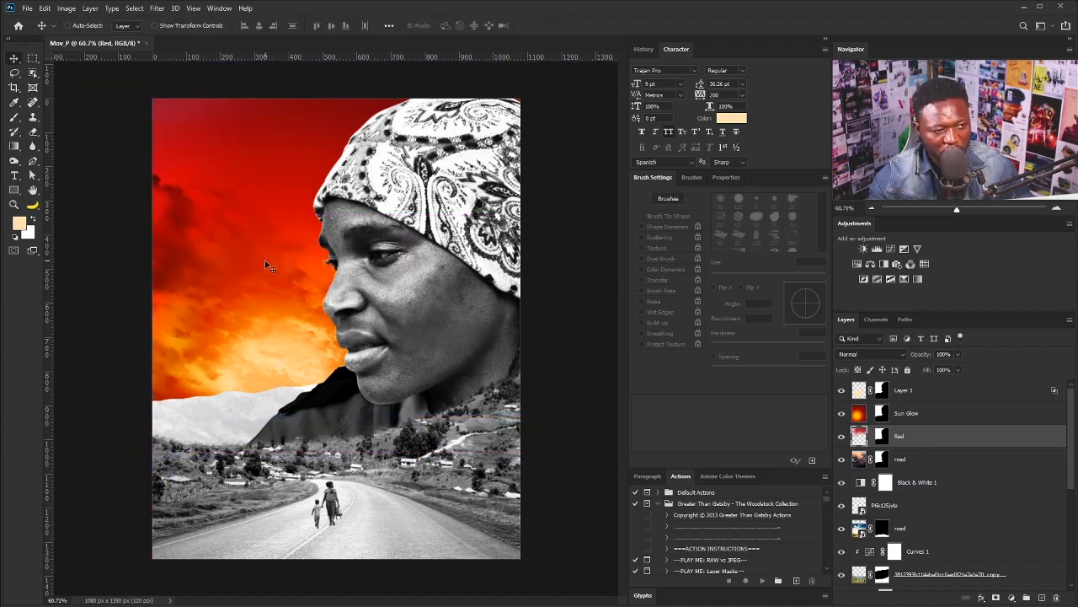
- Set the Eraser to a soft round brush of 500 px with 0% hardness
key(e)
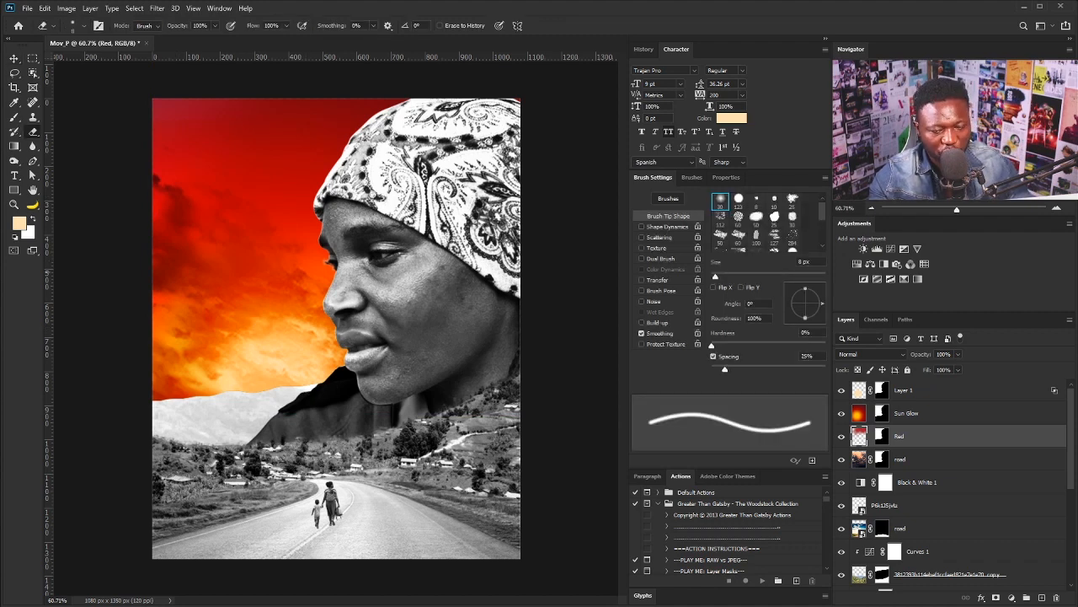
key(bracketleft)
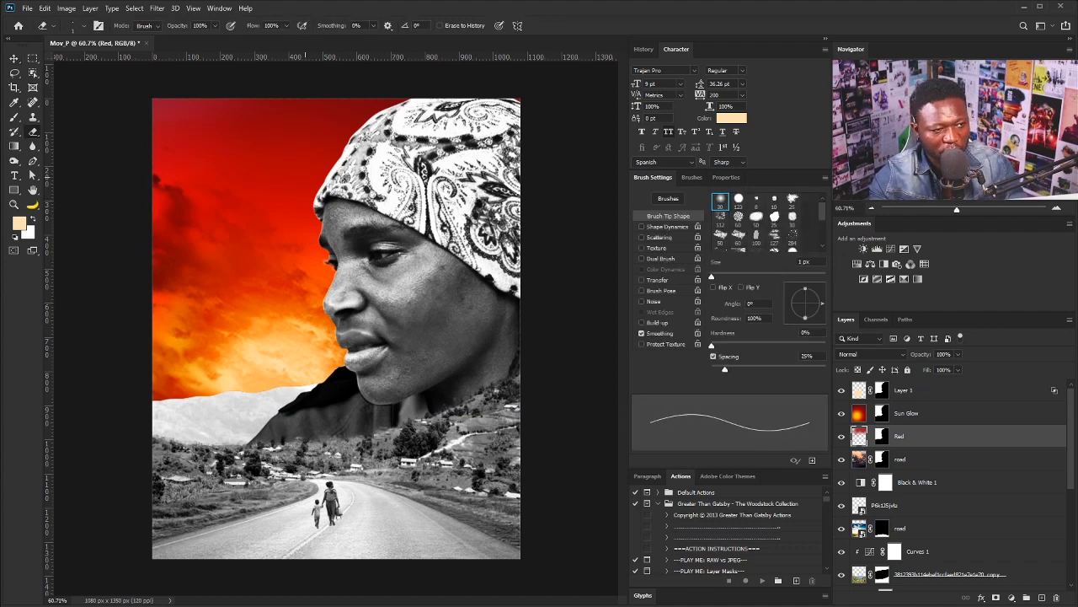
click(759, 277)
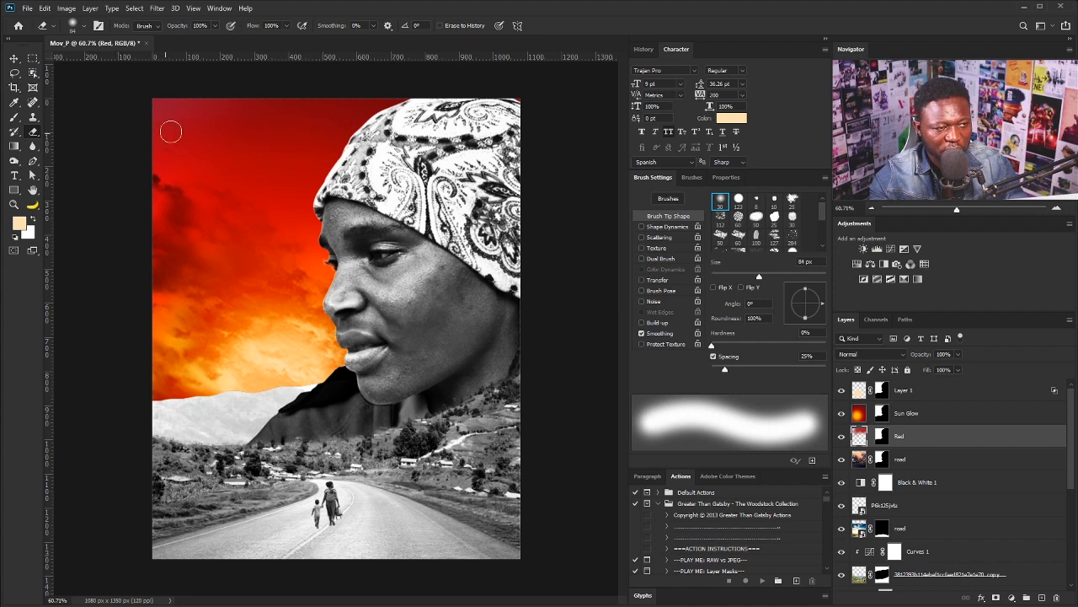
key(bracketright)
key(bracketright)
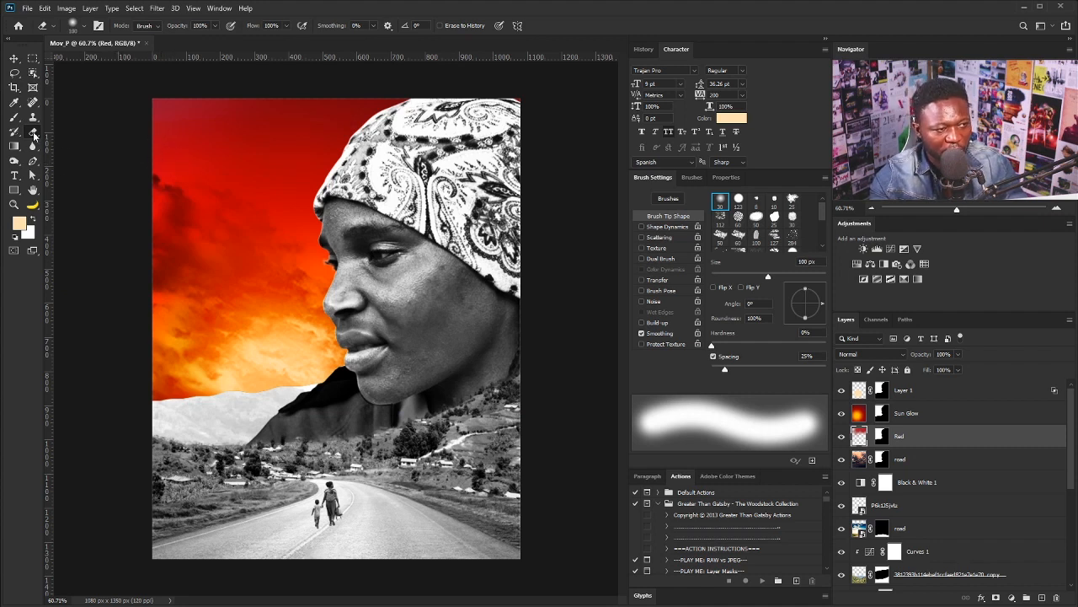
key(bracketright)
key(bracketright)
key(bracketright)
key(bracketright)
key(bracketright)
key(bracketright)
key(bracketright)
key(bracketright)
key(bracketright)
key(bracketright)
key(bracketright)
key(bracketright)
key(bracketright)
key(bracketright)
key(bracketright)
key(bracketright)
key(bracketright)
key(bracketright)
key(bracketright)
key(bracketright)
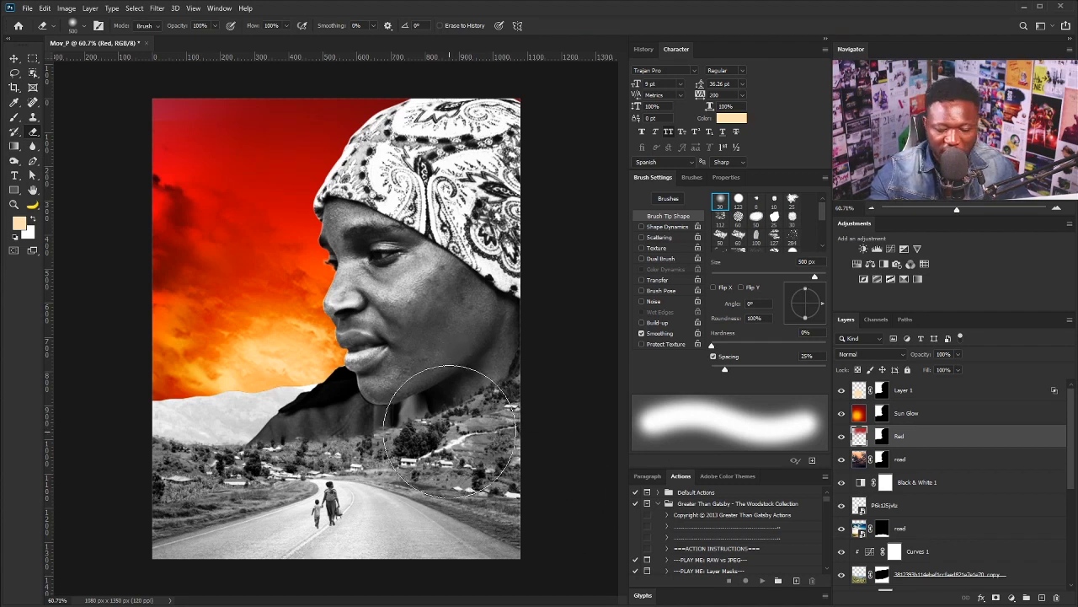
key(v)
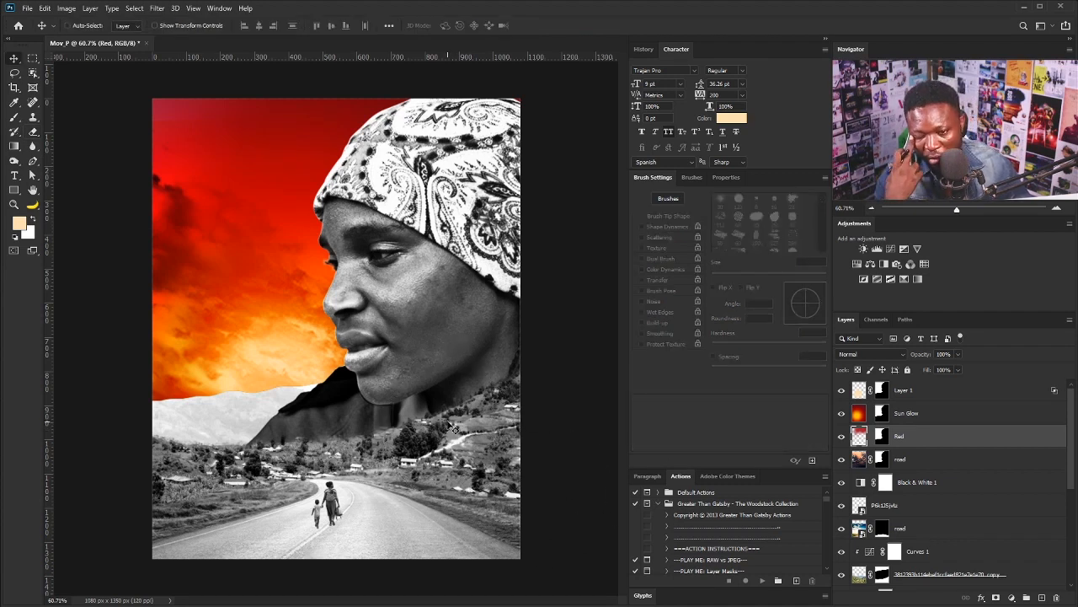
- Stamp all visible layers into a new layer above Layer 1 and convert it to a smart object
click(933, 392)
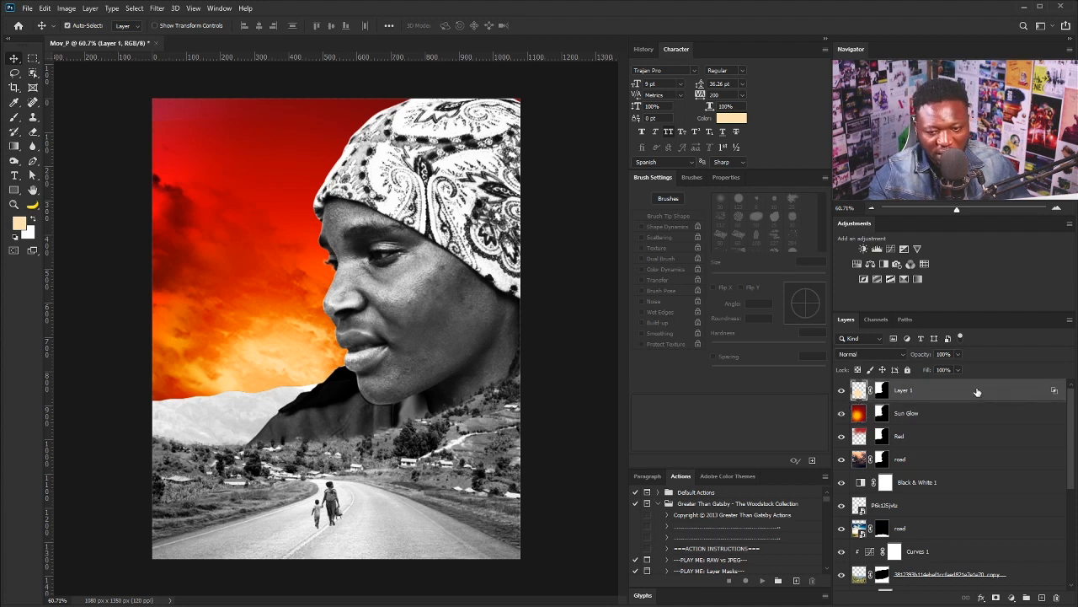
key(ctrl+alt+shift+e)
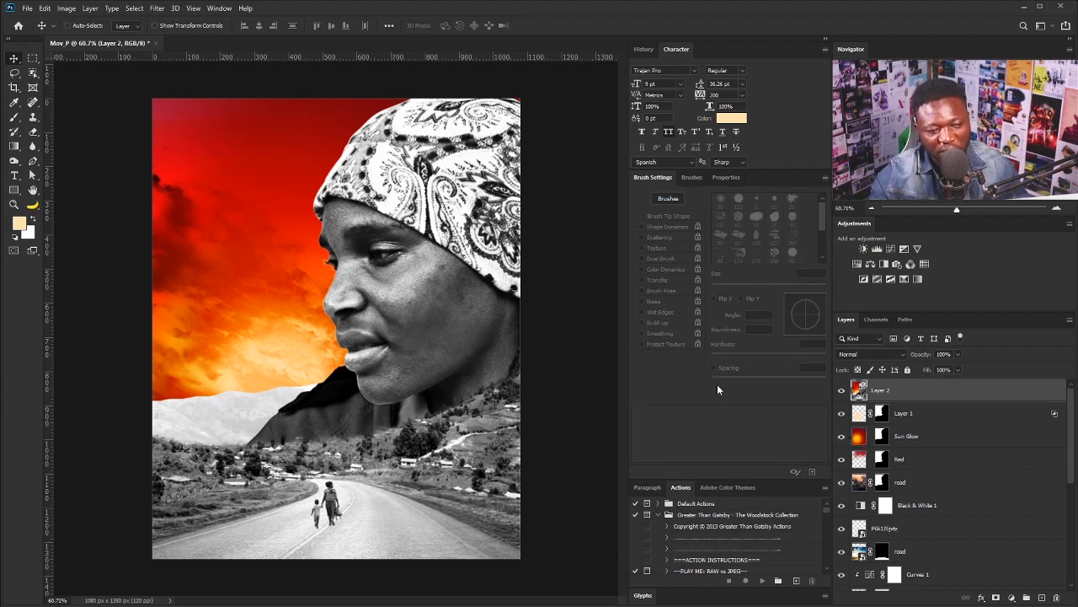
right_click(984, 396)
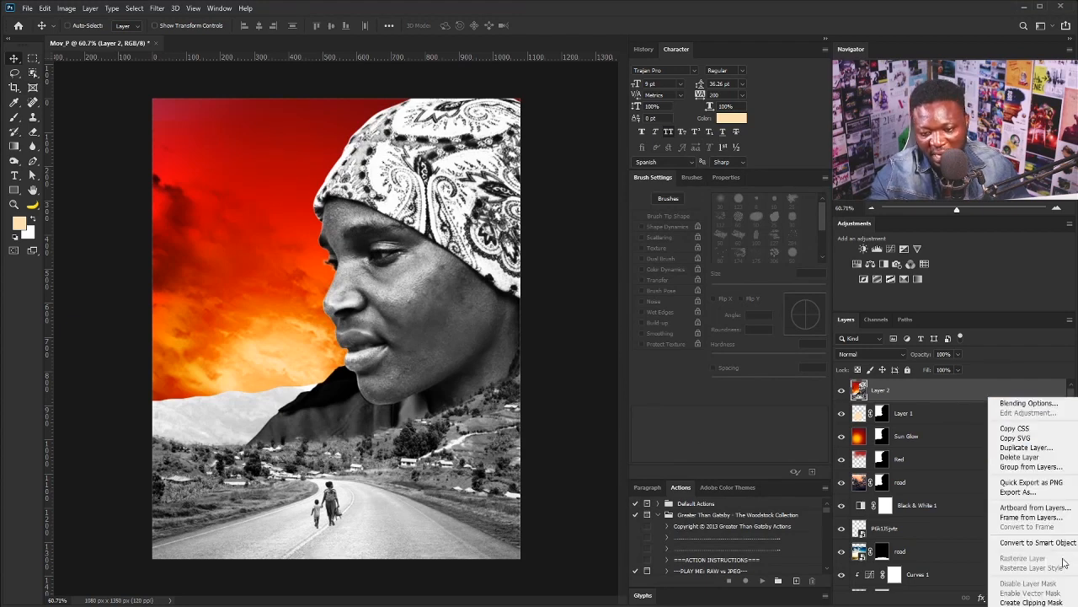
click(1045, 543)
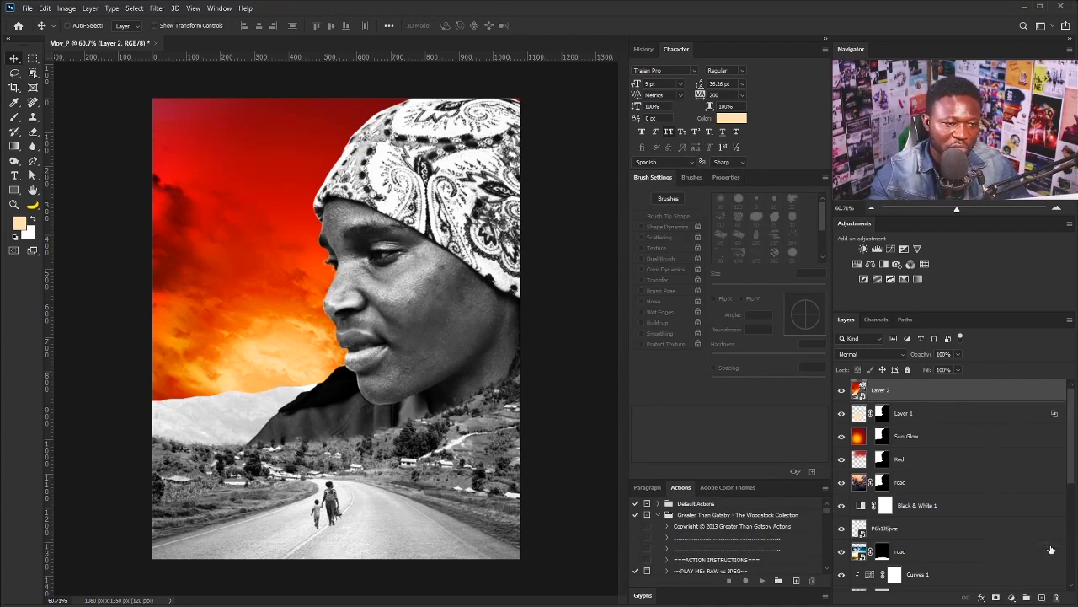
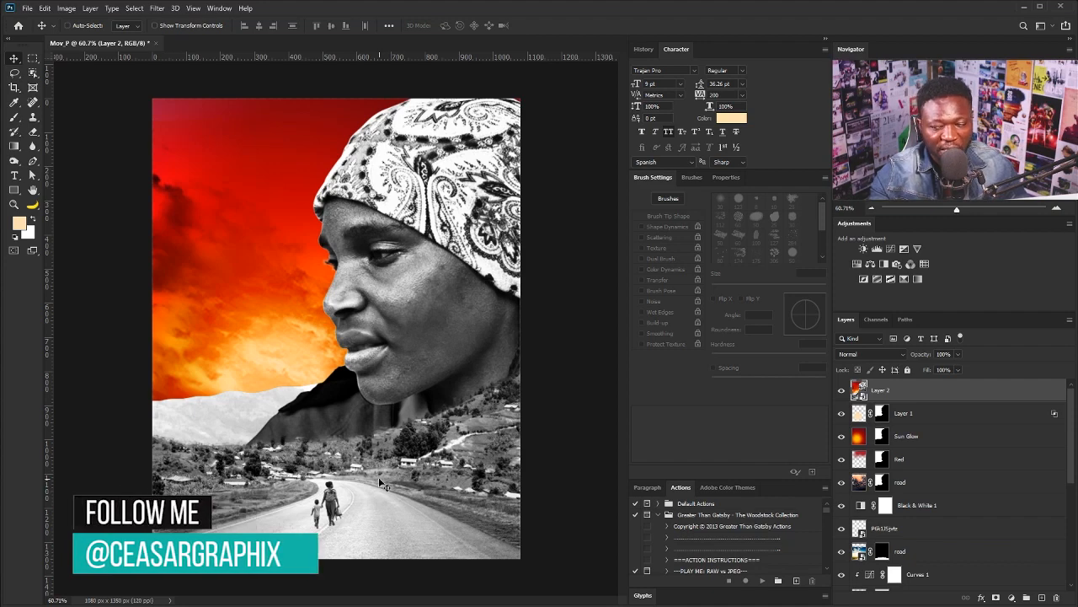
- Apply the Camera Raw Filter to the merged smart object and set Tint to +23
click(160, 9)
click(229, 78)
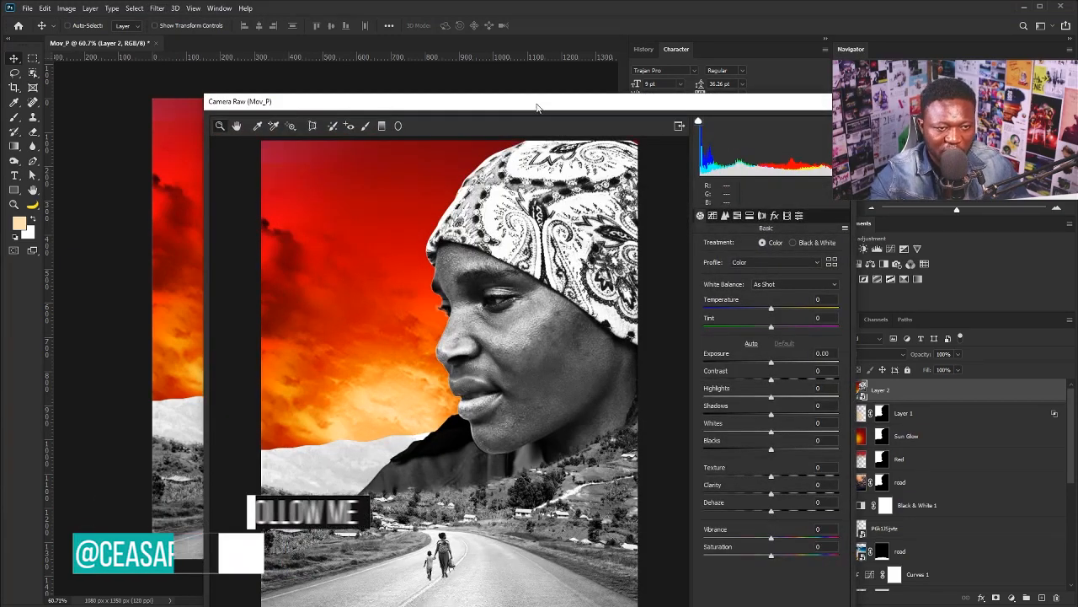
drag(538, 107, 476, 17)
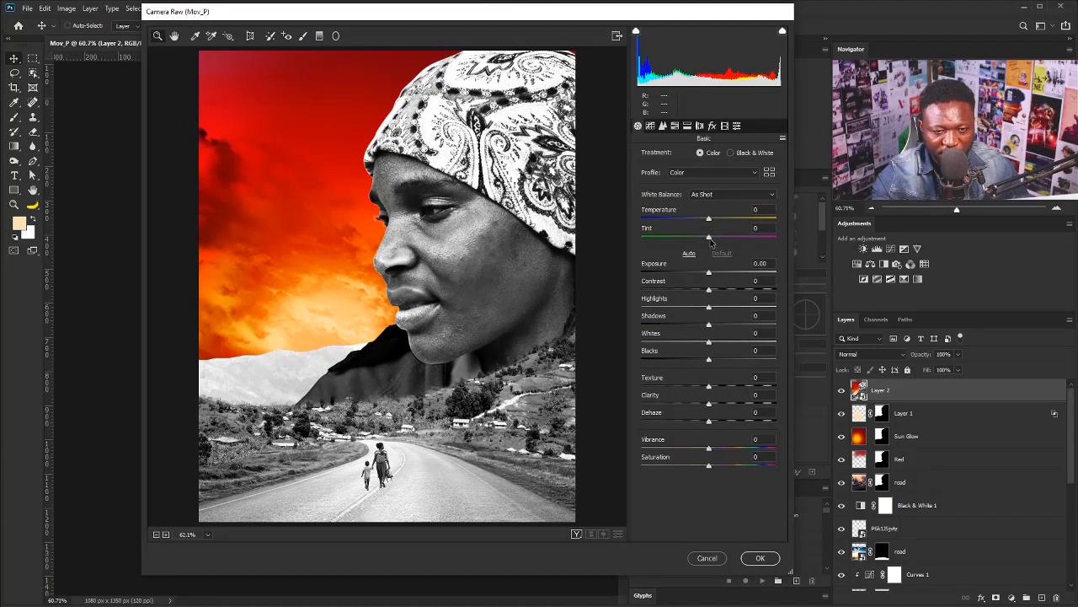
drag(709, 239, 724, 239)
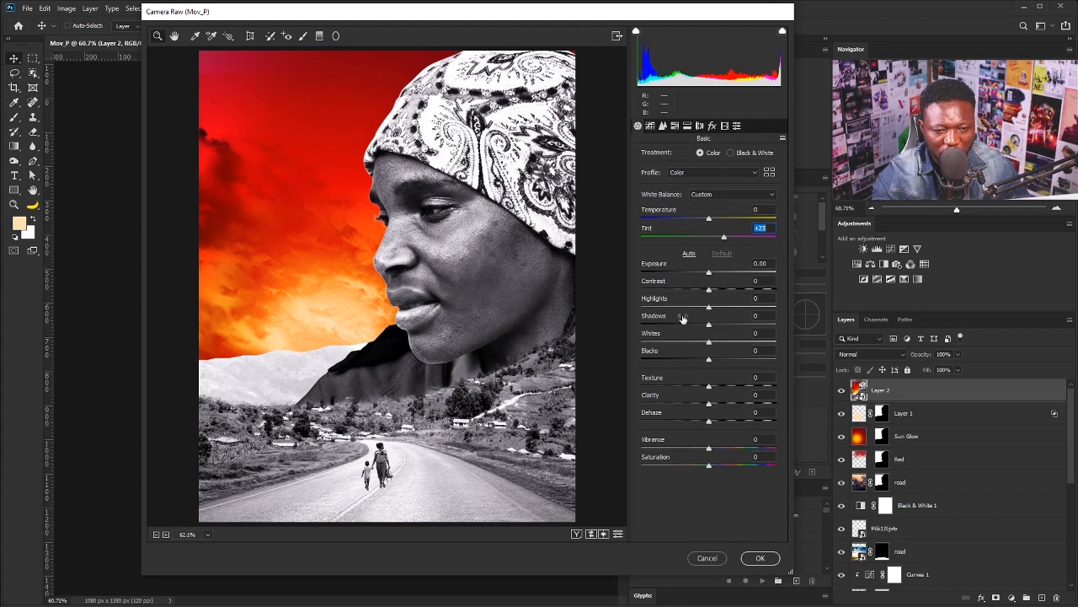
- Set Exposure to -0.15, Contrast to +35, Highlights to +48, Shadows to -52 and Whites to -85 in Camera Raw
drag(710, 290, 768, 310)
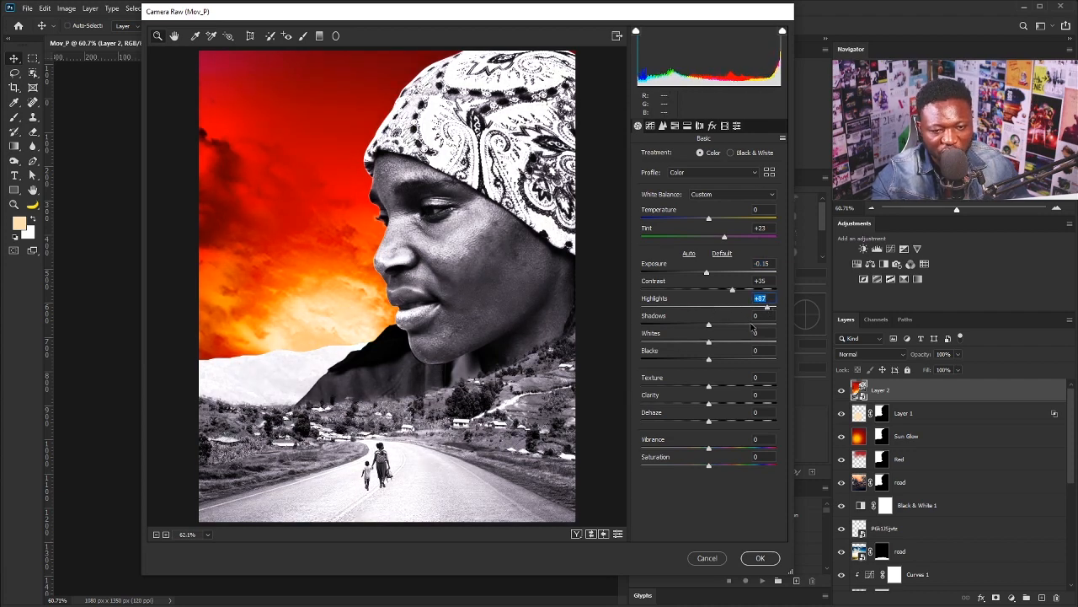
drag(769, 312, 642, 346)
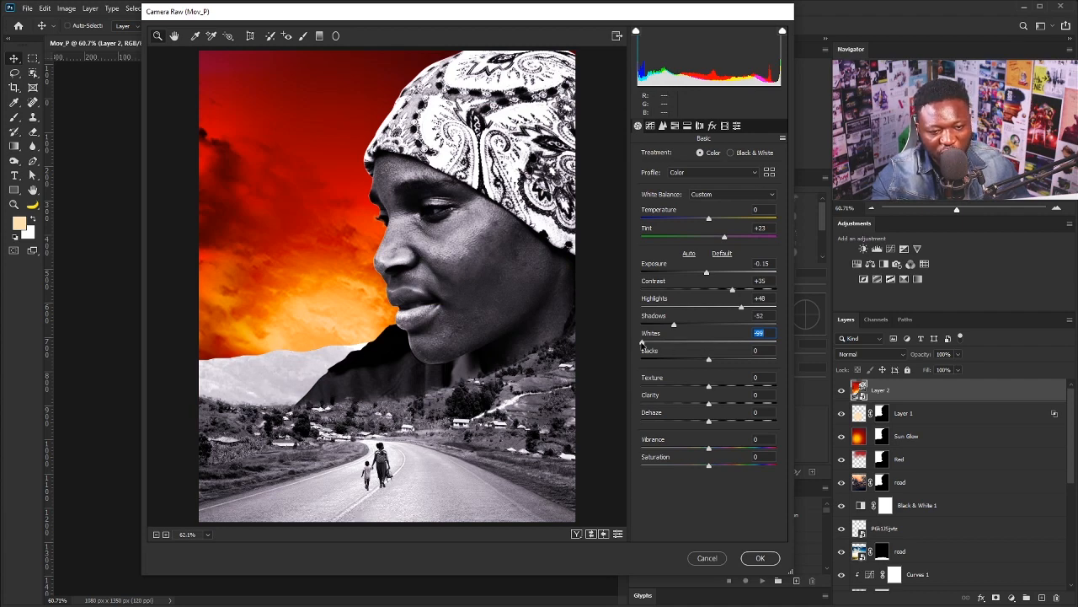
drag(643, 343, 650, 347)
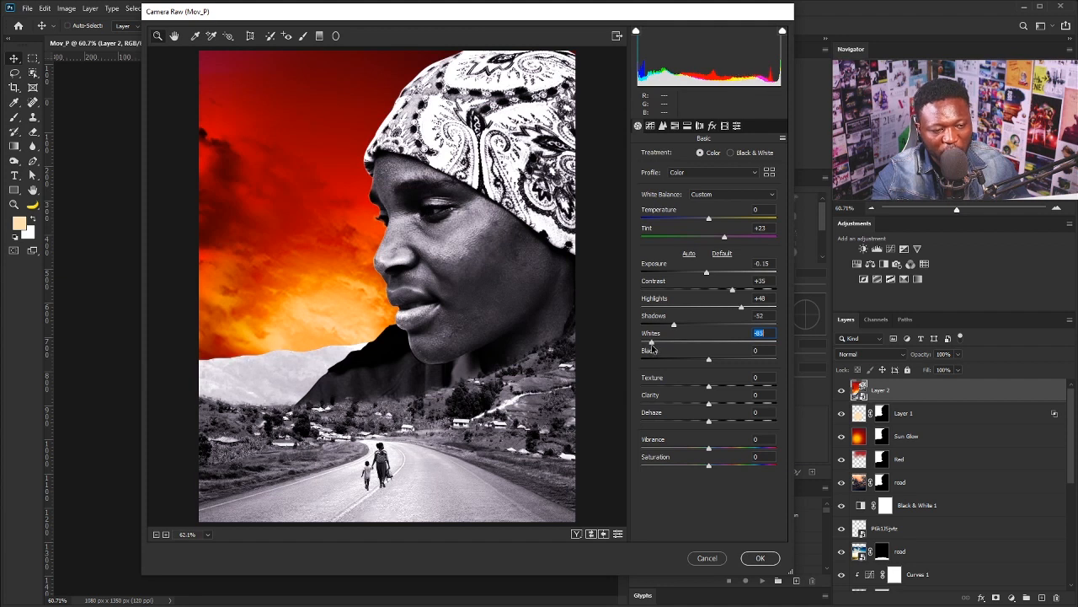
- Set Texture to +37 and Clarity to +39, and rebalance the tone with Contrast at -3 and Exposure at +0.55
drag(709, 388, 734, 388)
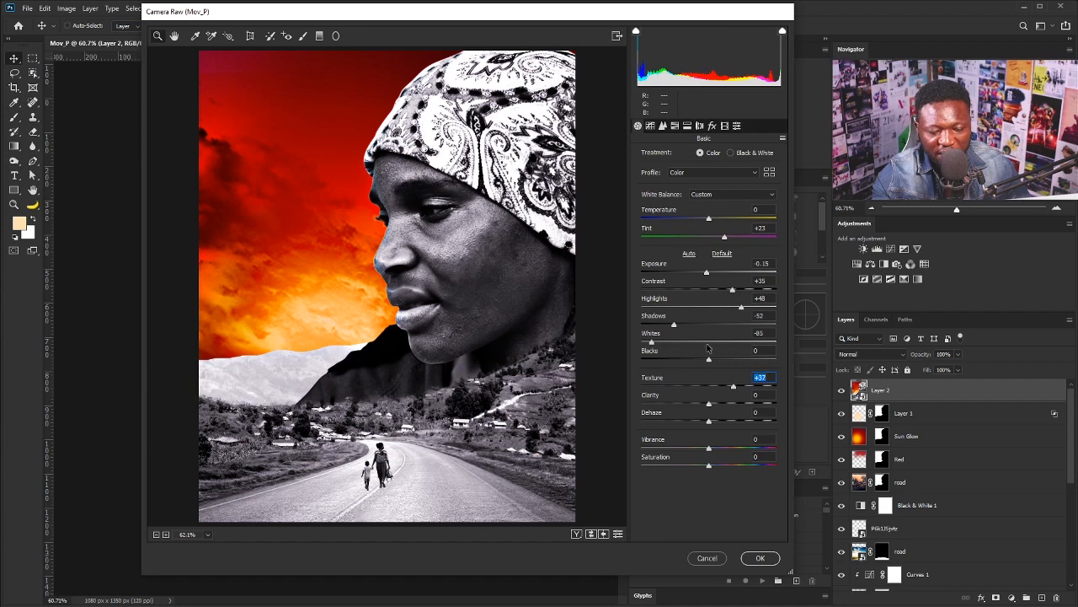
click(710, 415)
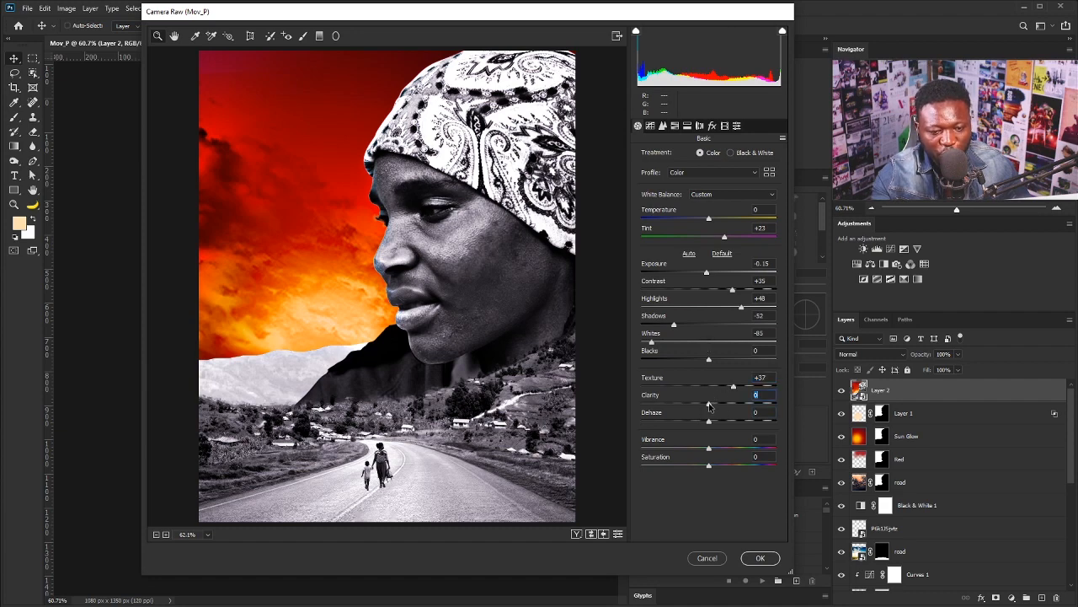
drag(709, 407, 735, 406)
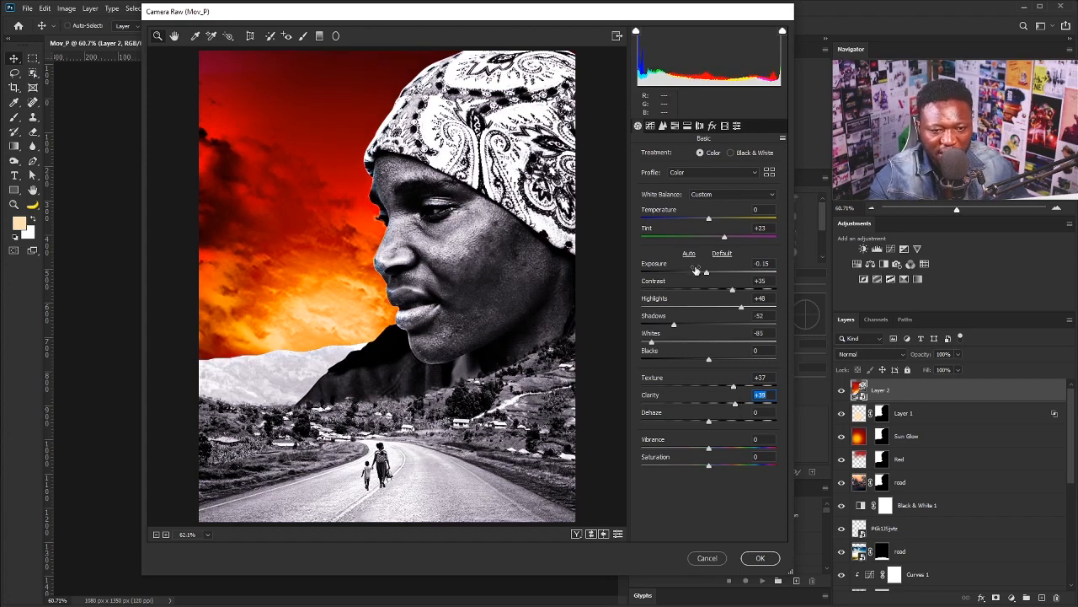
mouse_move(722, 292)
mouse_down()
mouse_move(704, 293)
mouse_move(716, 279)
mouse_up()
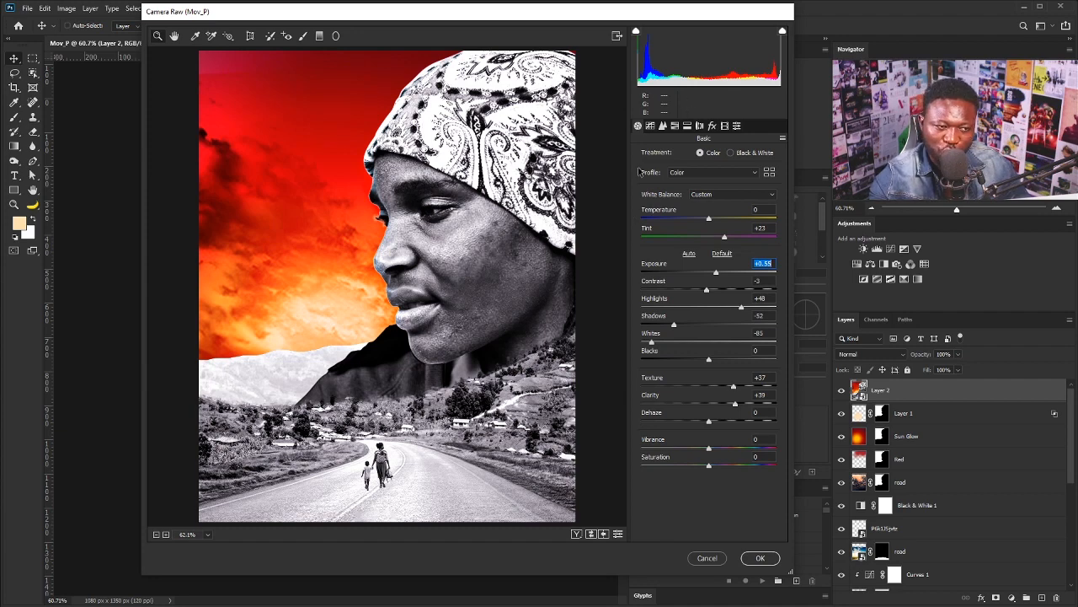
- Set the HSL hue of Reds to -25, Oranges to +28 and Yellows to -30
click(678, 127)
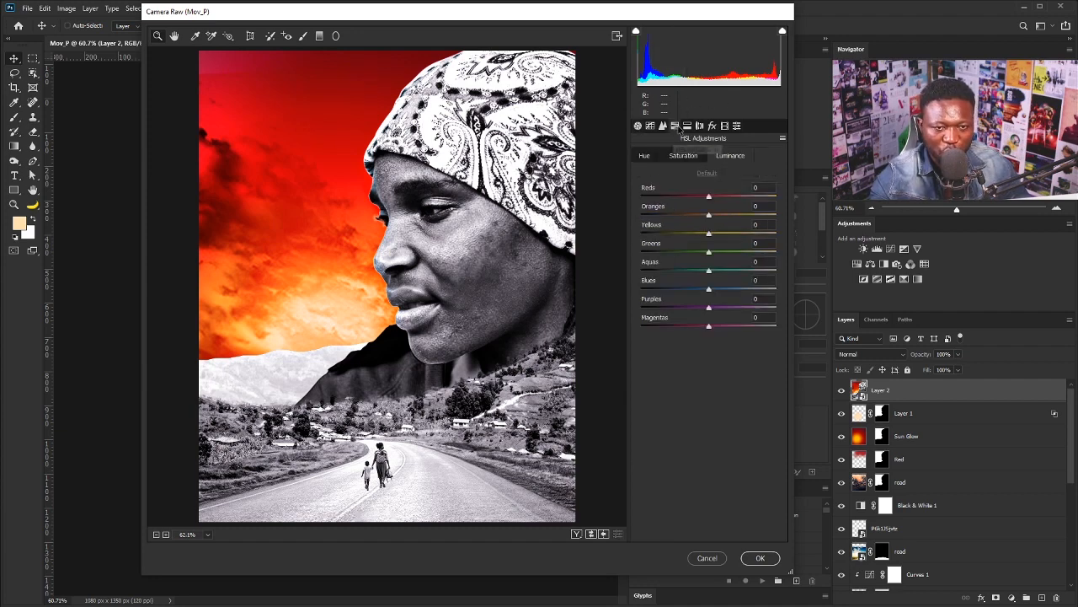
click(644, 159)
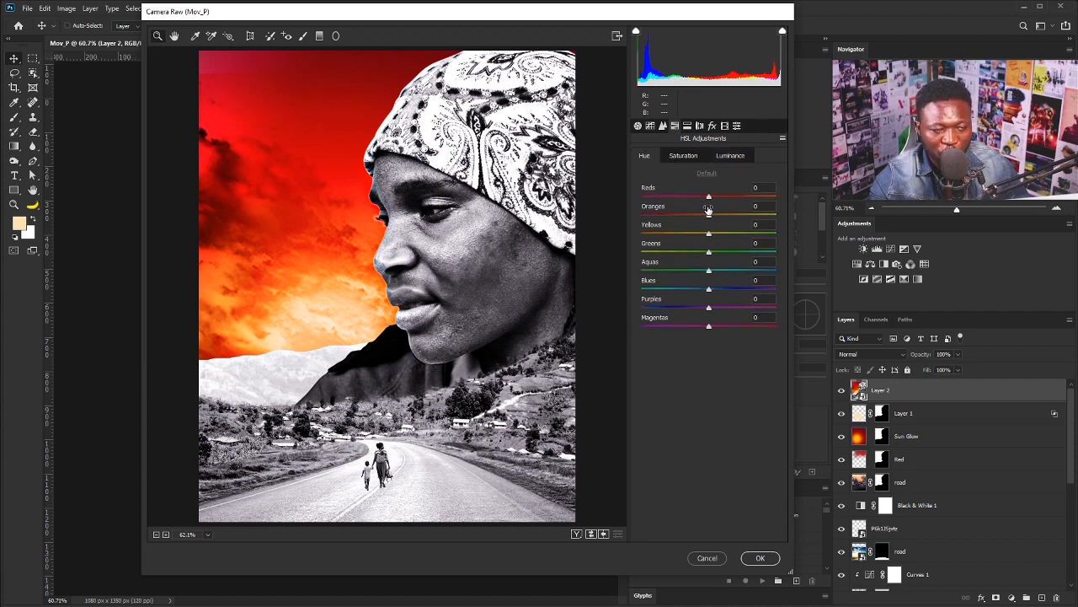
drag(709, 199, 691, 204)
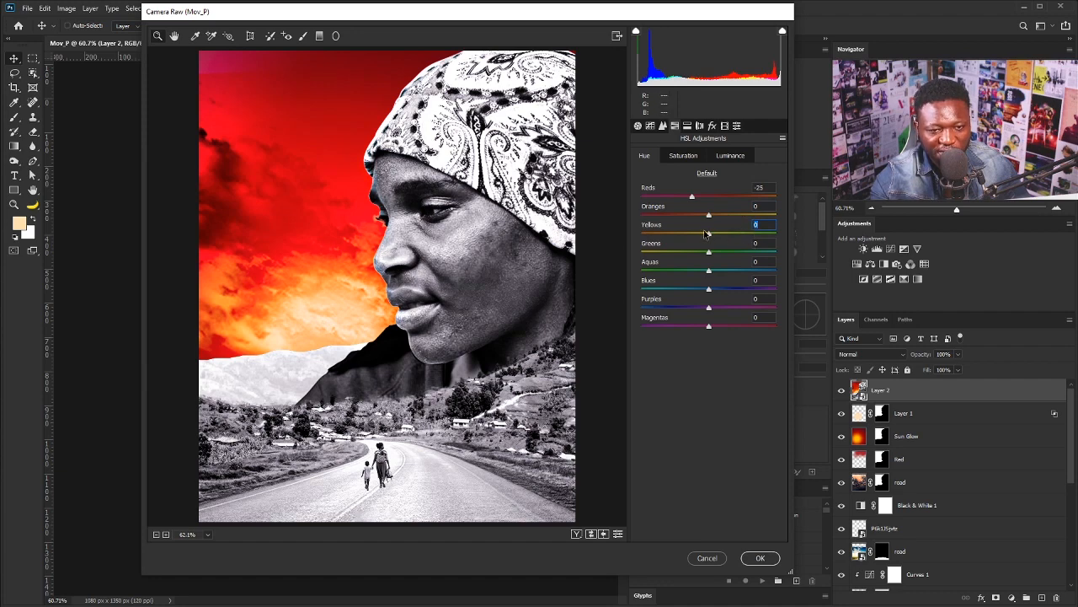
drag(708, 216, 730, 217)
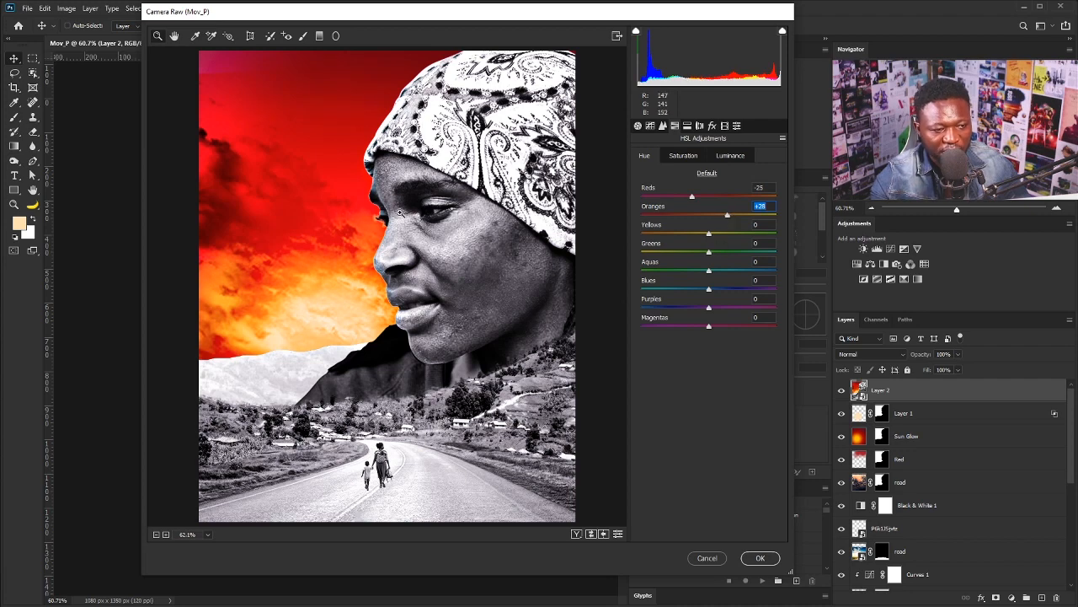
drag(708, 237, 688, 236)
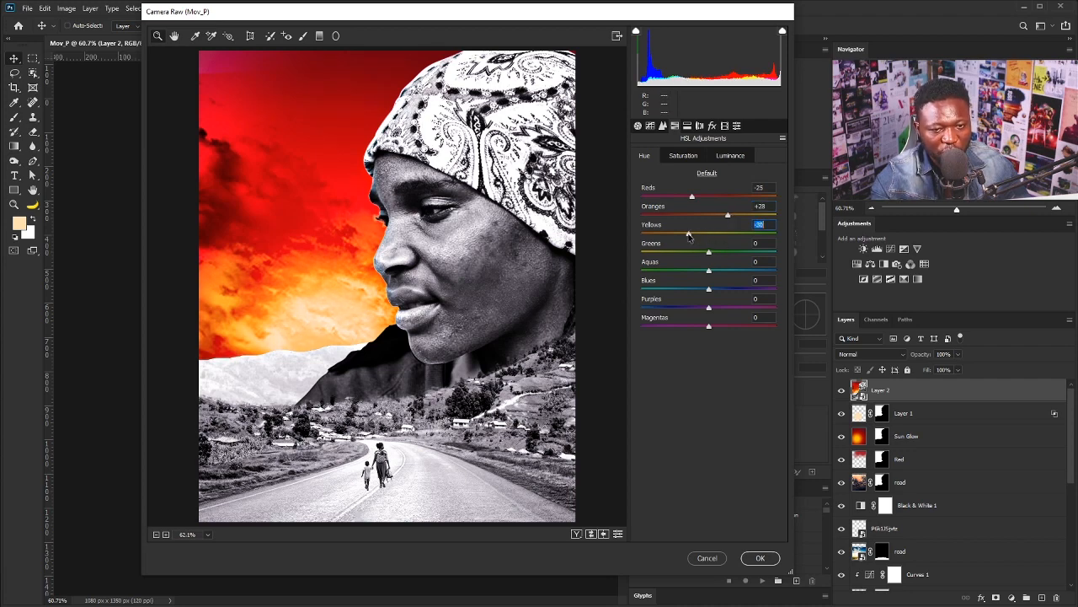
- Set the HSL saturation of Reds to -18, Oranges to +29 and Yellows to +27
click(682, 155)
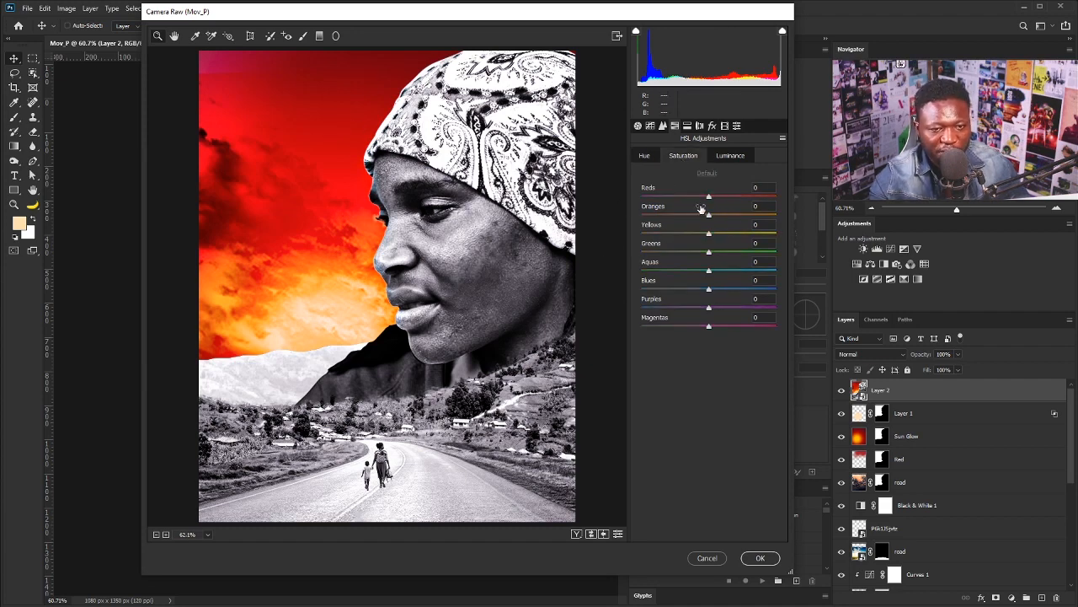
drag(708, 198, 697, 202)
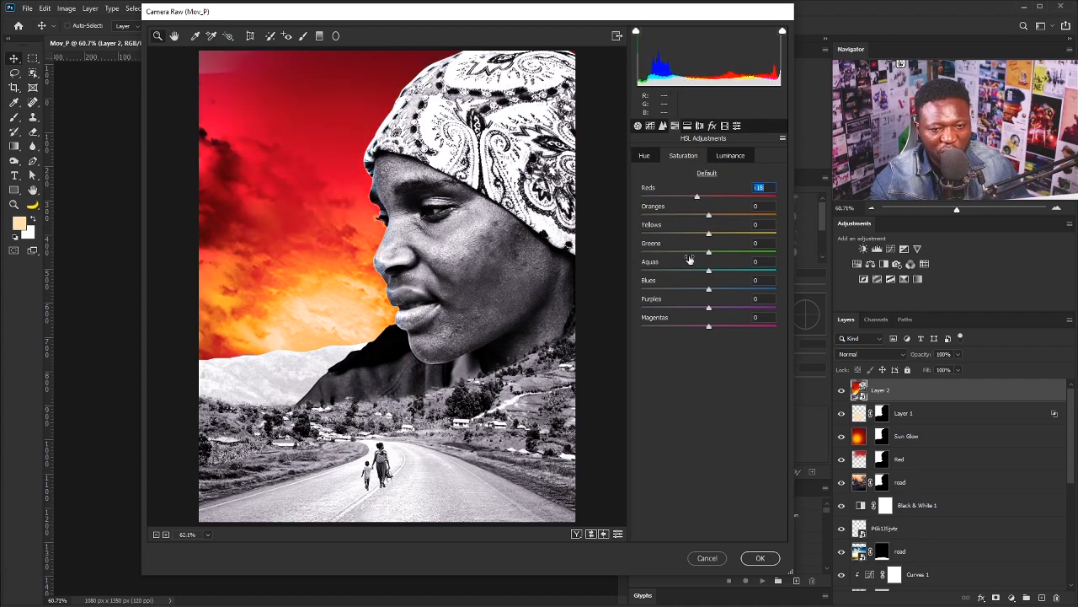
key(Tab)
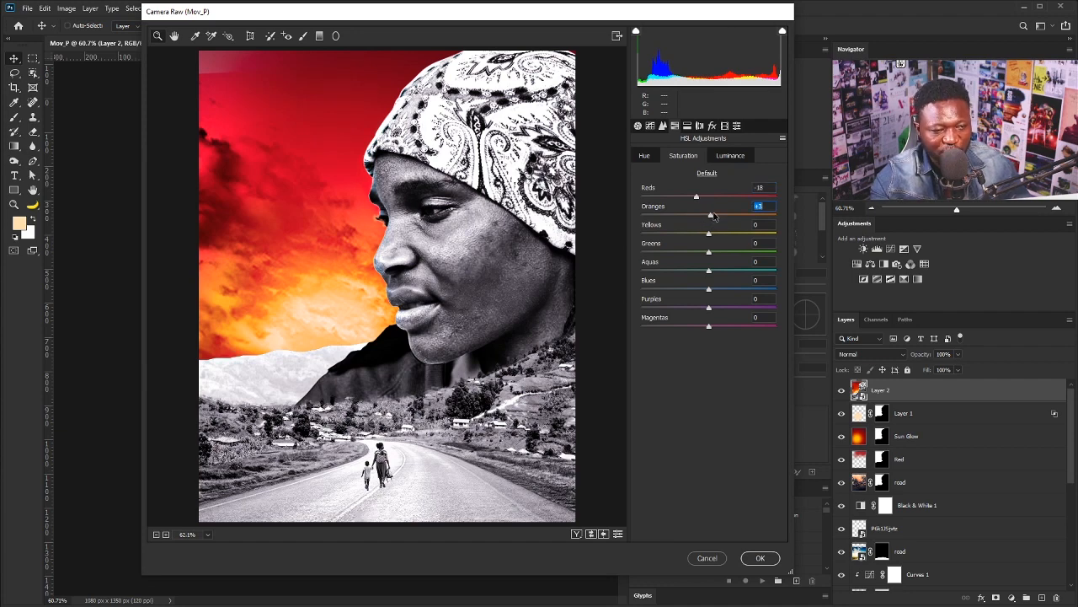
drag(709, 215, 722, 238)
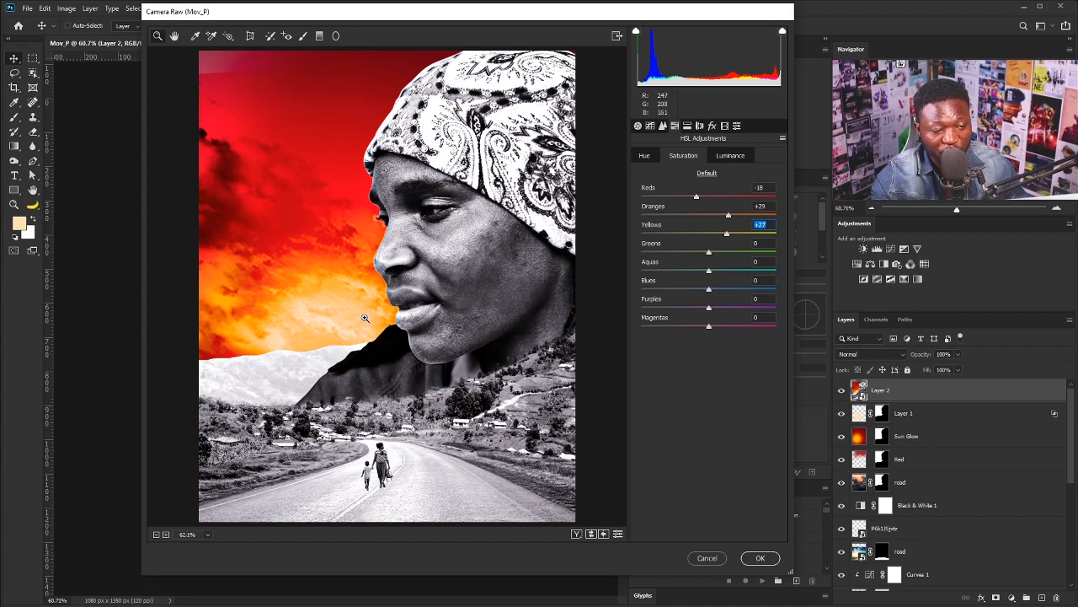
- Set the HSL luminance of Yellows to +61 and Oranges to +34
click(732, 161)
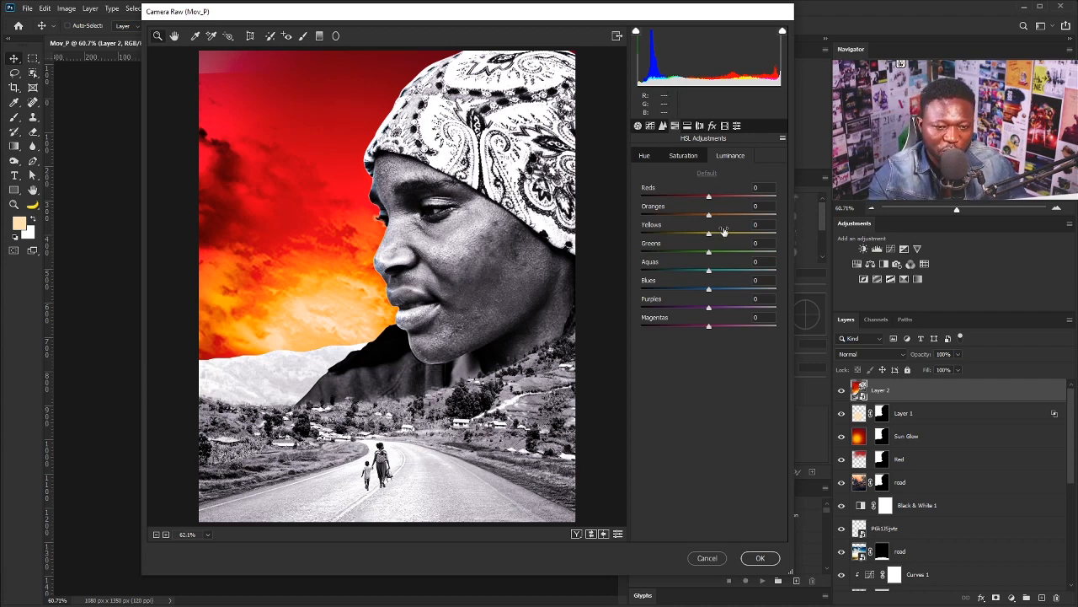
drag(729, 231, 753, 233)
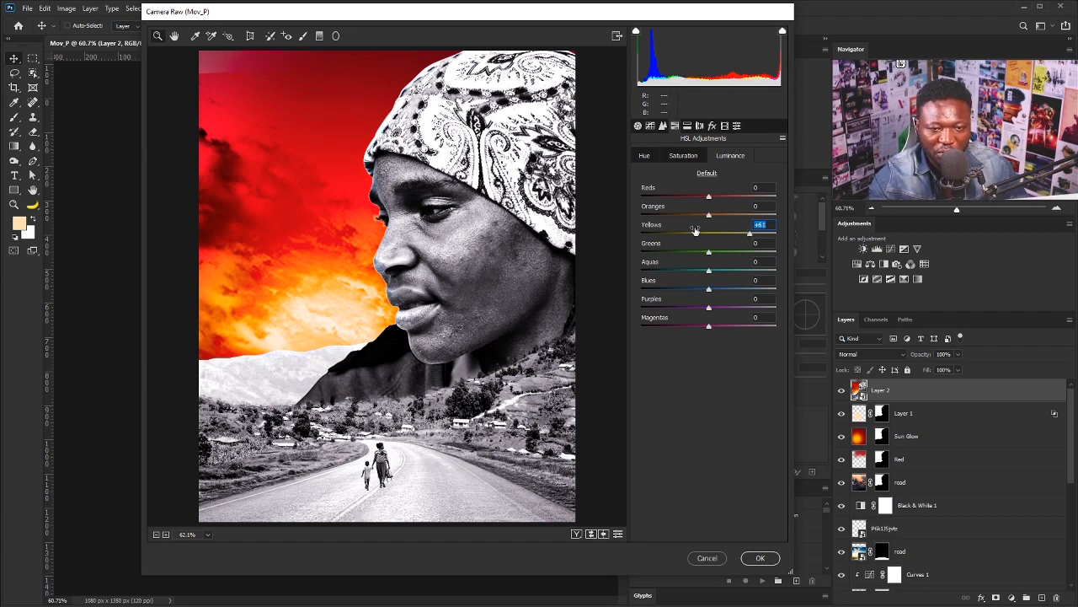
key(shift+Tab)
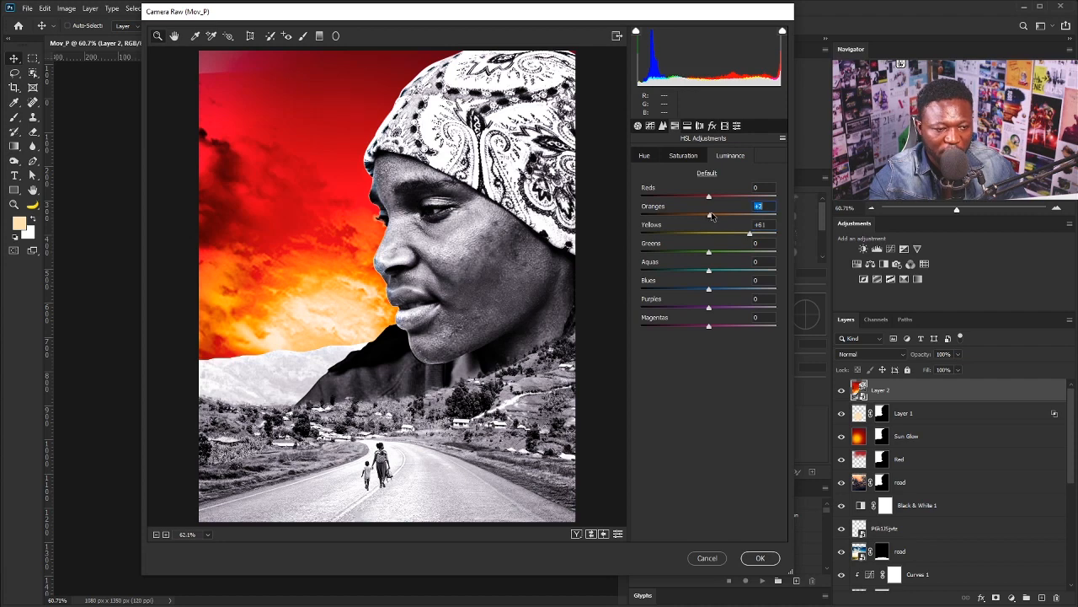
mouse_move(718, 212)
mouse_down()
mouse_move(748, 216)
mouse_move(732, 217)
mouse_up()
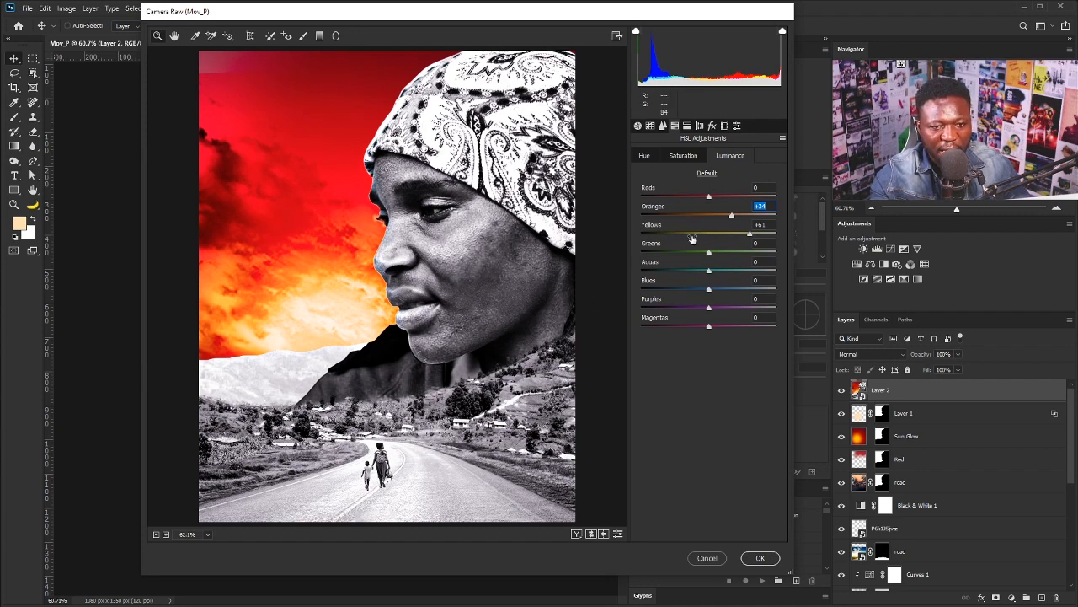
- Shape the RGB point tone curve into a contrast curve, with a shadow point at 55/38 and a highlight point at 162/155
click(650, 125)
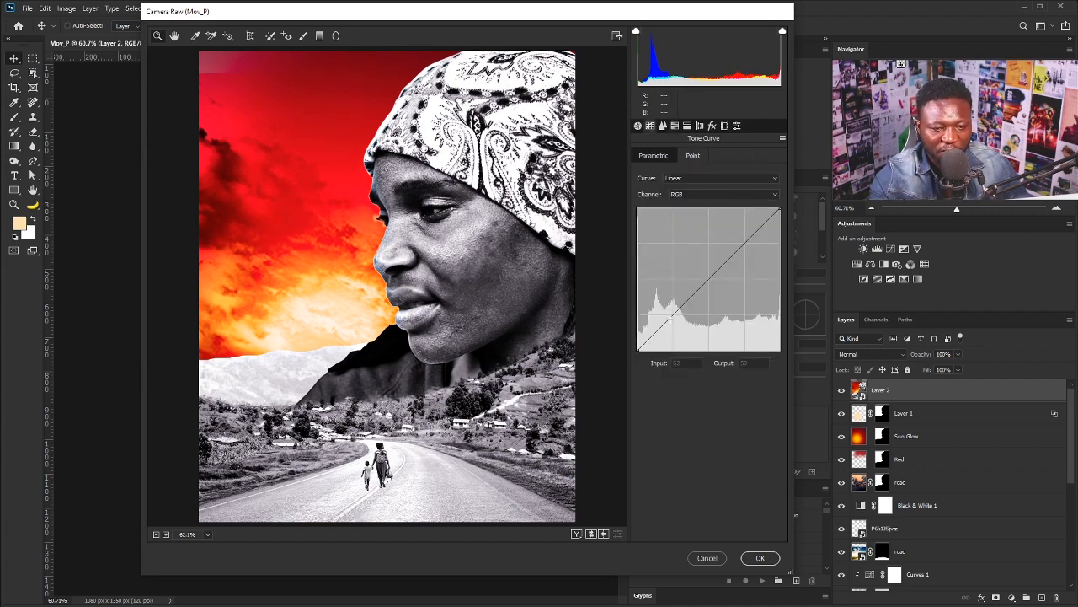
drag(666, 317, 671, 328)
drag(726, 274, 726, 266)
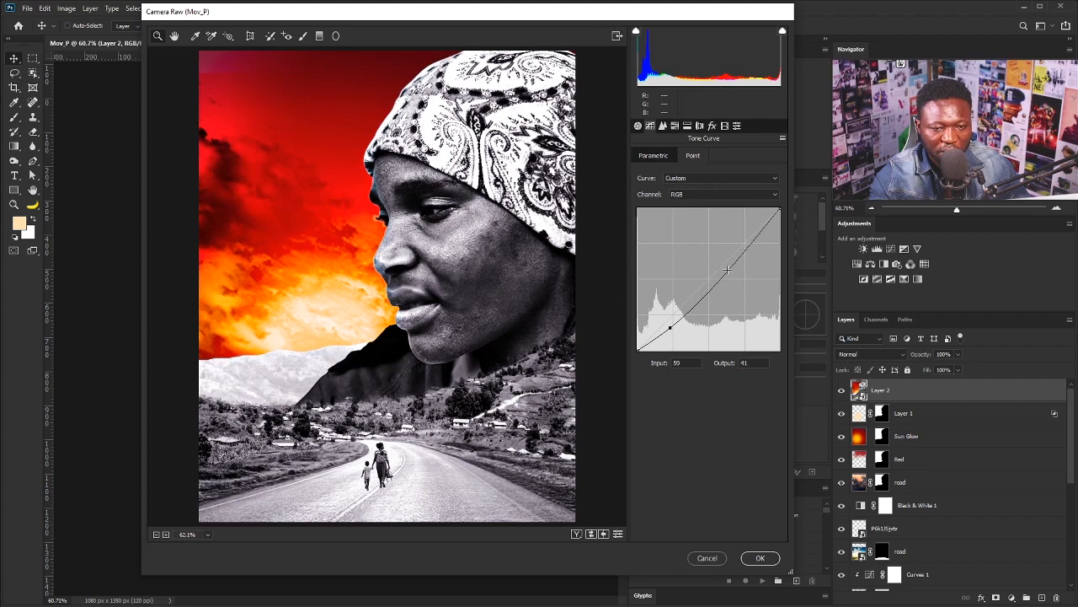
drag(670, 328, 674, 338)
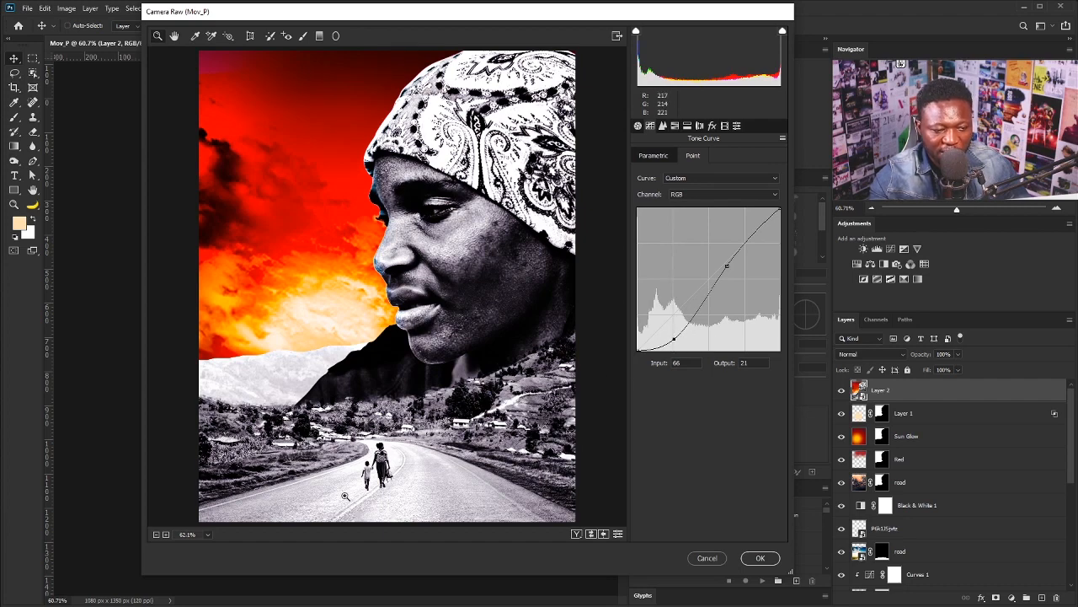
drag(673, 339, 670, 330)
drag(727, 266, 728, 264)
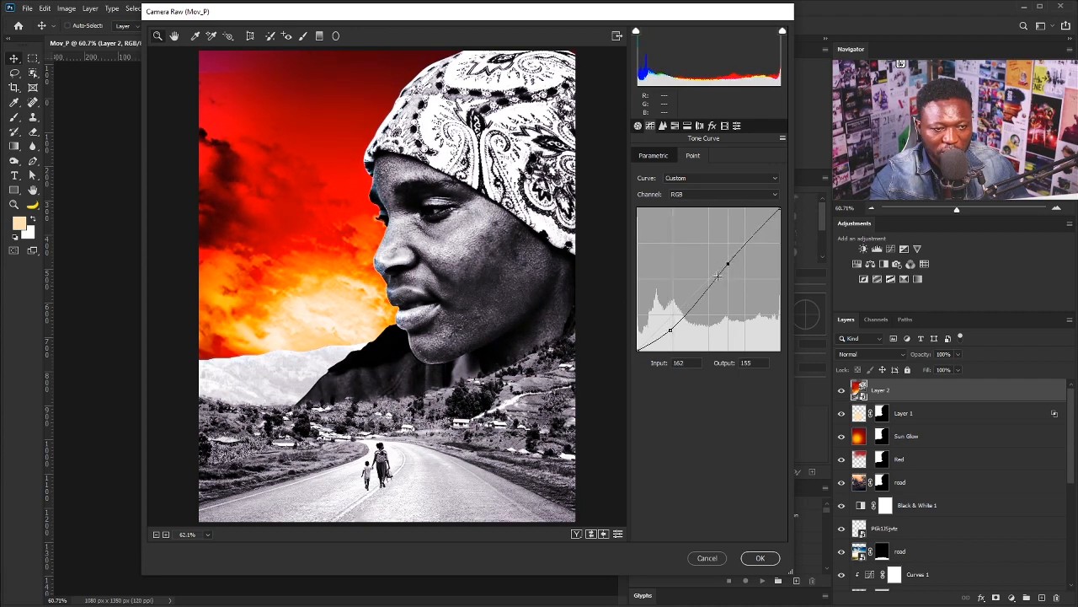
drag(671, 331, 671, 329)
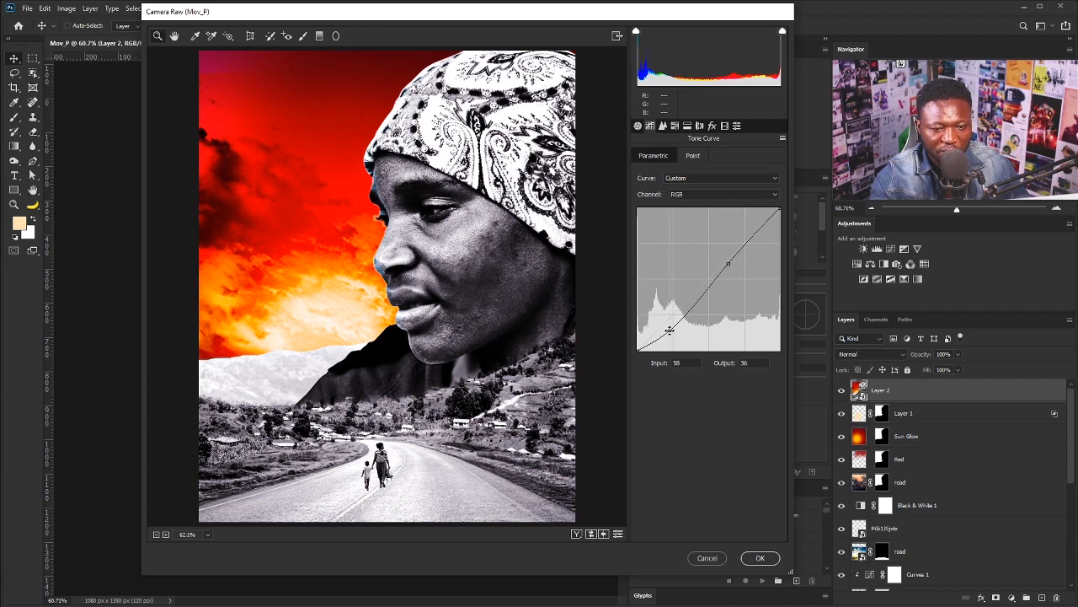
drag(667, 332, 667, 329)
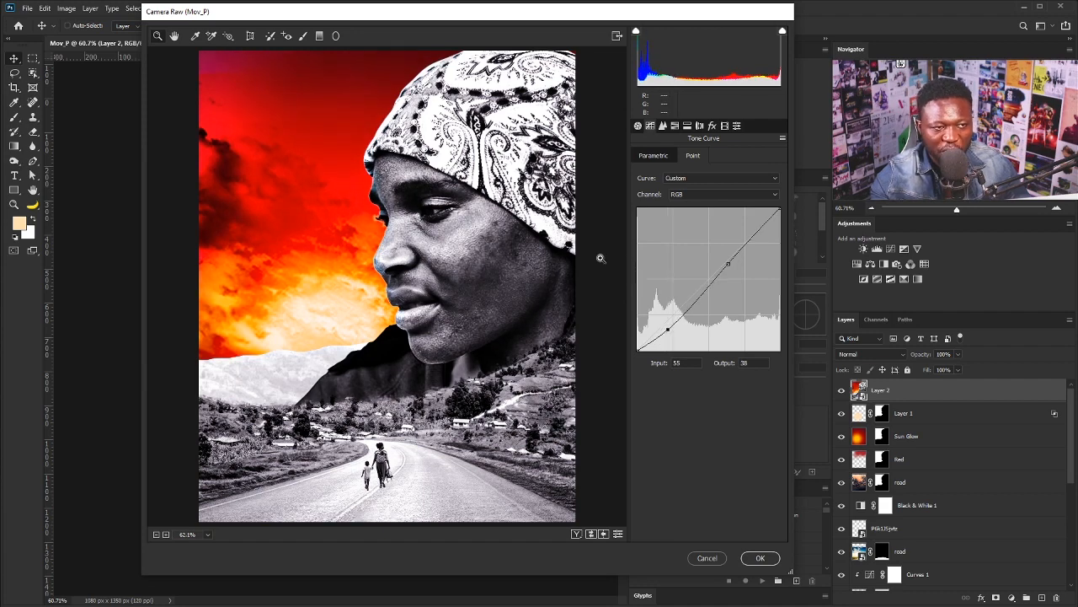
- Activate the Adjustment Brush and reset its local correction settings
click(303, 36)
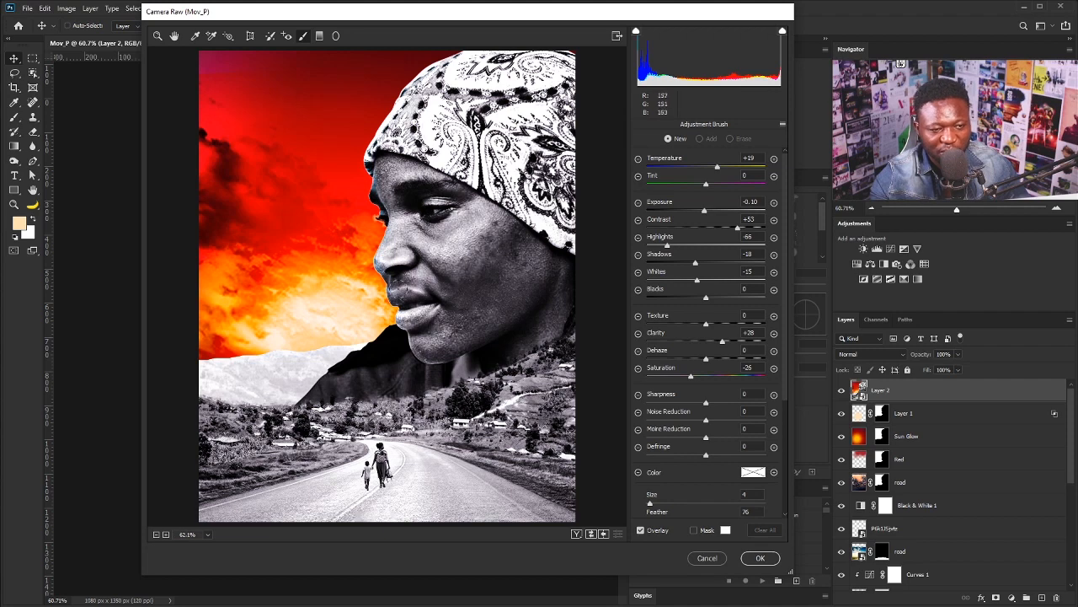
click(782, 124)
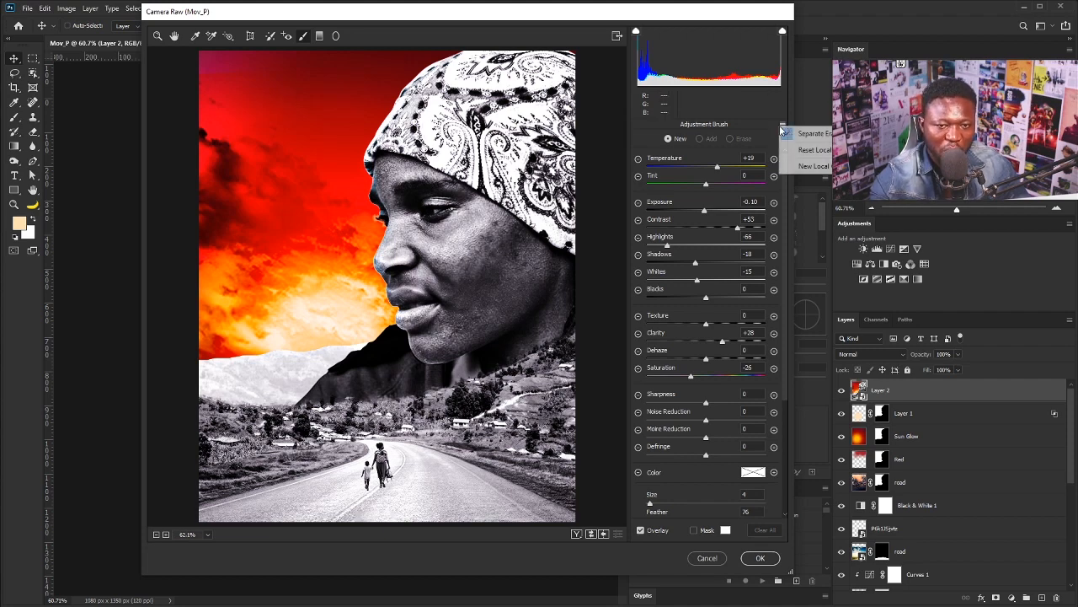
click(809, 149)
click(783, 125)
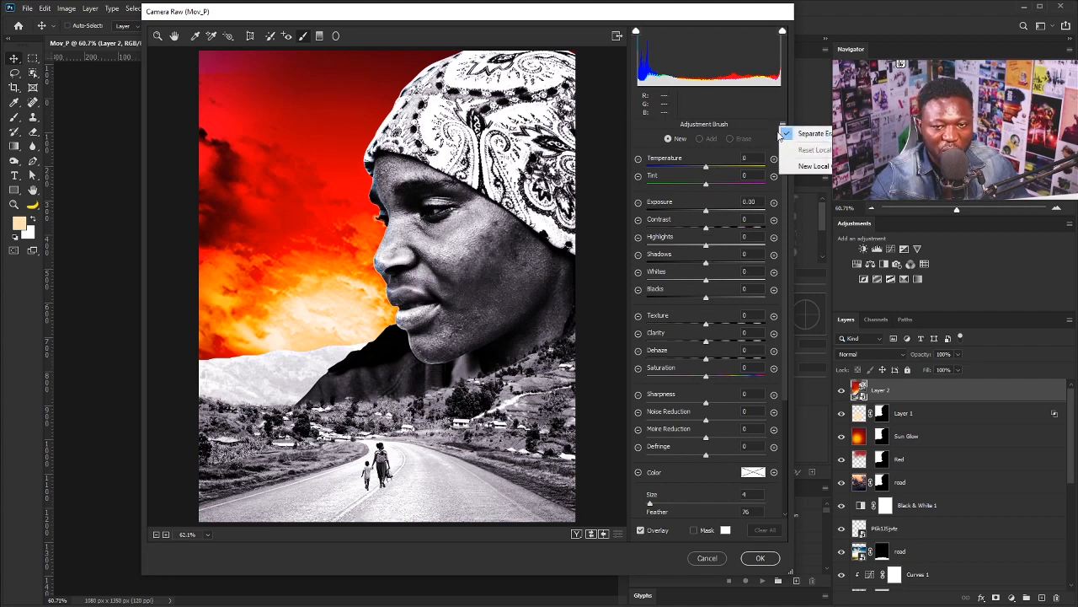
click(767, 129)
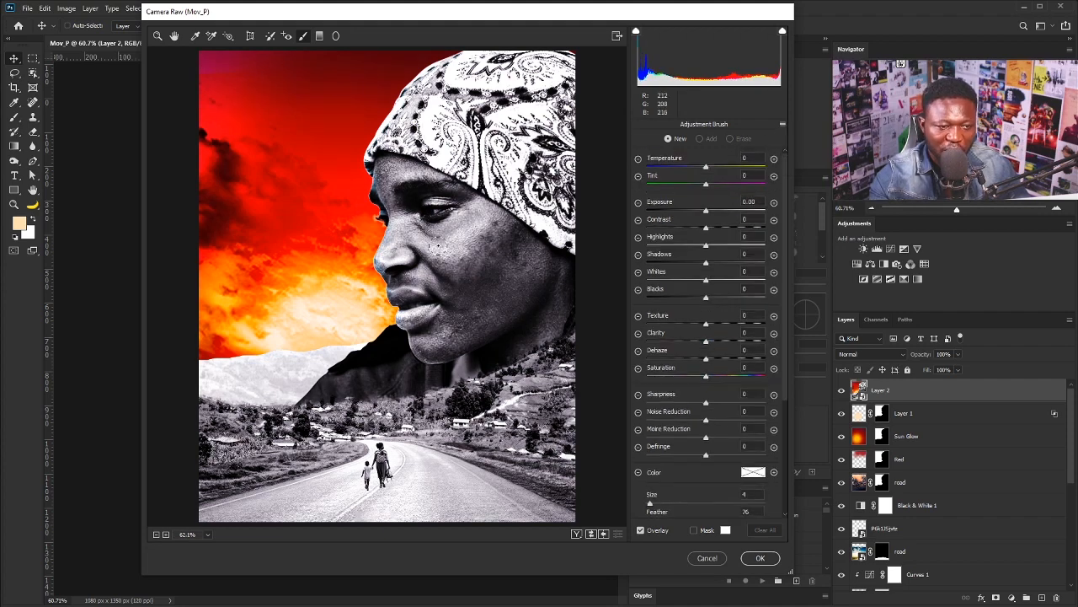
- Paint a new brush adjustment over the woman's face at size 9, with the mask overlay shown
click(493, 223)
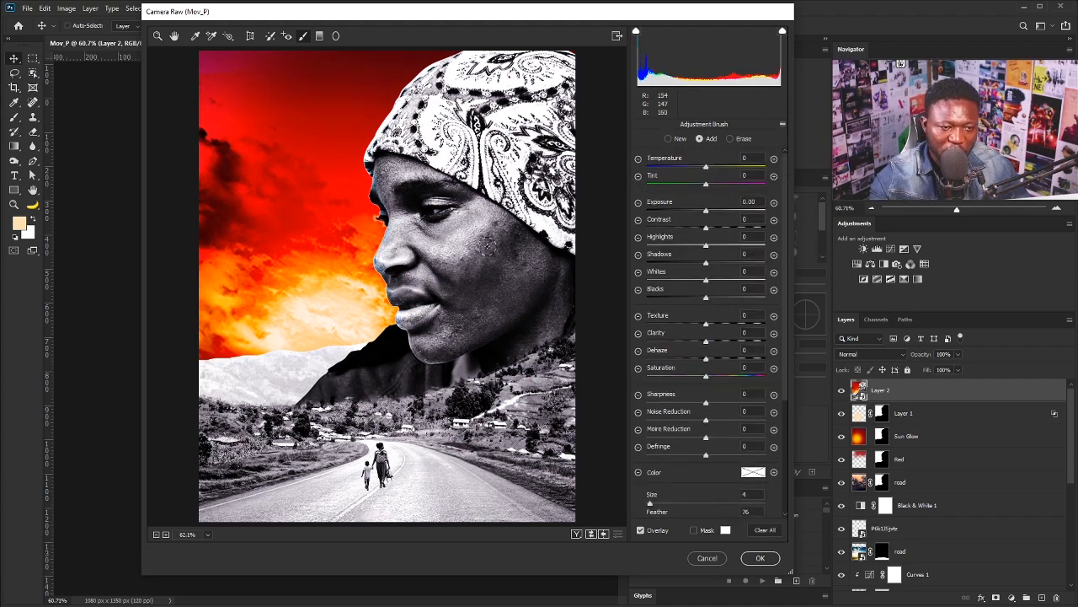
scroll(689, 505, down, 1)
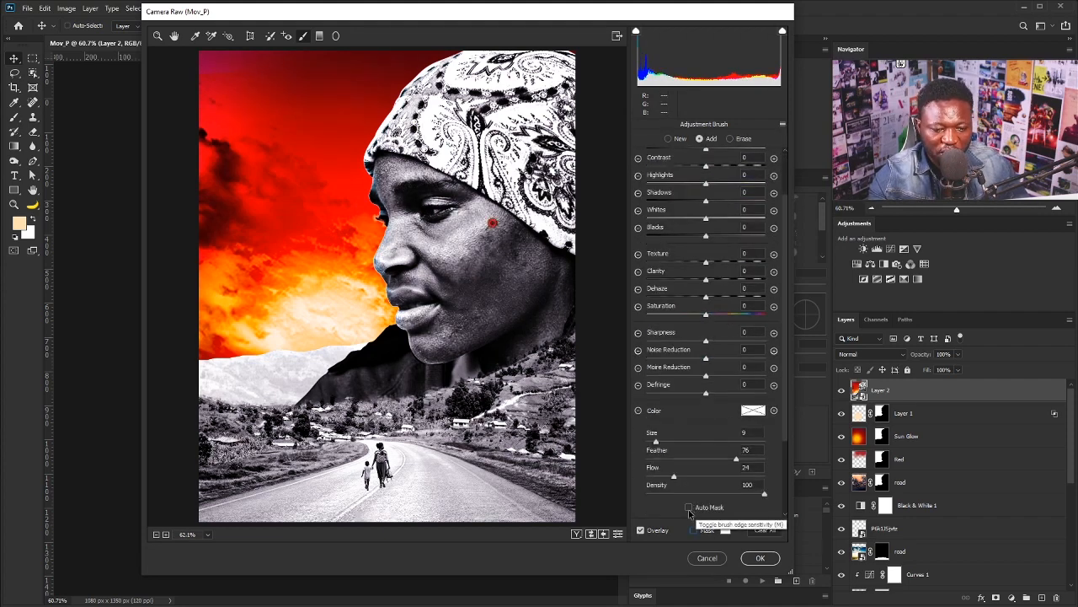
click(694, 530)
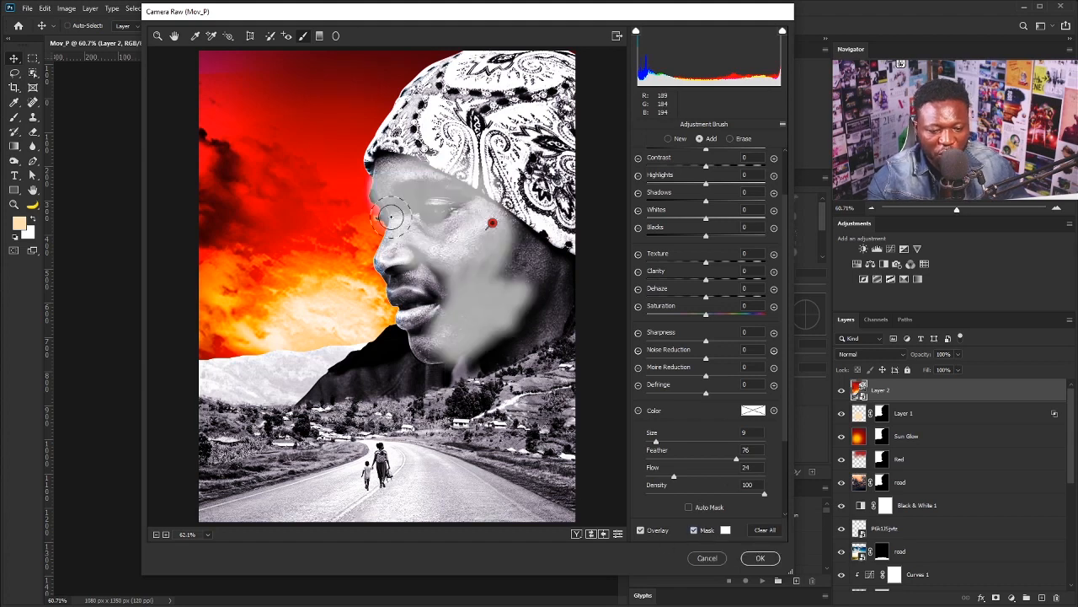
mouse_move(418, 280)
mouse_down()
mouse_move(432, 305)
mouse_move(471, 292)
mouse_move(443, 335)
mouse_move(463, 331)
mouse_move(443, 333)
mouse_up()
- Reduce the brush to size 4 and feather 73, and extend the mask over the face edges, neck and headscarf
drag(659, 447, 658, 446)
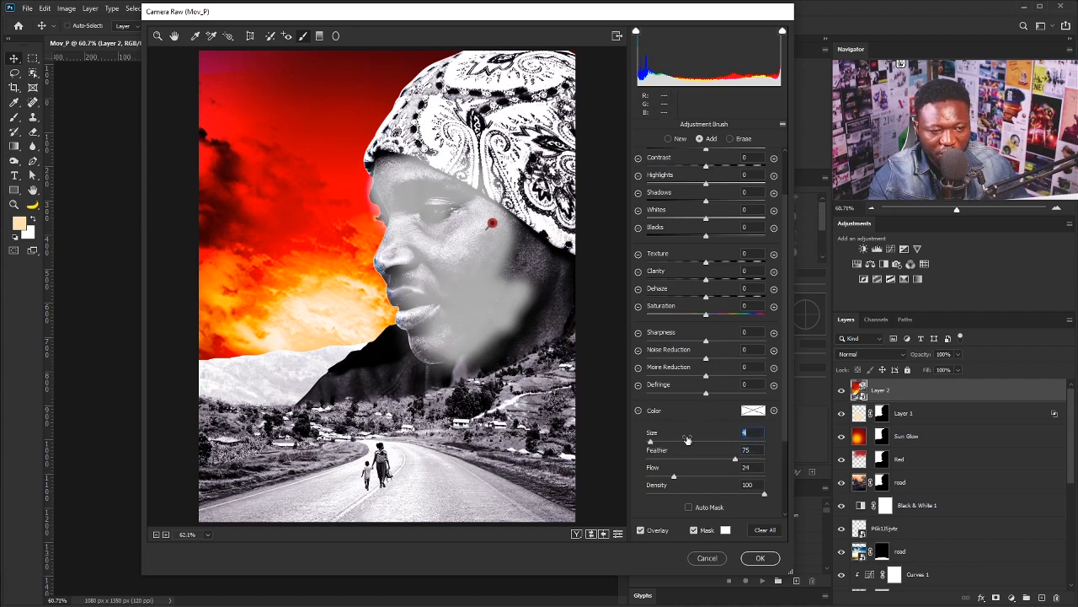
drag(734, 462, 732, 462)
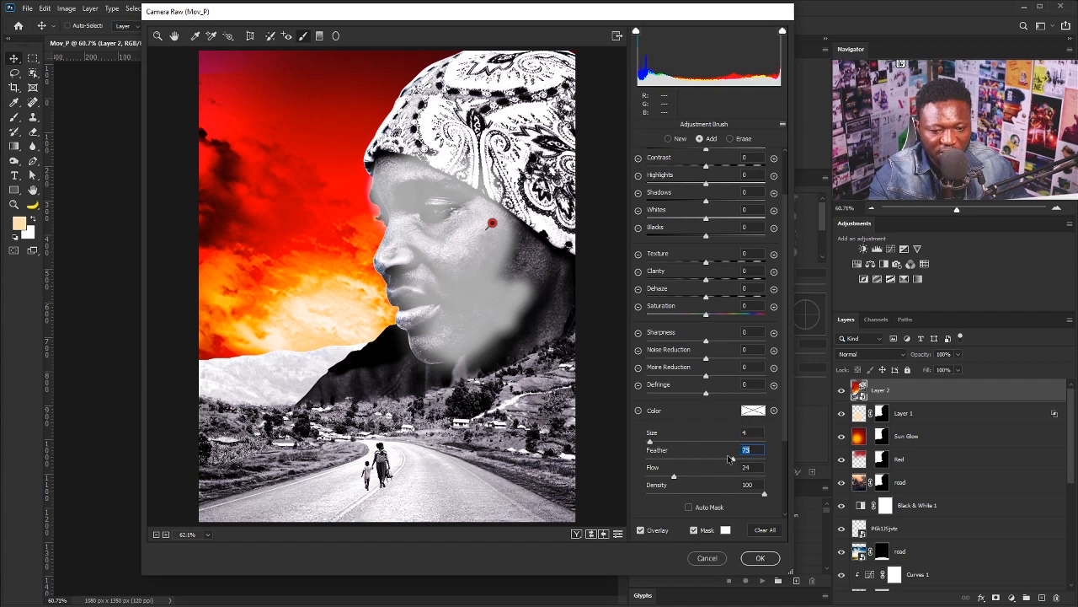
mouse_move(425, 344)
mouse_down()
mouse_move(497, 342)
mouse_move(486, 349)
mouse_move(533, 329)
mouse_move(548, 310)
mouse_move(541, 273)
mouse_move(529, 239)
mouse_move(482, 219)
mouse_move(509, 220)
mouse_move(381, 156)
mouse_move(584, 288)
mouse_move(568, 274)
mouse_move(579, 314)
mouse_move(487, 354)
mouse_move(456, 325)
mouse_move(446, 335)
mouse_move(430, 328)
mouse_move(399, 258)
mouse_move(441, 195)
mouse_move(470, 219)
mouse_up()
drag(402, 381, 402, 371)
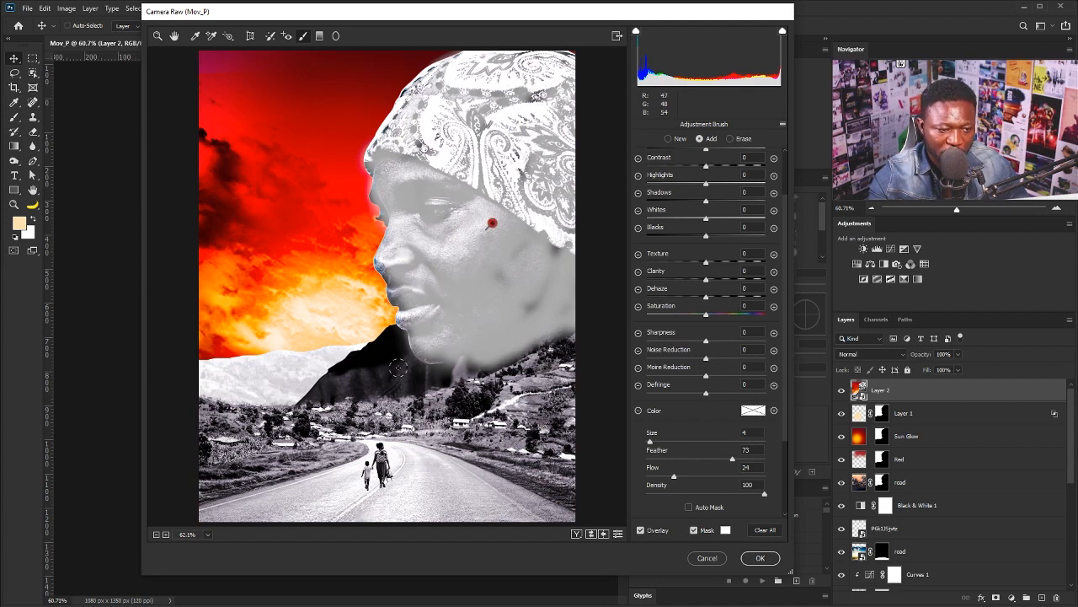
- Check the mask's edge along the lips and chin, fill the remaining gaps on the cheek and headscarf, and hide the mask overlay
key(ctrl+plus)
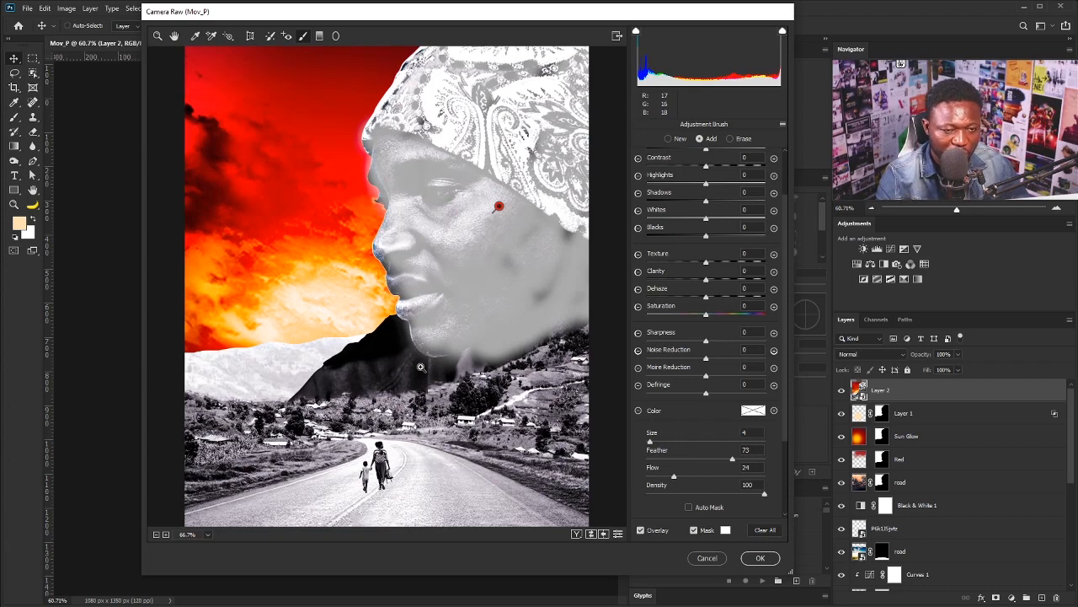
key(ctrl+plus)
key(ctrl+plus)
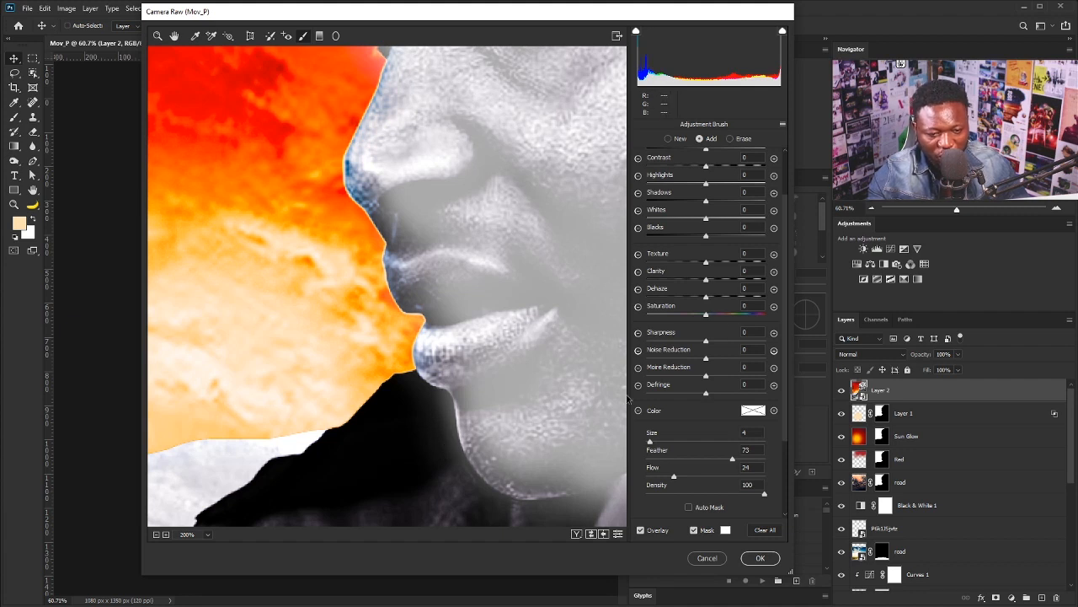
key(alt)
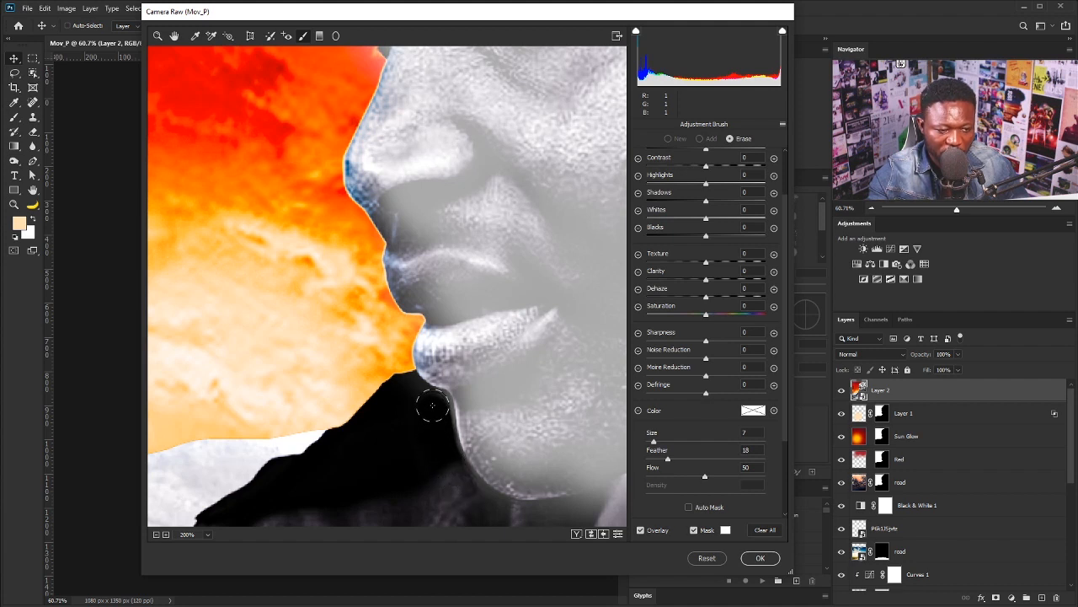
key(ctrl+minus)
key(ctrl+minus)
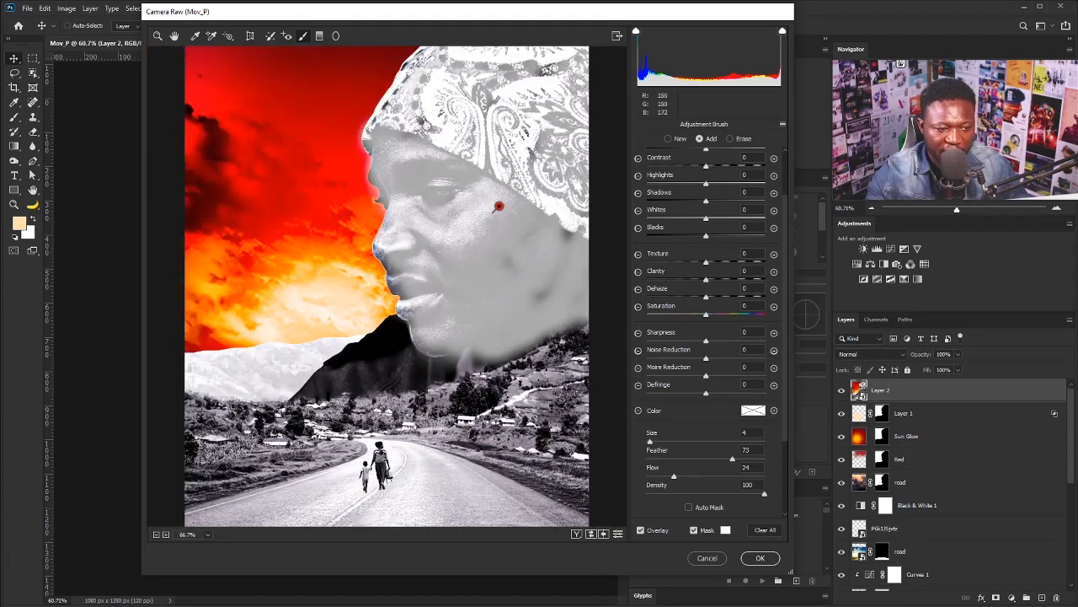
mouse_move(547, 293)
mouse_down()
mouse_move(563, 245)
mouse_move(500, 235)
mouse_move(498, 272)
mouse_move(535, 257)
mouse_up()
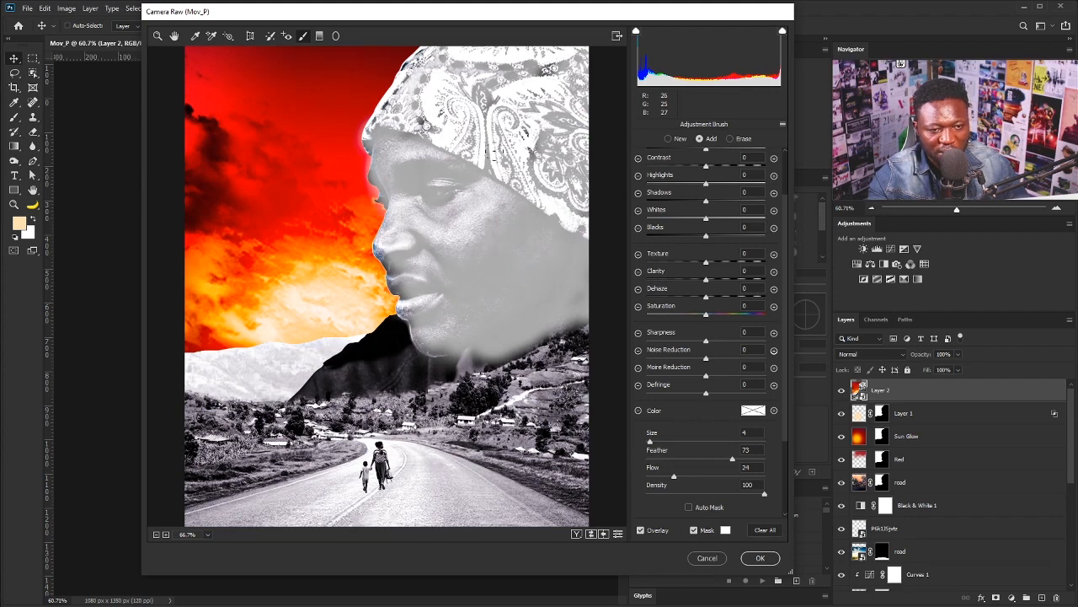
drag(431, 145, 401, 125)
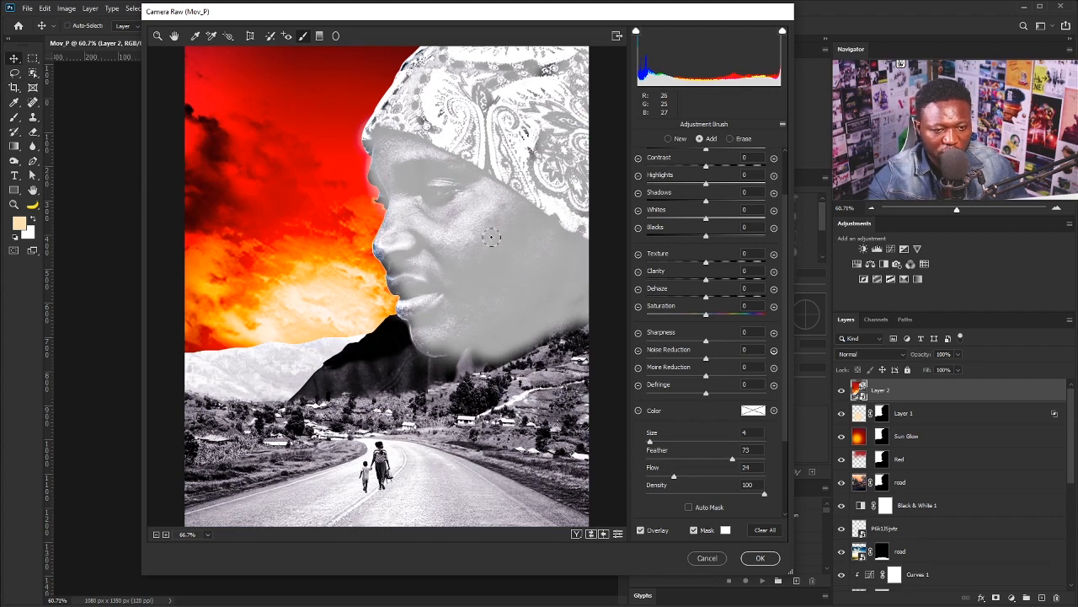
drag(491, 237, 492, 165)
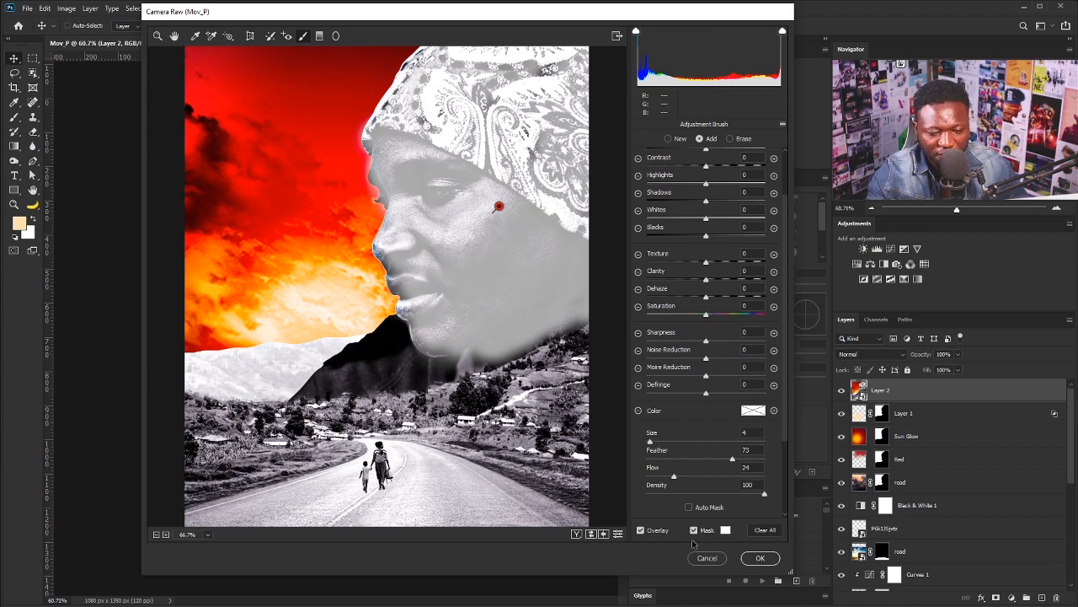
click(692, 532)
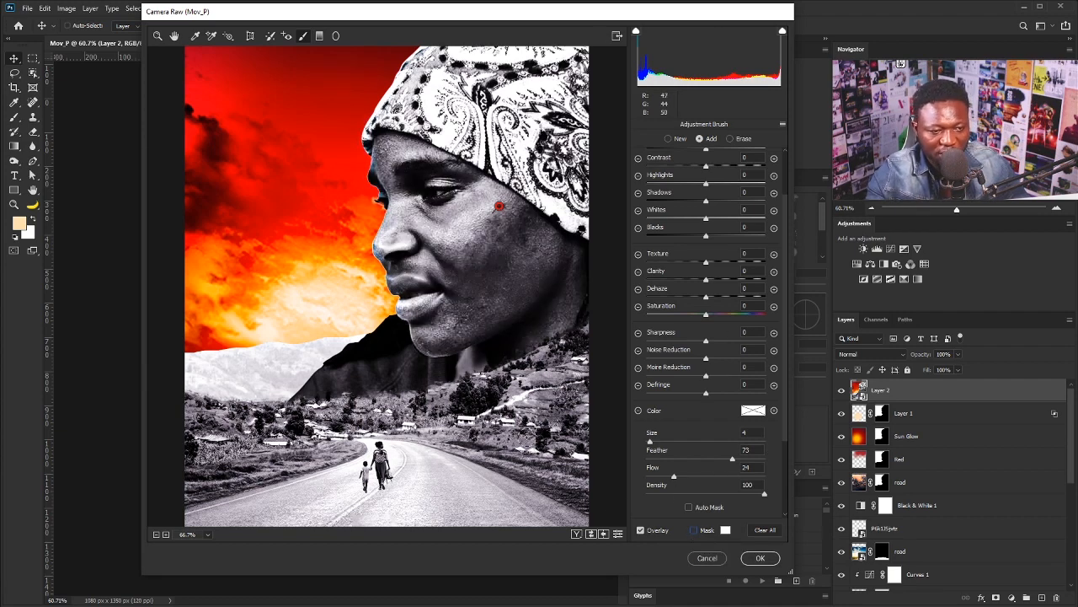
- Set the brushed area's Exposure to +0.45, Highlights to +49, Shadows to +33 and Whites to -8
scroll(787, 238, up, 3)
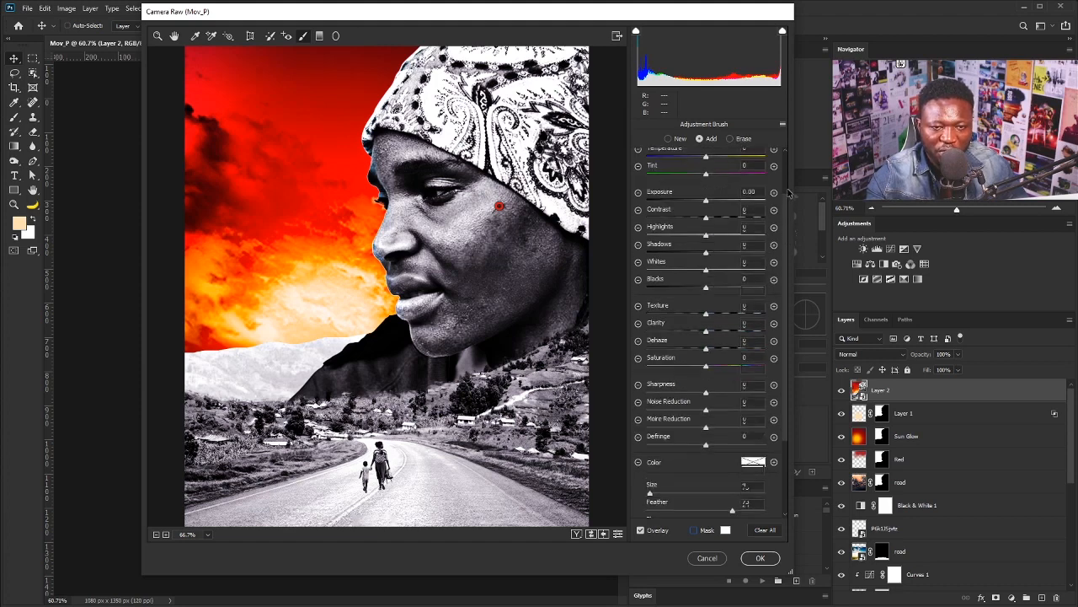
click(712, 213)
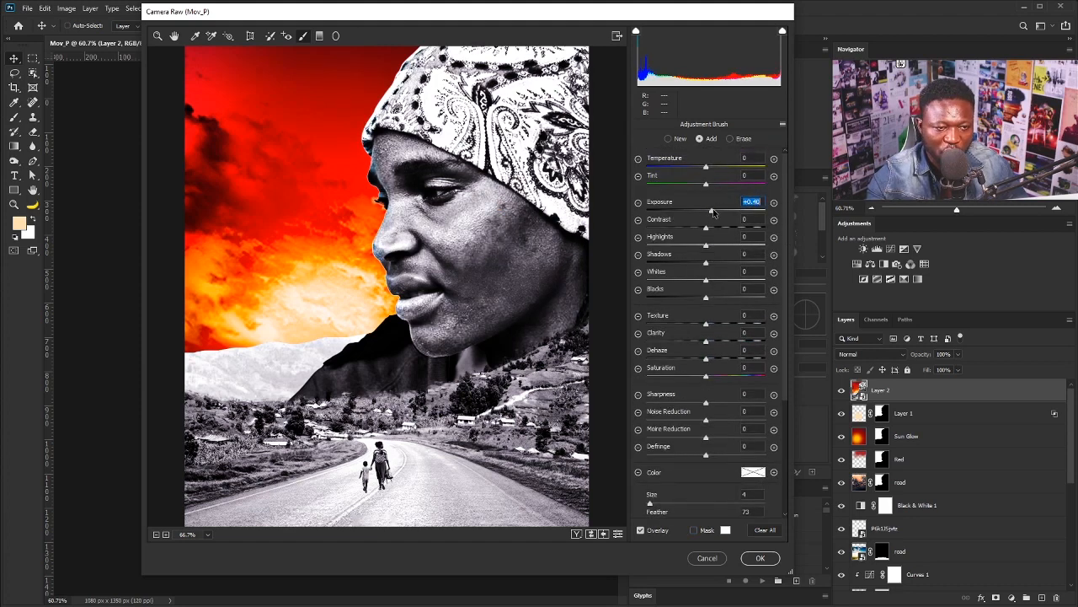
drag(707, 246, 722, 264)
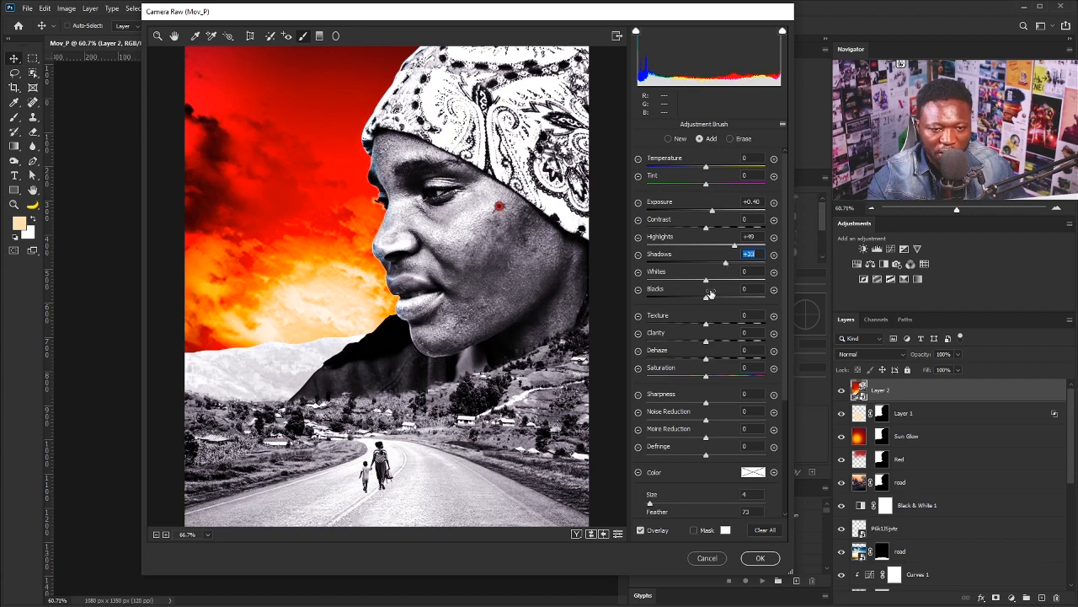
mouse_move(710, 285)
mouse_down()
mouse_move(700, 285)
mouse_move(723, 299)
mouse_move(698, 304)
mouse_move(707, 305)
mouse_up()
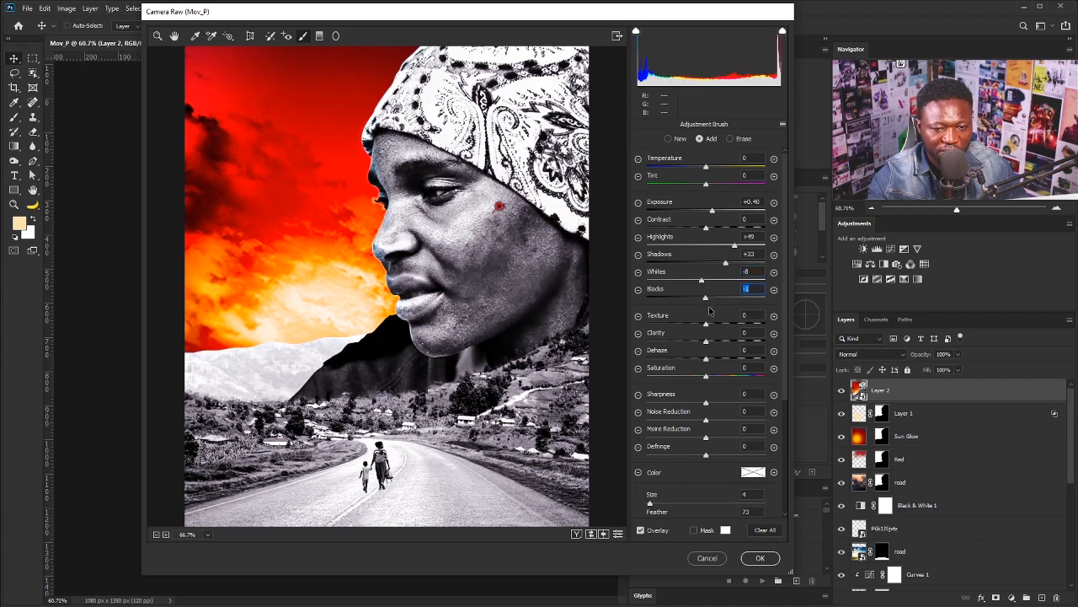
drag(712, 212, 713, 214)
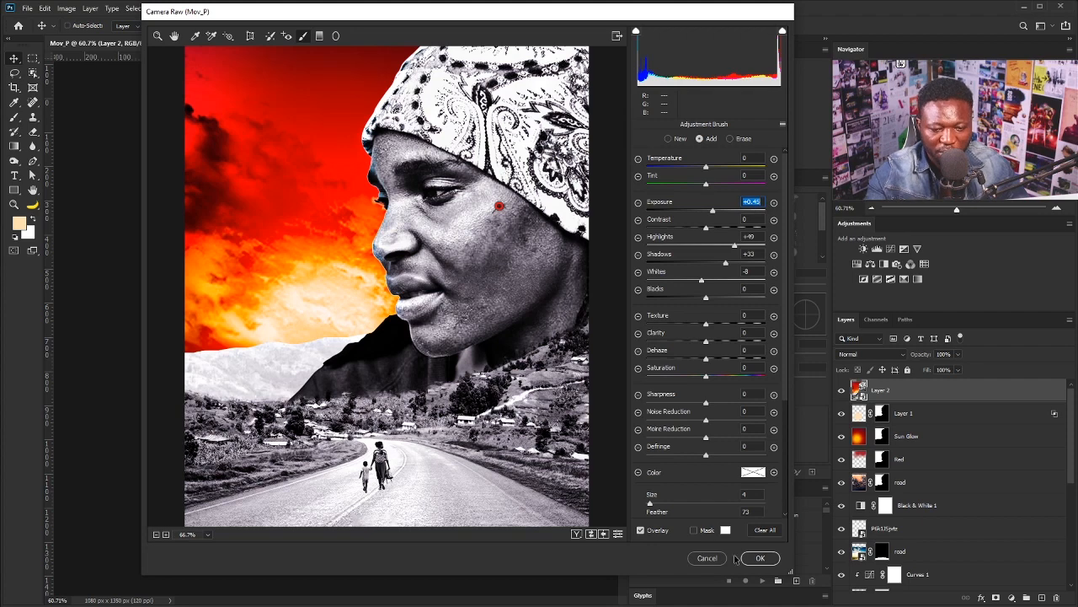
- Apply the Camera Raw edits and toggle Layer 2's visibility to compare before and after
click(761, 558)
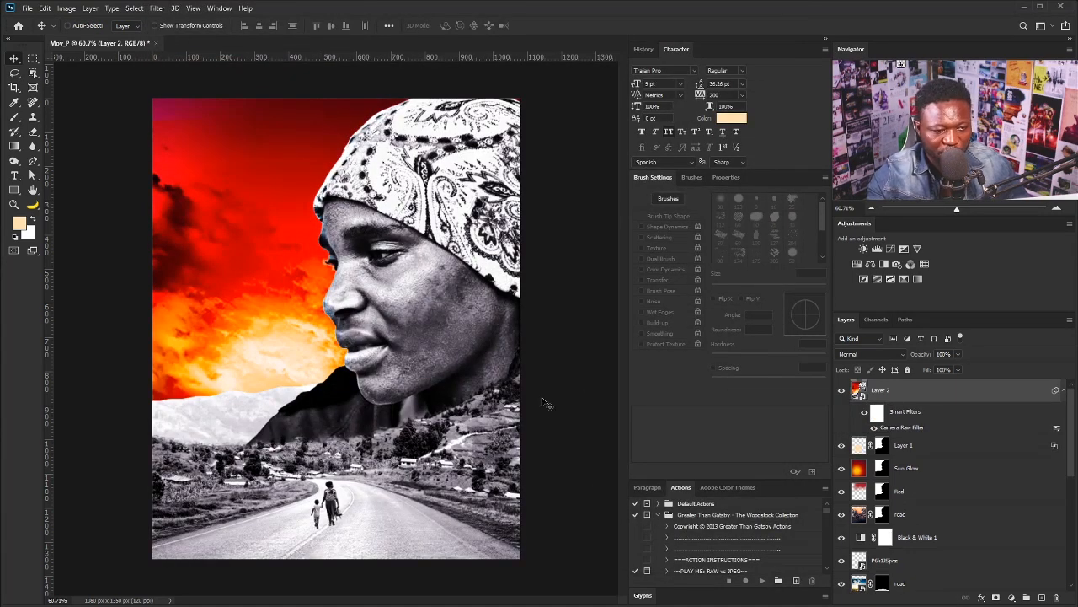
click(841, 391)
click(840, 393)
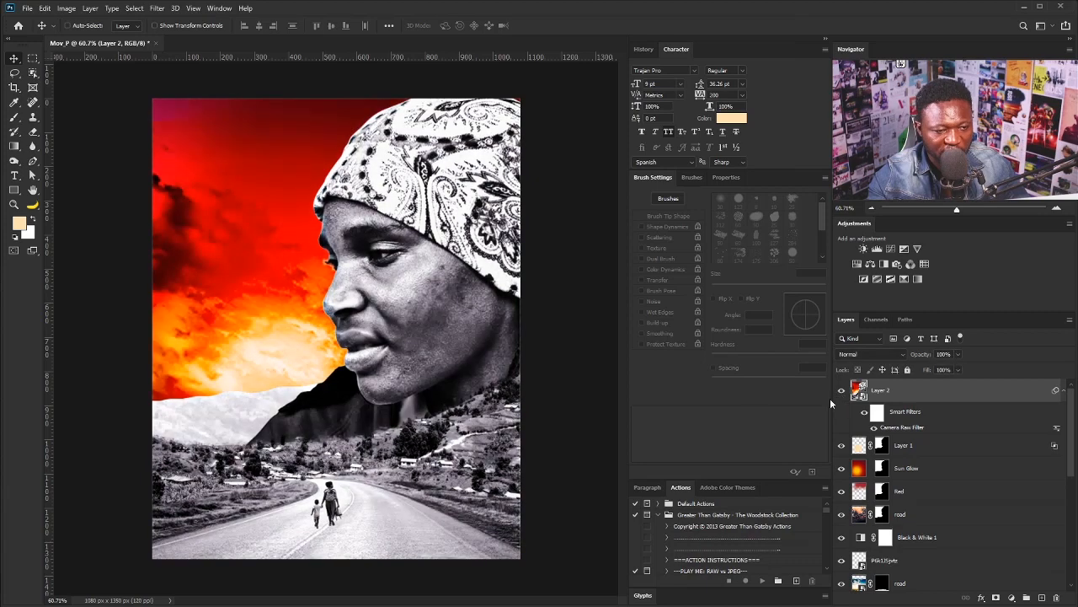
- Reopen Layer 2's Camera Raw filter, set the sharpening amount to 23 and the grain amount to 40, and apply it
mouse_move(398, 324)
mouse_down()
mouse_move(376, 329)
mouse_move(394, 331)
mouse_move(385, 337)
mouse_up()
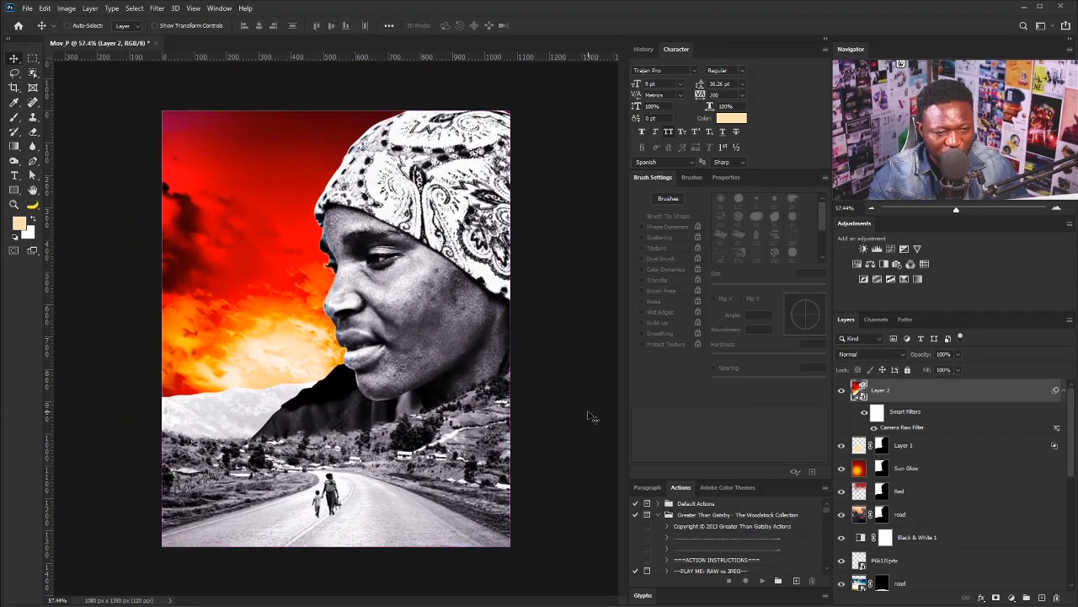
double_click(902, 428)
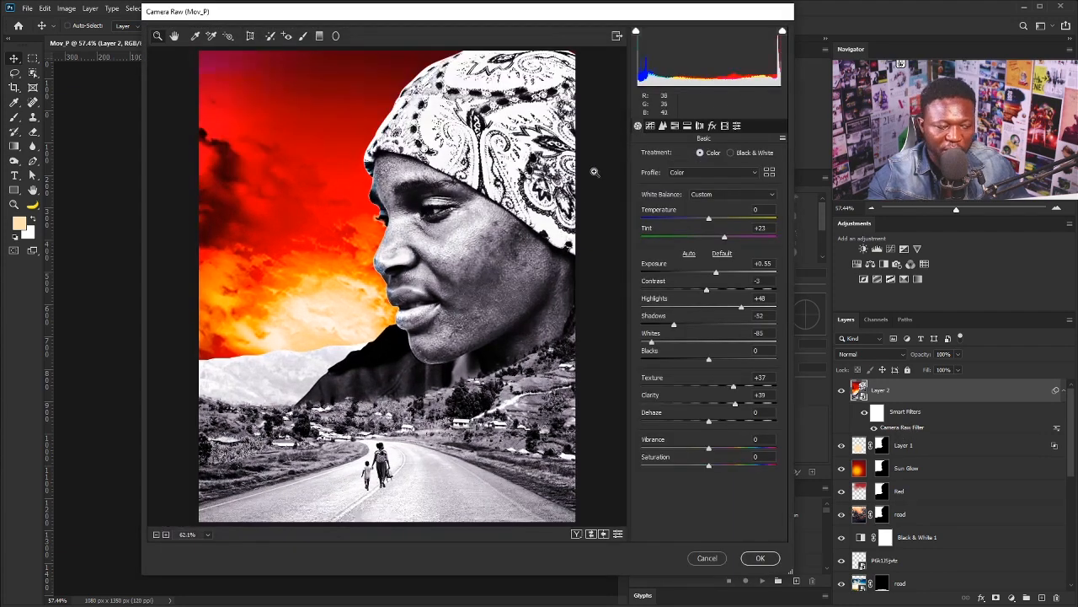
click(675, 126)
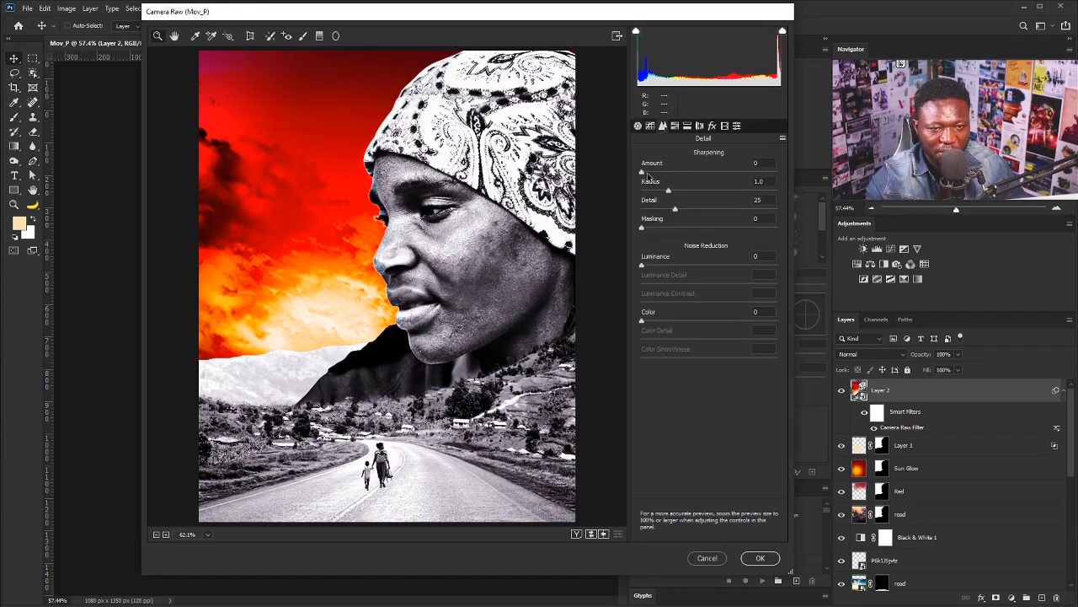
drag(647, 173, 663, 174)
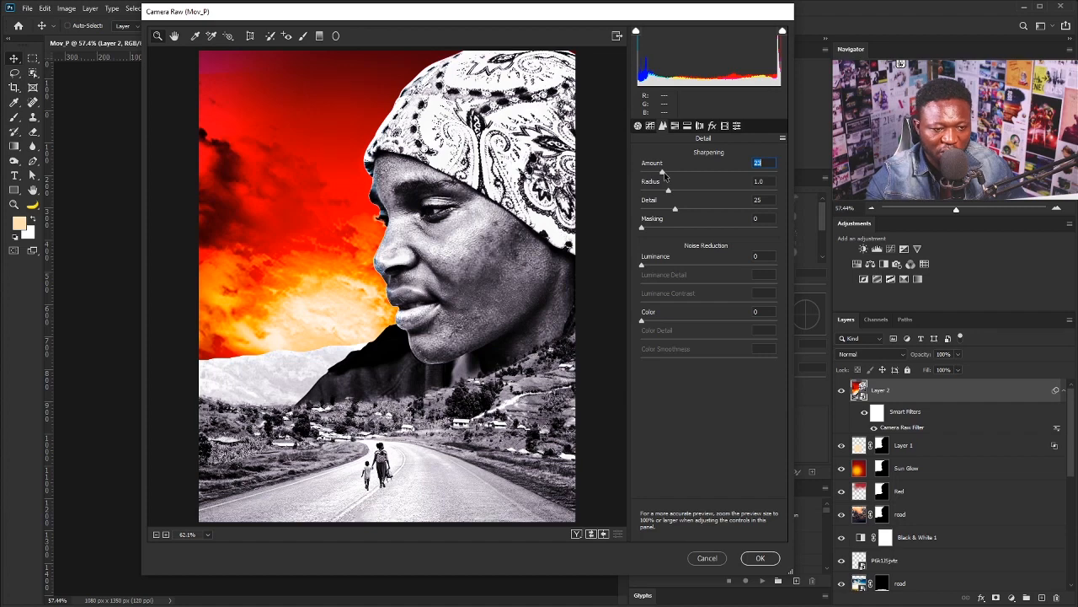
click(712, 125)
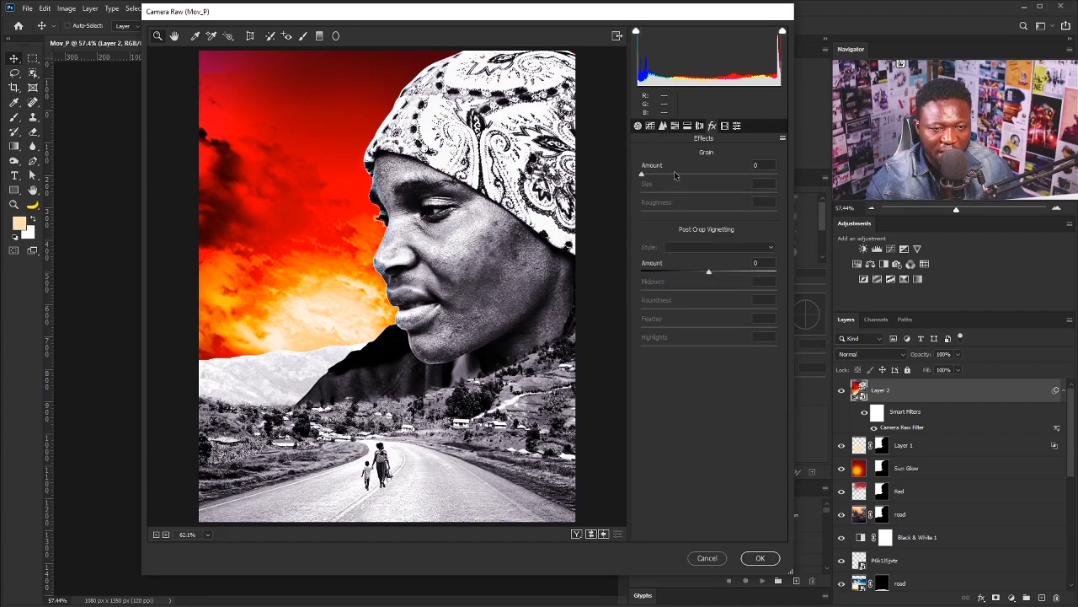
click(643, 175)
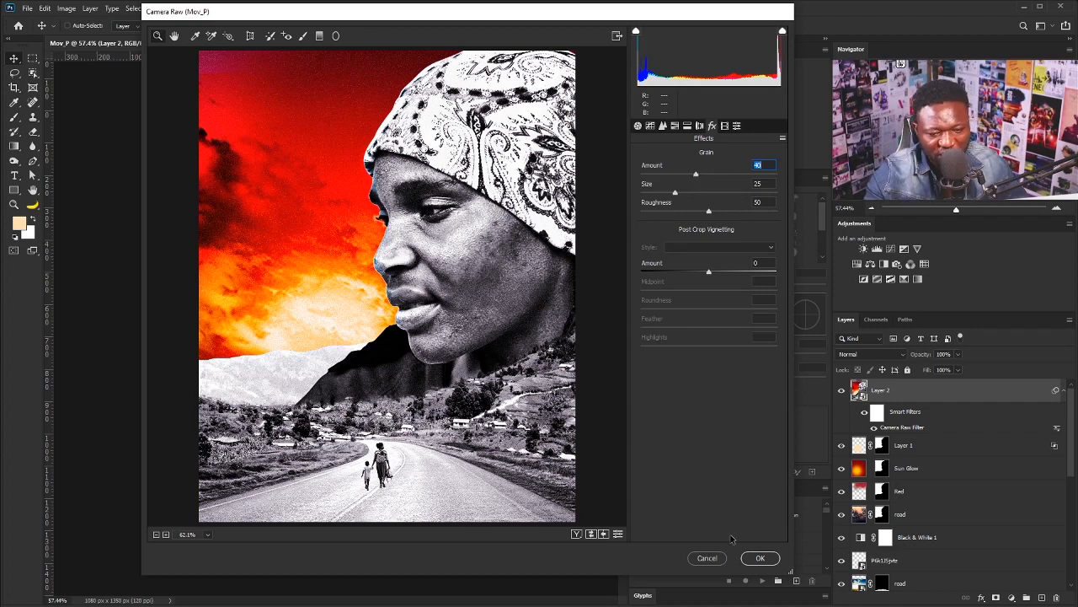
click(759, 558)
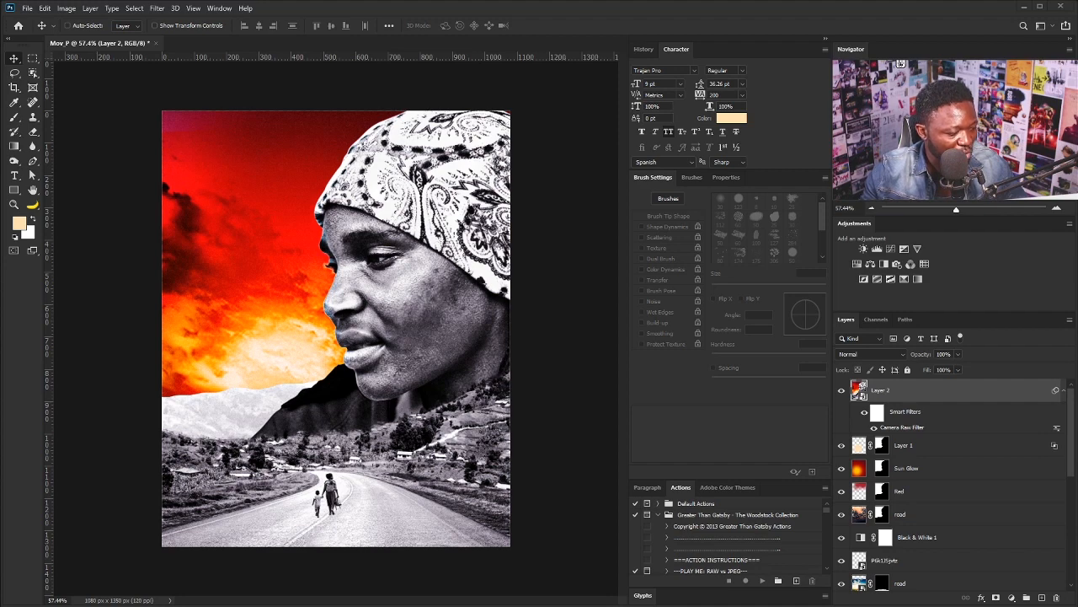
- Place the grunge-brush-stroke-banner-2-2 image rotated 90°, scale it to about 29.5%, and align it along the poster's left edge
mouse_move(479, 255)
mouse_down()
mouse_move(530, 318)
mouse_move(394, 415)
mouse_move(377, 413)
mouse_up()
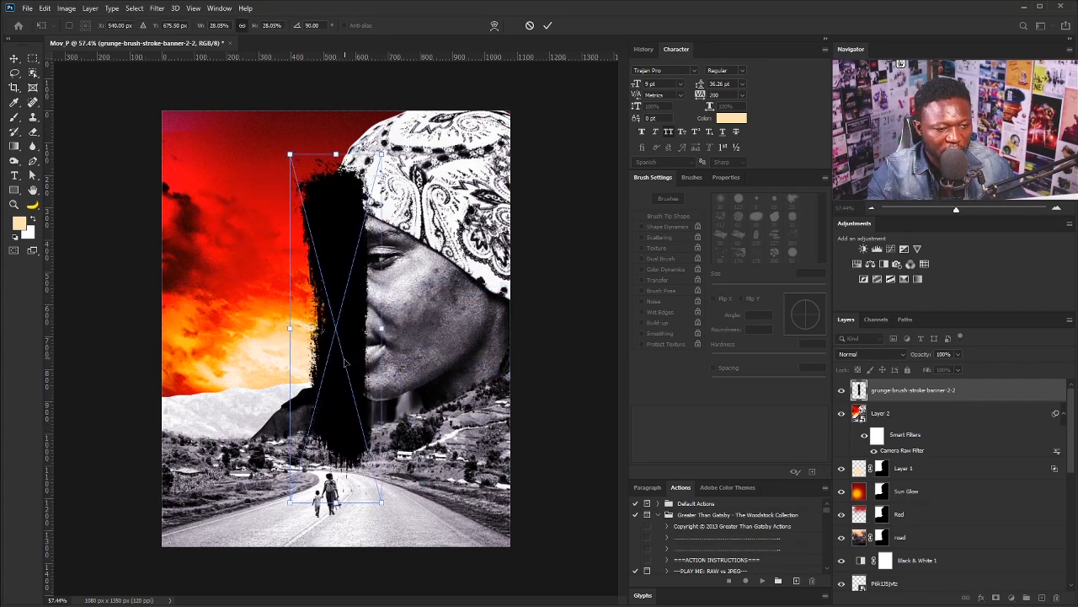
drag(345, 362, 152, 305)
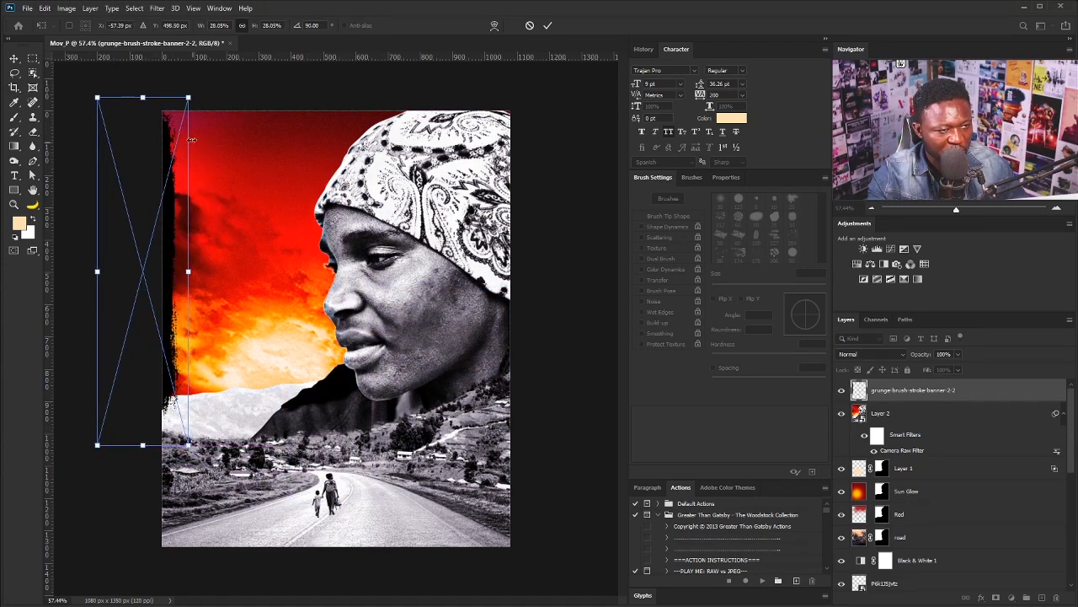
drag(188, 98, 197, 90)
drag(163, 250, 160, 242)
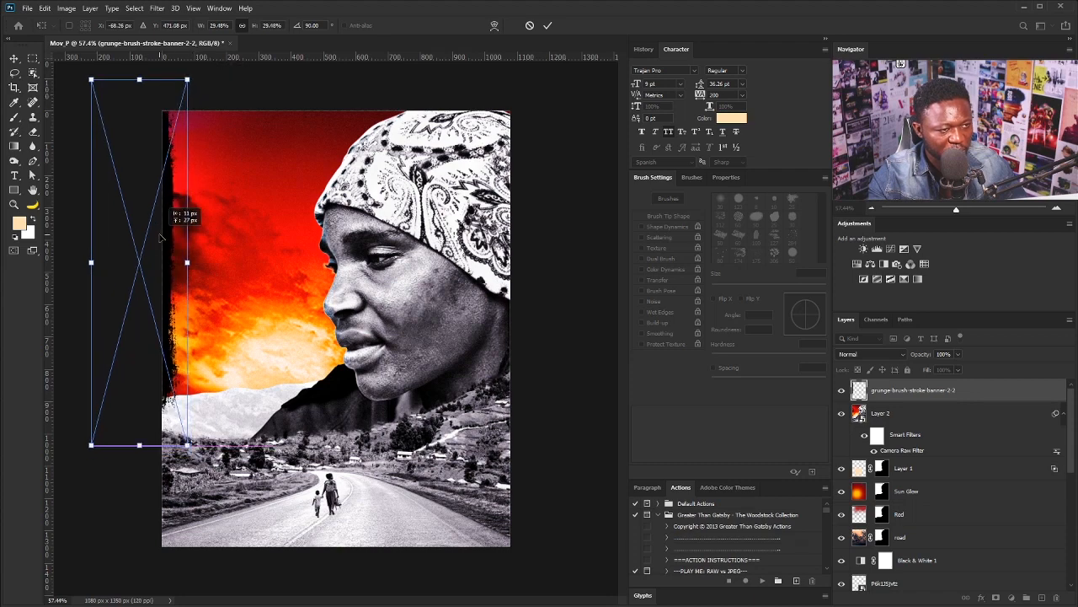
key(Return)
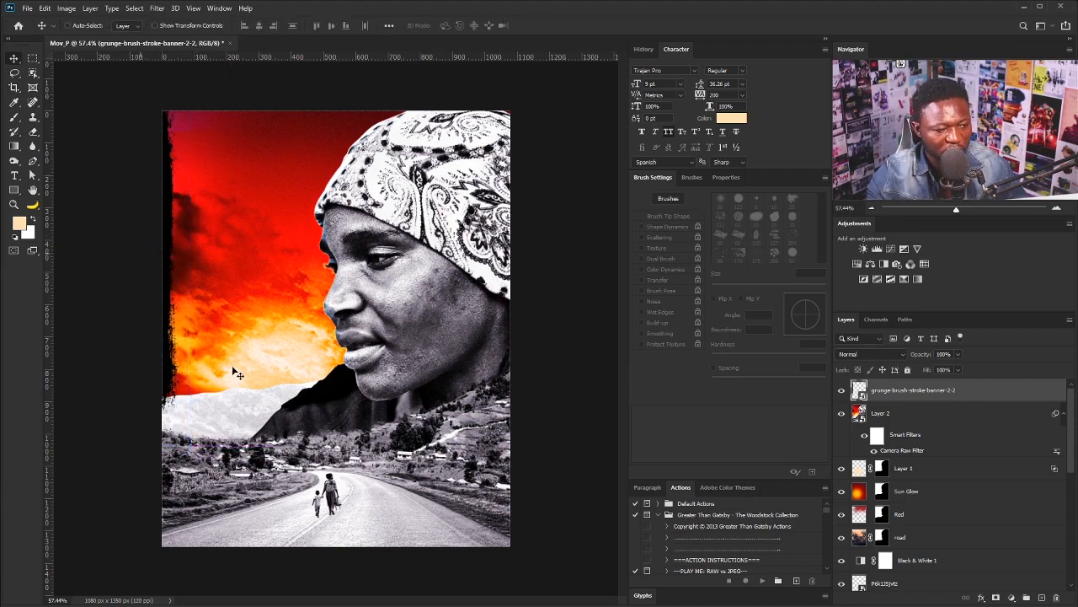
drag(166, 374, 174, 374)
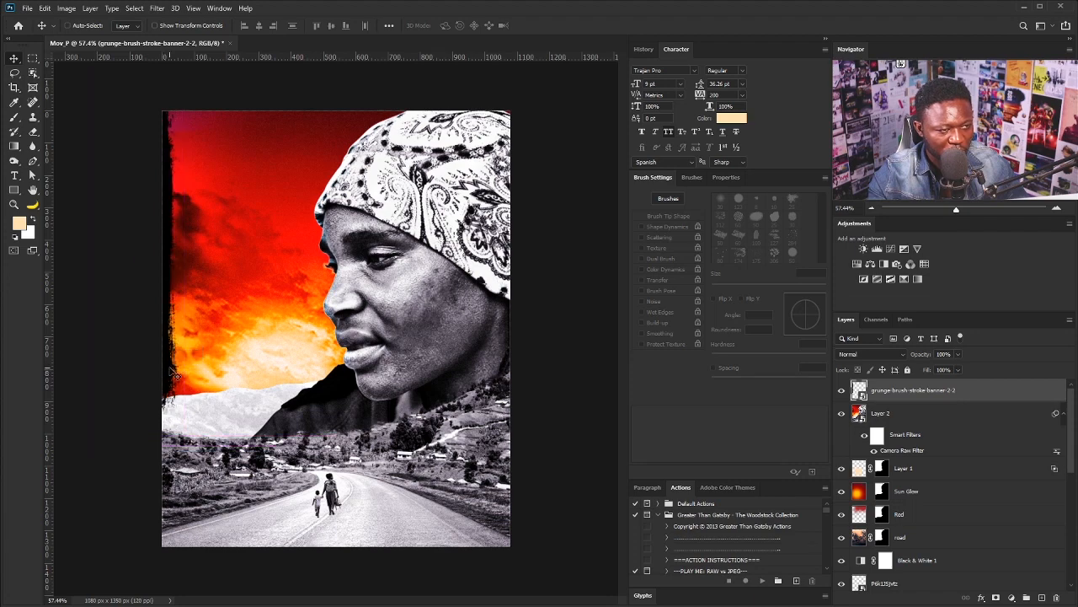
- Duplicate the grunge brush stroke and rotate the copy to run horizontally along the poster's top edge
drag(943, 390, 1041, 596)
key(ctrl+t)
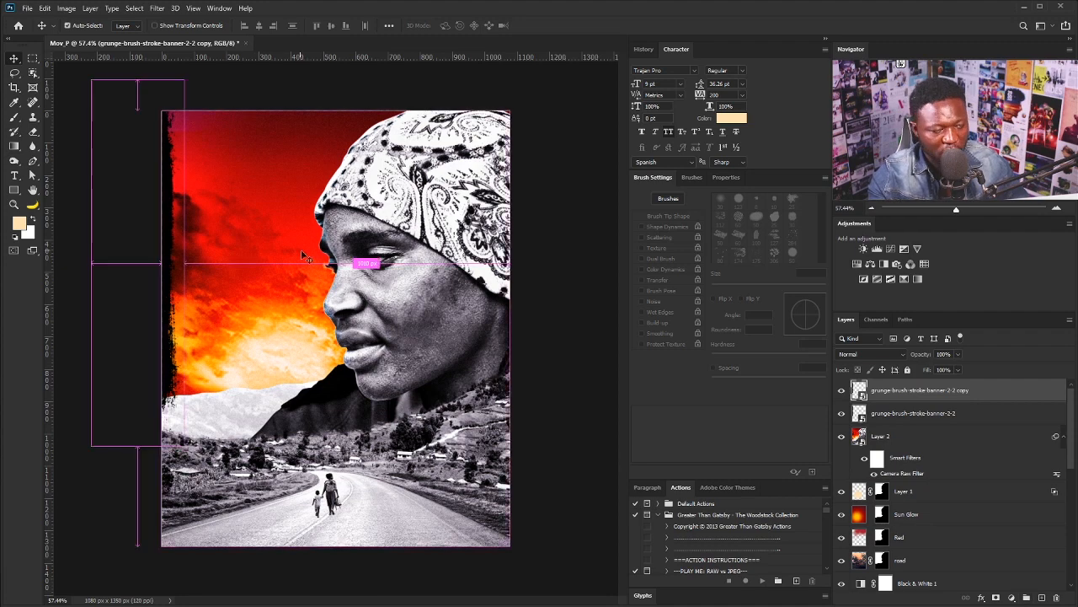
mouse_move(281, 181)
mouse_down()
mouse_move(269, 329)
mouse_move(239, 285)
mouse_move(253, 196)
mouse_move(278, 120)
mouse_move(321, 110)
mouse_move(317, 122)
mouse_up()
key(Return)
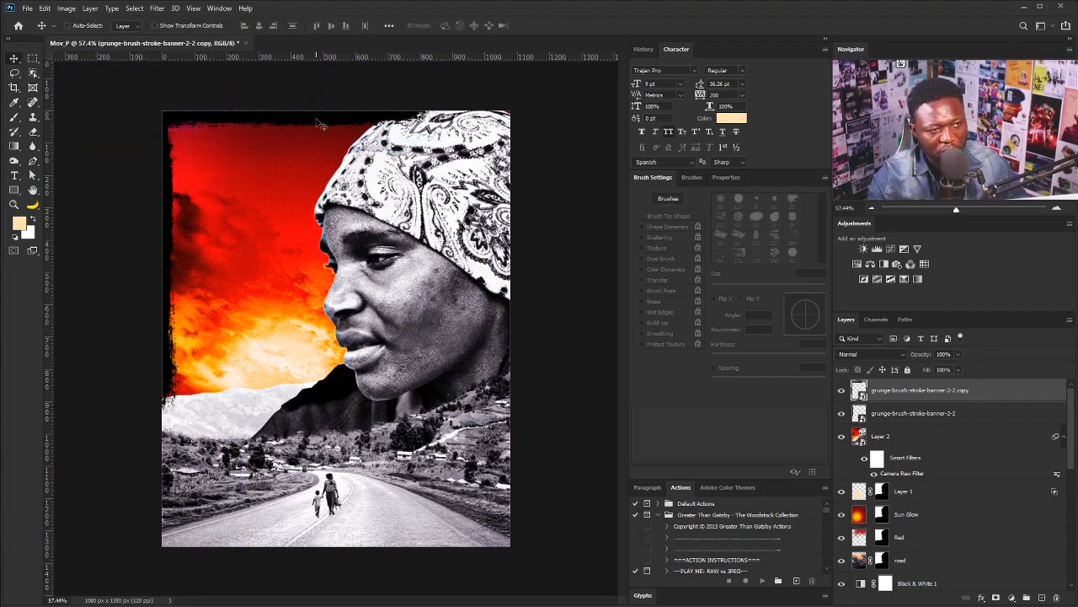
drag(265, 160, 267, 166)
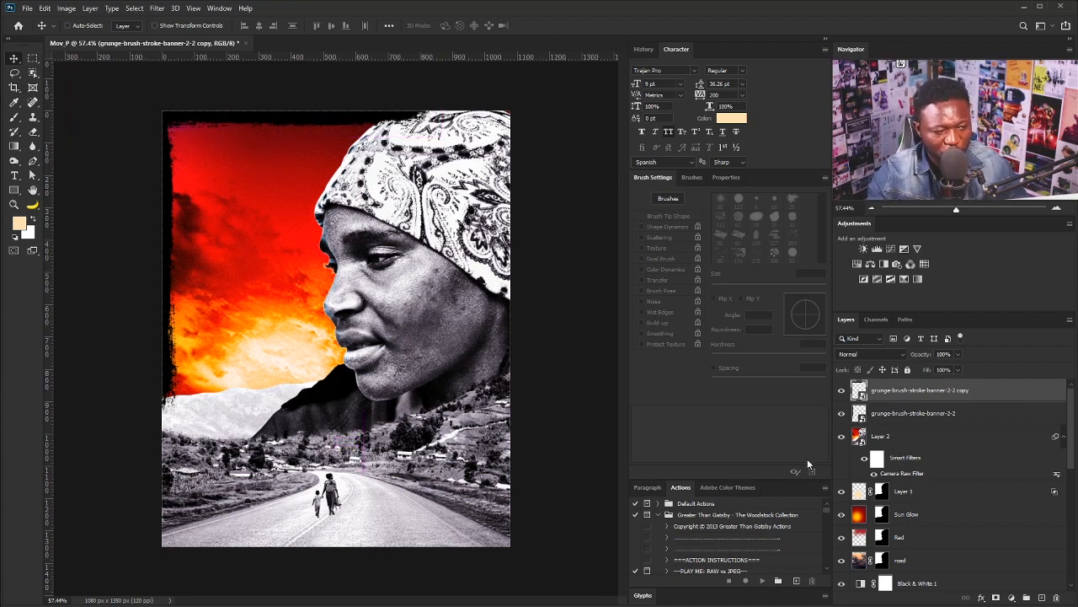
- Load both grunge strokes' outlines as a selection and create a new layer named Grunge_Grey
ctrl+click(860, 415)
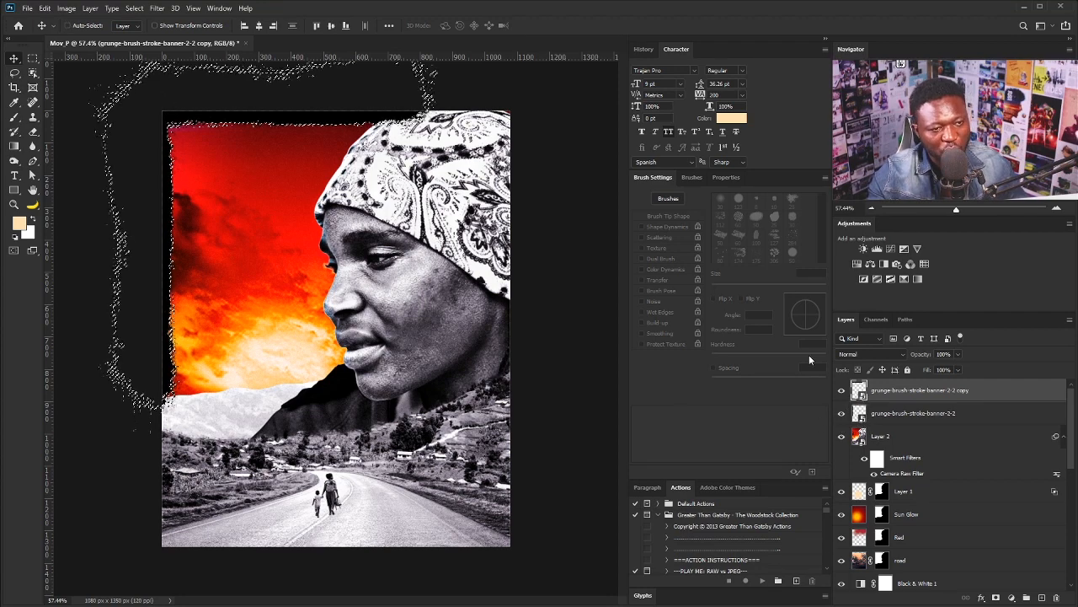
alt+click(1043, 597)
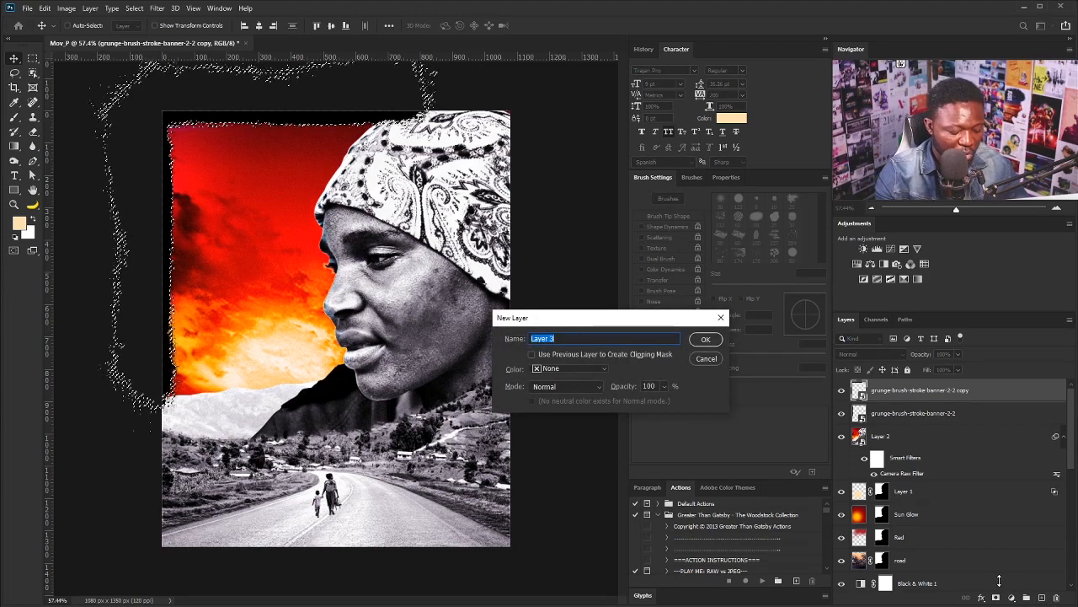
text(Grunge_Grey)
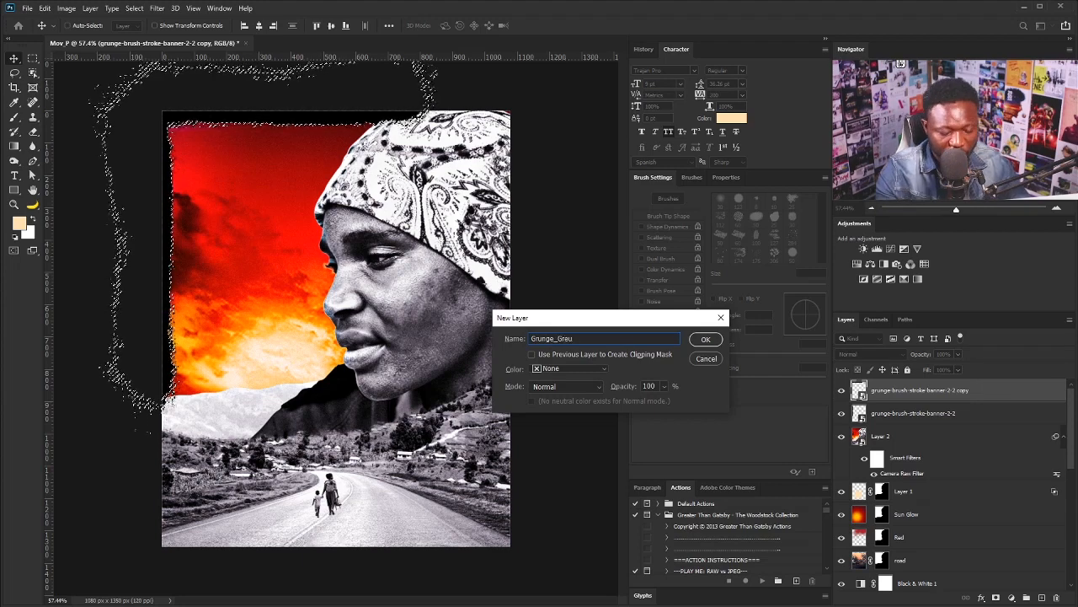
click(705, 340)
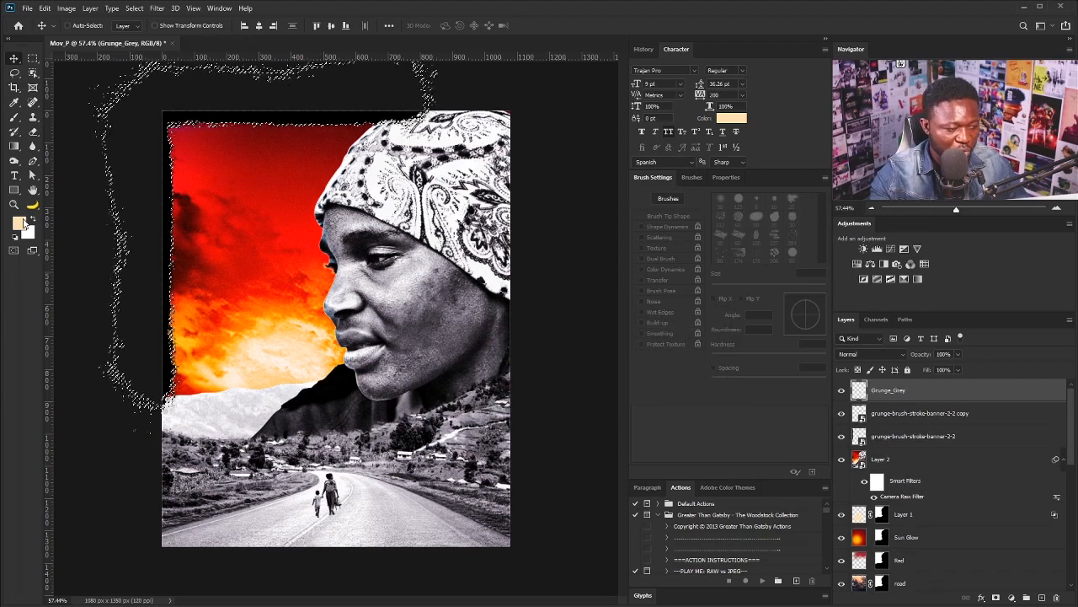
- Fill the selection on Grunge_Grey with white, hide the two original grunge stroke layers, and deselect
click(22, 224)
drag(315, 532, 328, 519)
click(775, 280)
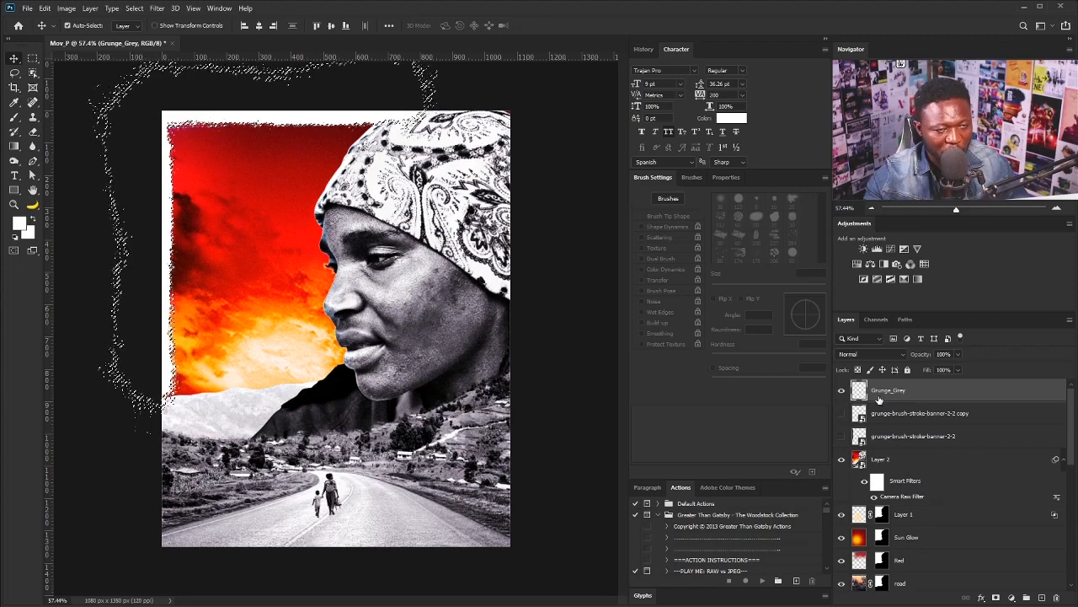
key(ctrl+d)
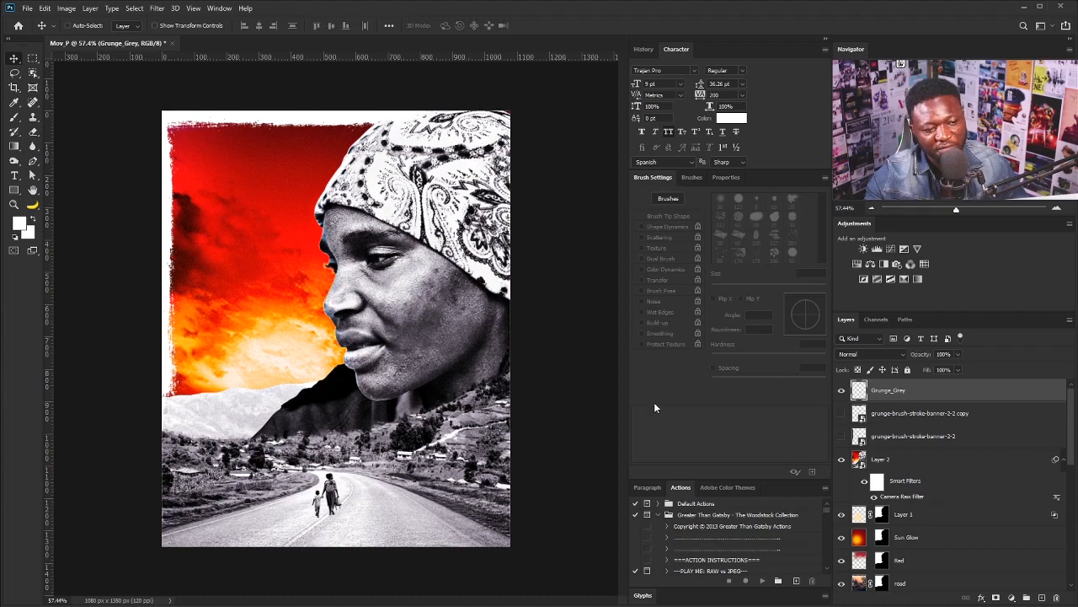
mouse_move(230, 349)
mouse_down()
mouse_move(218, 353)
mouse_move(227, 355)
mouse_up()
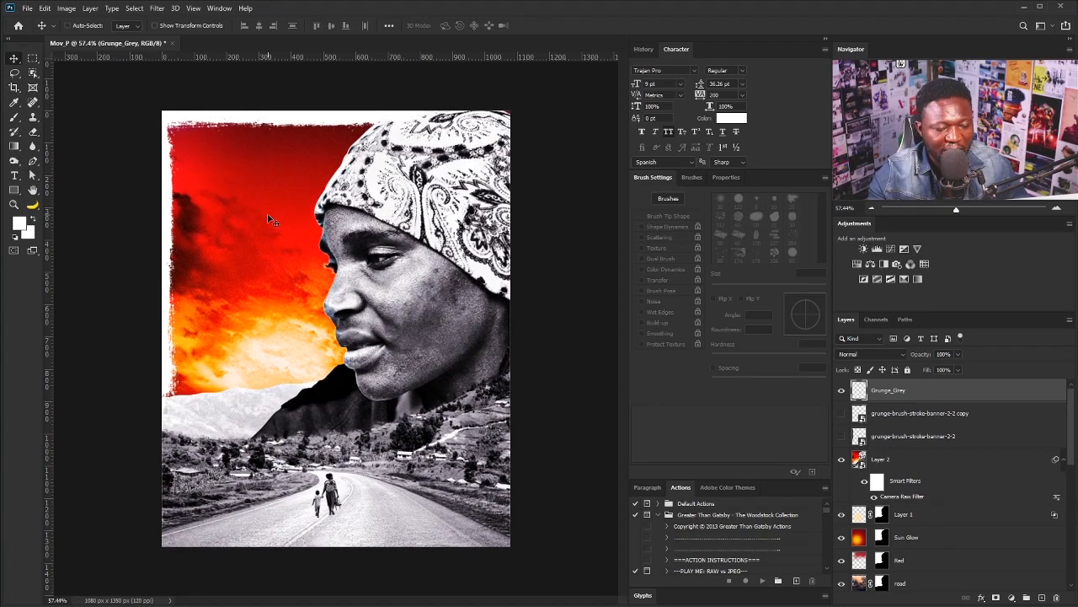
drag(295, 381, 321, 398)
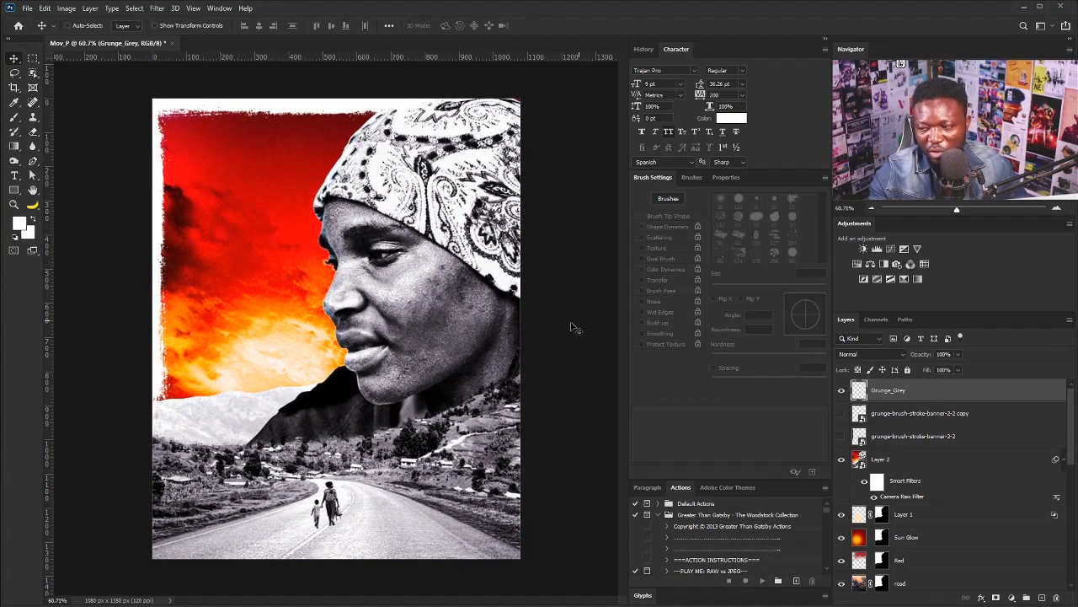
- Add the title text "DEBRA" in white and scale it to about 103 pt across the upper part of the road
click(14, 176)
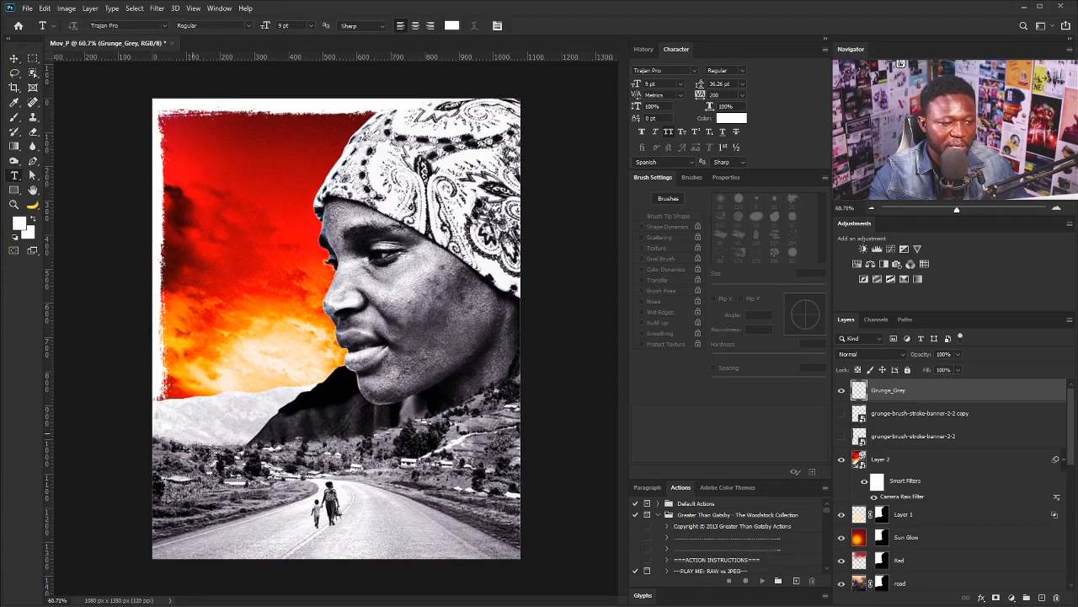
click(240, 437)
text(DEBRA)
click(14, 59)
key(ctrl+t)
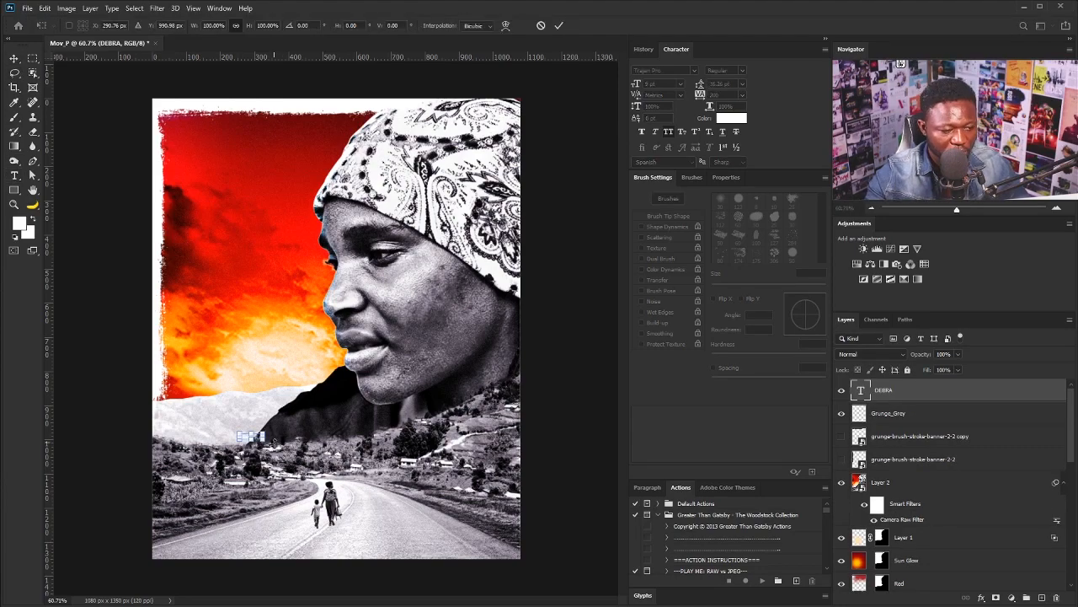
drag(261, 442, 499, 487)
drag(381, 456, 362, 453)
key(Return)
- Change the DEBRA title's font to Nanami Bold
double_click(861, 391)
drag(666, 71, 596, 74)
text(D)
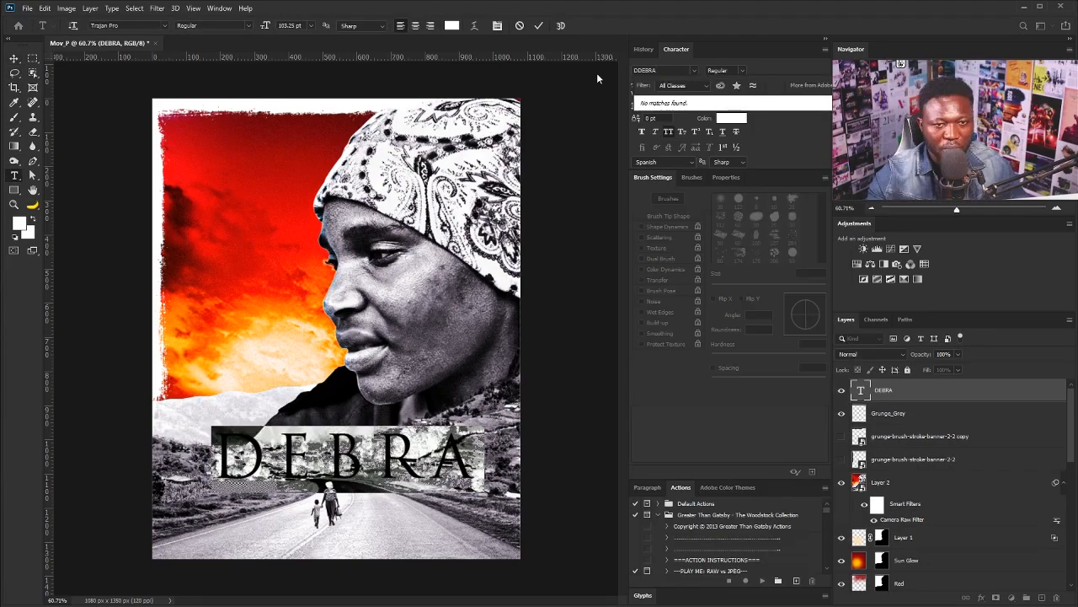
key(BackSpace)
text(NANA)
click(727, 152)
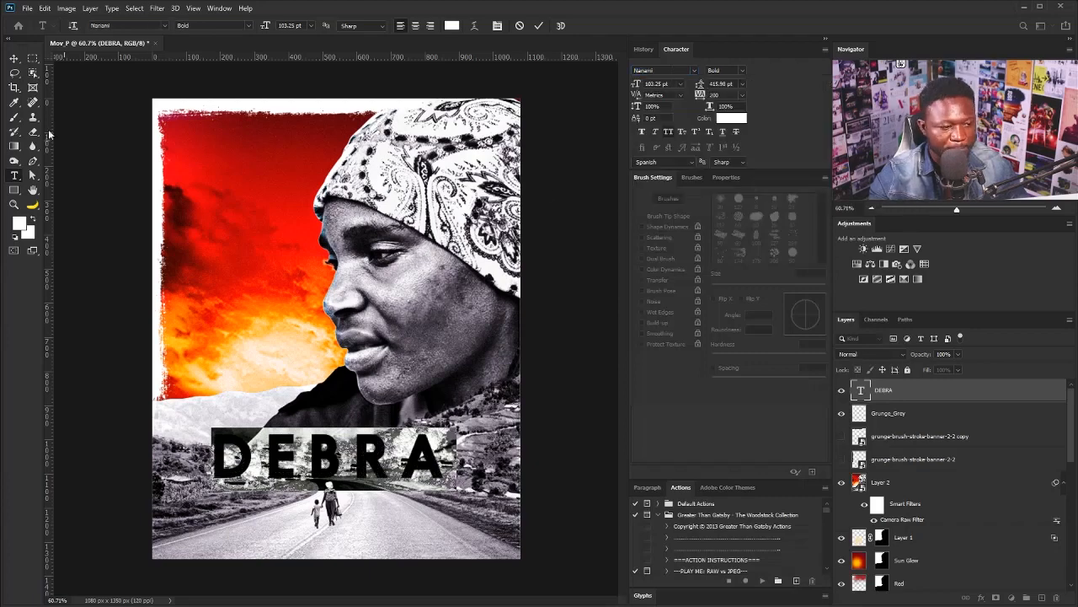
- Set the title's tracking to -40, enlarge it to about 183 pt, and position it across the village and road
click(14, 59)
key(ctrl+t)
drag(458, 428, 504, 416)
key(Return)
drag(664, 116, 657, 116)
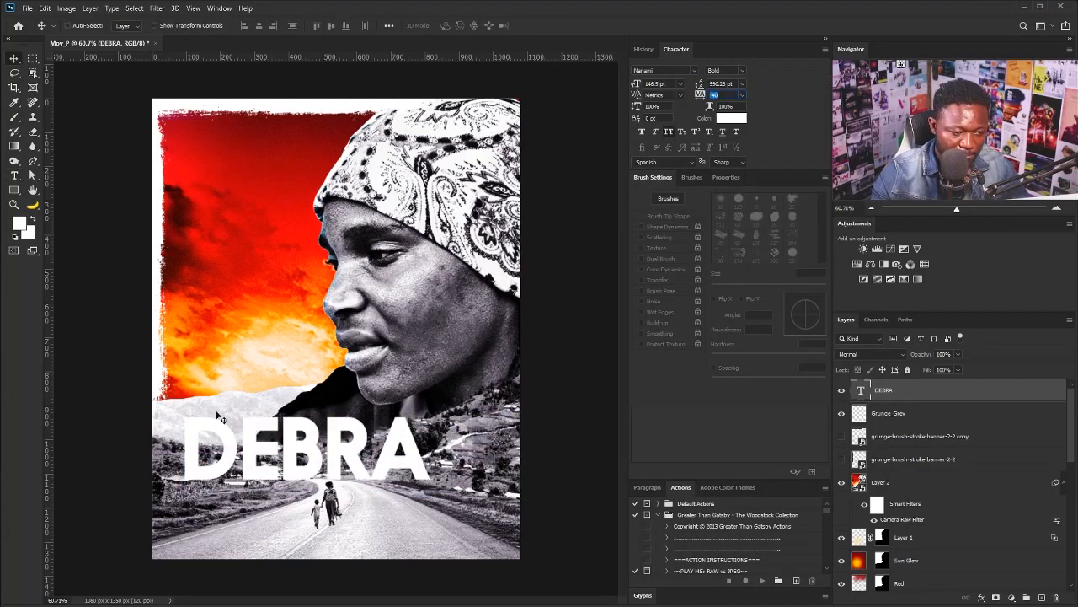
key(ctrl+t)
drag(431, 408, 463, 400)
drag(349, 460, 389, 467)
key(Return)
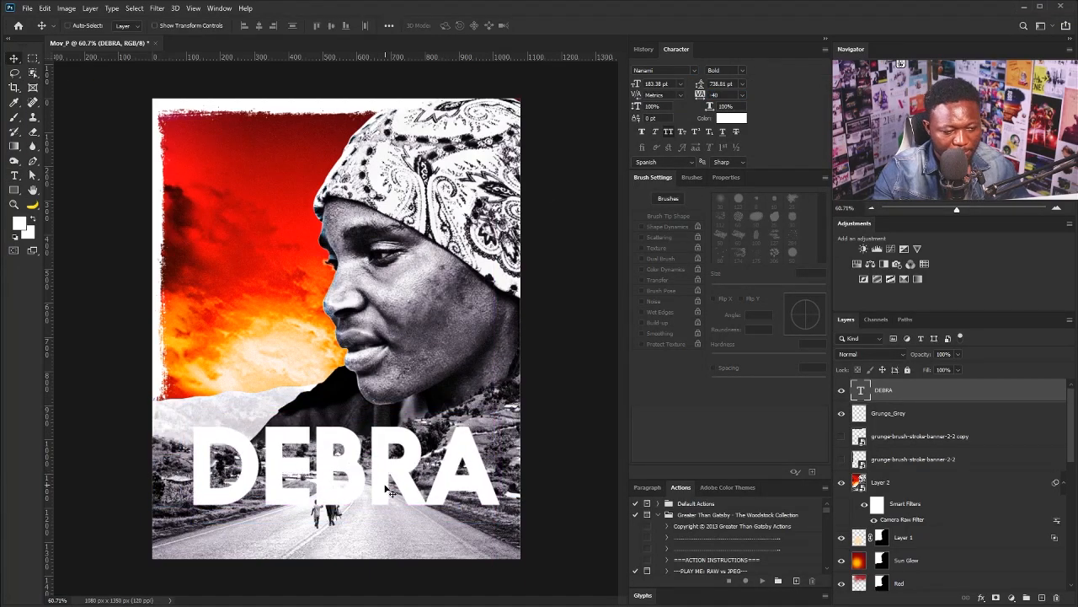
- Add the tagline "THE ONE WITH THE SPECIAL TALENT" at 9 pt in black on the road below the title
key(t)
click(240, 537)
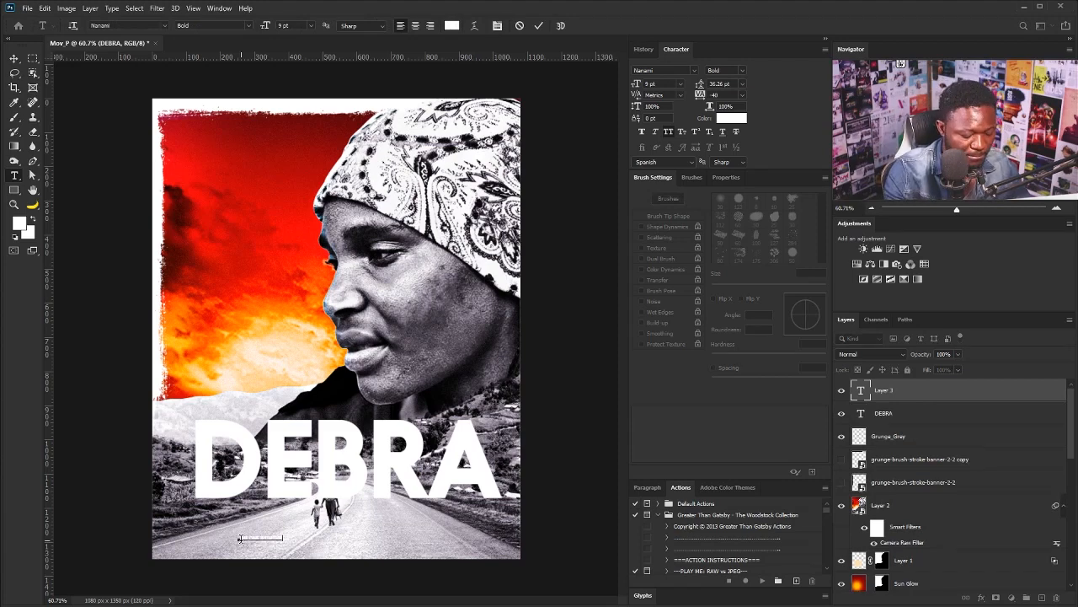
text(TALENT)
click(13, 58)
click(731, 118)
drag(556, 371, 383, 486)
key(Return)
- Set the tagline's tracking to 600 and centre it beneath the DEBRA title
click(700, 95)
text(600)
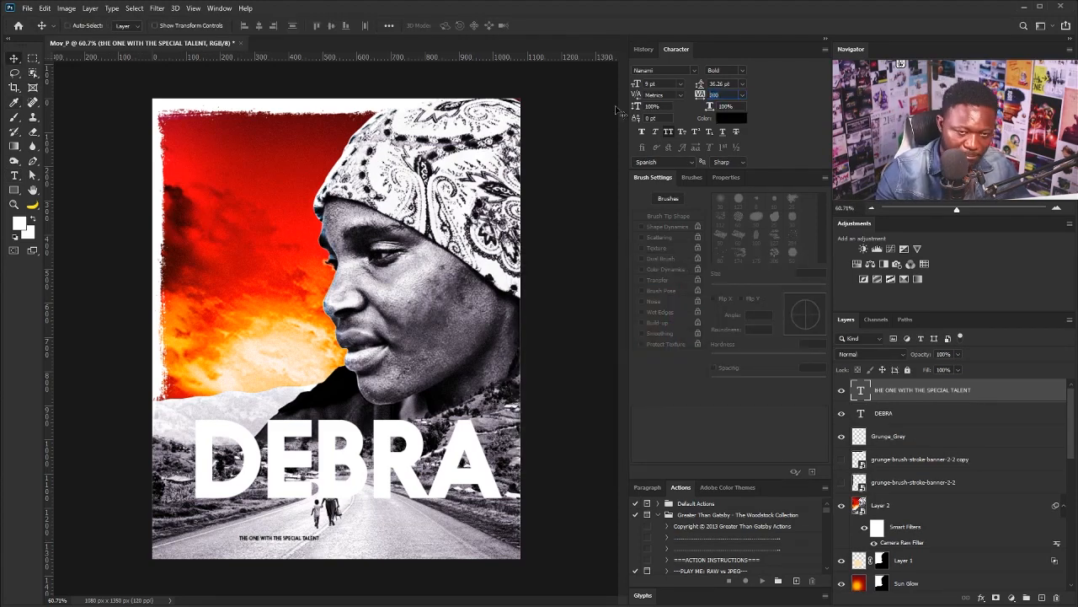
key(Return)
drag(341, 547, 356, 545)
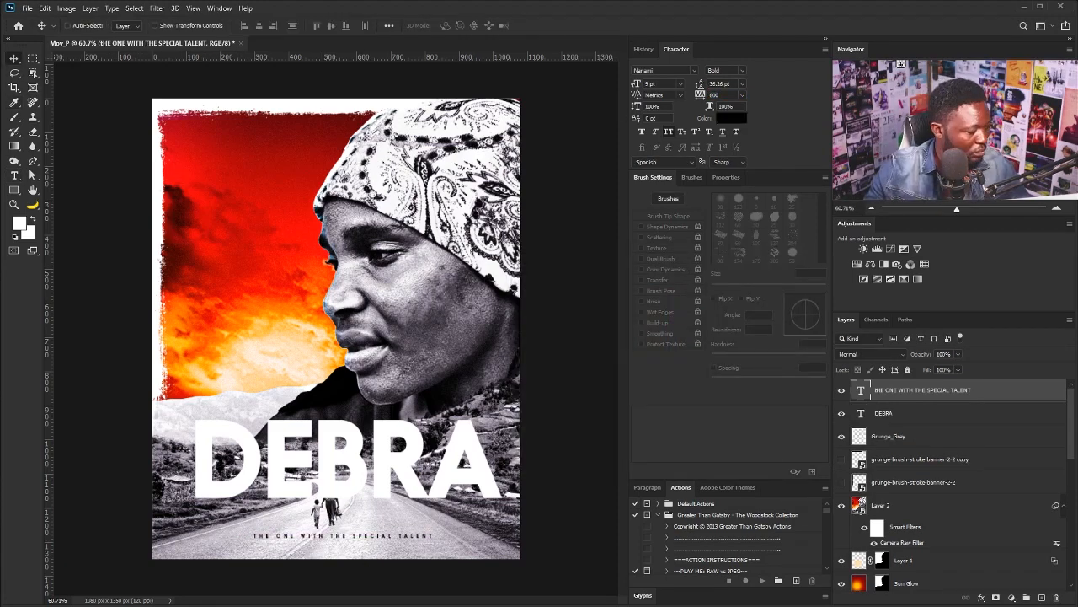
- Place the postercredits_9lines_left_tall credits block, scale it down, and position it over the upper part of the red sky
drag(519, 484, 342, 322)
drag(256, 268, 245, 202)
key(Return)
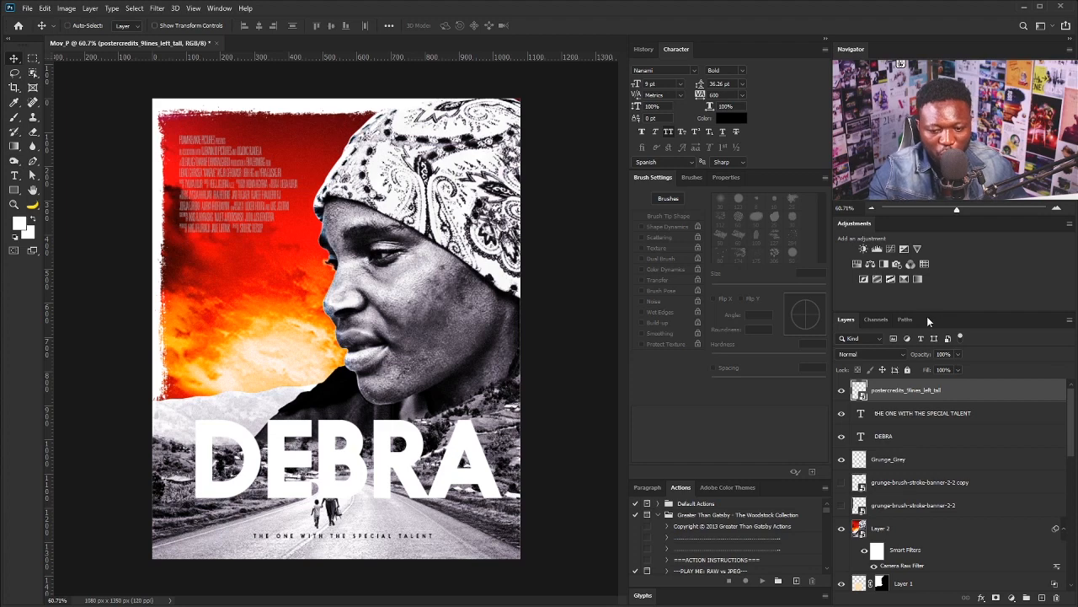
- Rename the Layer 2 smart object that carries the Camera Raw filter as "cAMERA MRAW"
scroll(1073, 438, down, 5)
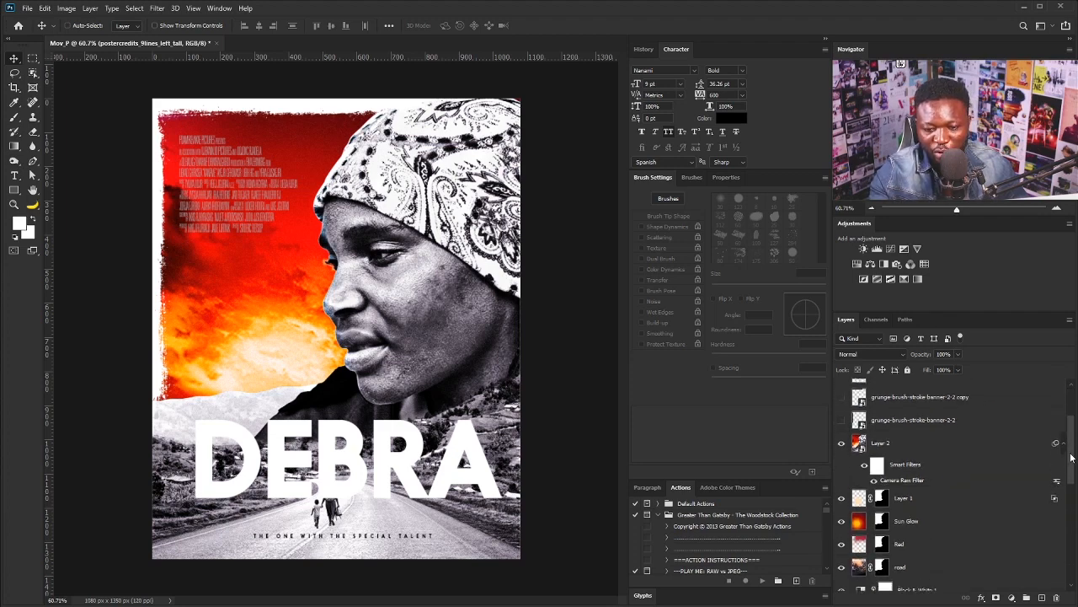
click(944, 475)
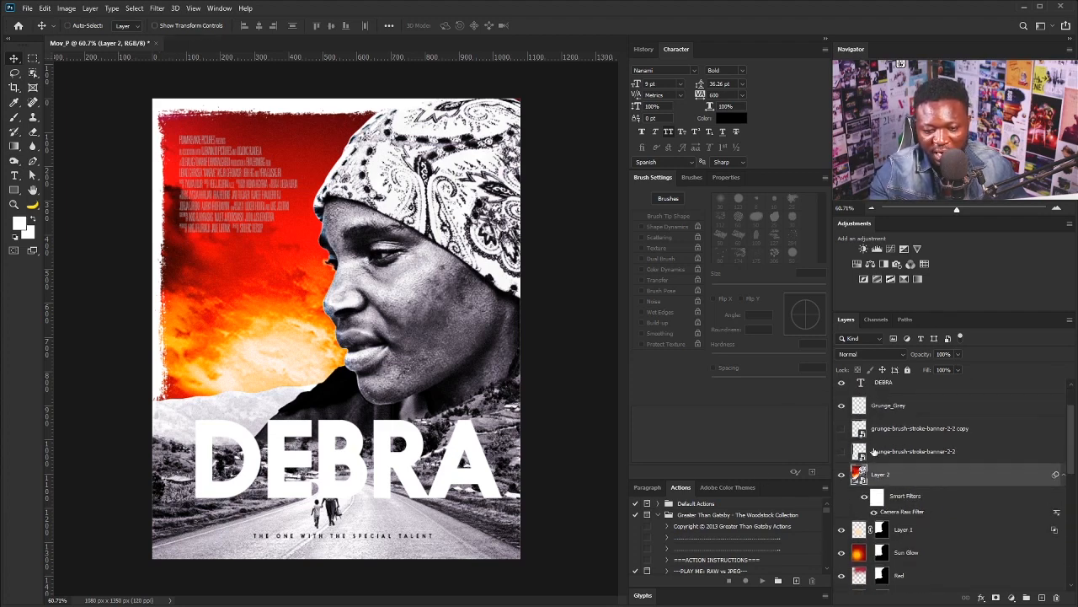
double_click(878, 474)
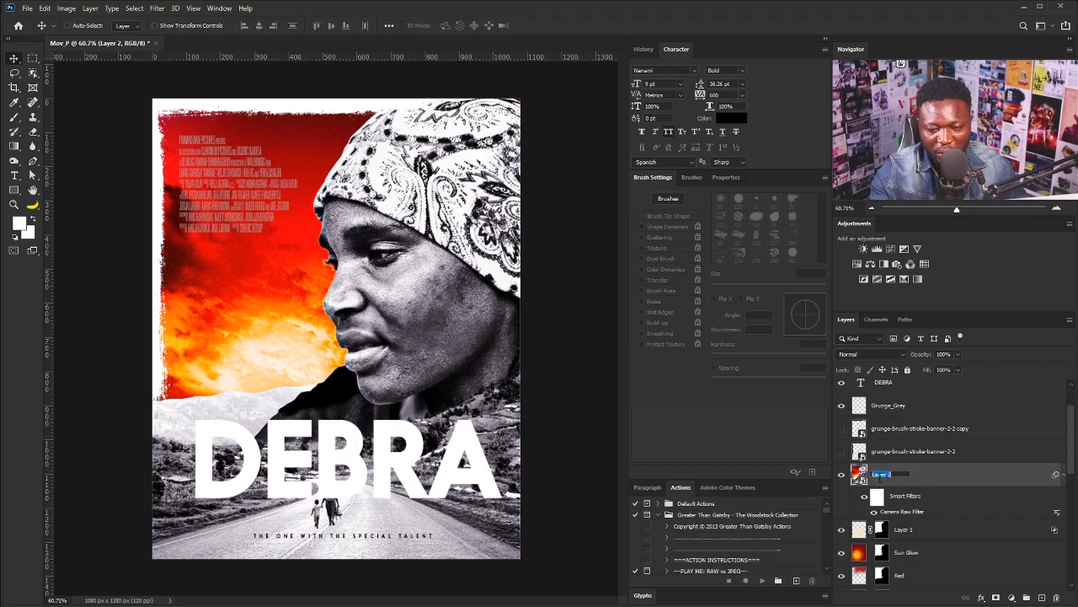
text(cAMERA)
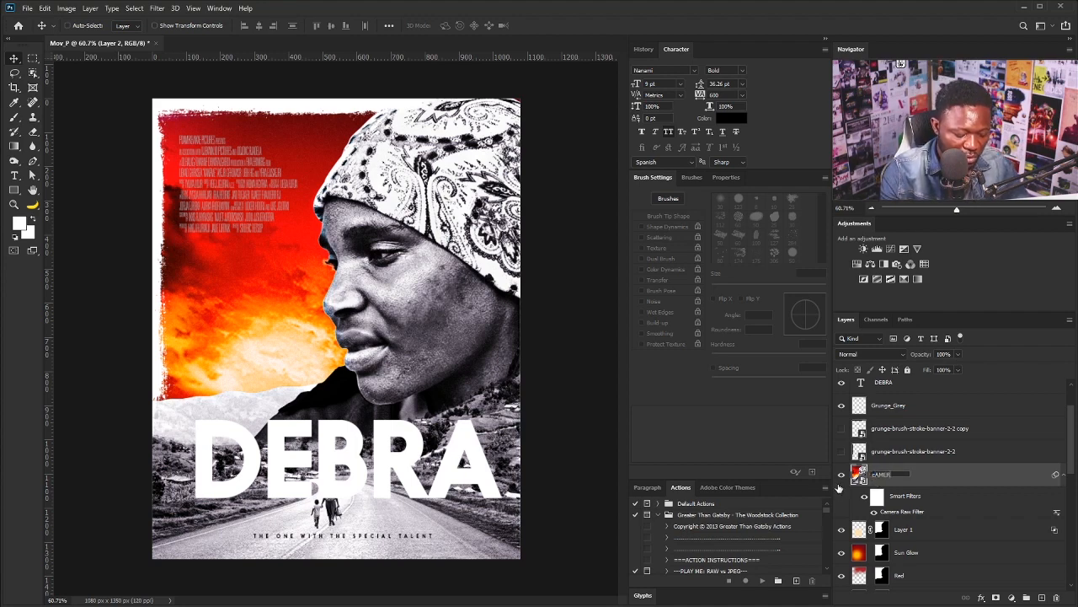
text( MRAW)
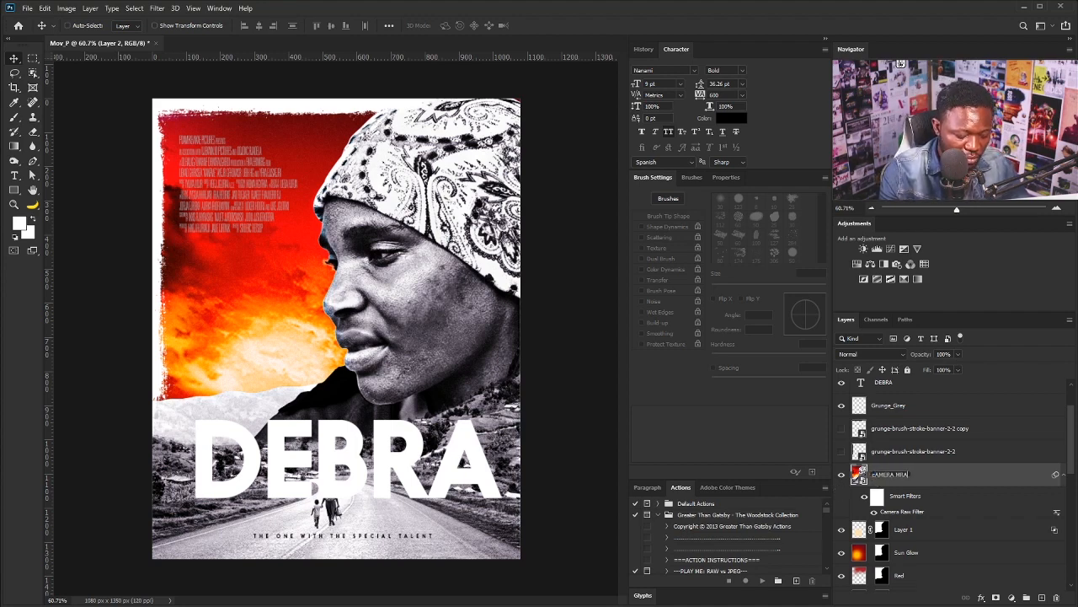
key(Return)
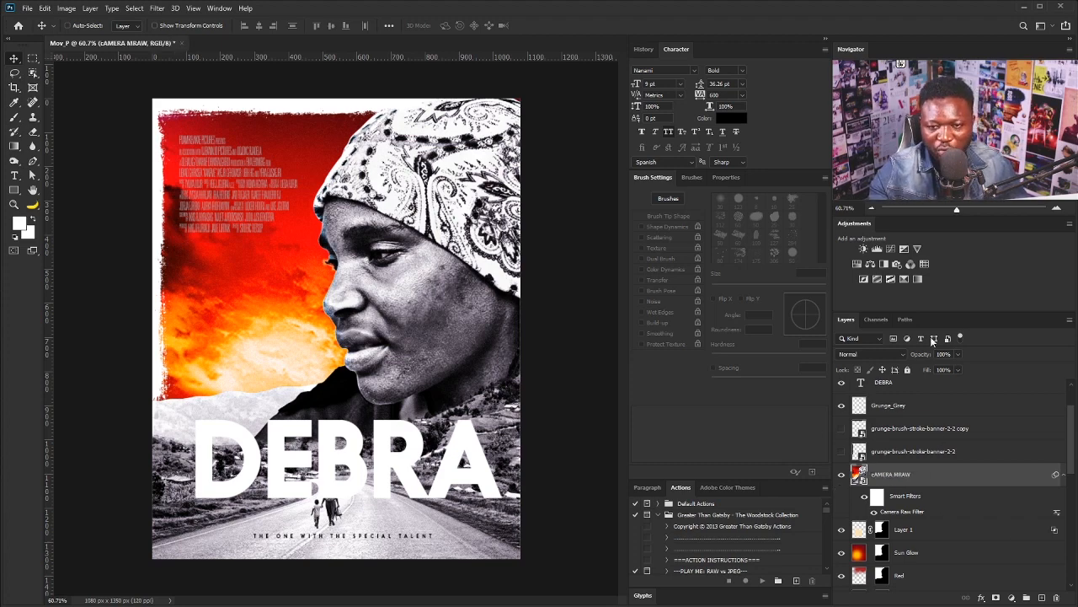
- Add a darkening Curves adjustment above the cAMERA MRAW layer, mapping input 185 to output 109, and invert its mask to black
click(891, 249)
drag(744, 298, 768, 324)
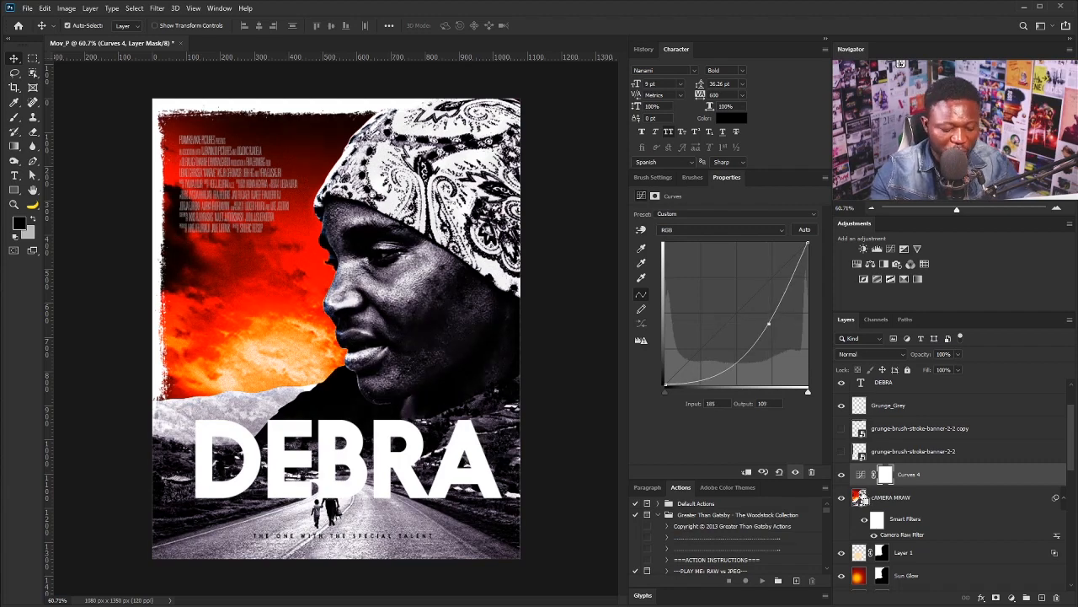
key(ctrl+i)
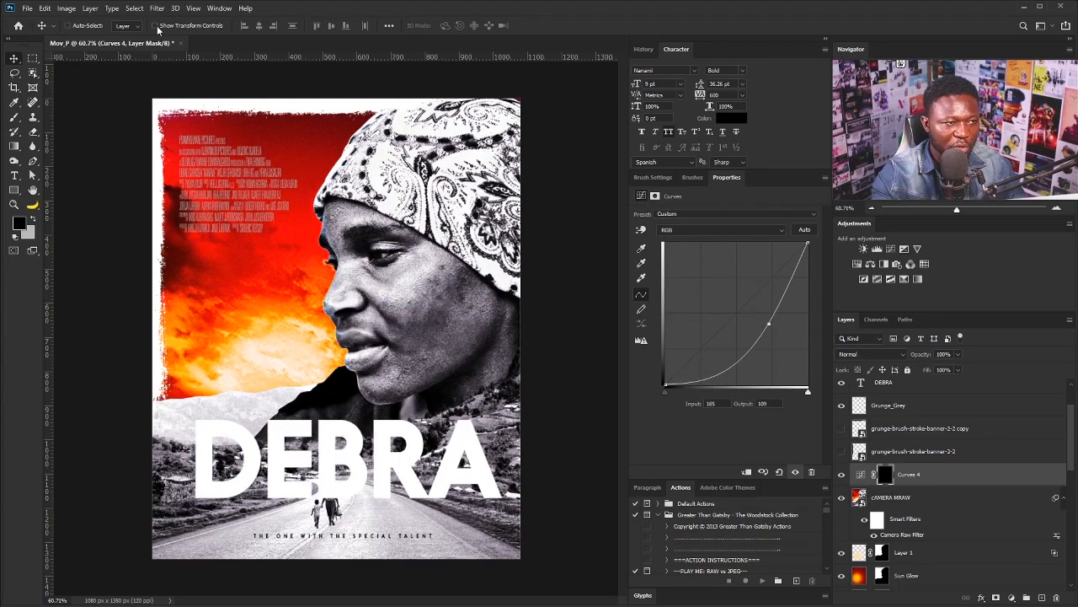
- Paint white on the Curves mask across the village behind the title, using a soft 300 px brush at 13% flow
key(b)
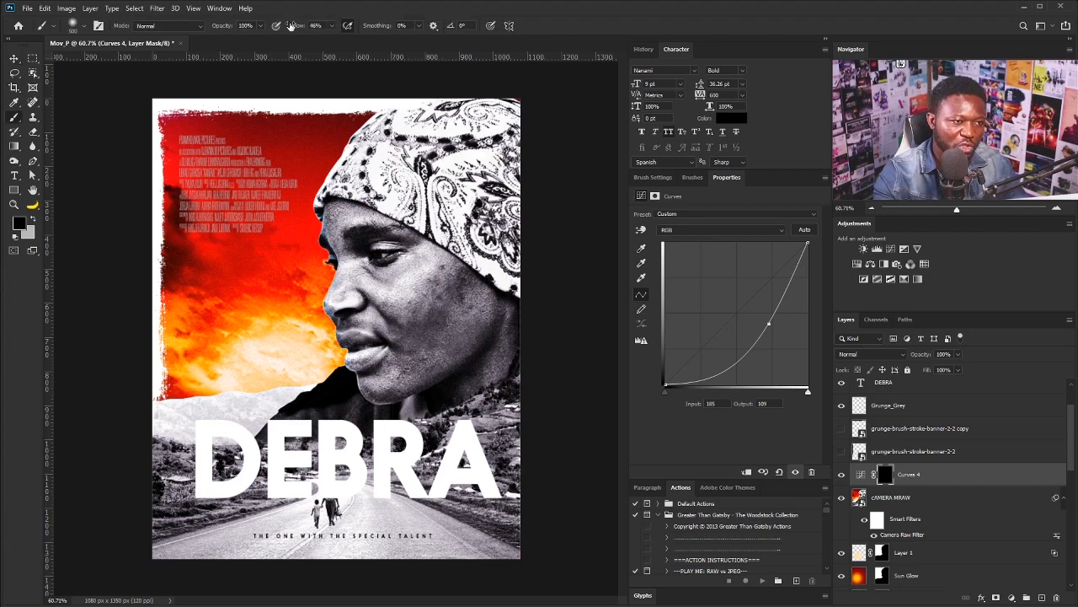
click(331, 30)
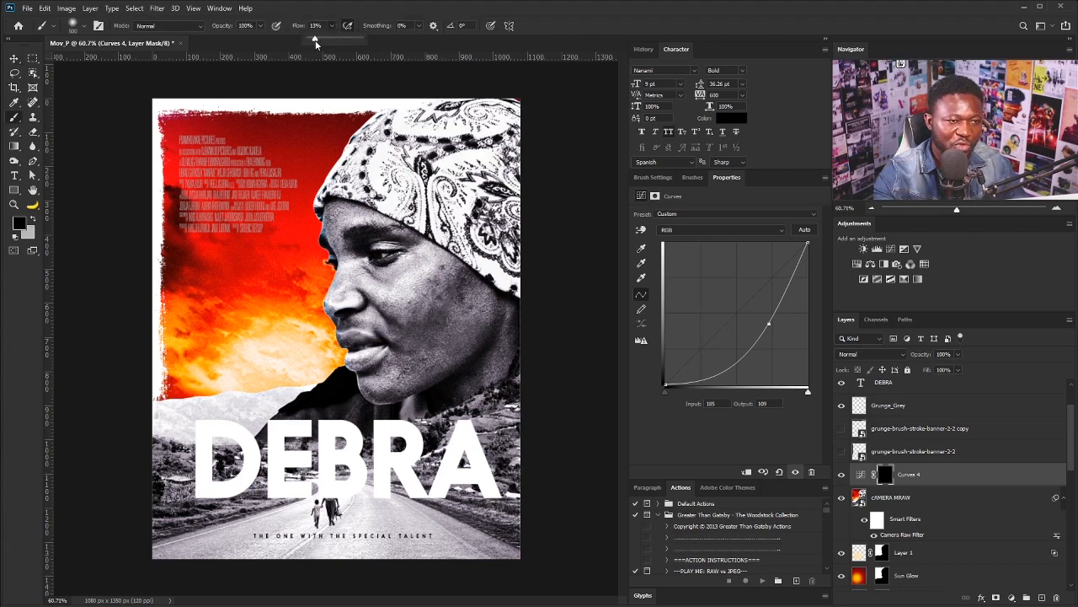
key(F5)
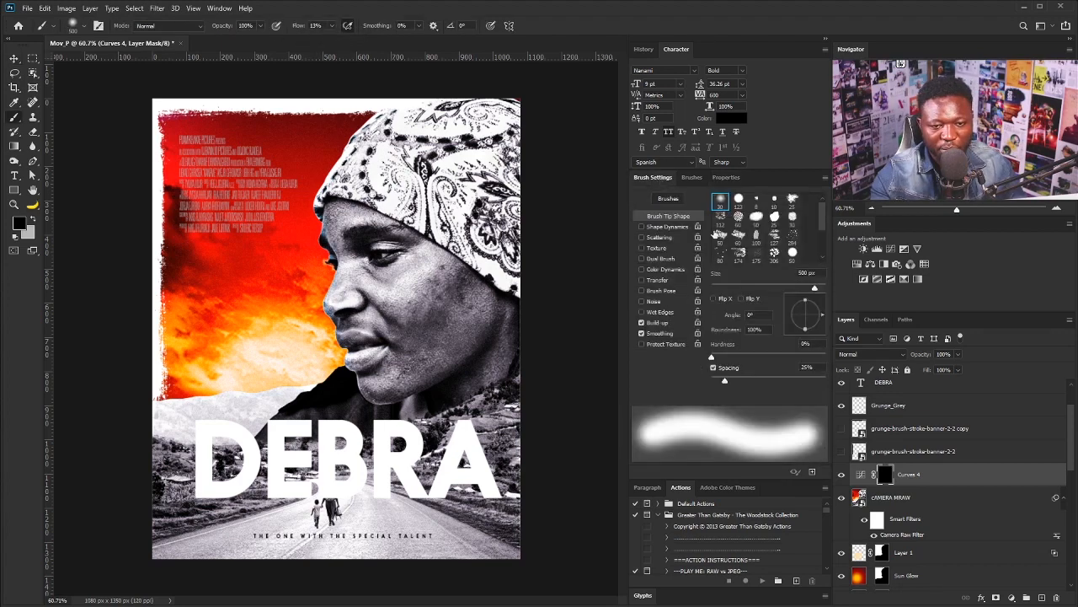
mouse_move(757, 287)
mouse_down()
mouse_move(728, 287)
mouse_move(775, 288)
mouse_up()
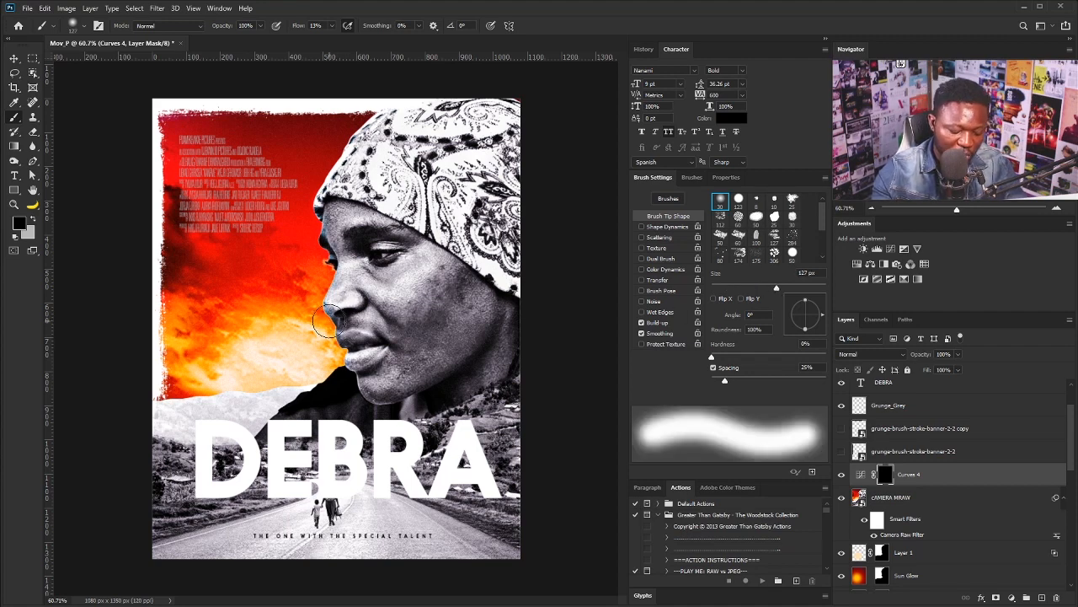
key(bracketright)
key(bracketright)
key(bracketright)
key(bracketright)
key(bracketright)
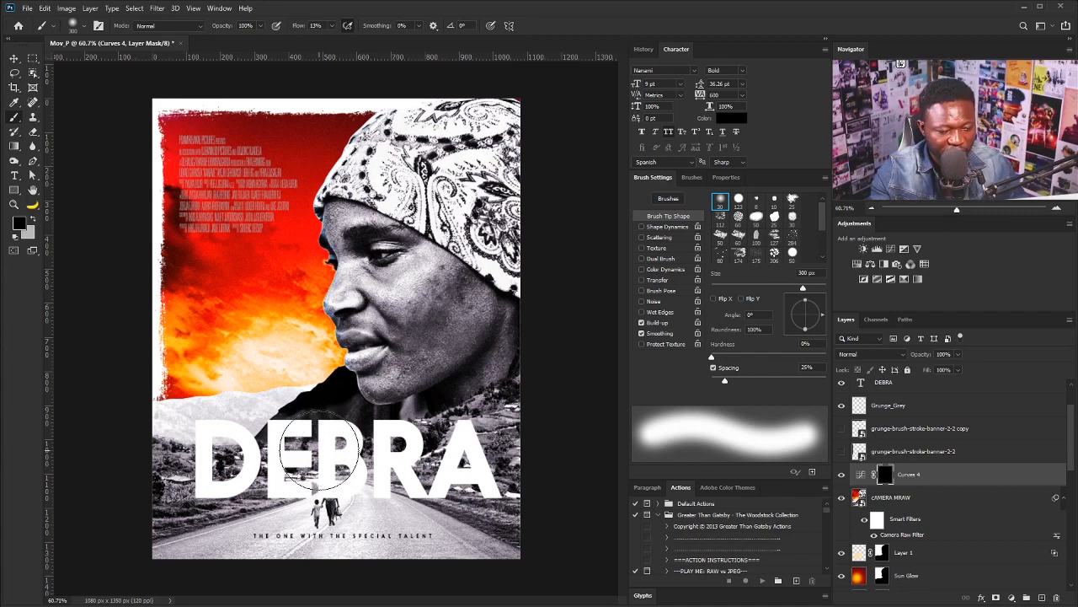
key(Caps_Lock)
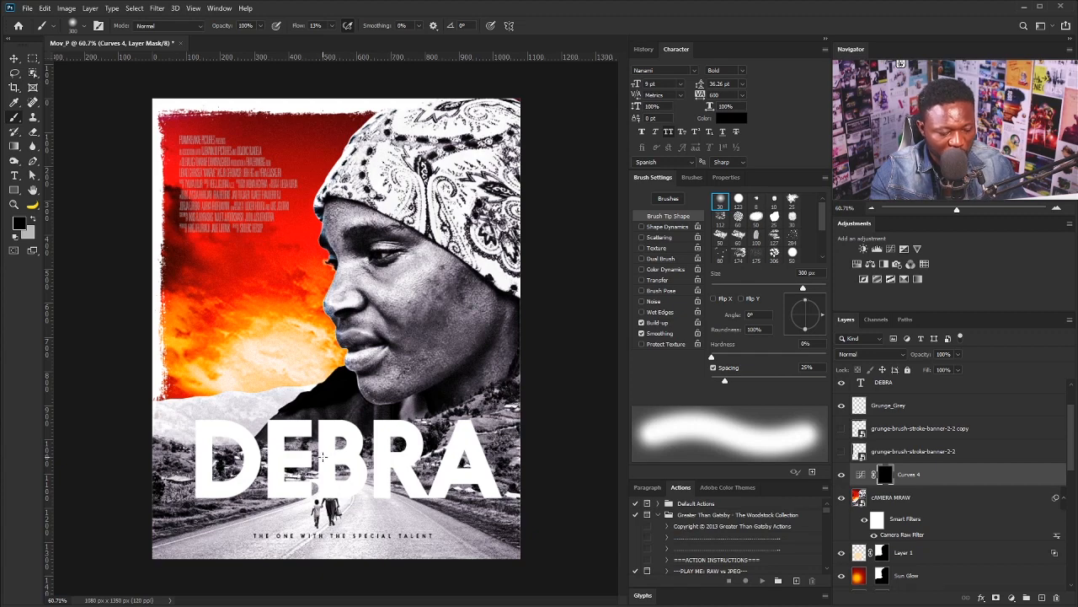
key(Caps_Lock)
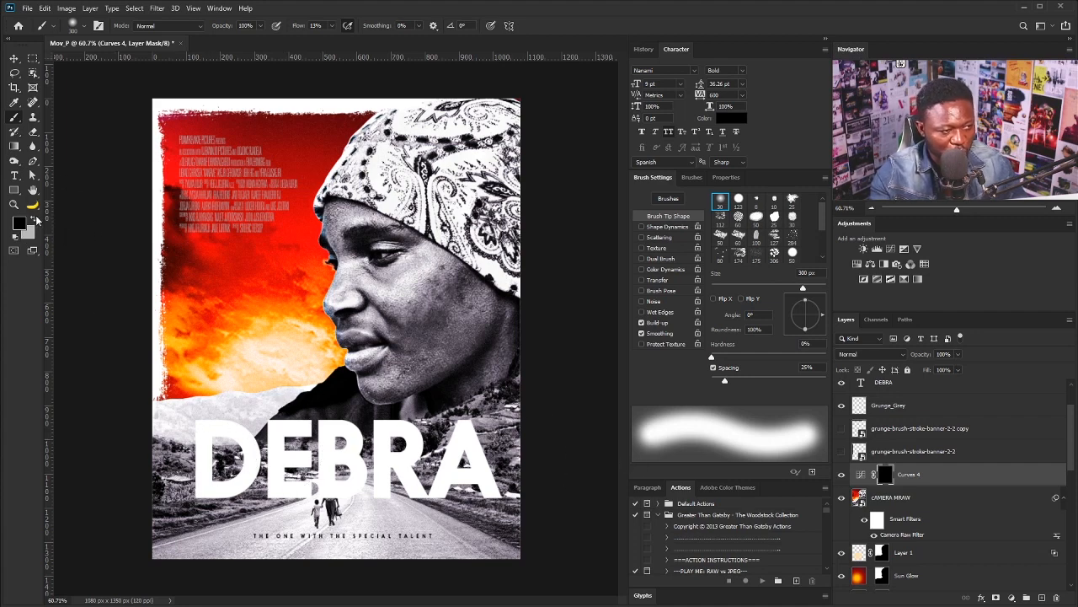
key(x)
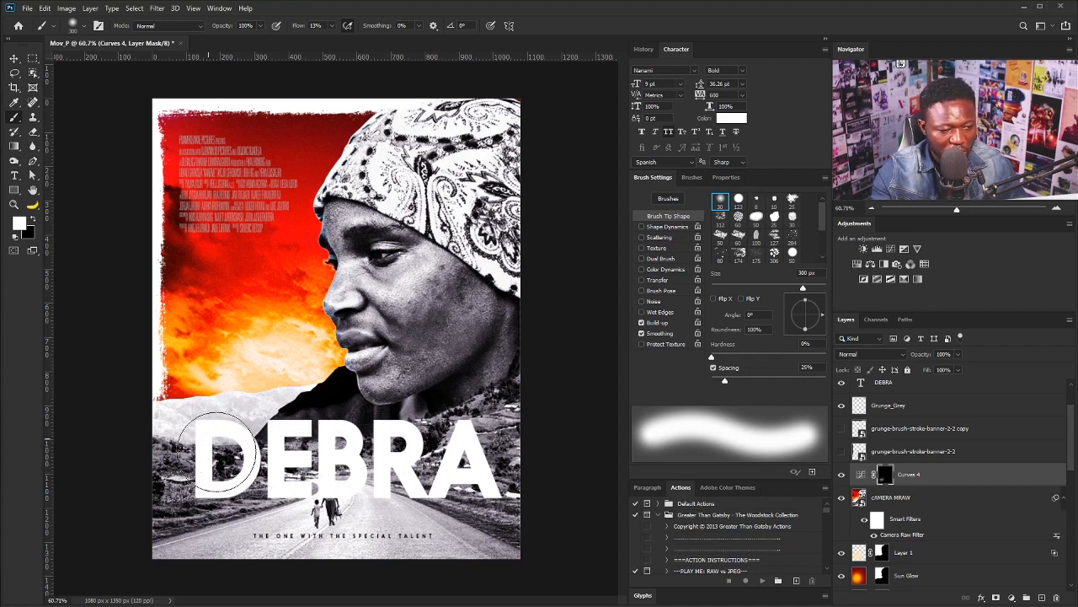
mouse_move(182, 449)
mouse_down()
mouse_move(347, 454)
mouse_move(214, 448)
mouse_move(282, 450)
mouse_move(326, 469)
mouse_move(274, 450)
mouse_move(419, 442)
mouse_move(331, 429)
mouse_move(477, 460)
mouse_move(487, 432)
mouse_move(492, 474)
mouse_move(391, 458)
mouse_move(465, 474)
mouse_up()
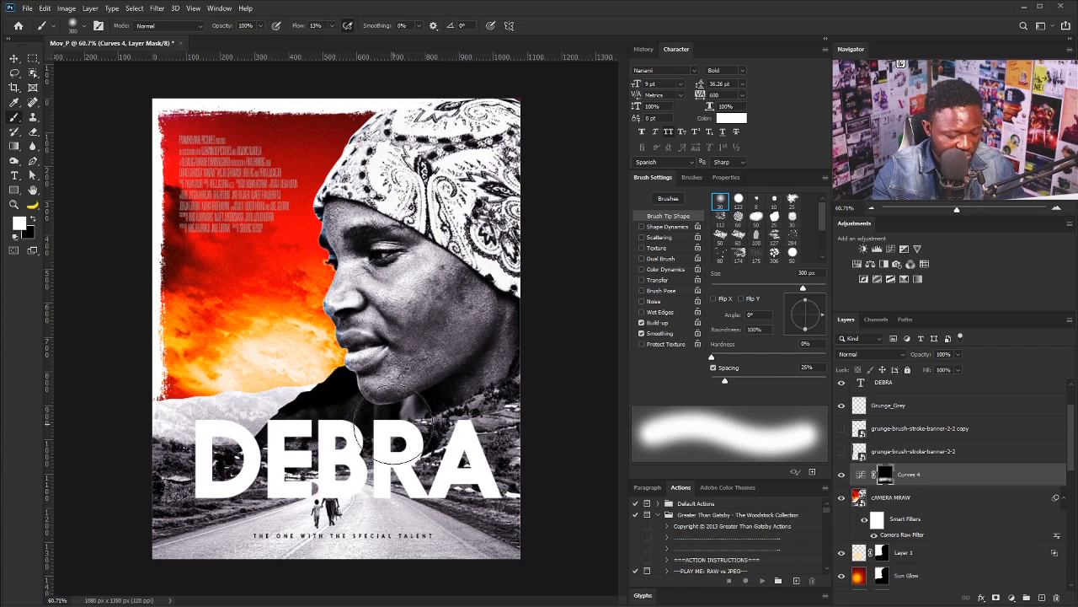
key(v)
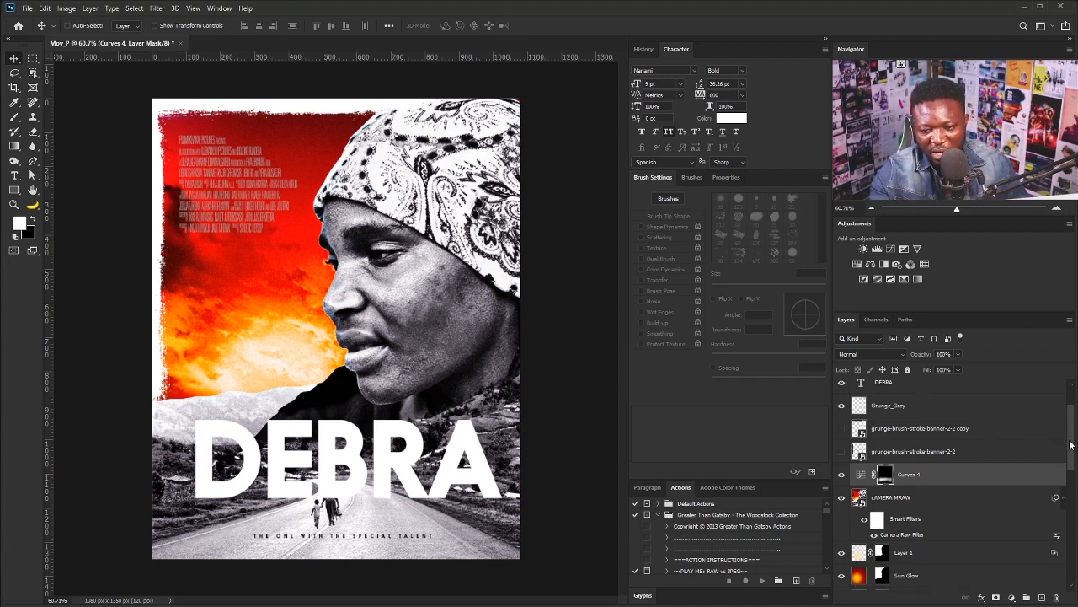
- Load the walking figures' outline as a selection and mask the DEBRA title with it so the figures stand in front of the letters
drag(1069, 444, 966, 509)
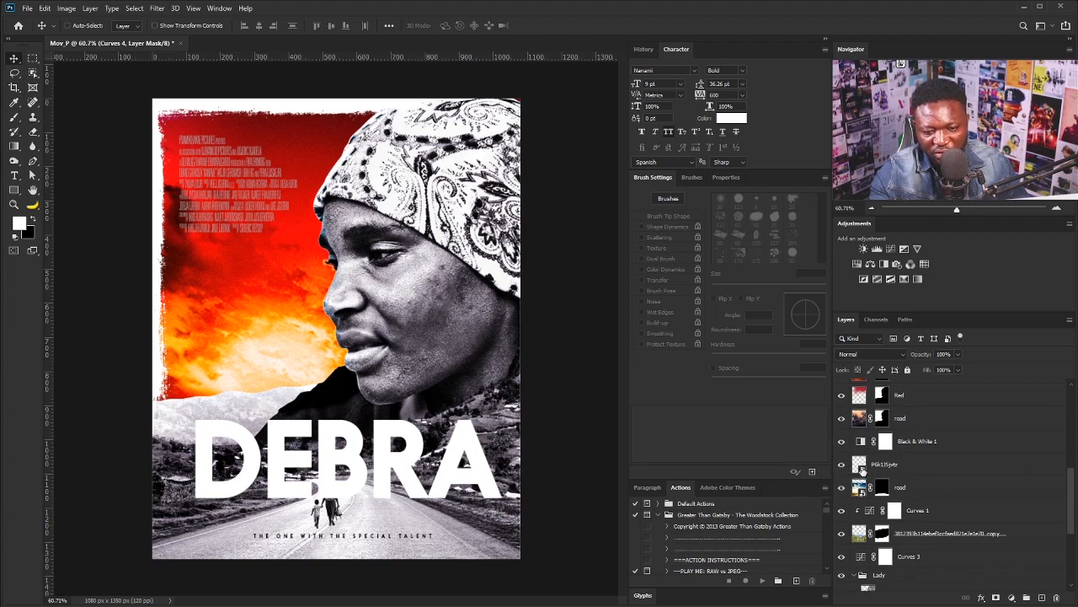
ctrl+click(858, 464)
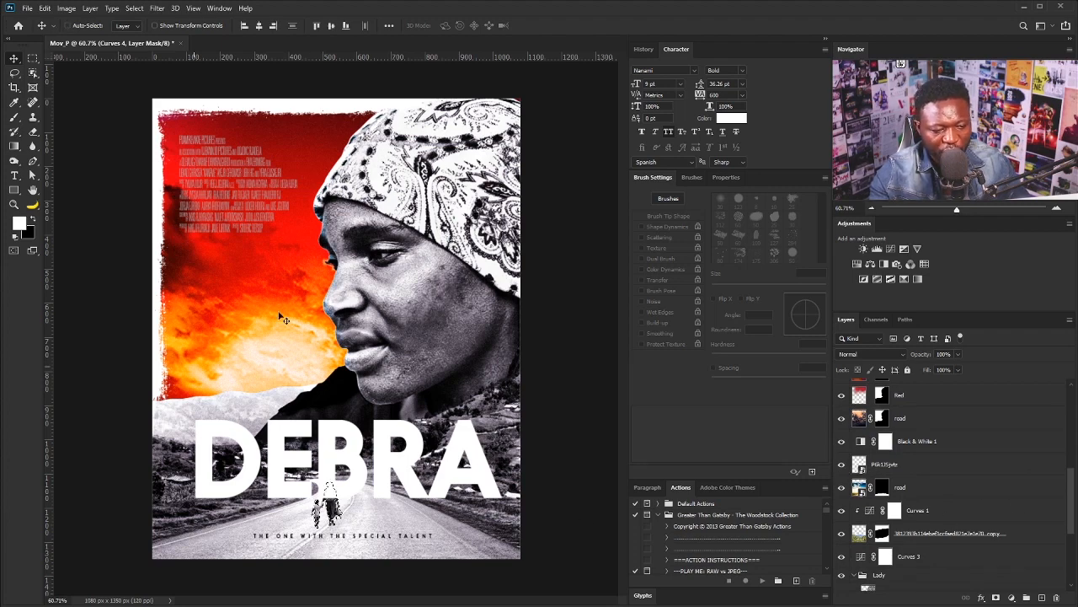
drag(1071, 493, 1074, 429)
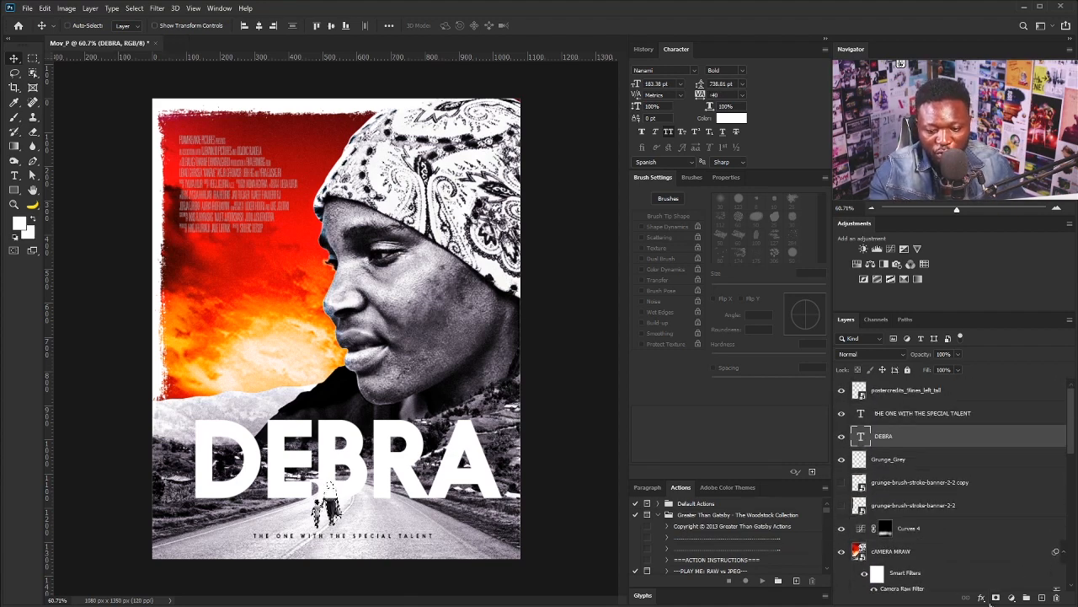
click(996, 597)
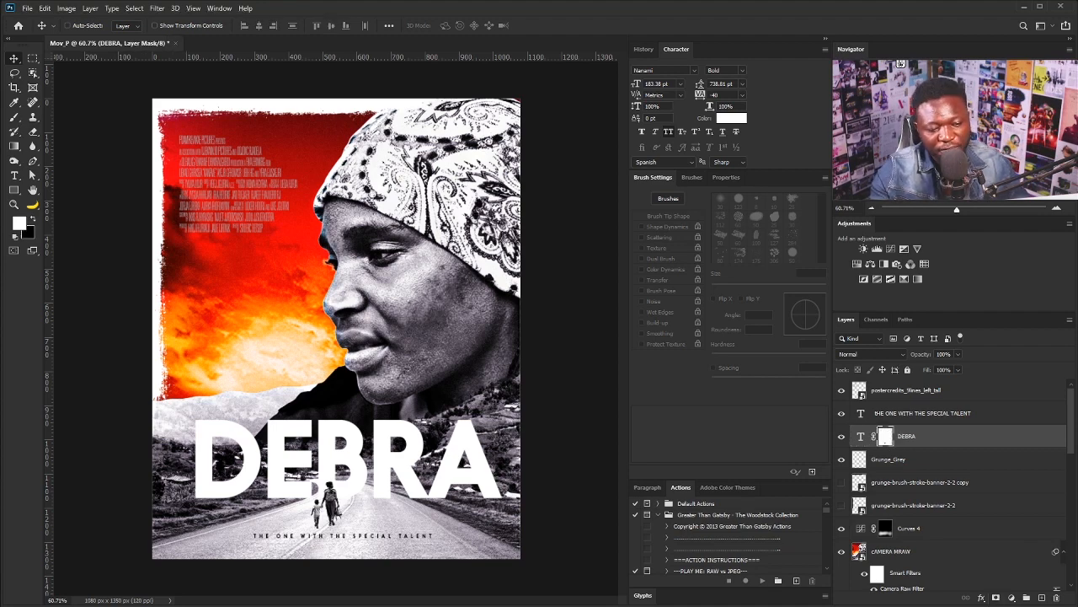
- Apply a white Color Overlay to the postercredits_9lines_left_tall credits block
right_click(218, 194)
key(Escape)
right_click(246, 195)
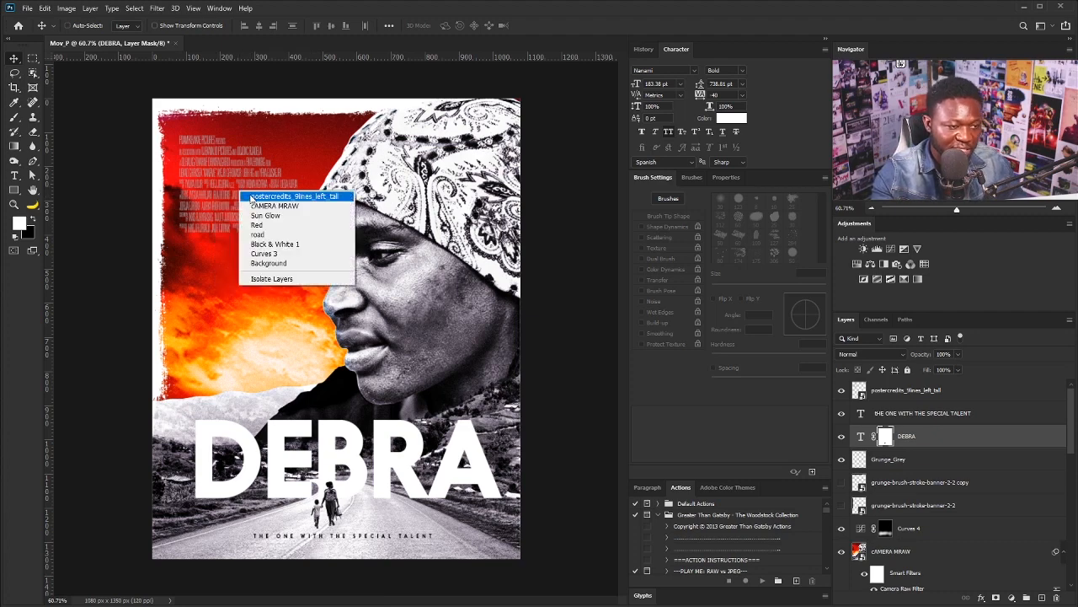
click(286, 195)
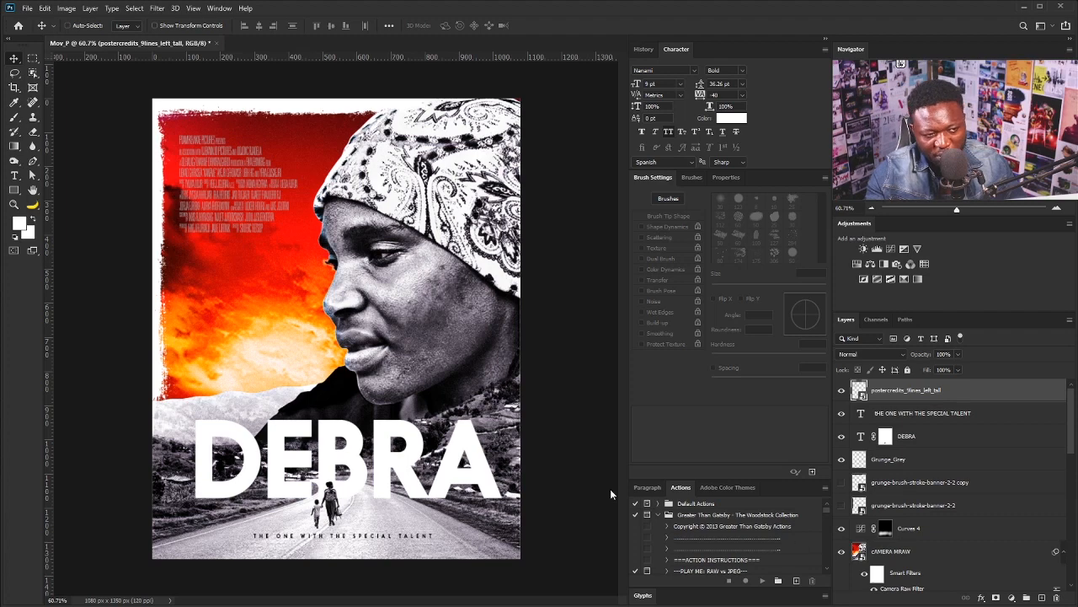
double_click(1046, 395)
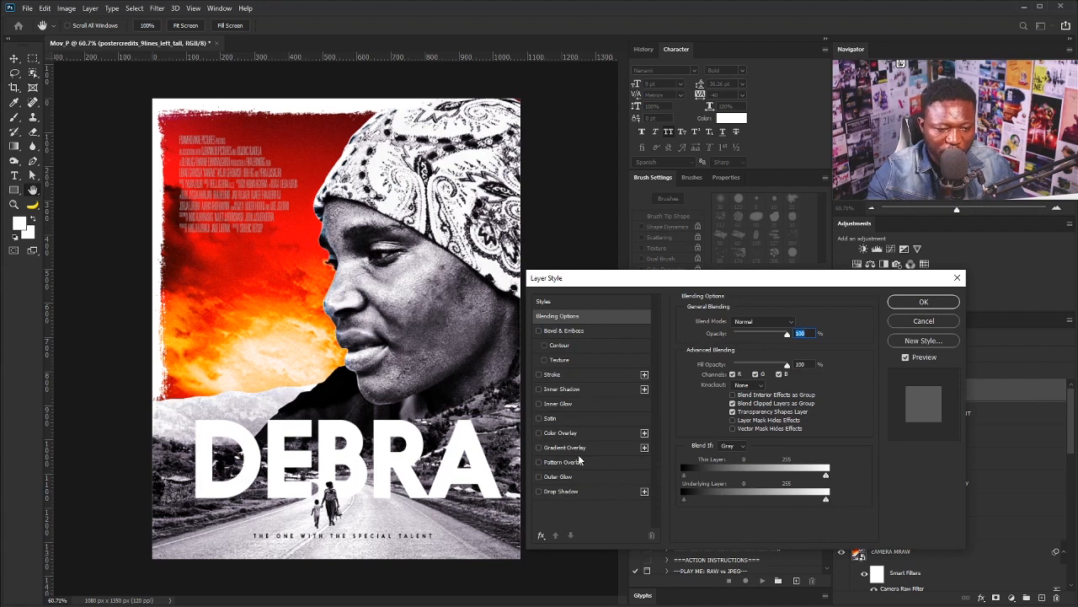
click(539, 433)
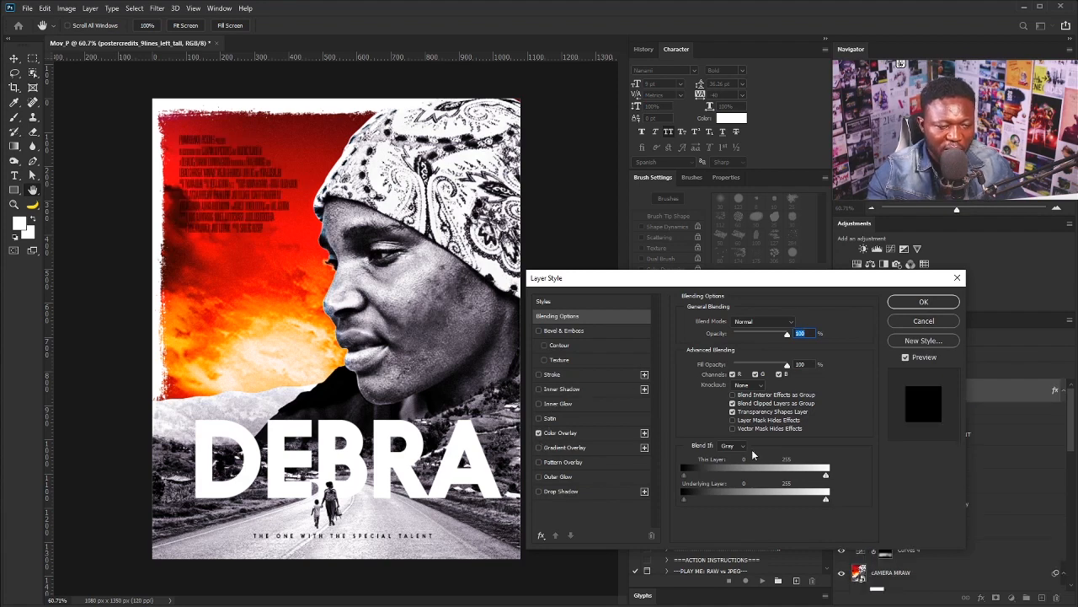
click(566, 434)
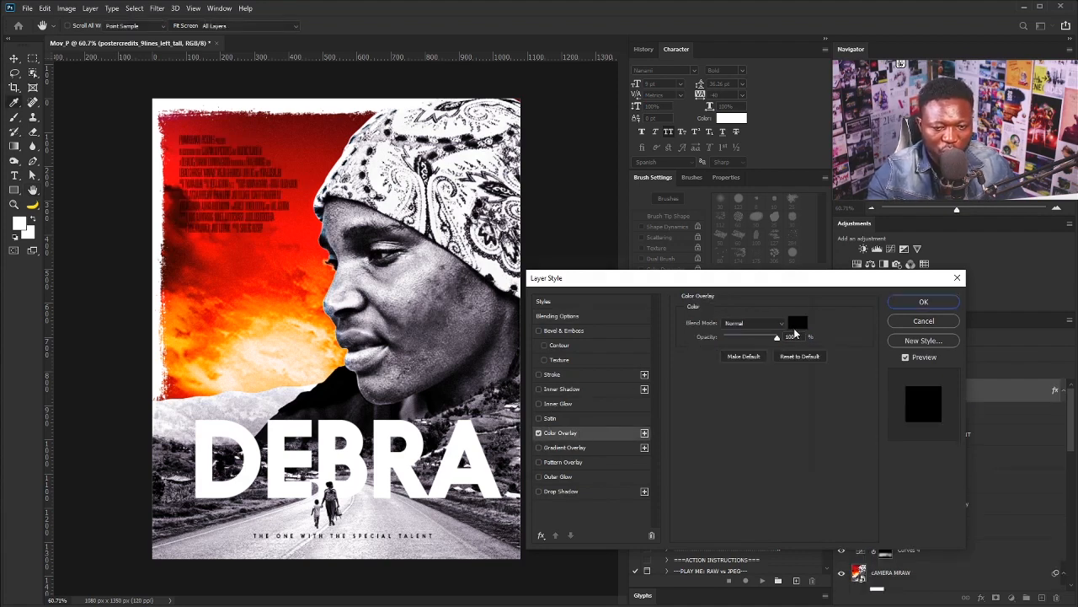
click(794, 324)
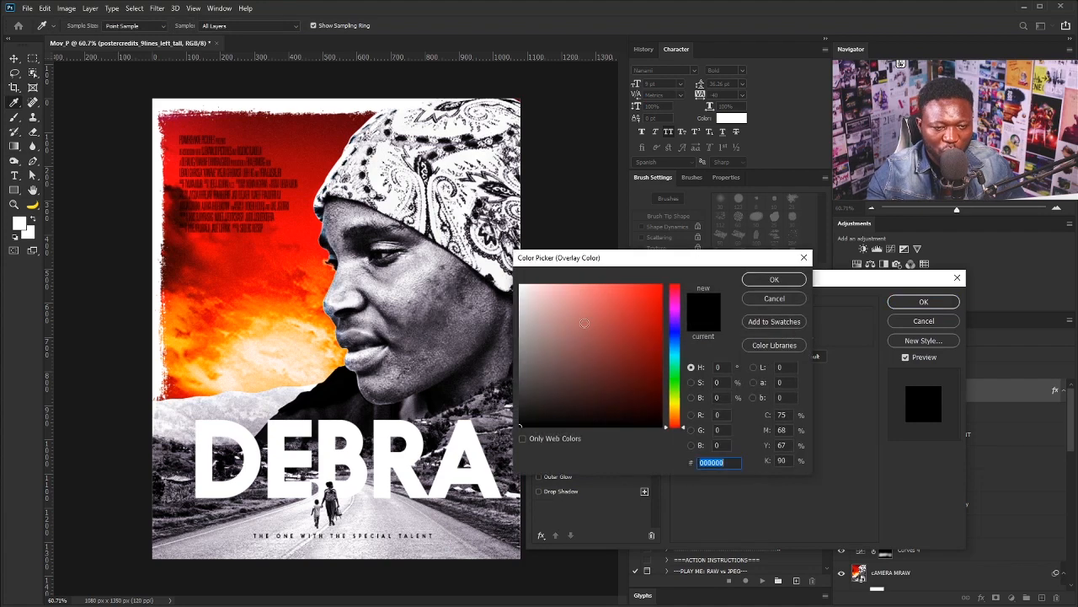
click(774, 278)
click(923, 303)
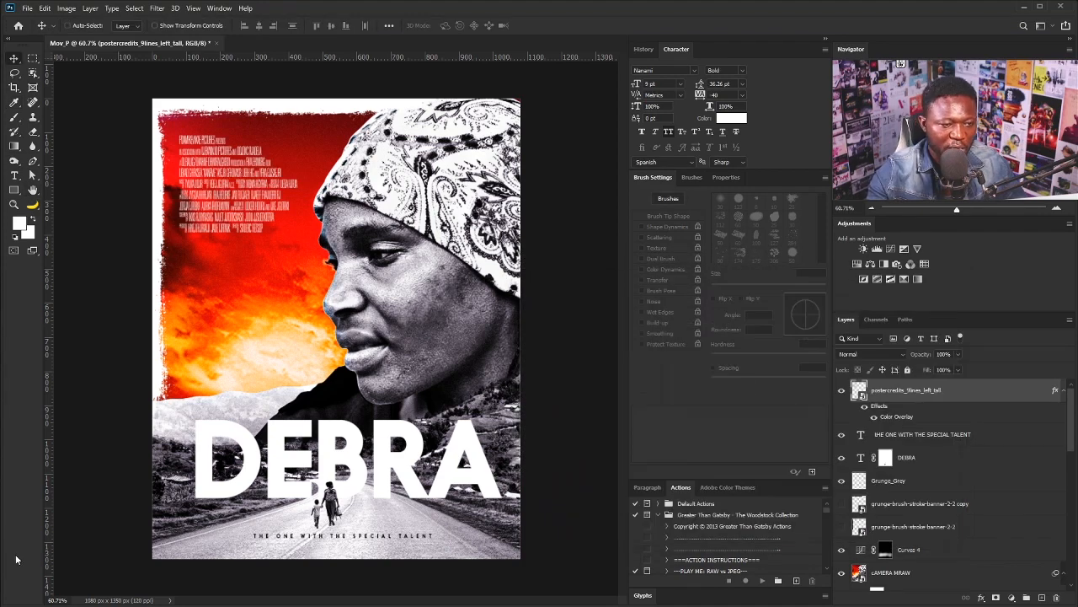